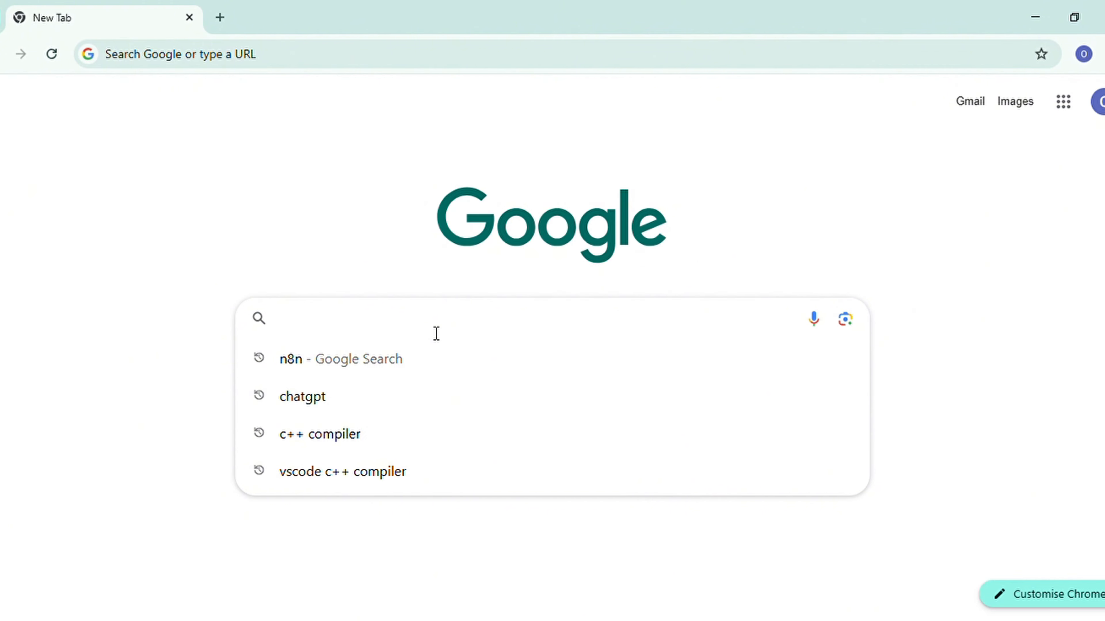
# Step: Open the n8n website and register a free trial account, opting in to the newsletter
pyautogui.click(444, 362)
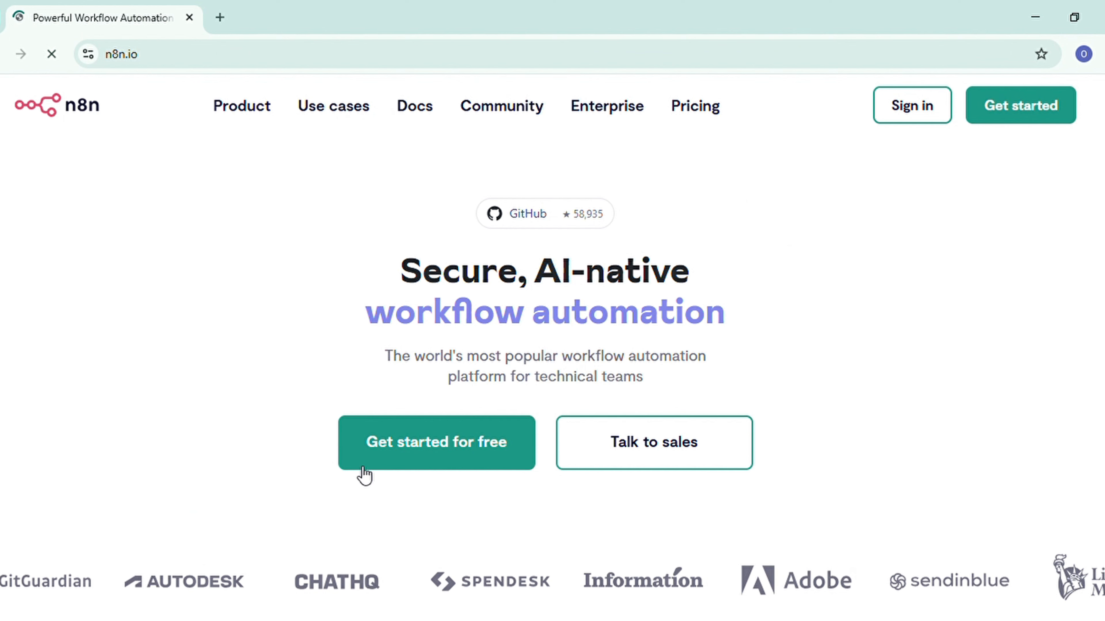
pyautogui.click(437, 466)
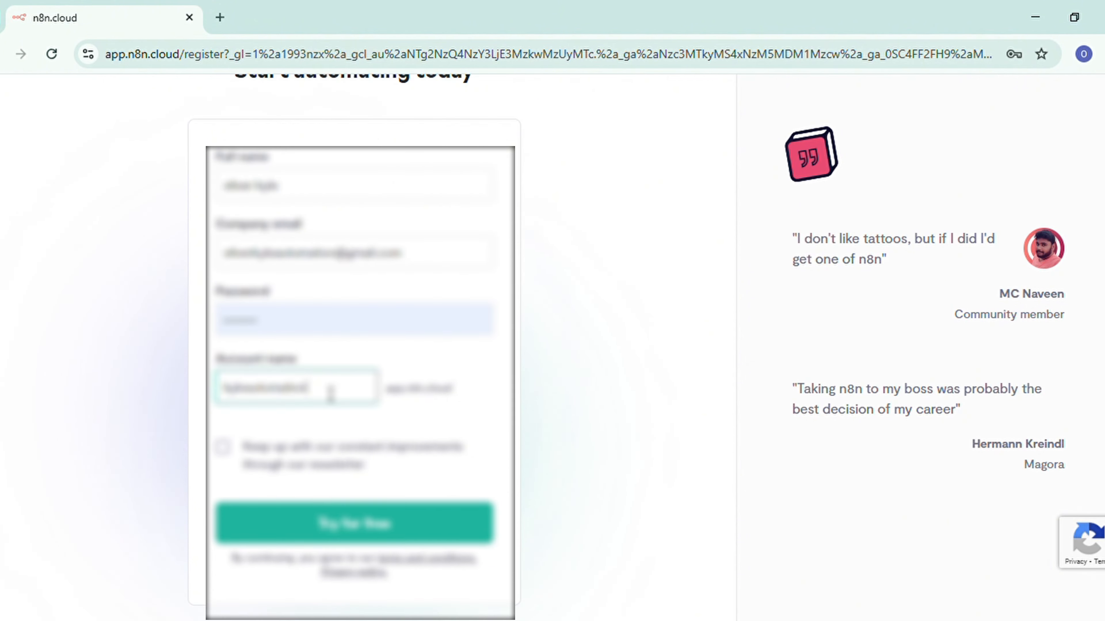
pyautogui.click(222, 446)
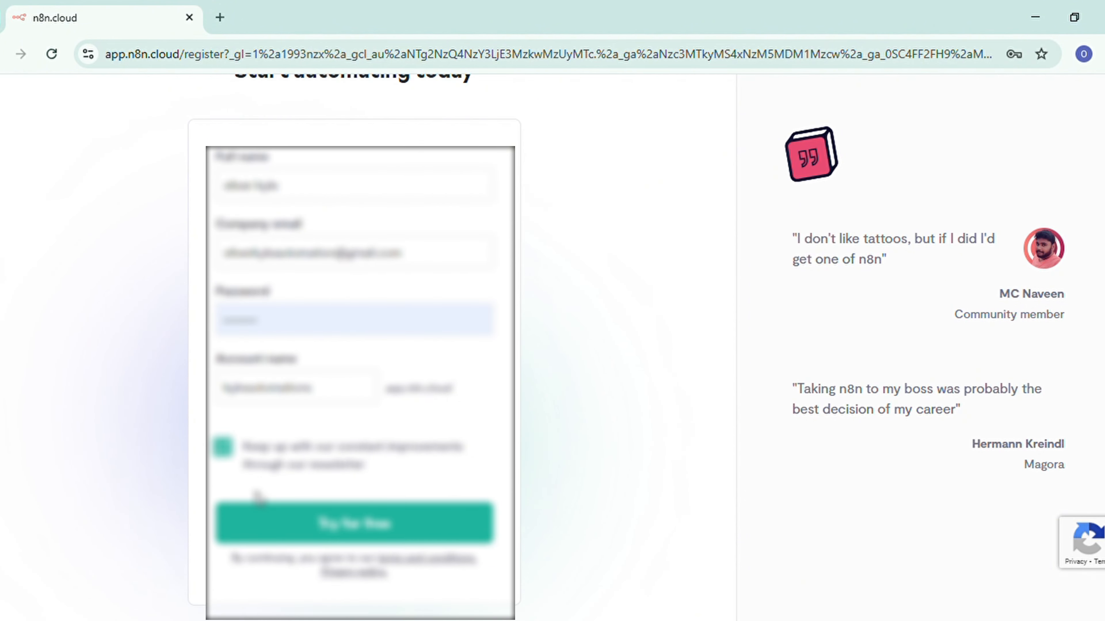
pyautogui.click(378, 527)
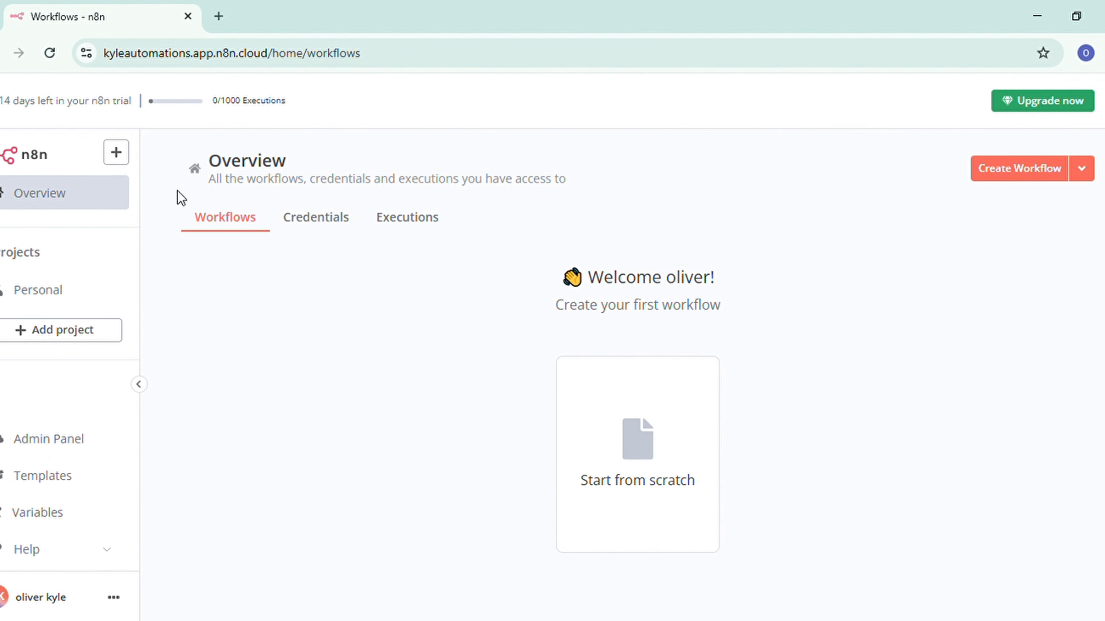
# Step: Add a new project to the n8n workspace and open the project's executions list
pyautogui.click(122, 157)
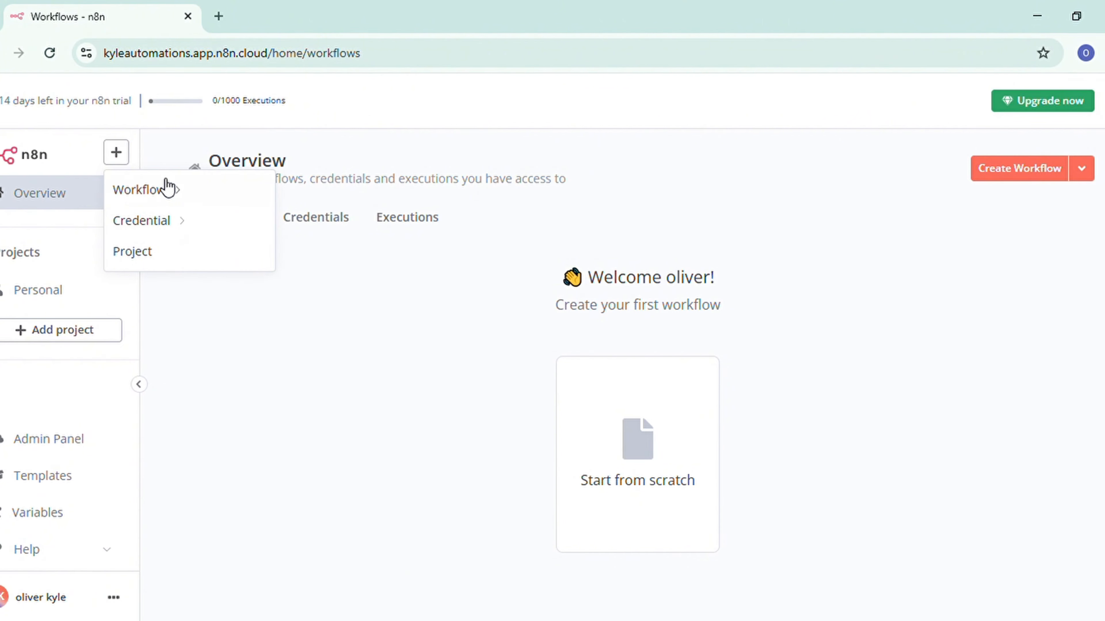
pyautogui.click(64, 338)
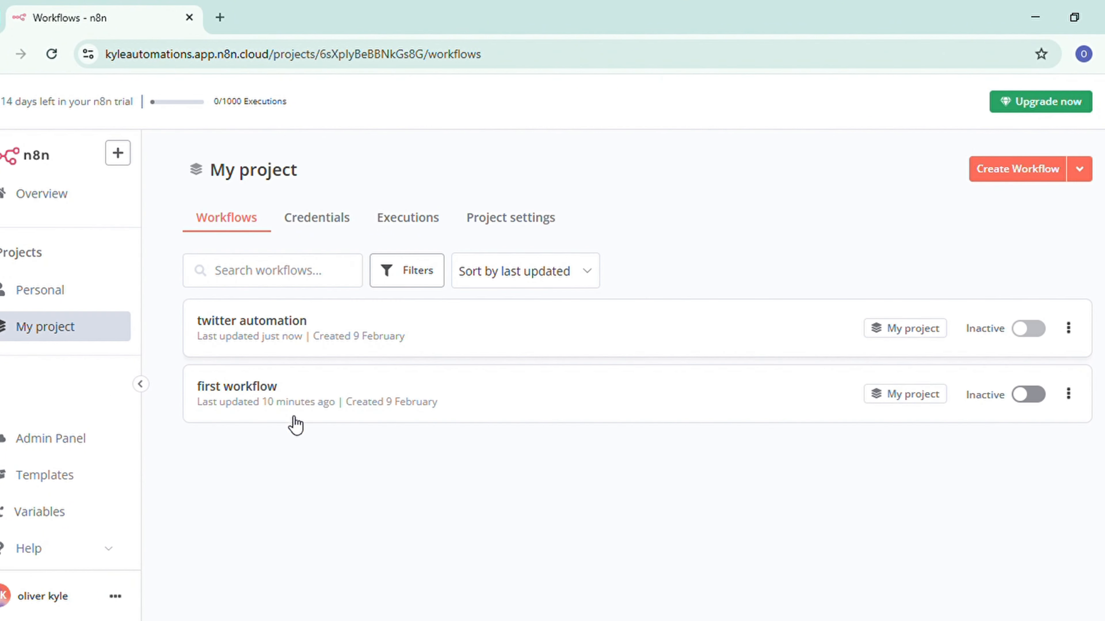
pyautogui.click(429, 222)
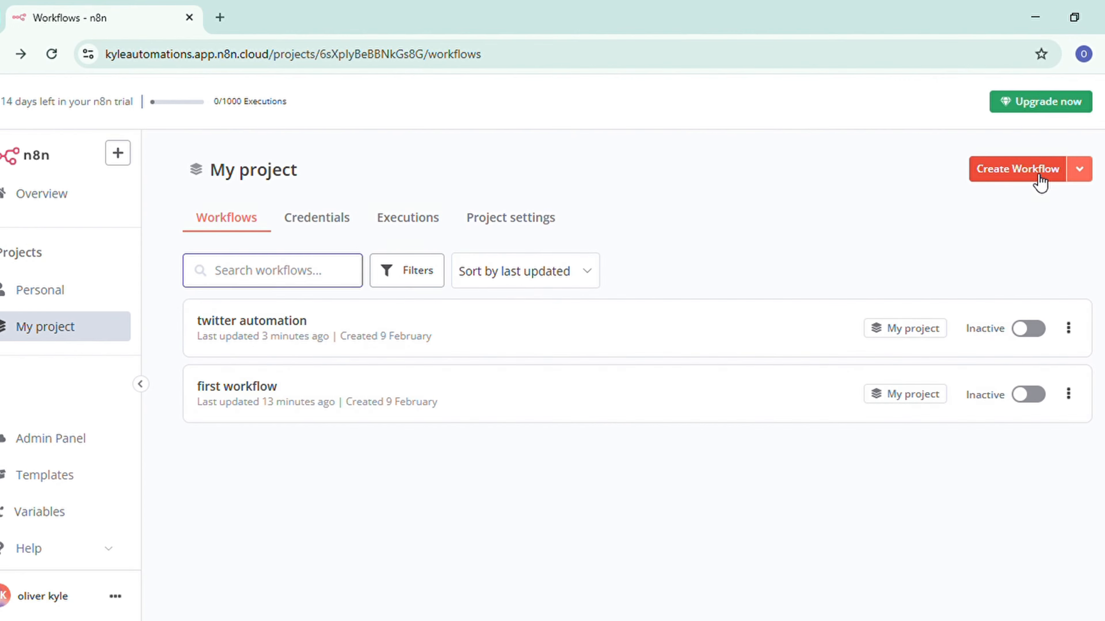
# Step: Create a new workflow in My project, name it "tutorial", and dismiss the notification
pyautogui.click(1037, 176)
pyautogui.click(250, 165)
pyautogui.write('tut')
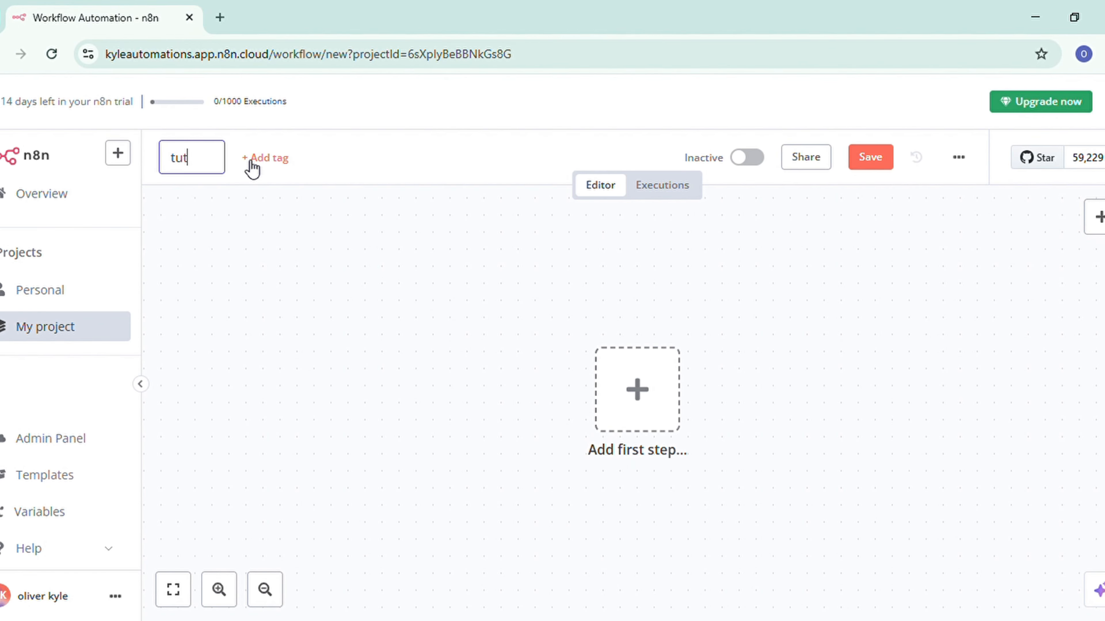
pyautogui.write('orial')
pyautogui.press('Return')
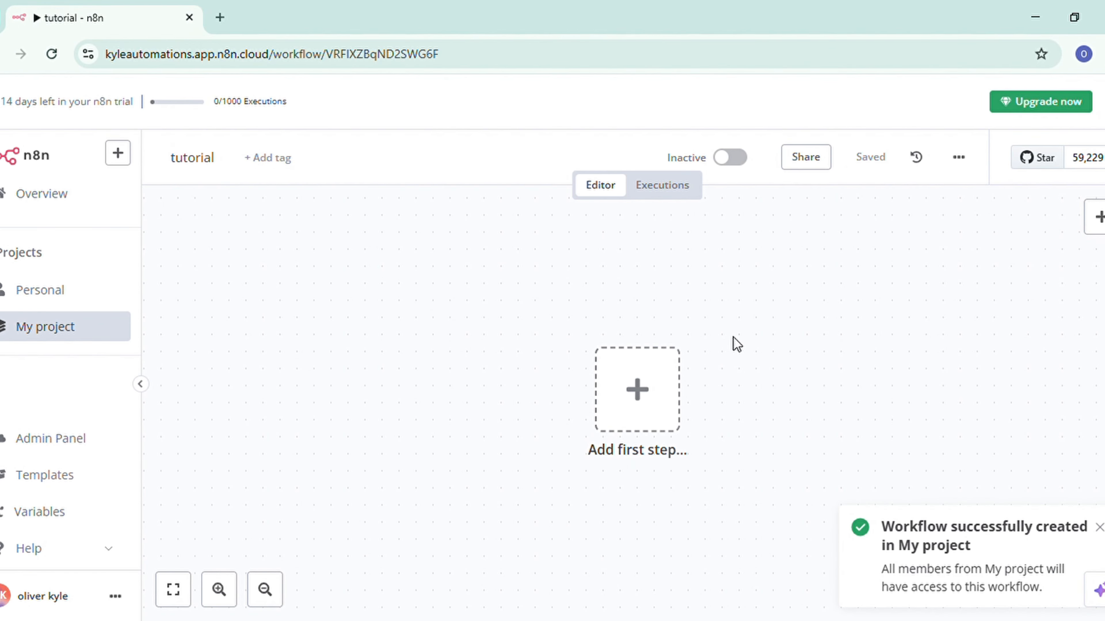
pyautogui.click(1099, 528)
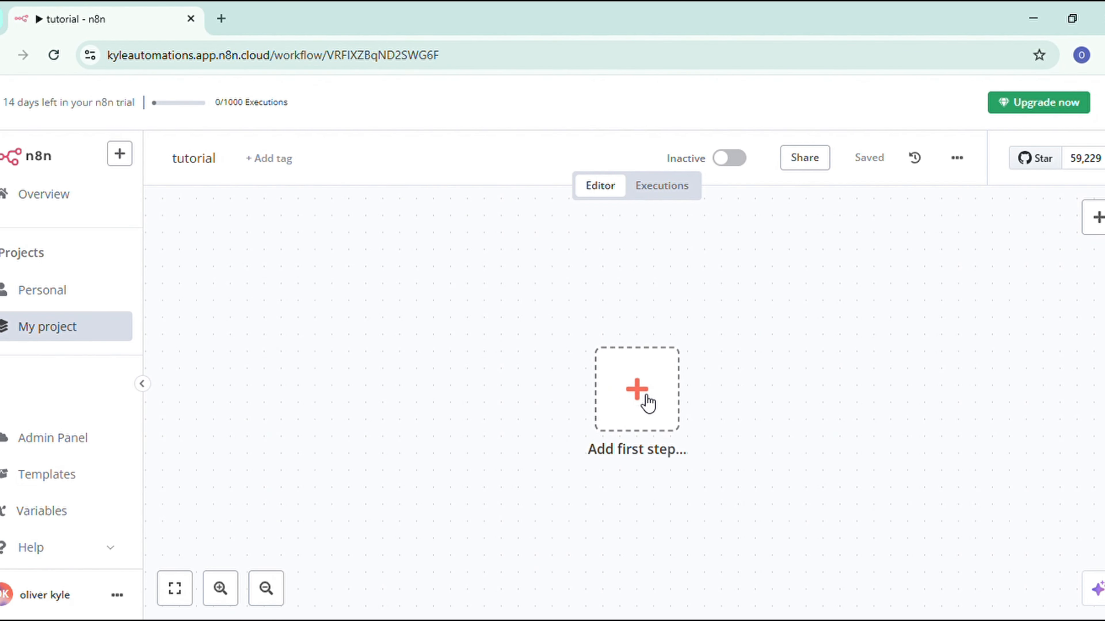
# Step: Add a manual trigger as the first step of the tutorial workflow
pyautogui.click(646, 397)
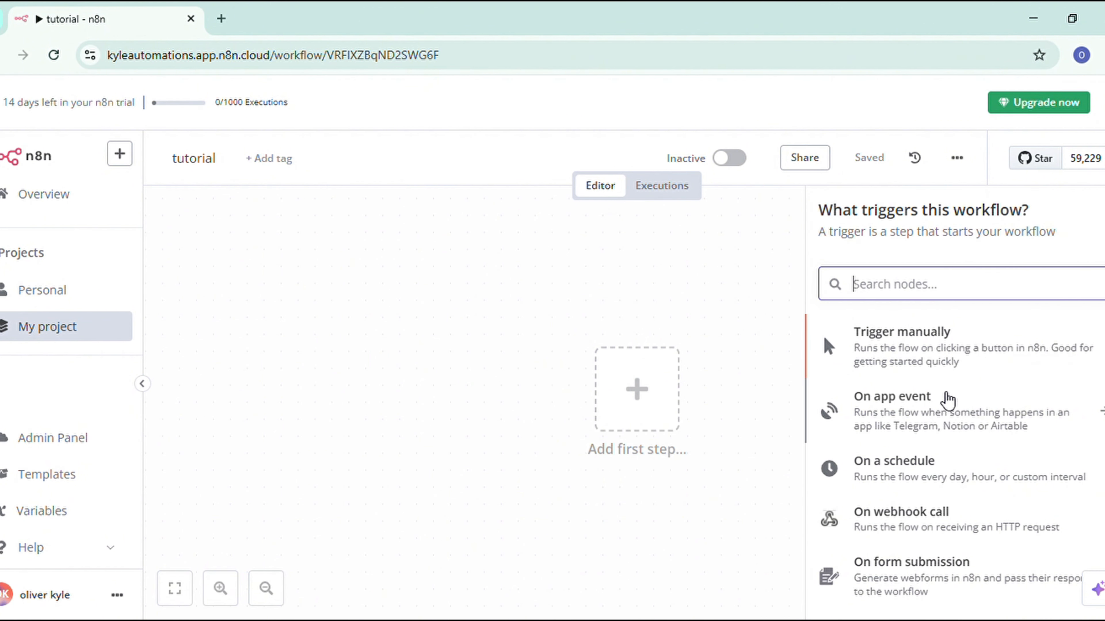
pyautogui.click(961, 336)
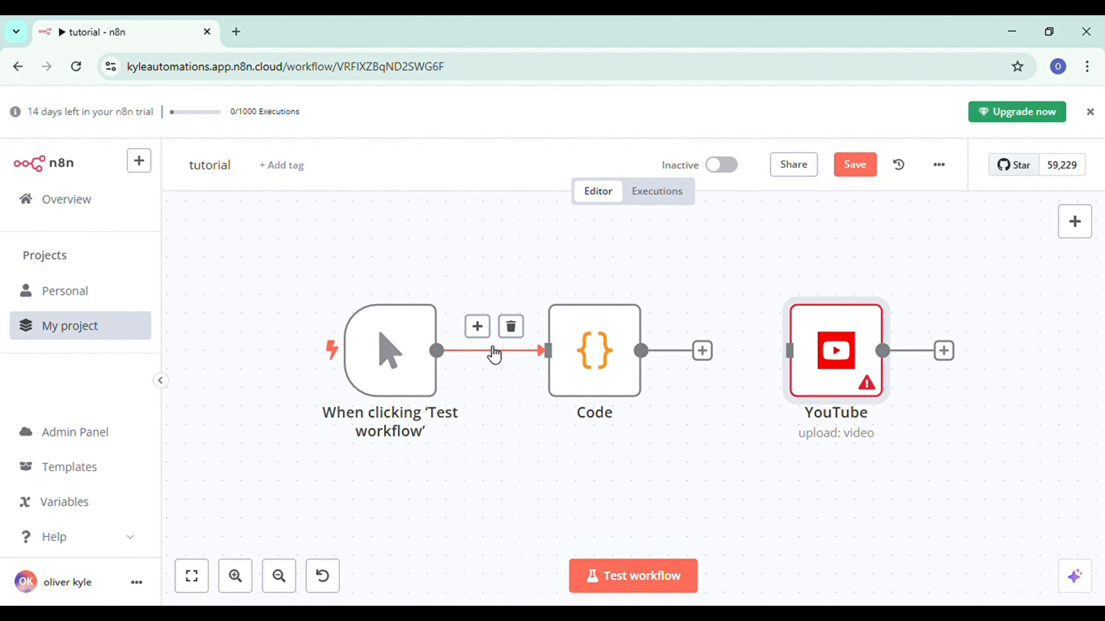
# Step: Connect the Code node's output to the input of the YouTube node
pyautogui.scroll(2, 497, 359)
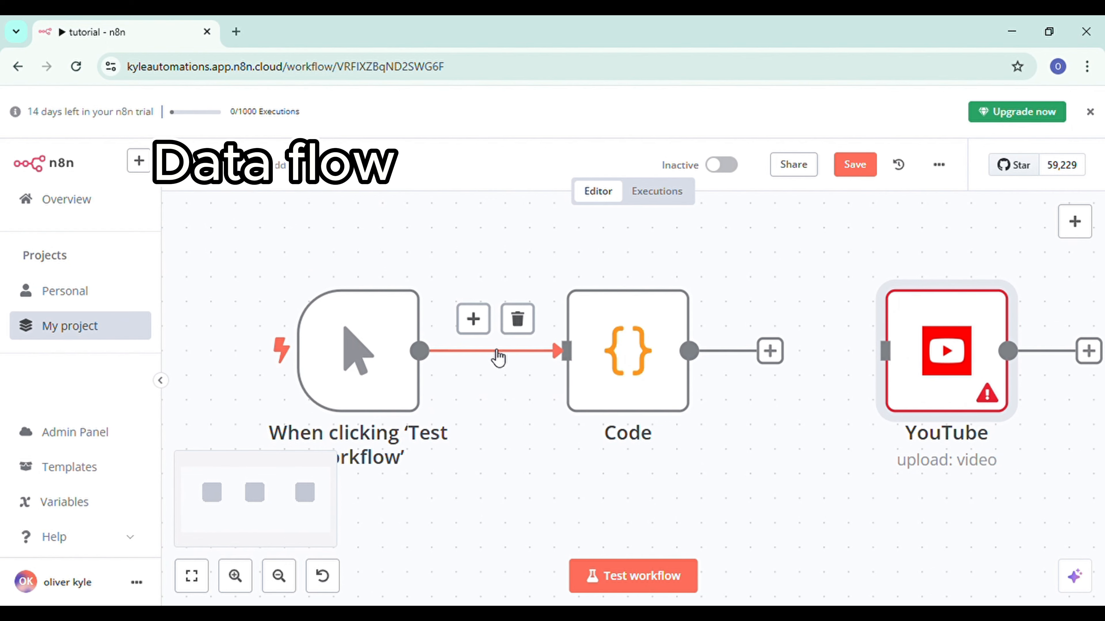
pyautogui.scroll(-2, 491, 358)
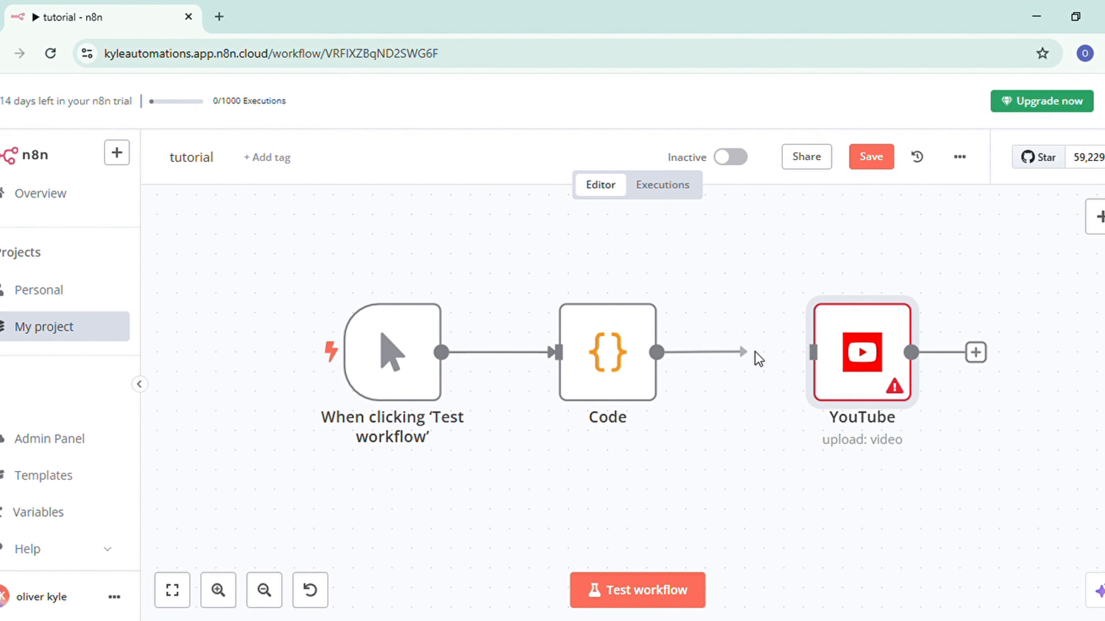
pyautogui.moveTo(755, 352); pyautogui.dragTo(776, 351)
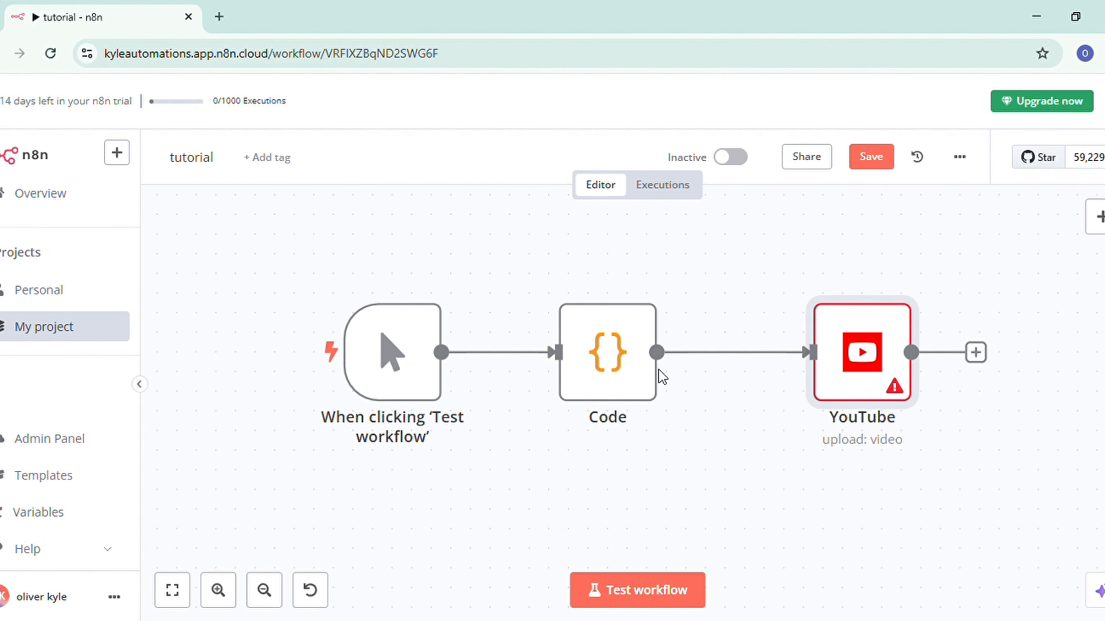
# Step: Run a test of the workflow made up of the manual trigger and the Edit Fields node
pyautogui.moveTo(788, 365)
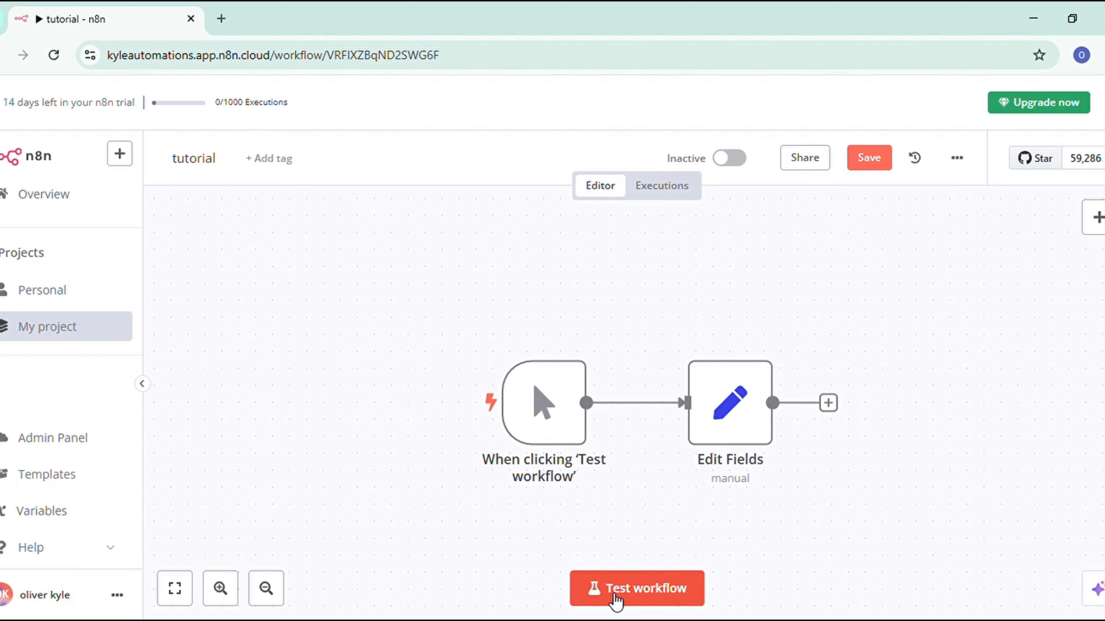
pyautogui.click(624, 591)
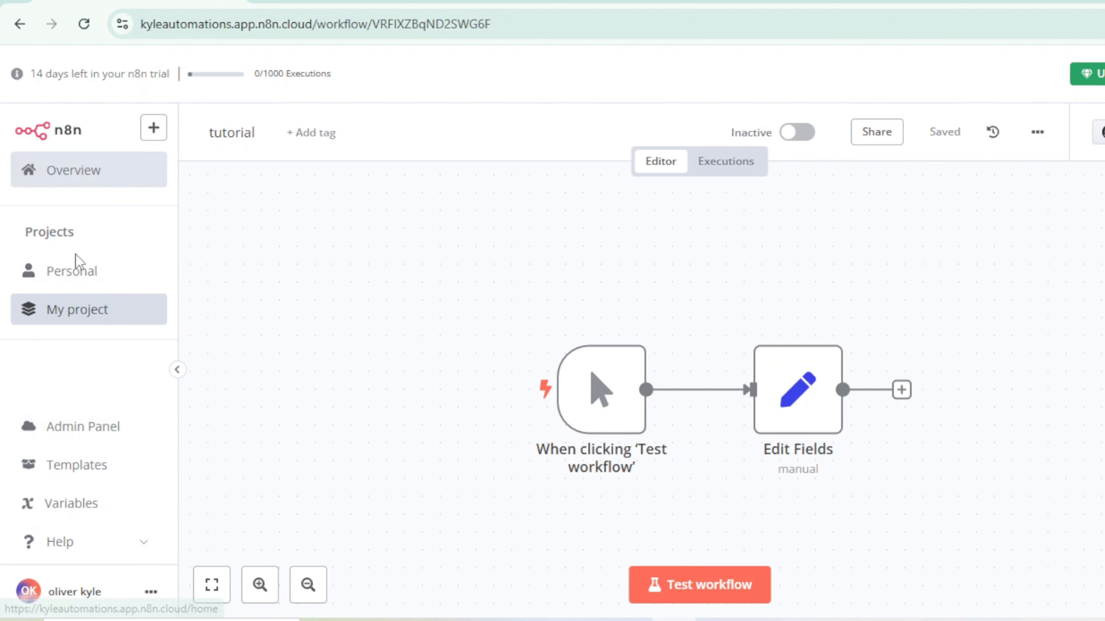
# Step: Go to the credentials in the workspace overview and start adding the first credential
pyautogui.click(88, 180)
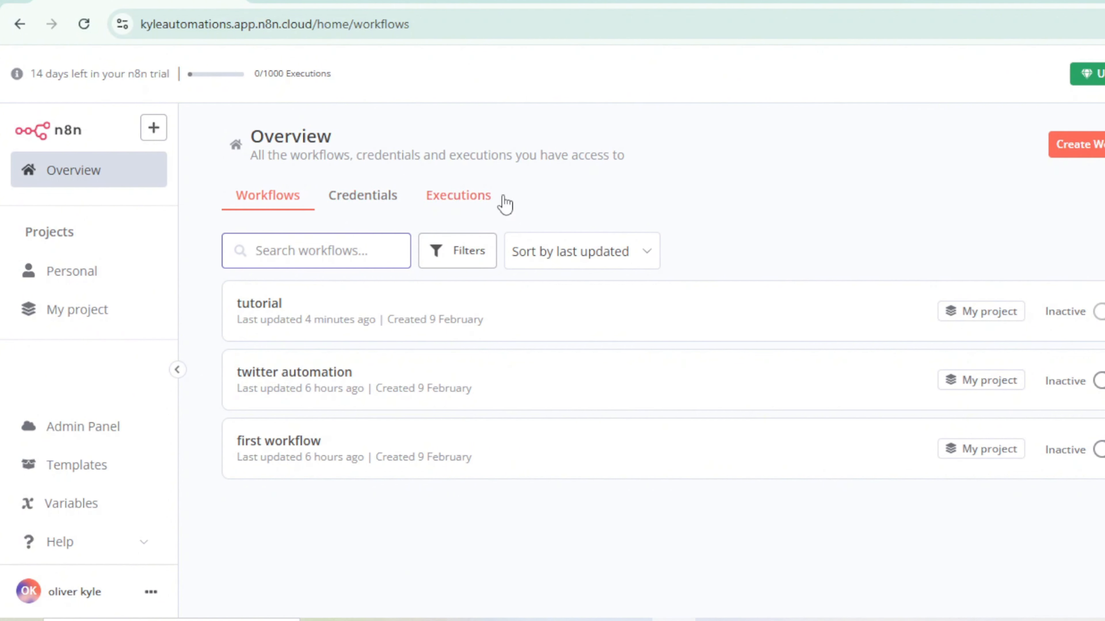
pyautogui.click(352, 197)
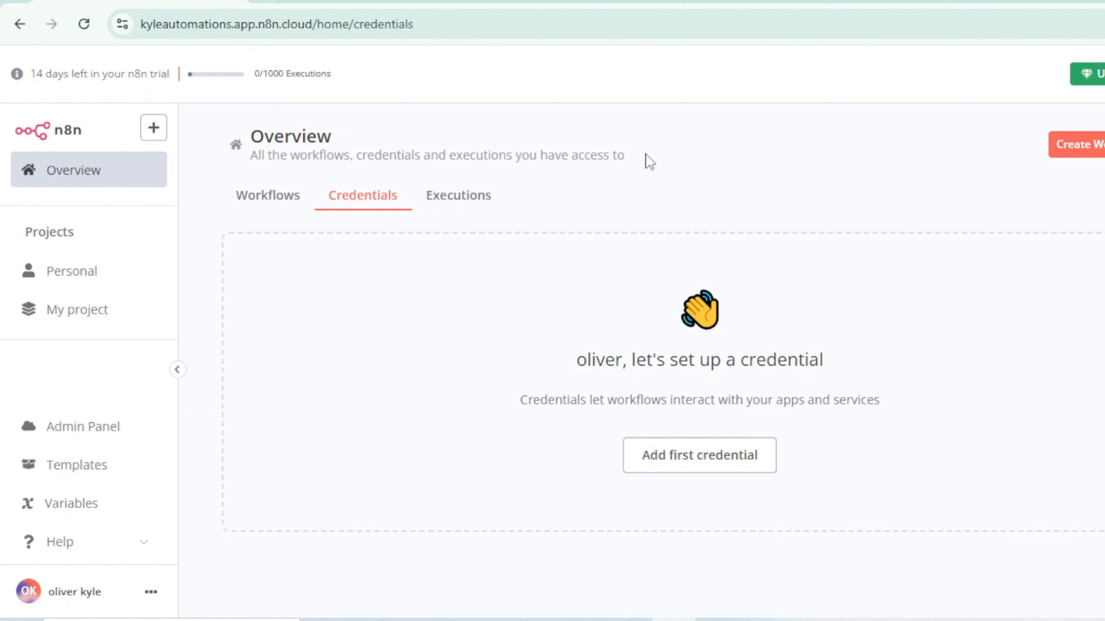
pyautogui.click(731, 463)
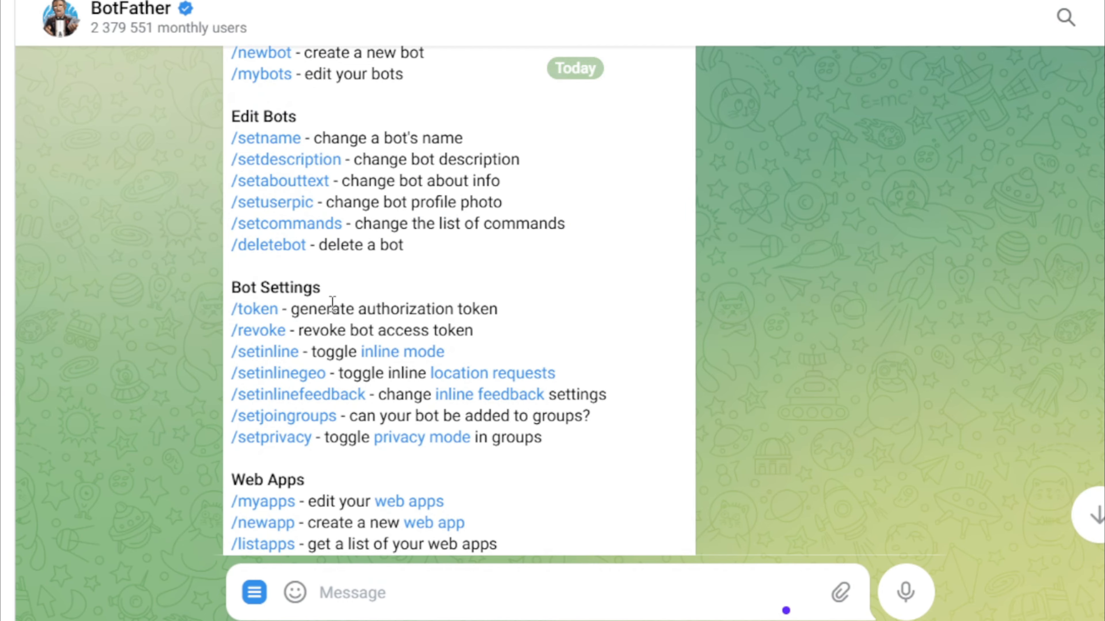
# Step: Switch to the BotFather chat in Telegram, create a new bot, and copy its HTTP API access token
pyautogui.scroll(5, 328, 291)
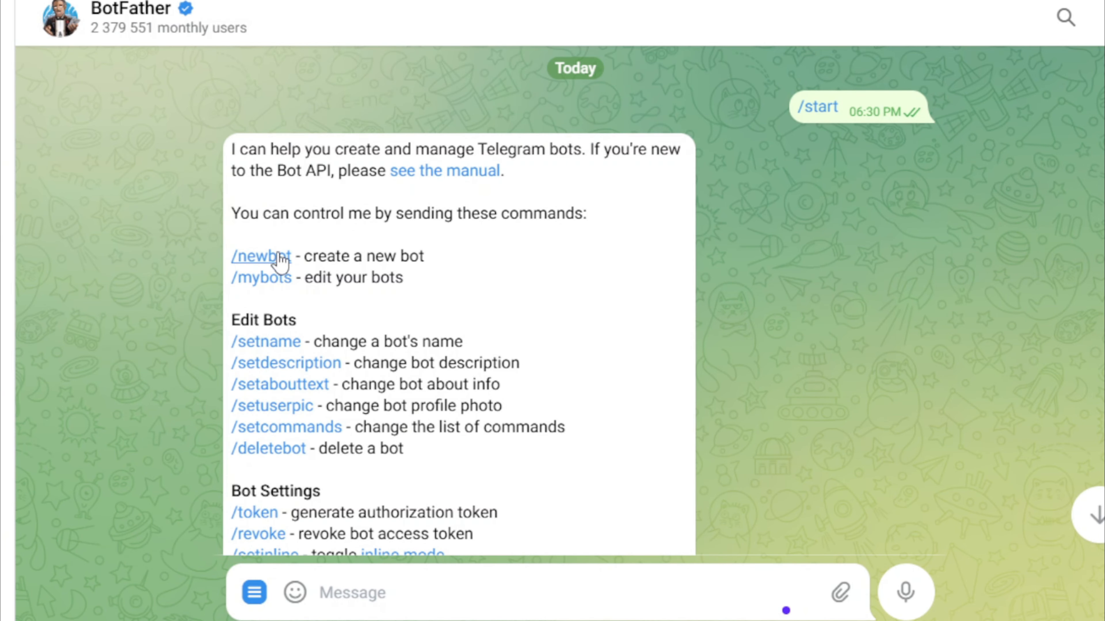
pyautogui.click(277, 255)
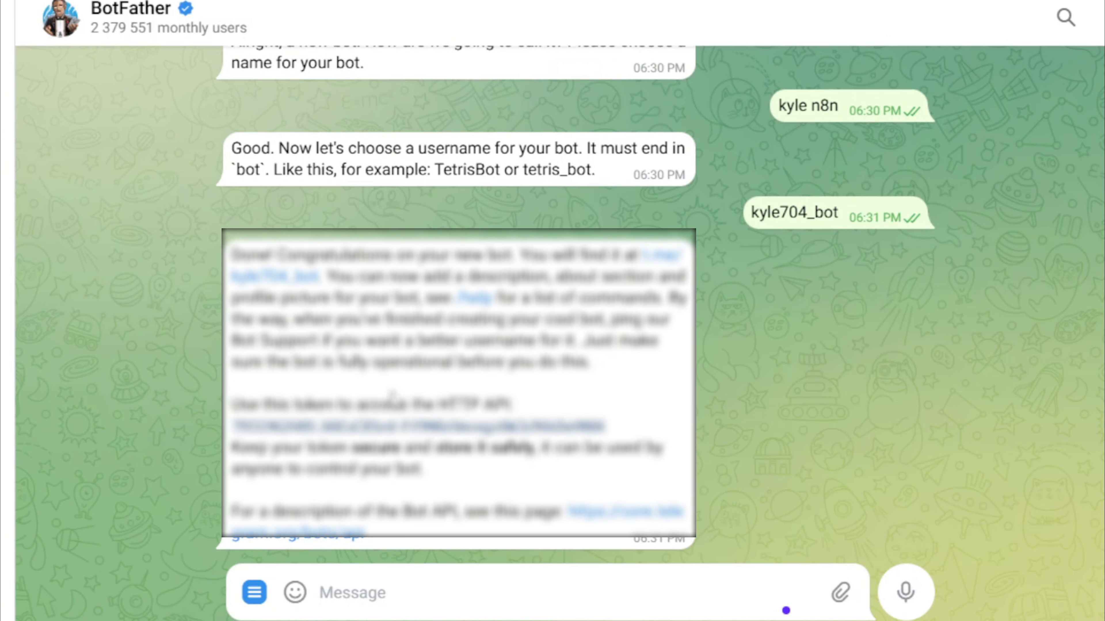
pyautogui.click(363, 429)
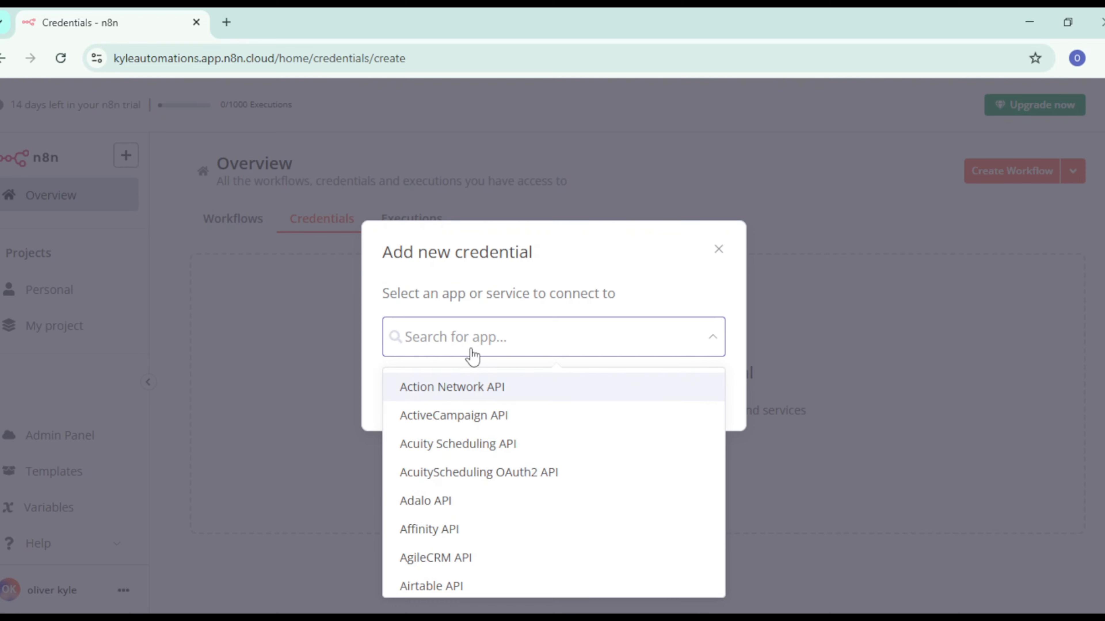
# Step: Choose Telegram API as the new n8n credential's service and paste the bot's token as the access token
pyautogui.write('tele')
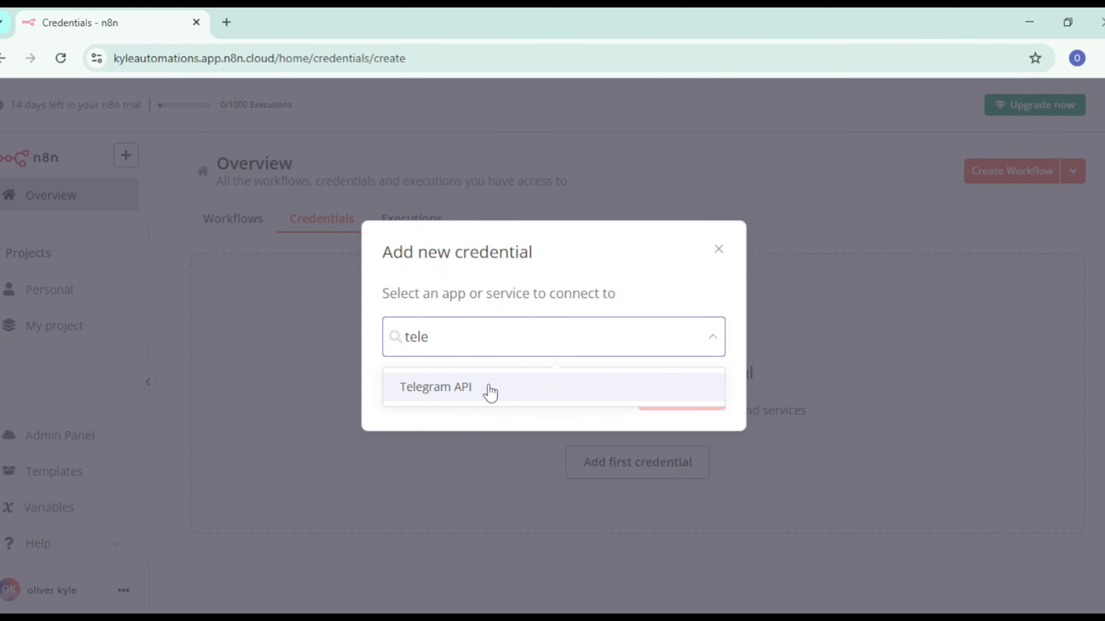
pyautogui.click(489, 391)
pyautogui.click(679, 394)
pyautogui.click(437, 341)
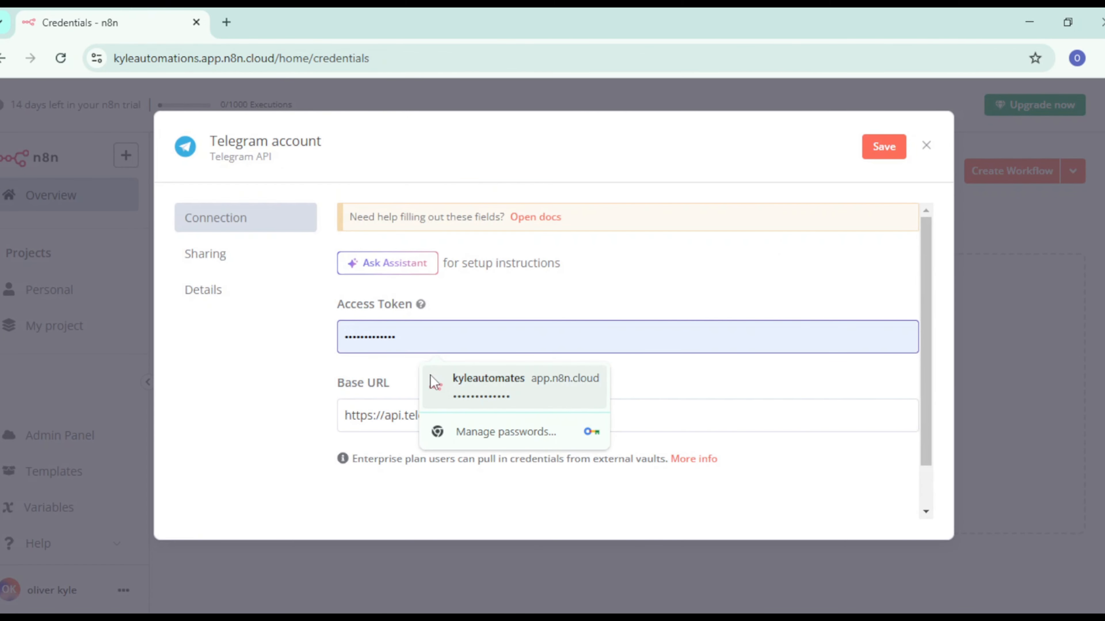
pyautogui.hotkey('ctrl', 'v')
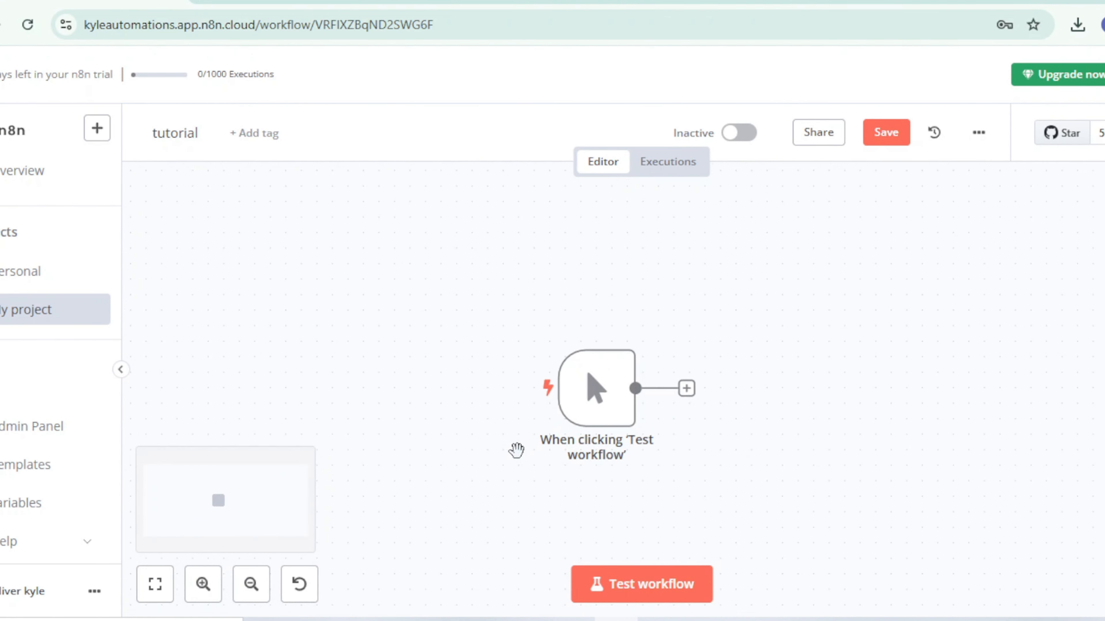
pyautogui.scroll(1, 516, 450)
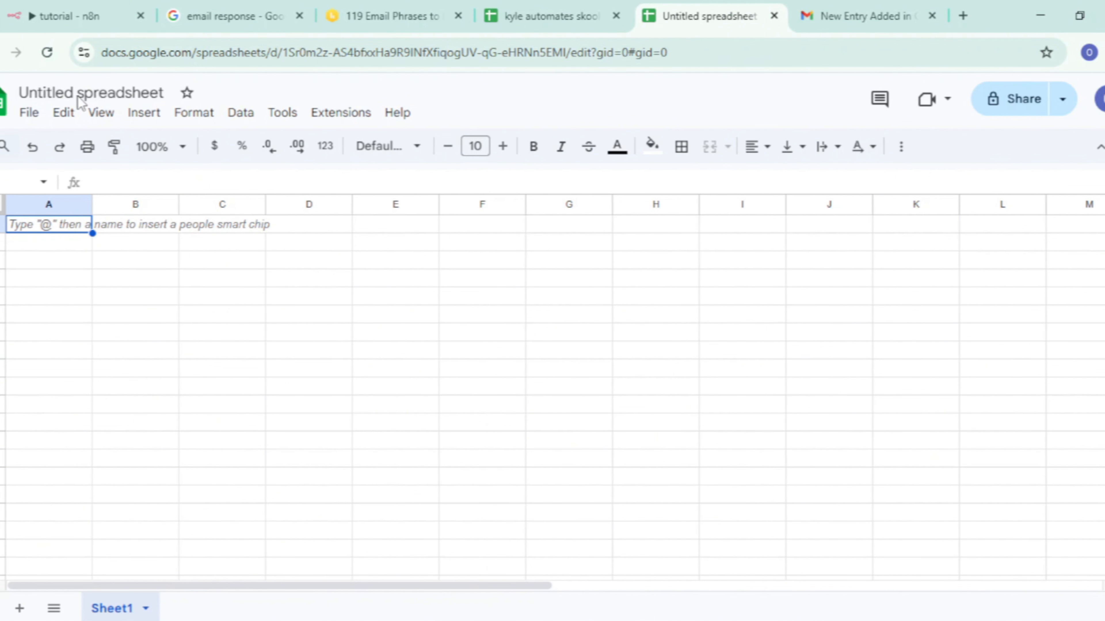
# Step: Rename the untitled Google Sheets spreadsheet as "Kyle Automations Skool Members"
pyautogui.click(78, 95)
pyautogui.write('Kyle Automations Skool Members')
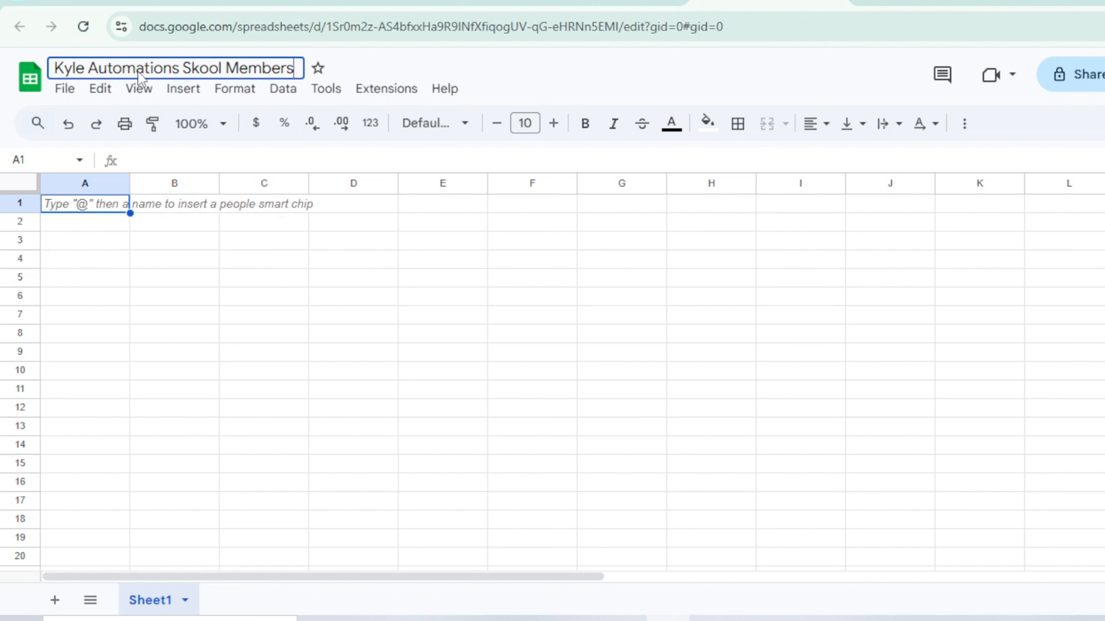
pyautogui.press('Return')
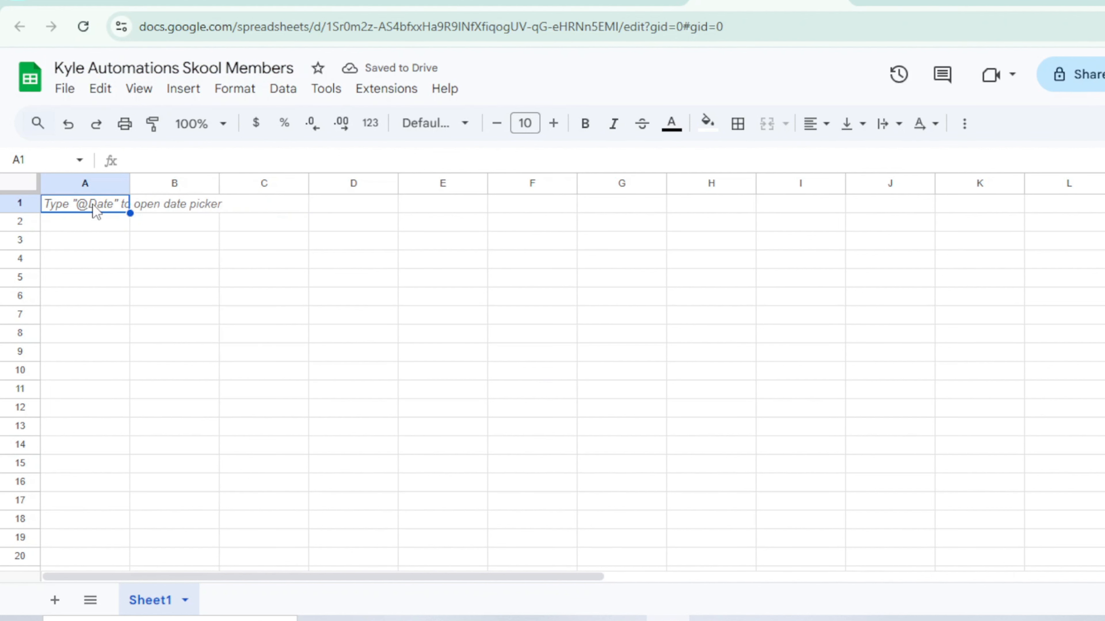
# Step: Enter the column headers "Reg num", "Name", "Email" and "Expertise" in cells A1 to D1
pyautogui.doubleClick(94, 204)
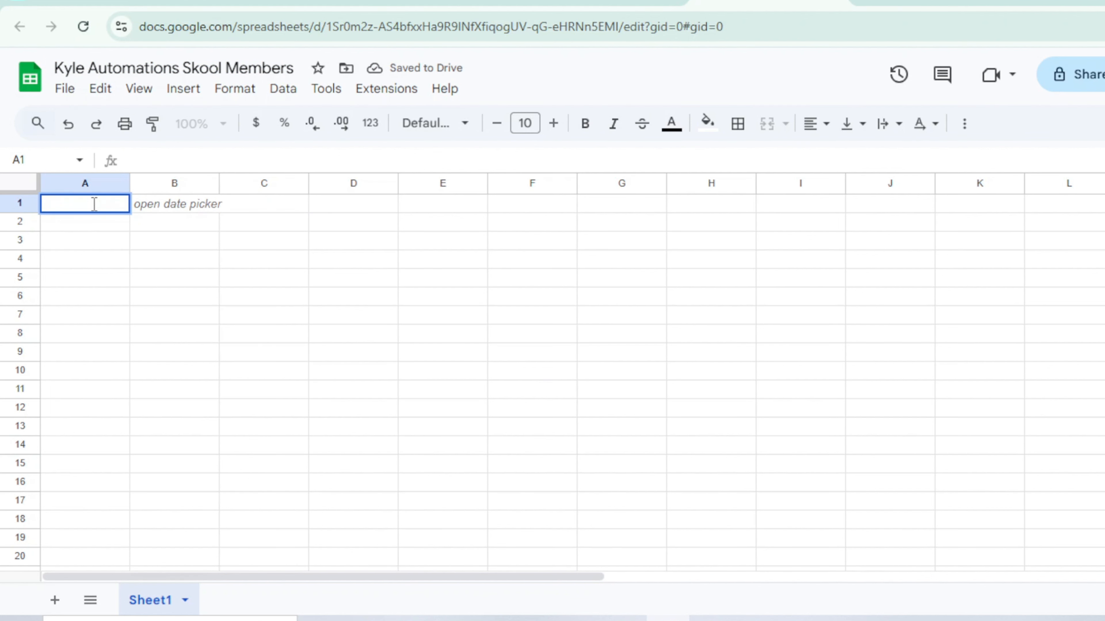
pyautogui.write('Reg ')
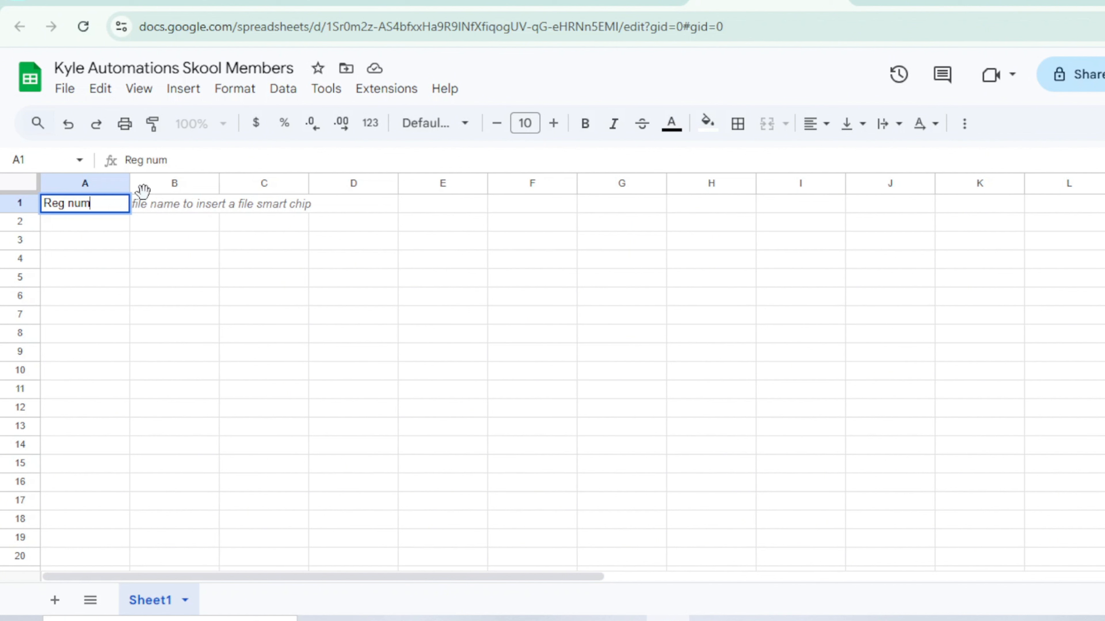
pyautogui.write('num')
pyautogui.click(161, 212)
pyautogui.write('Name')
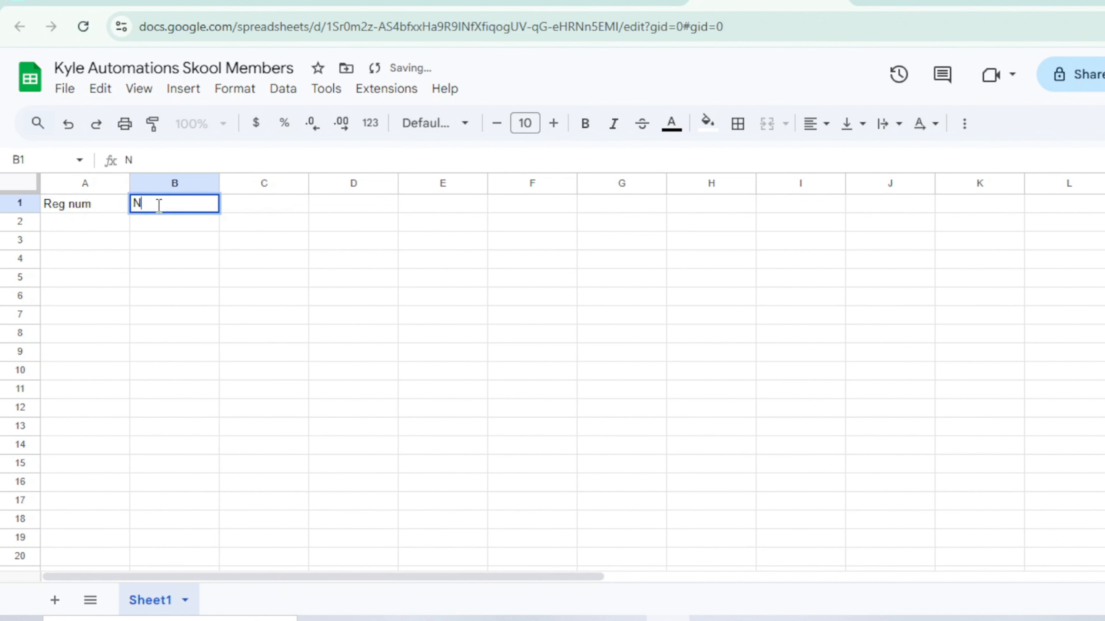
pyautogui.click(250, 215)
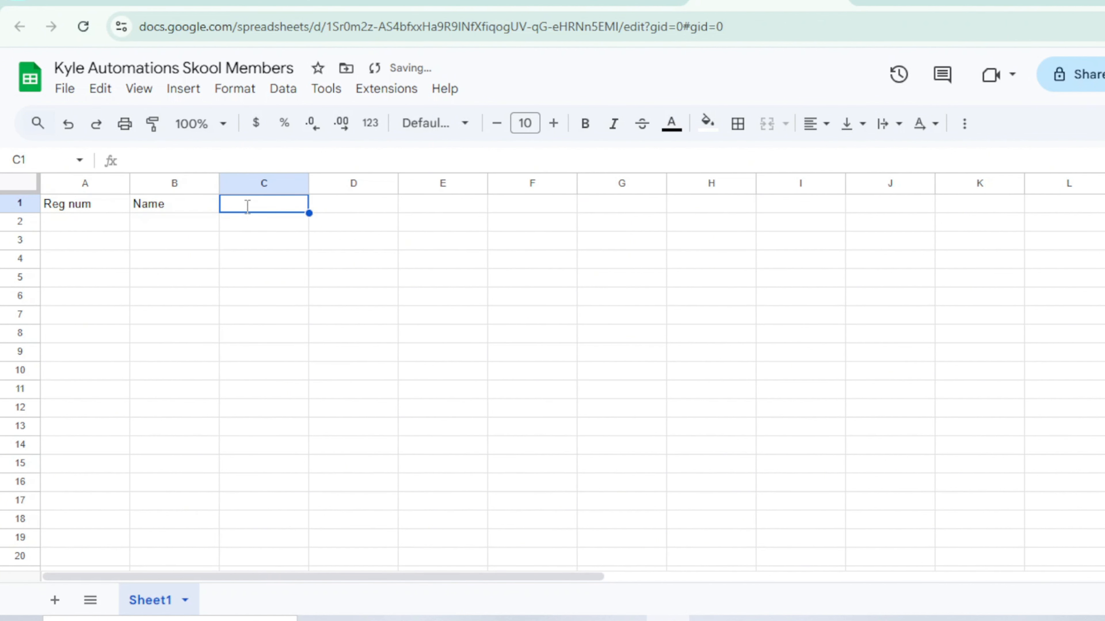
pyautogui.write('Email')
pyautogui.click(329, 211)
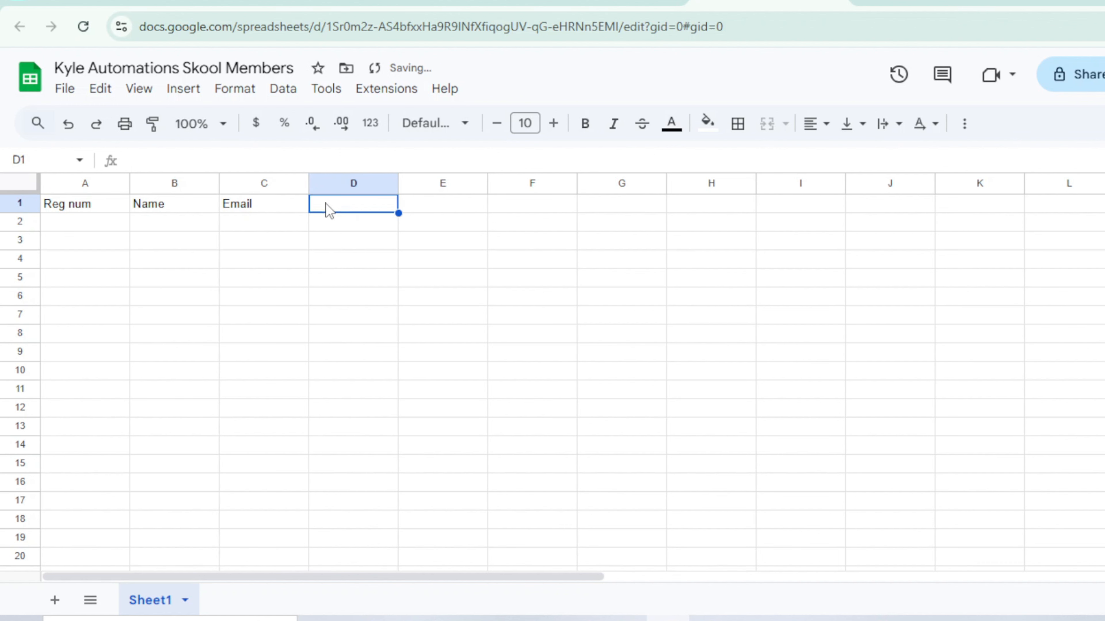
pyautogui.write('Expertise')
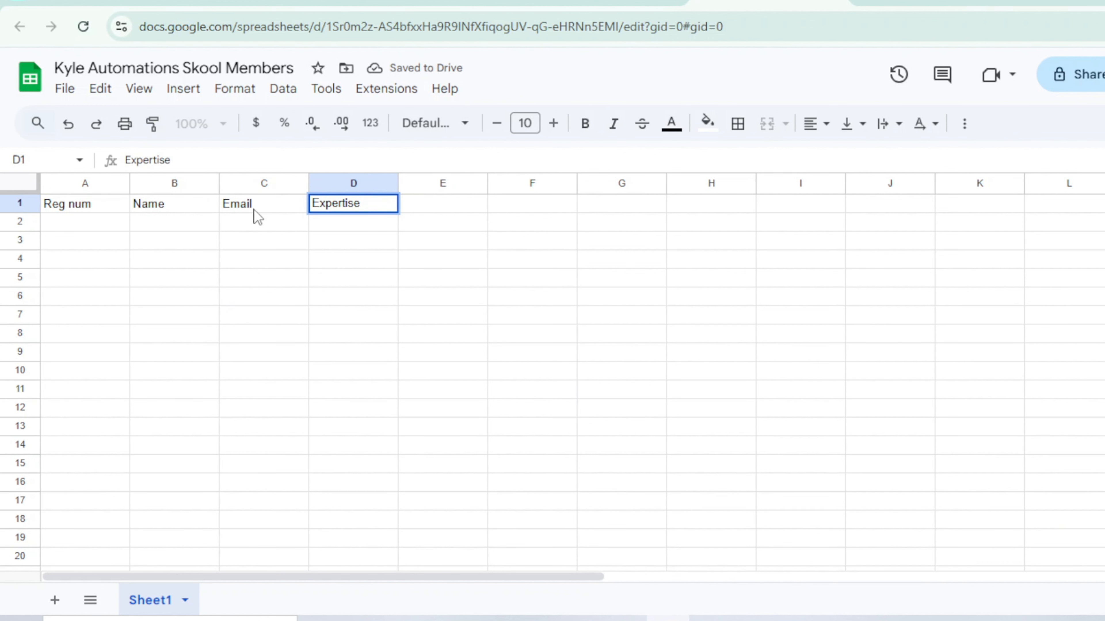
# Step: Fill row 2 with the first member's registration number, full name and e-mail, and the expertise "coding"
pyautogui.click(103, 225)
pyautogui.write('1001')
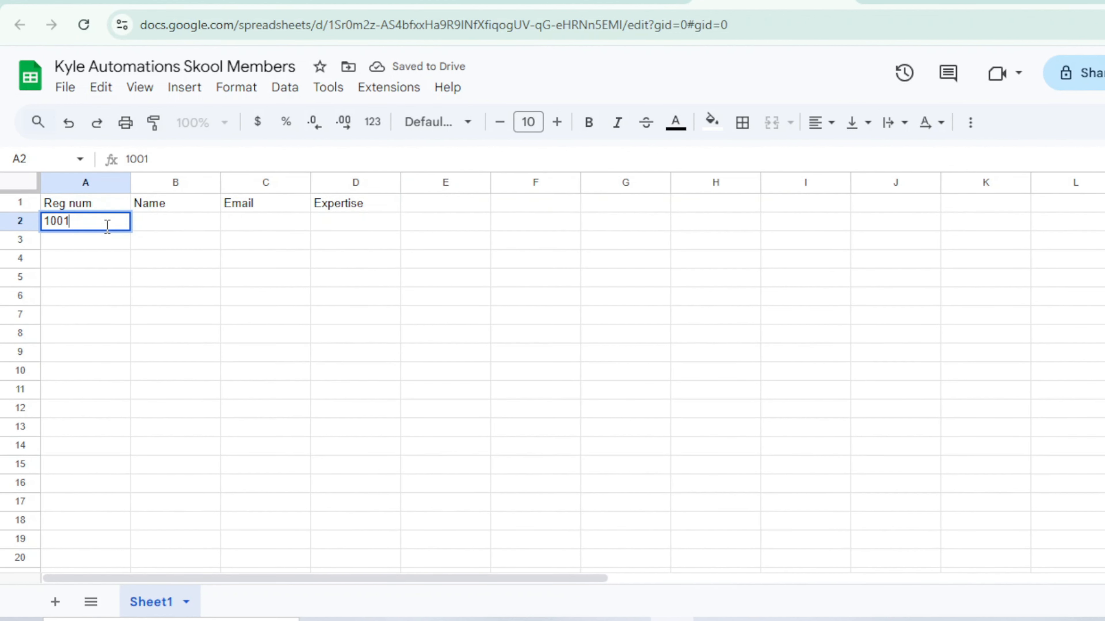
pyautogui.click(141, 225)
pyautogui.write('Aron do')
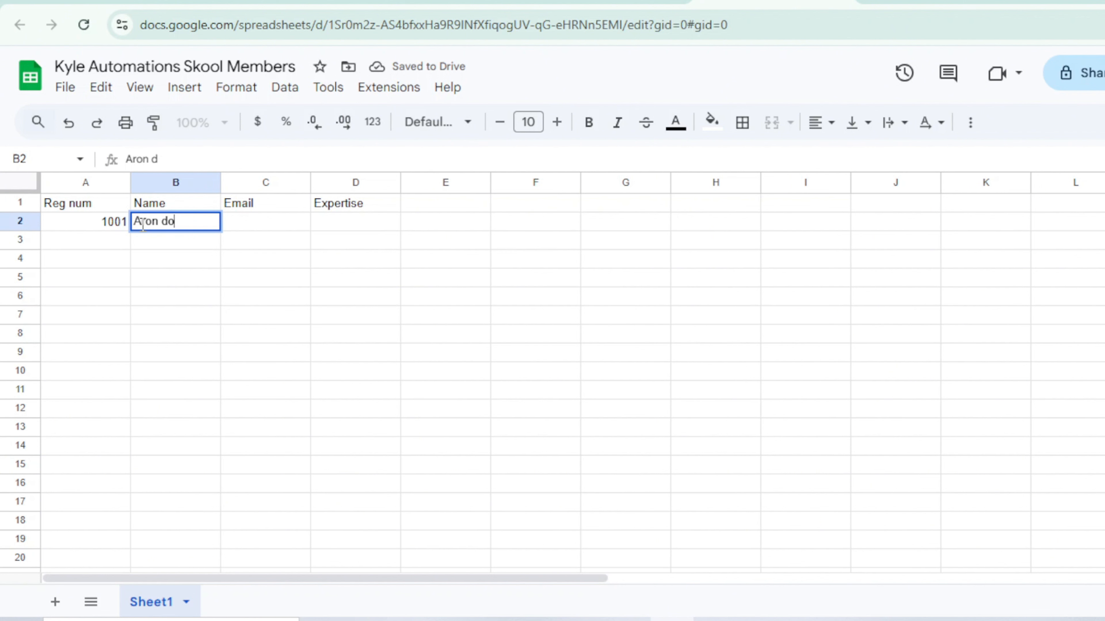
pyautogui.write('e')
pyautogui.click(246, 226)
pyautogui.write('aron@')
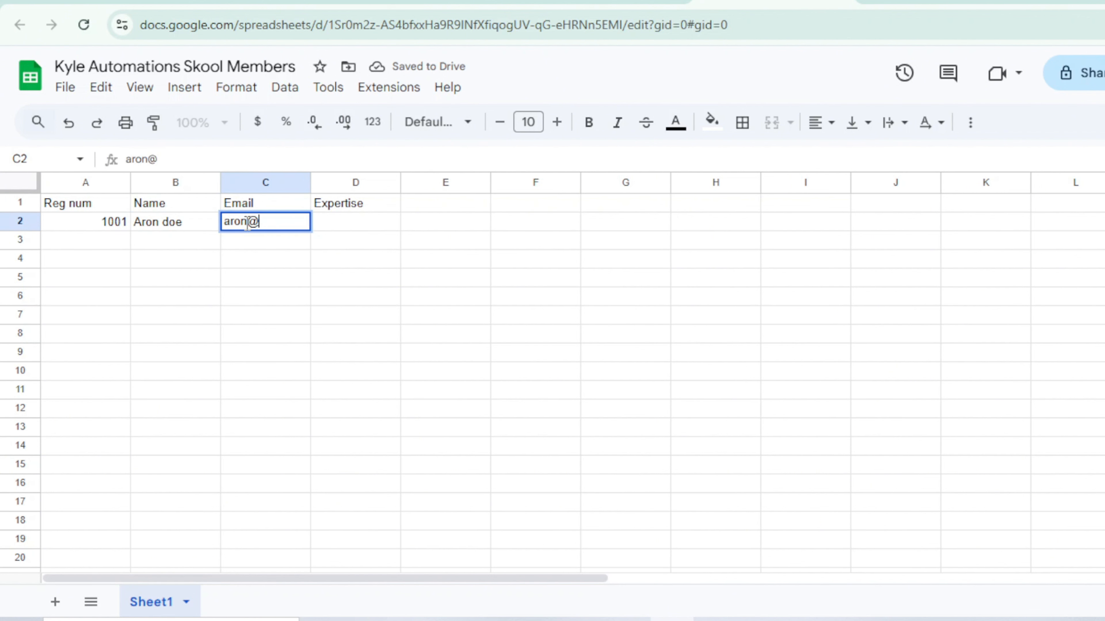
pyautogui.write('example.com')
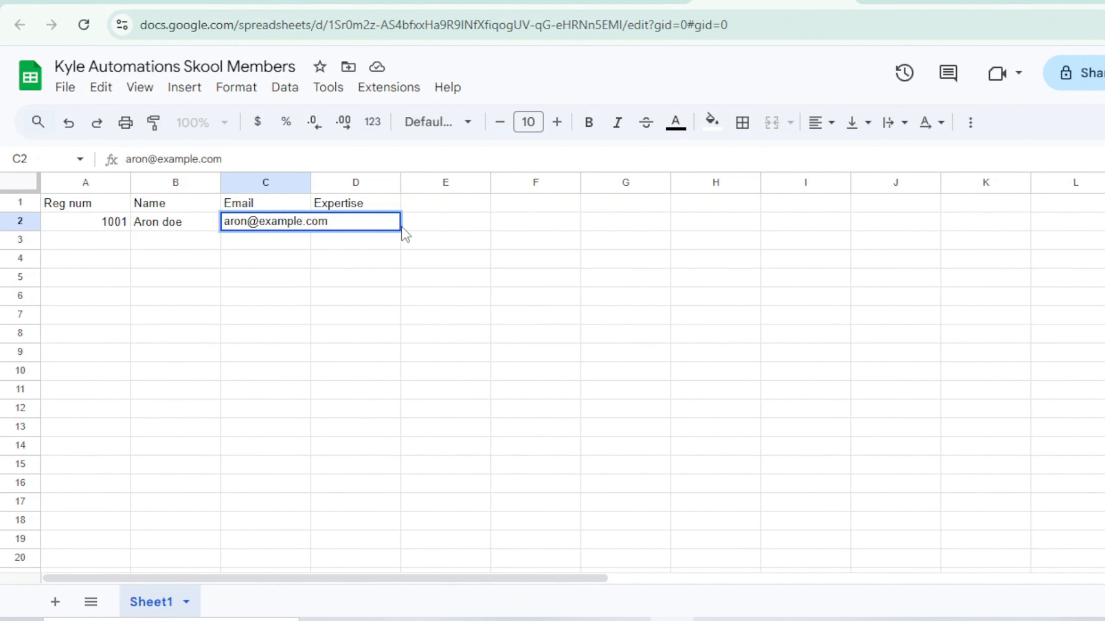
pyautogui.press('Tab')
pyautogui.doubleClick(344, 222)
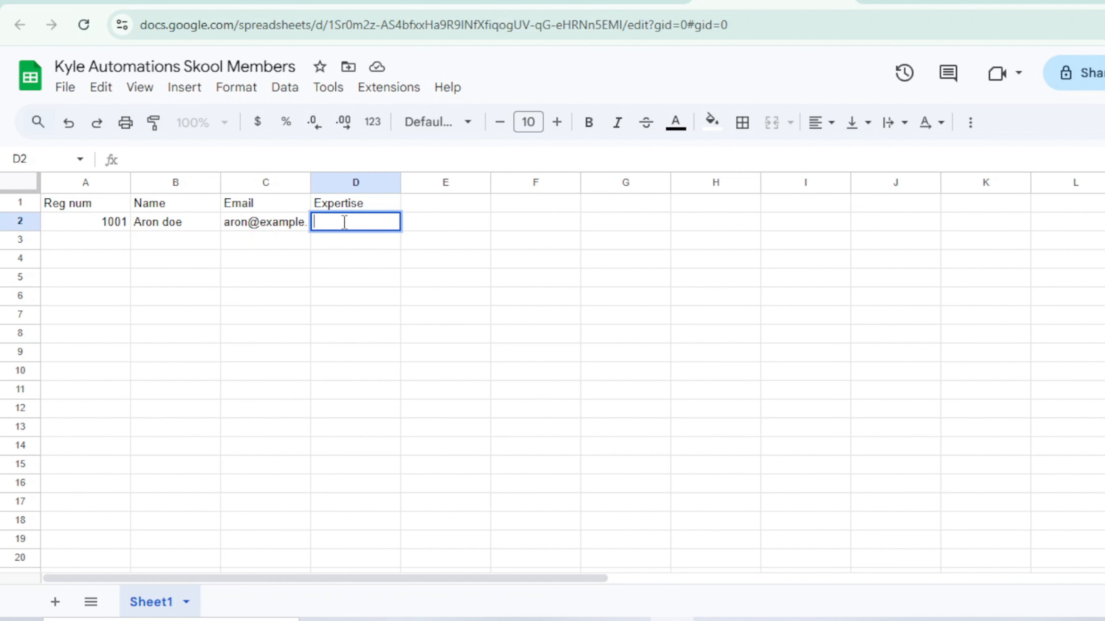
# Step: Fill row 3 with the second member's registration number, full name and e-mail, and the expertise "marketing"
pyautogui.click(114, 237)
pyautogui.write('1002')
pyautogui.click(148, 241)
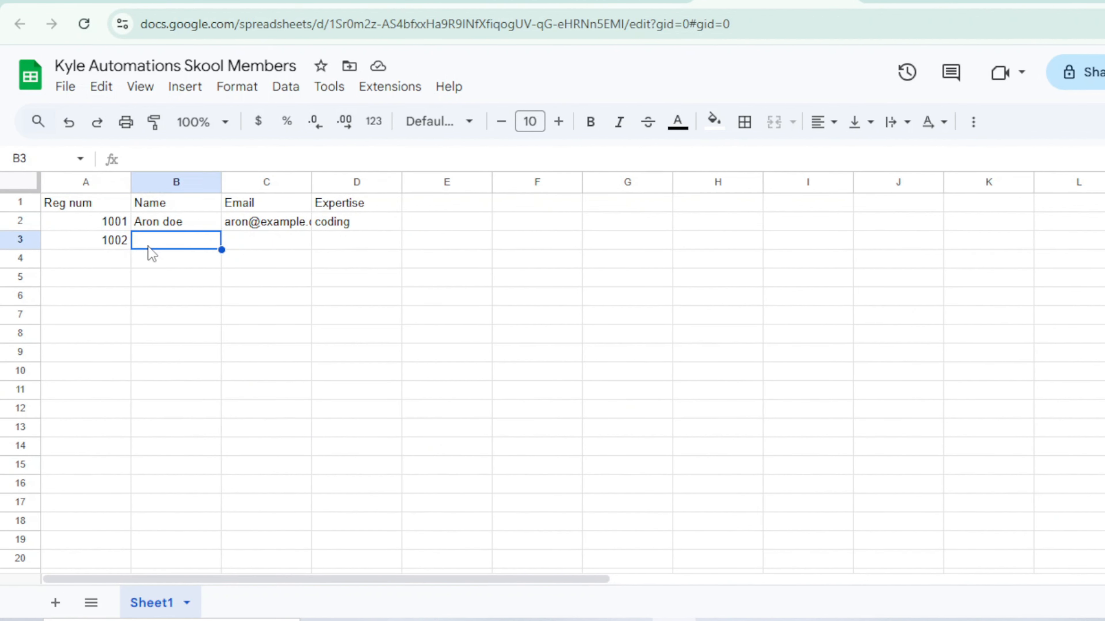
pyautogui.write('John Smith')
pyautogui.click(238, 243)
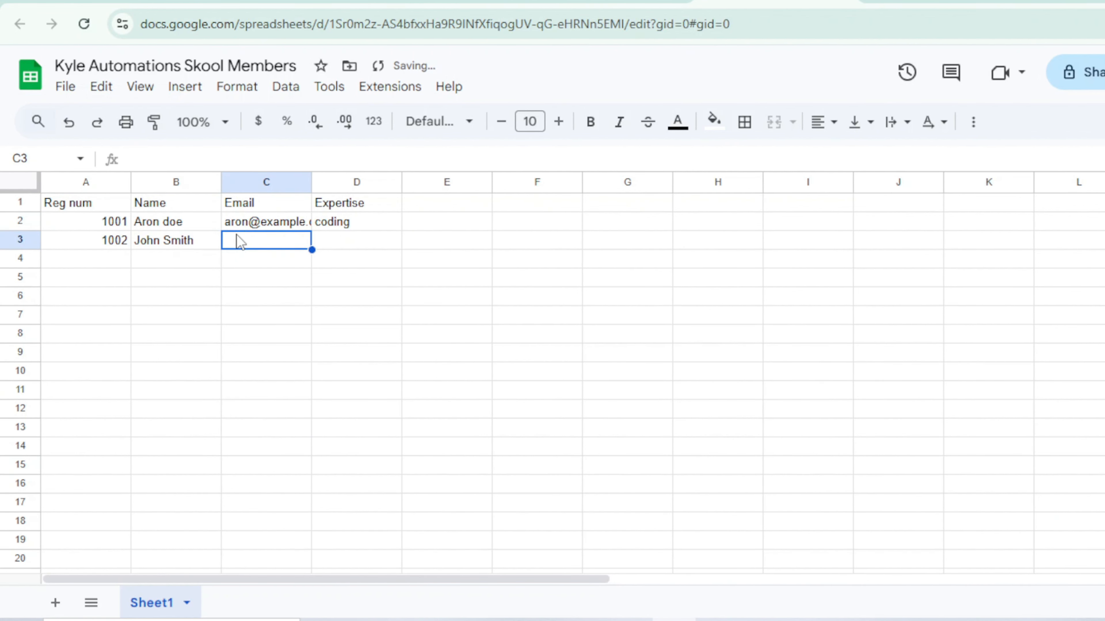
pyautogui.write('john@example.com')
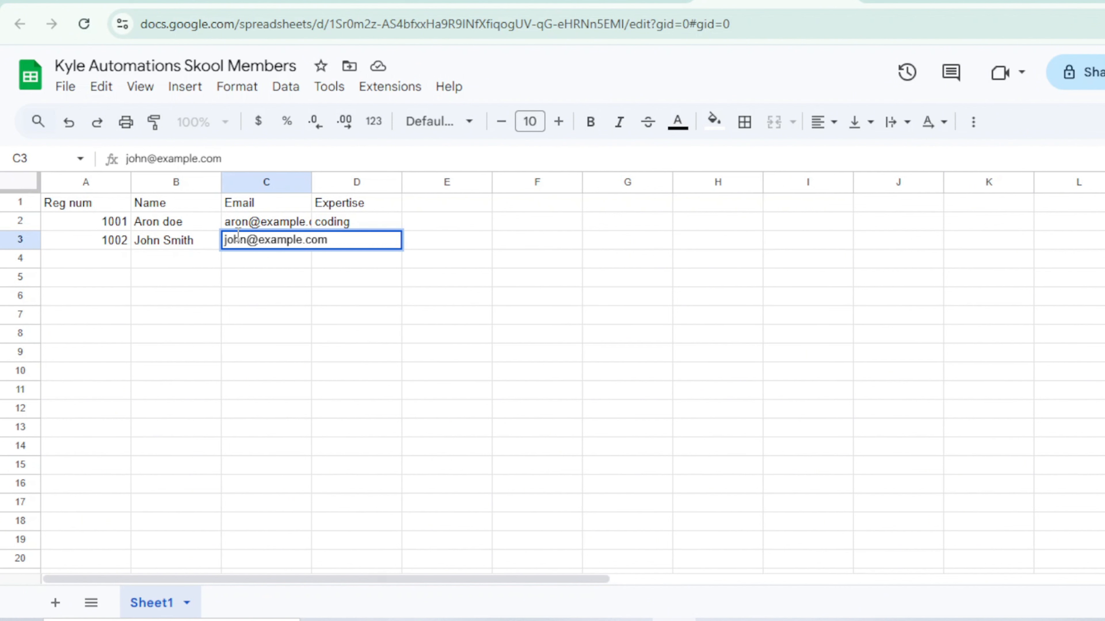
pyautogui.click(324, 208)
pyautogui.click(332, 242)
pyautogui.write('marketing')
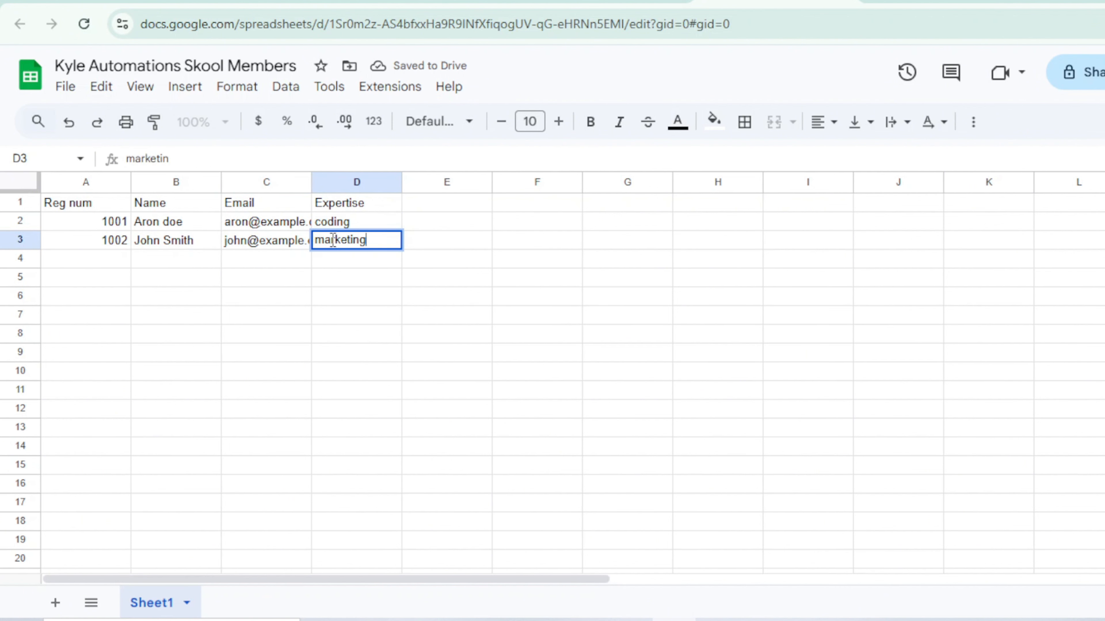
pyautogui.press('Tab')
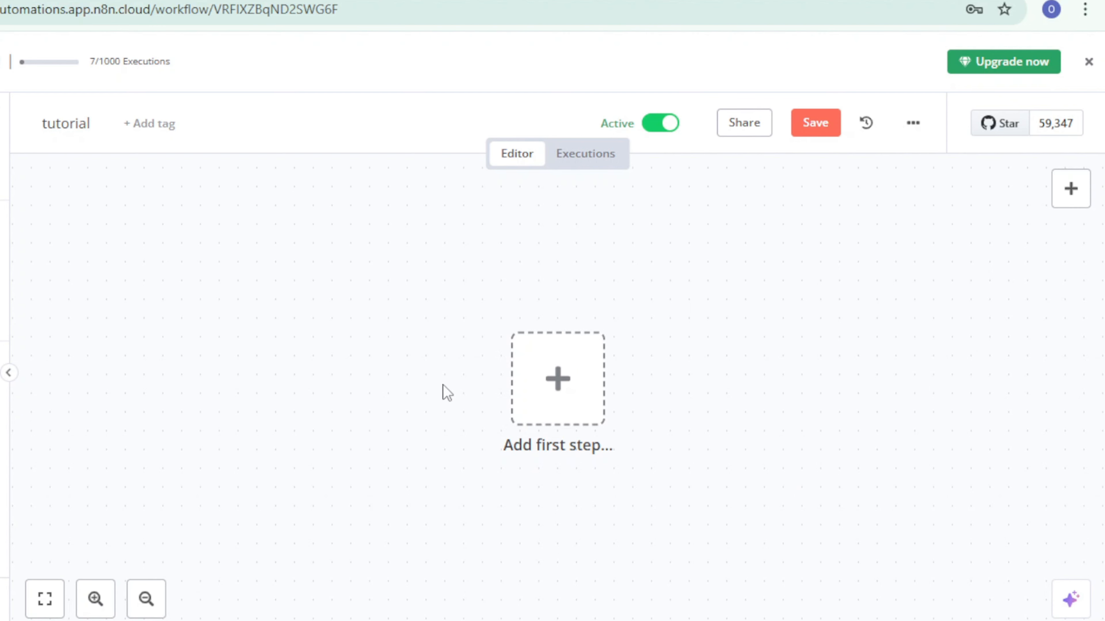
# Step: Add a Google Sheets "On row added" trigger as the first step of the n8n tutorial workflow
pyautogui.click(1075, 197)
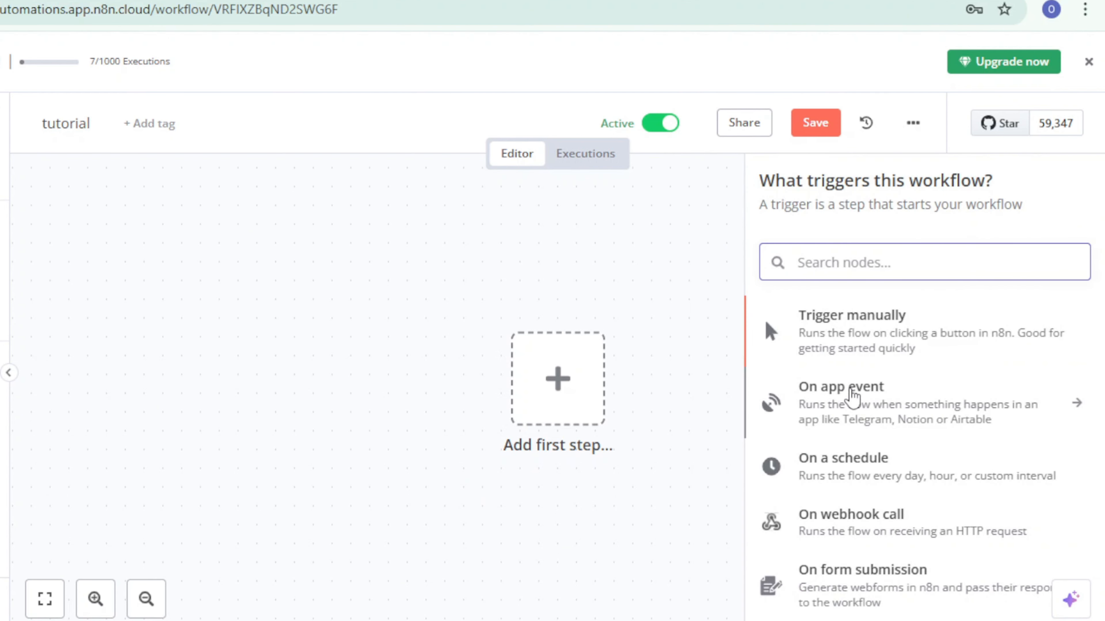
pyautogui.write('go')
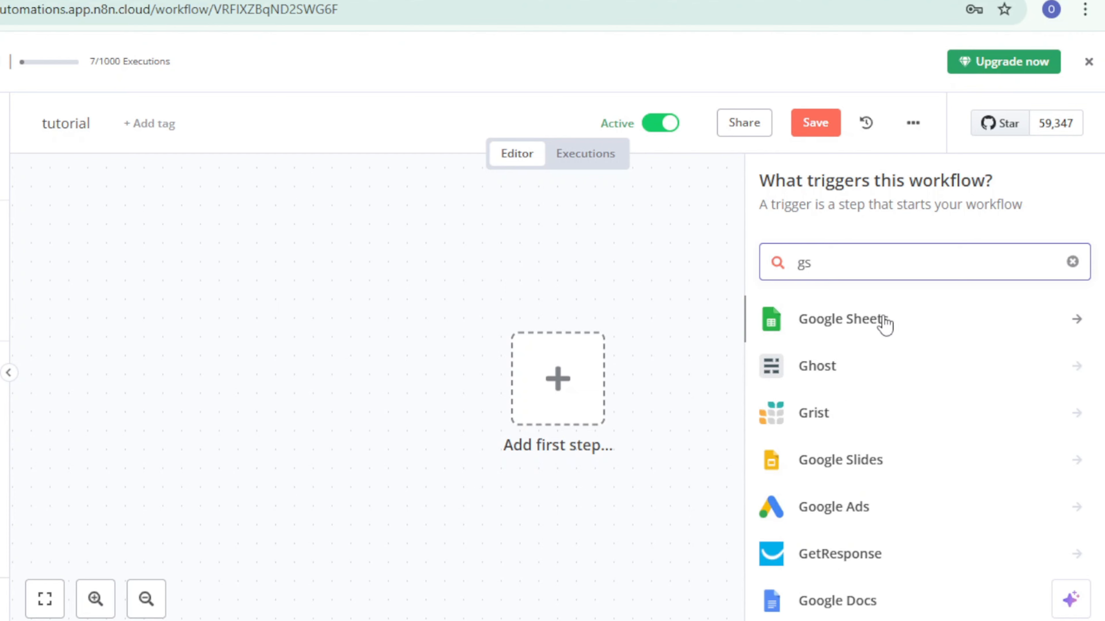
pyautogui.click(883, 320)
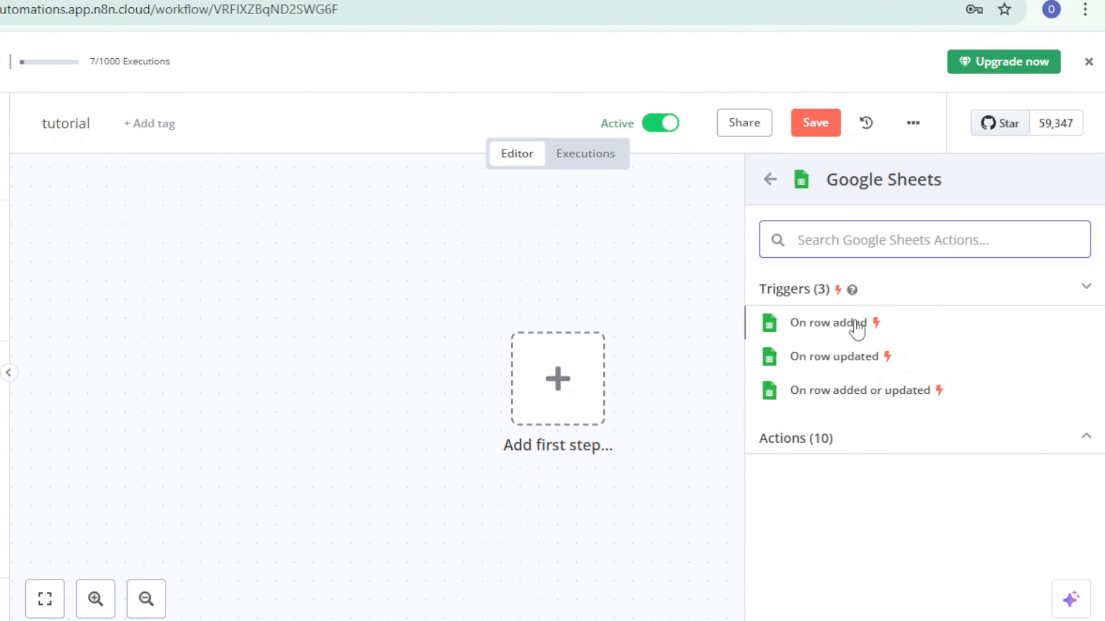
pyautogui.click(834, 328)
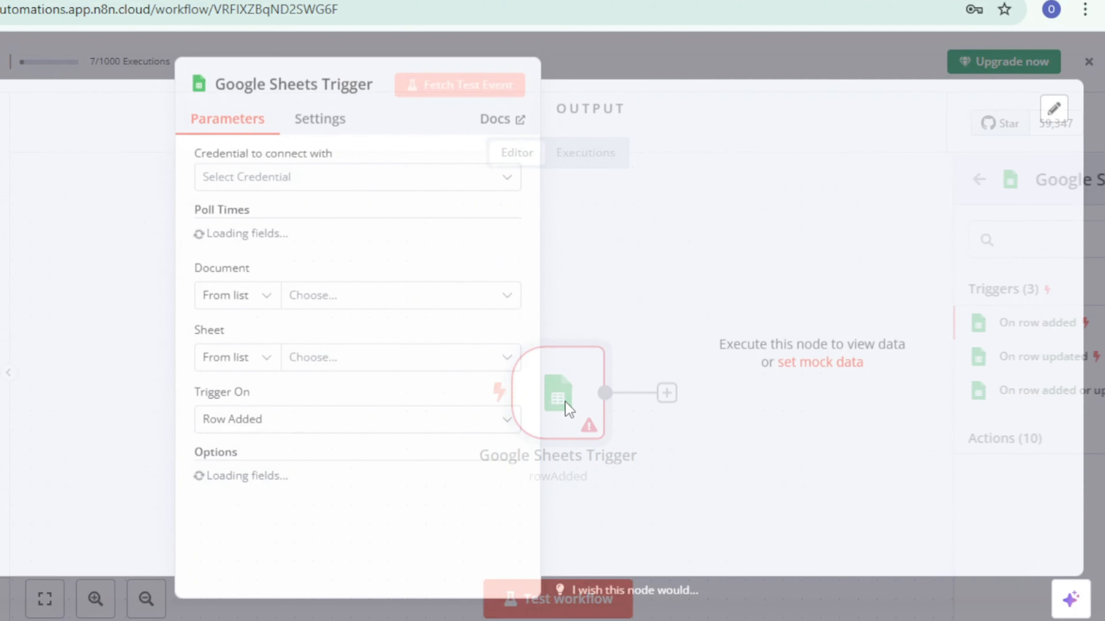
# Step: Create a new OAuth2 credential for the Google Sheets Trigger by signing in with Google and granting n8n.cloud access
pyautogui.click(288, 190)
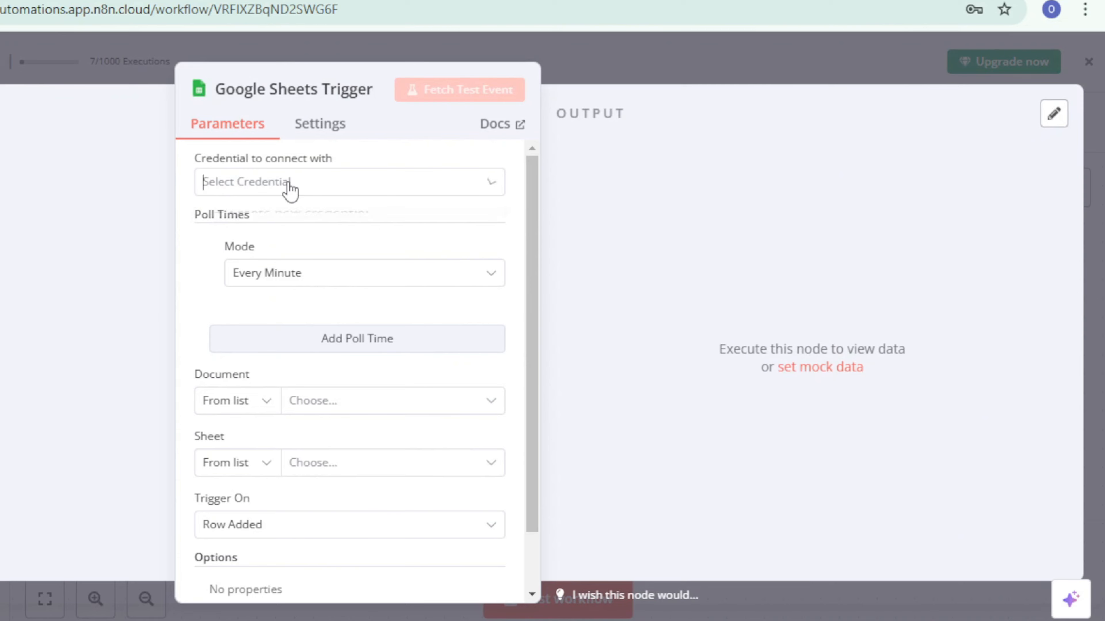
pyautogui.click(281, 231)
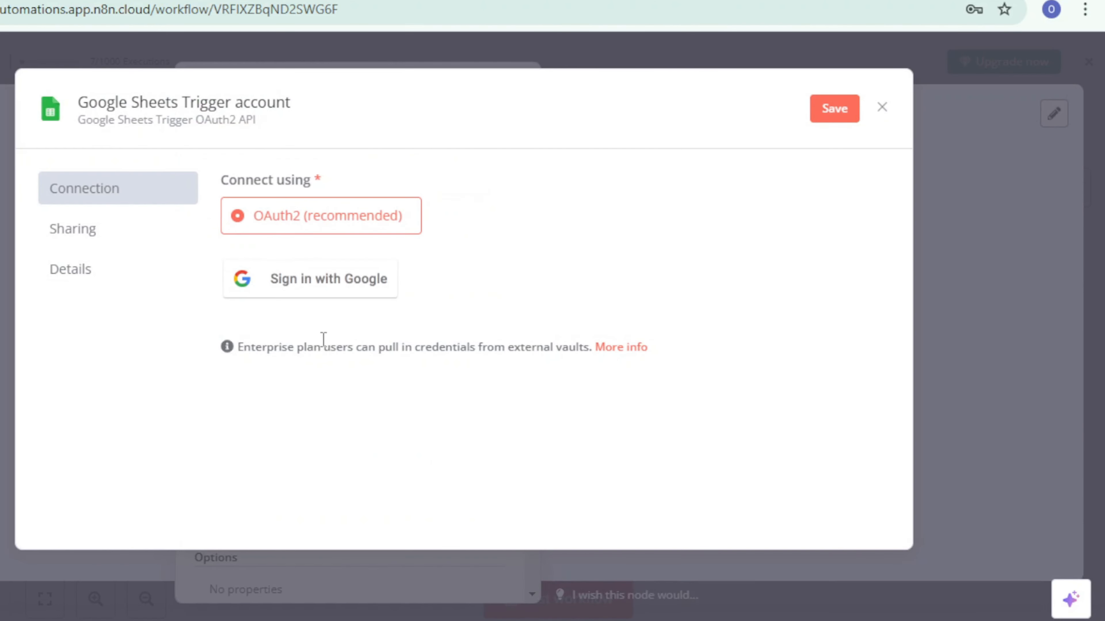
pyautogui.click(320, 296)
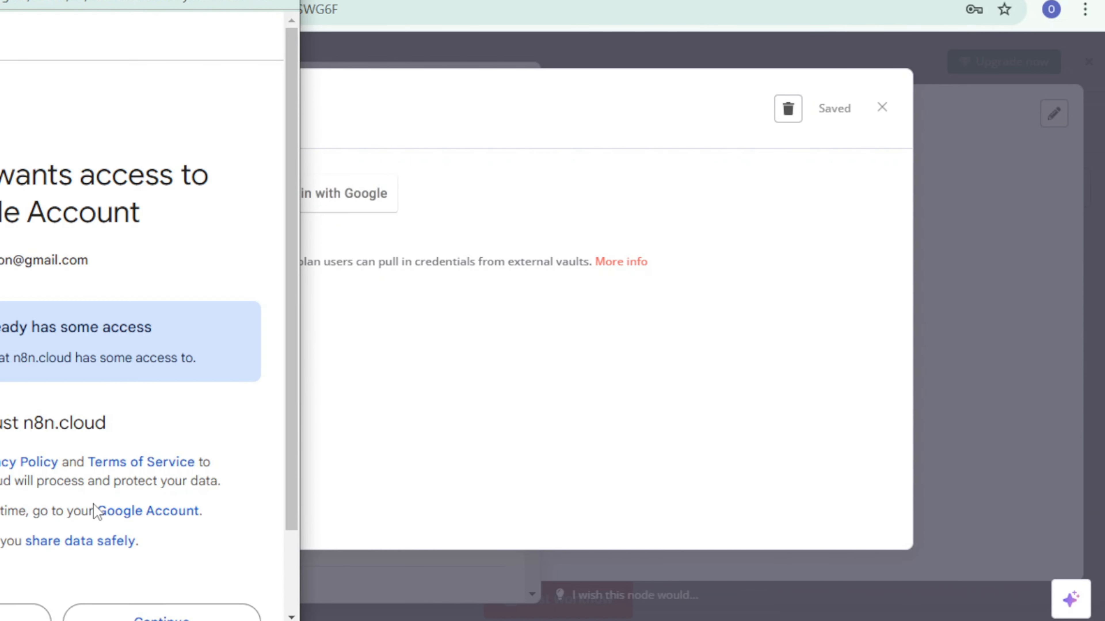
pyautogui.scroll(-2, 98, 518)
pyautogui.click(124, 535)
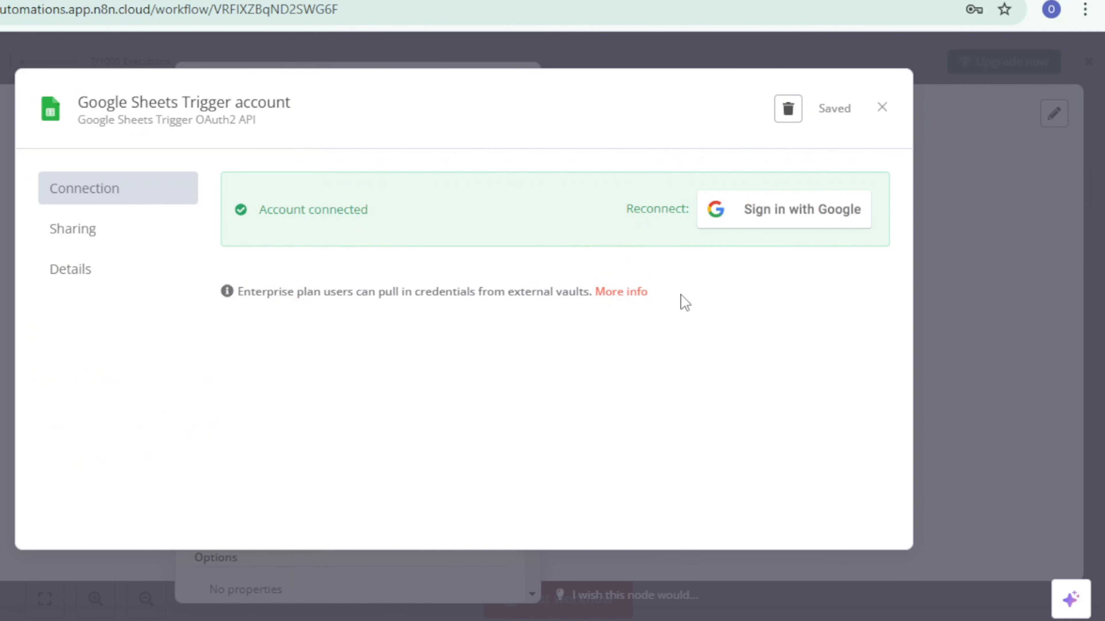
pyautogui.click(938, 119)
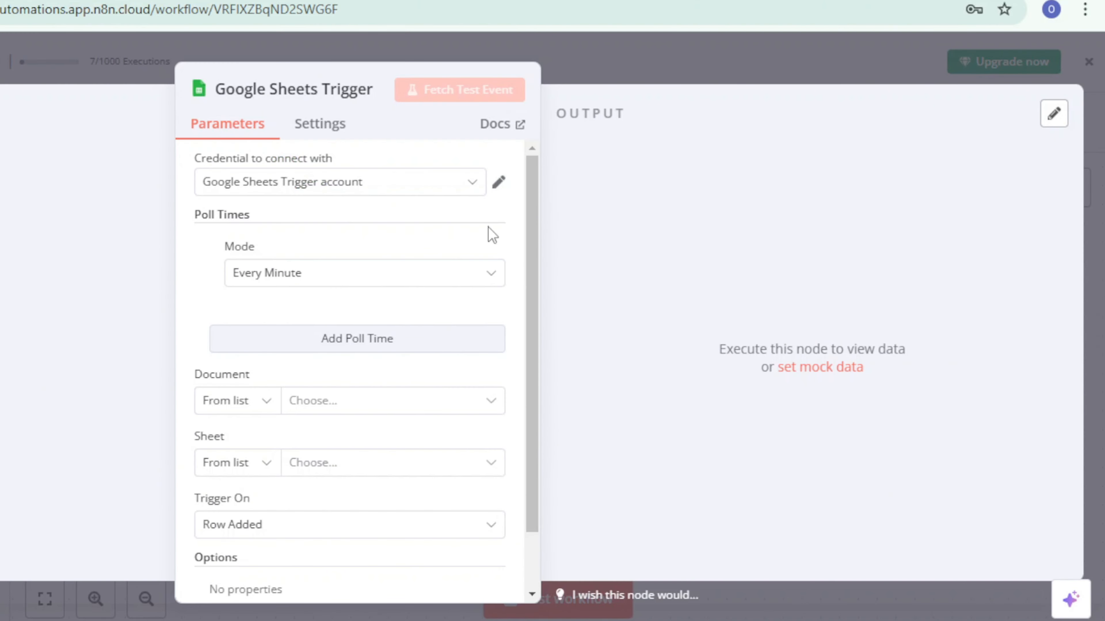
pyautogui.click(437, 187)
pyautogui.click(375, 276)
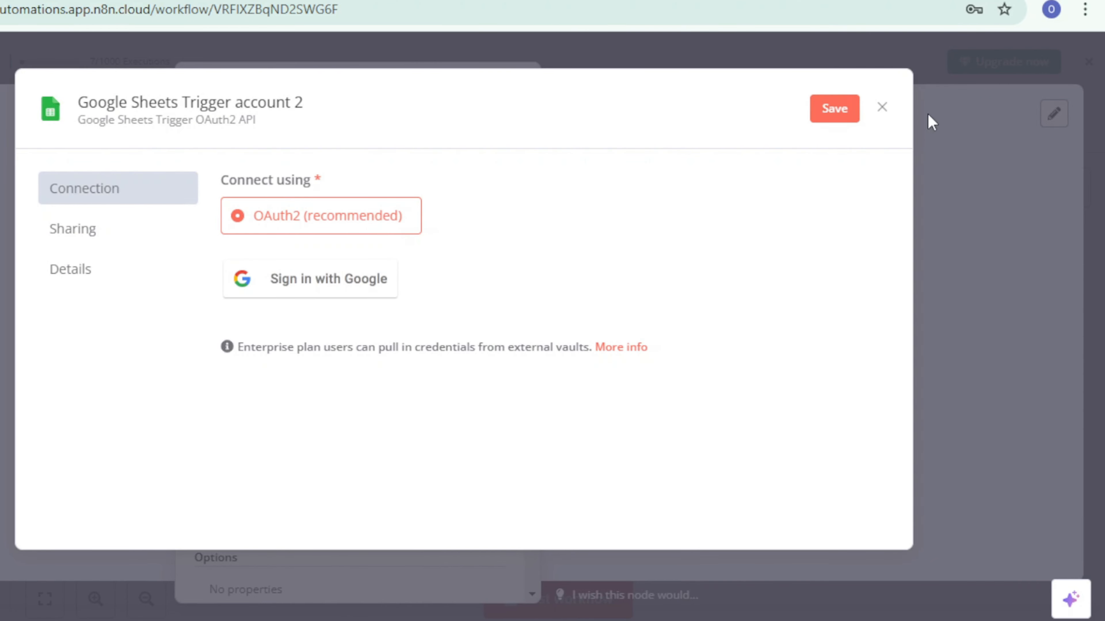
pyautogui.click(883, 108)
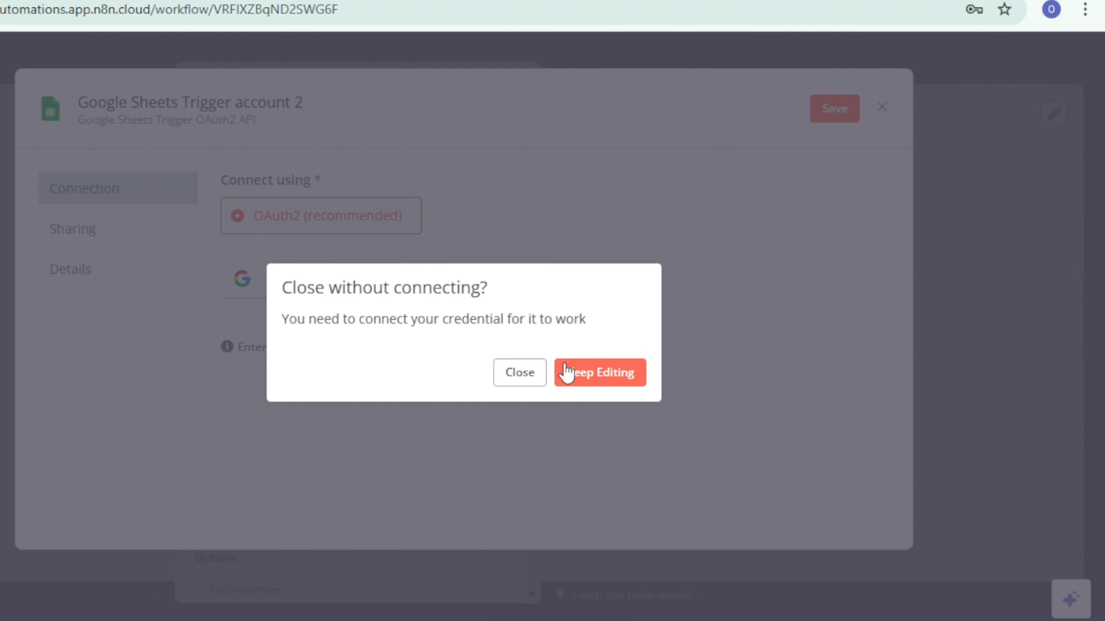
pyautogui.click(533, 380)
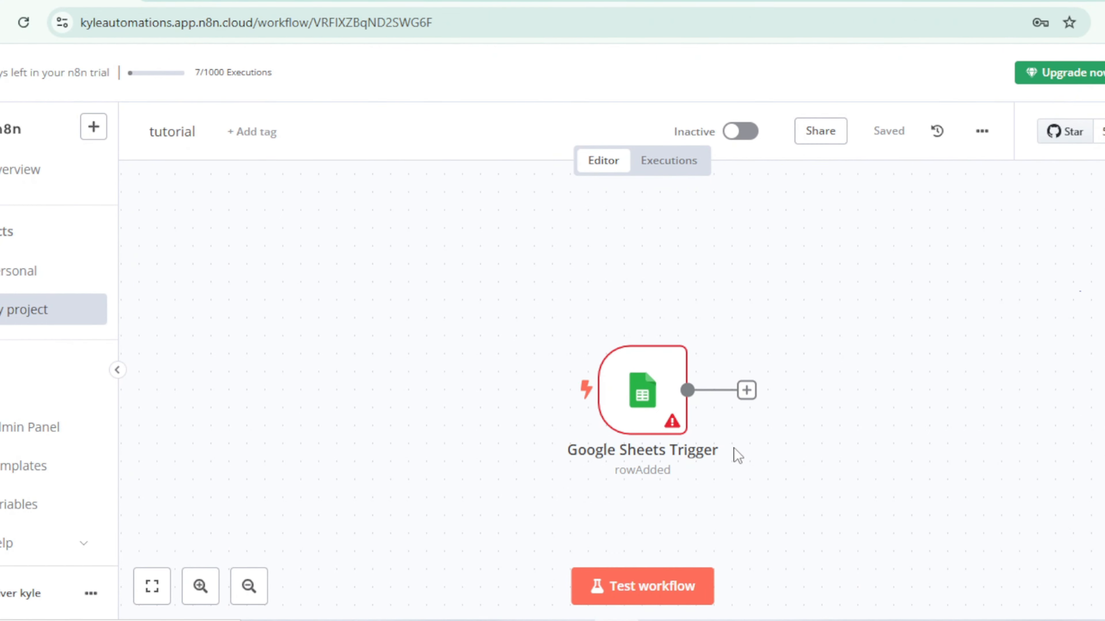
# Step: Configure the Google Sheets Trigger to watch Sheet1 of the "Kyle Automations Skool Members" document on Row Added
pyautogui.doubleClick(690, 462)
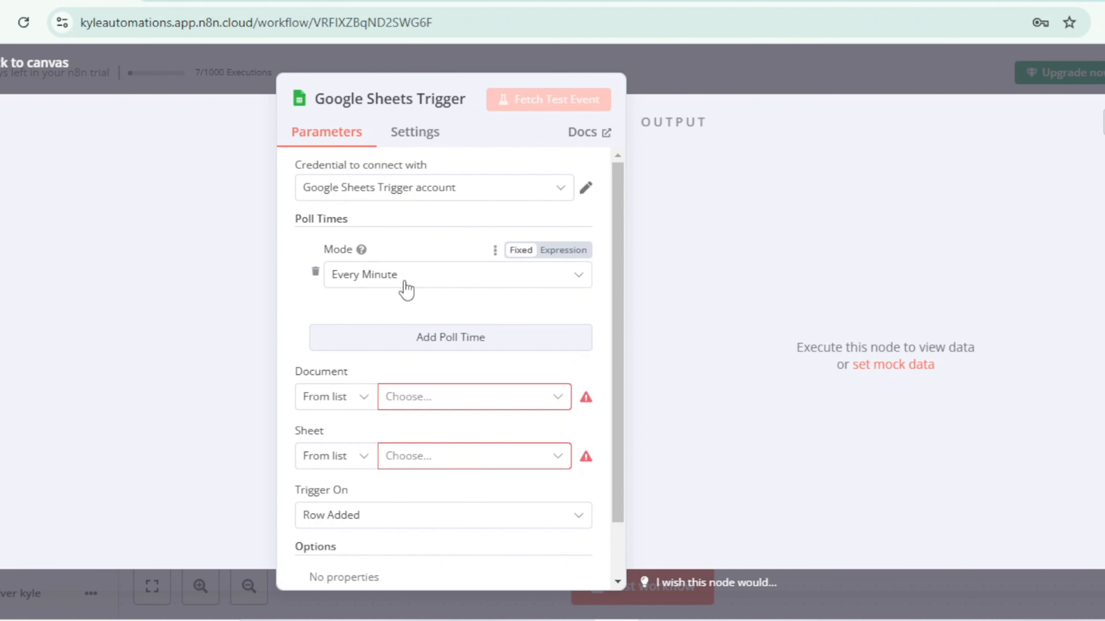
pyautogui.scroll(-2, 424, 346)
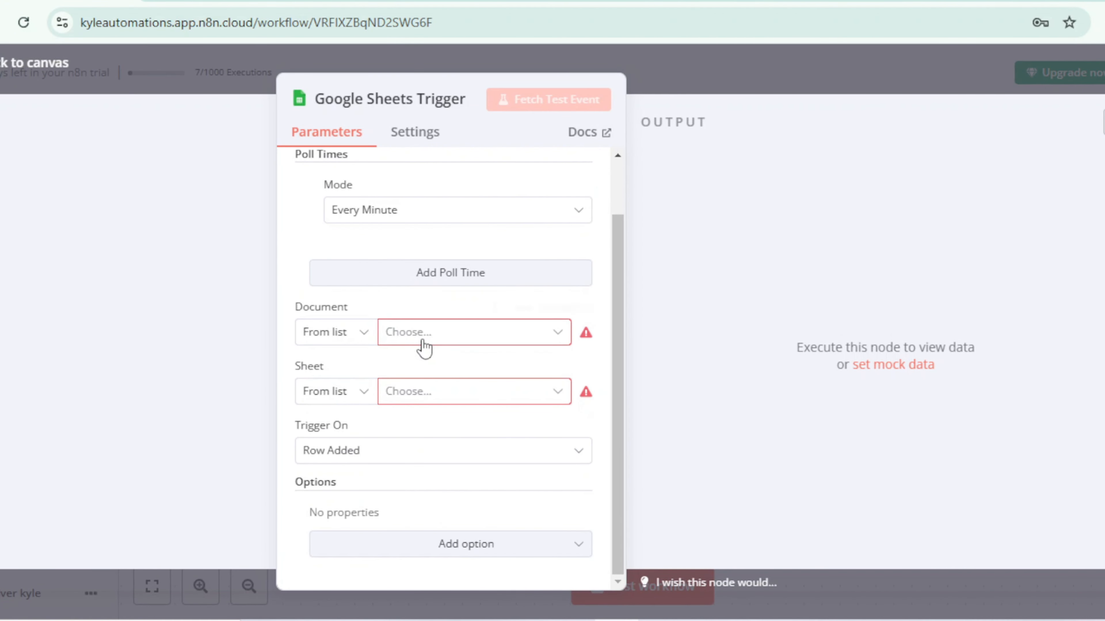
pyautogui.click(445, 342)
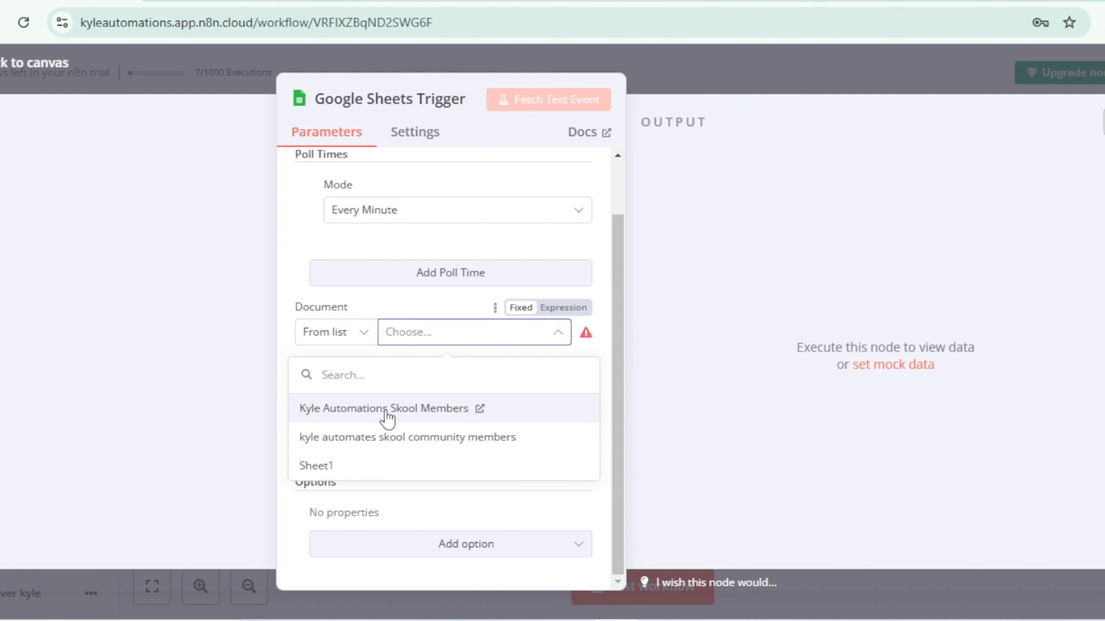
pyautogui.click(371, 417)
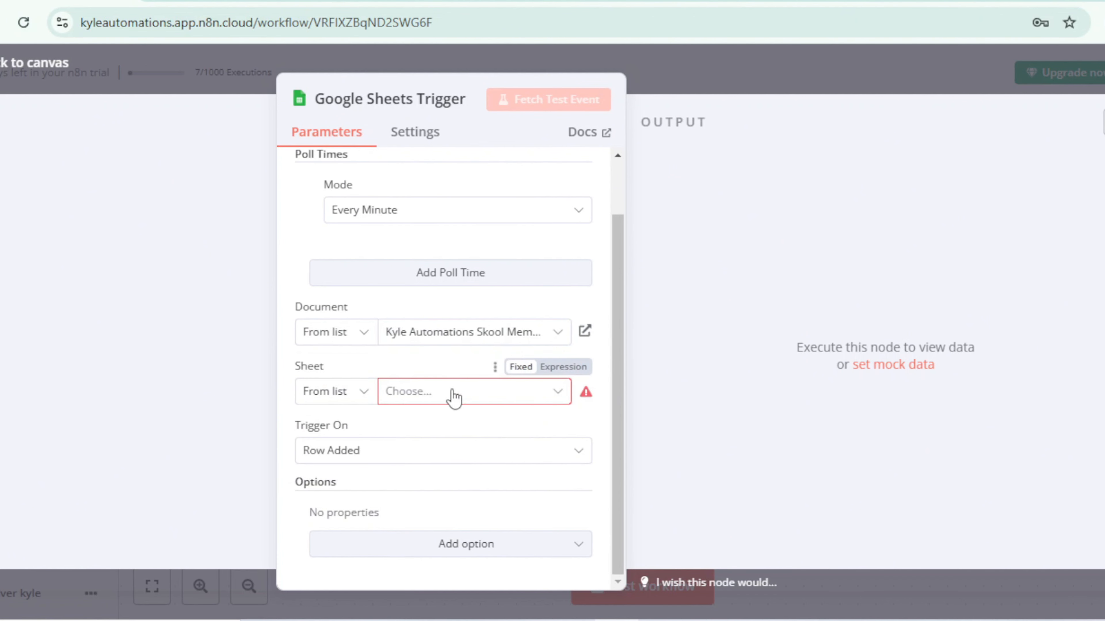
pyautogui.click(452, 391)
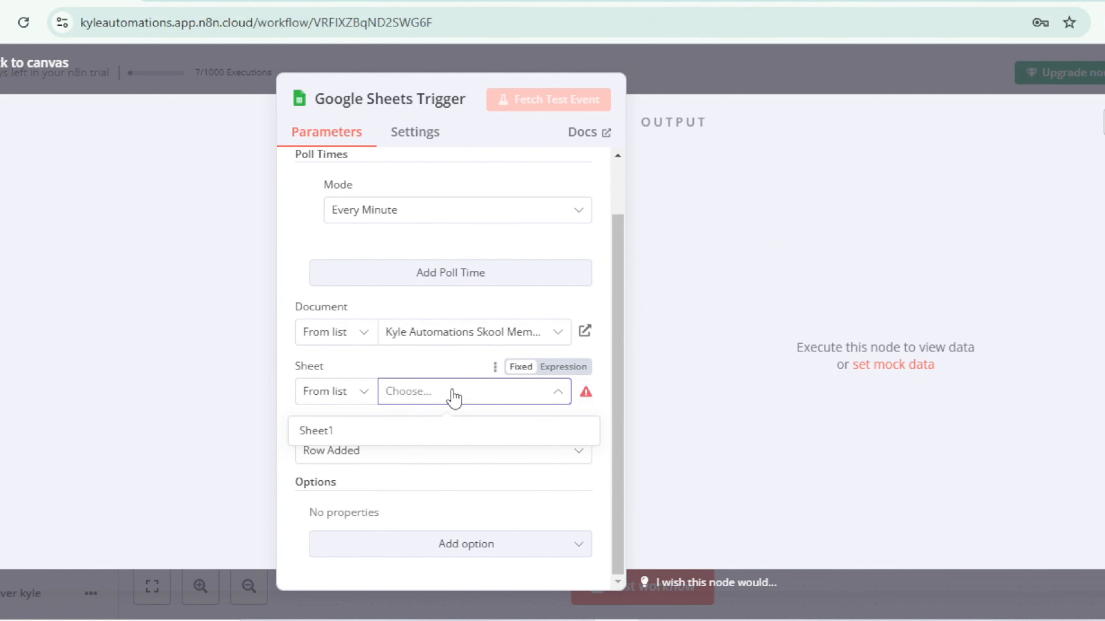
pyautogui.click(378, 433)
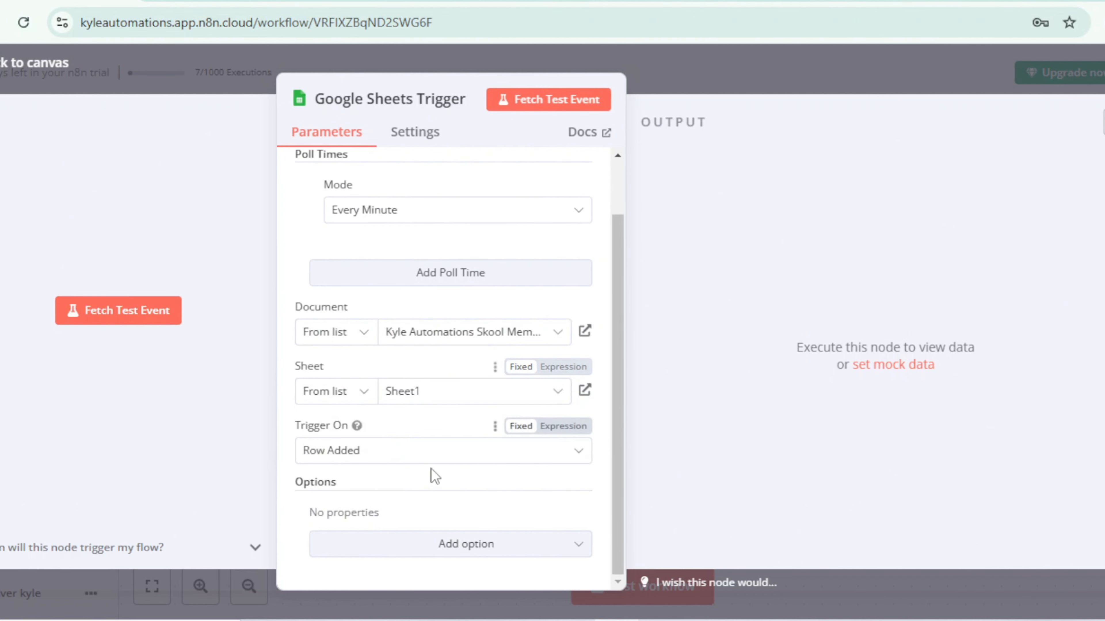
pyautogui.click(435, 453)
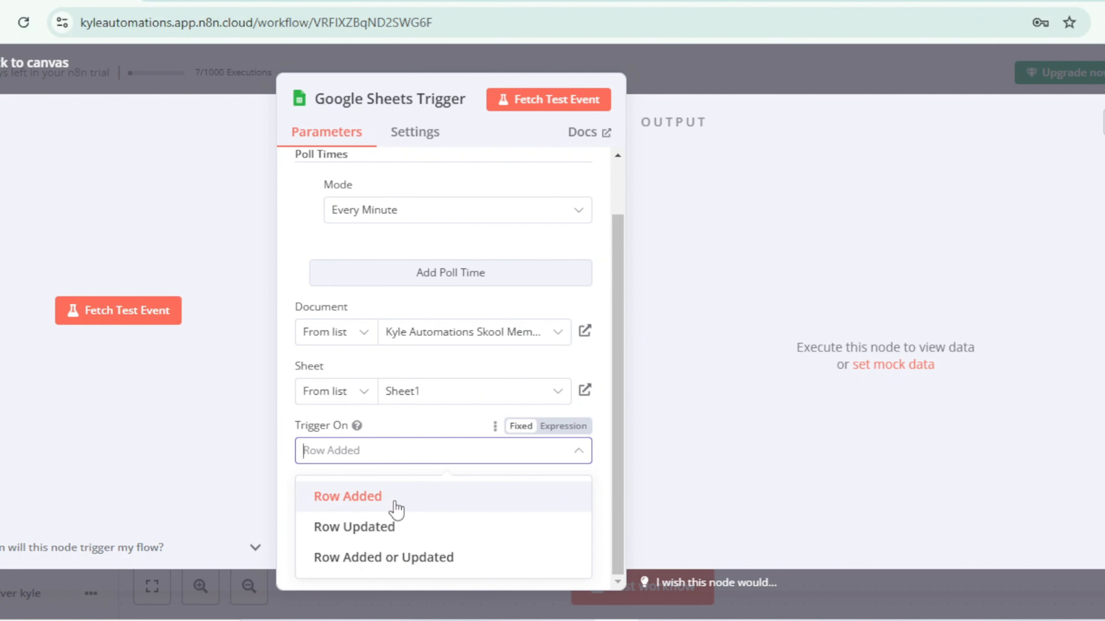
pyautogui.click(388, 500)
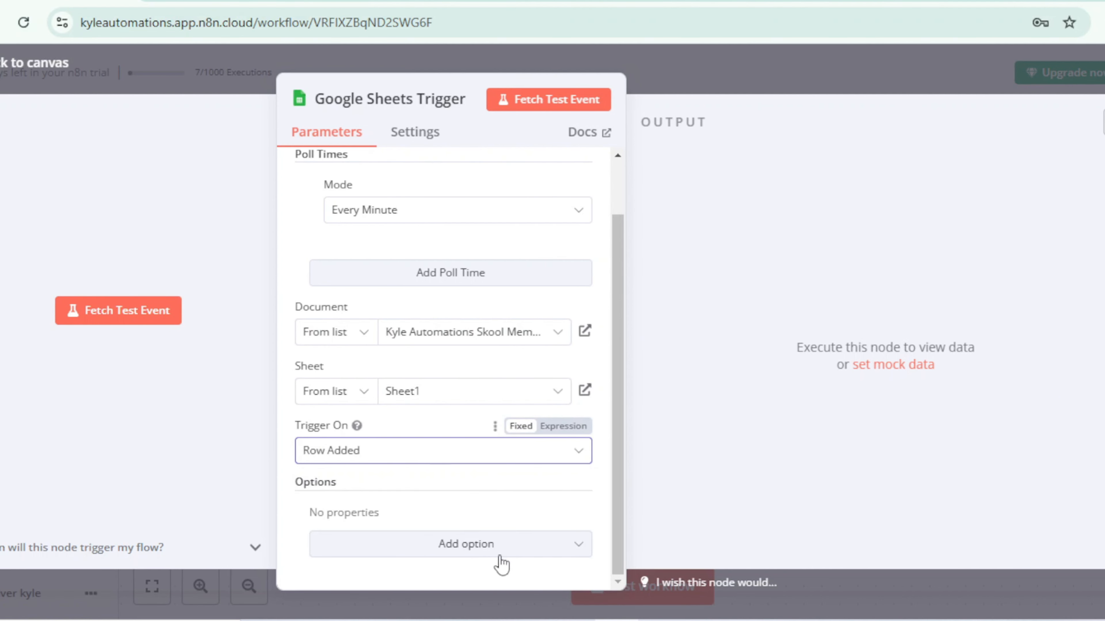
pyautogui.click(720, 85)
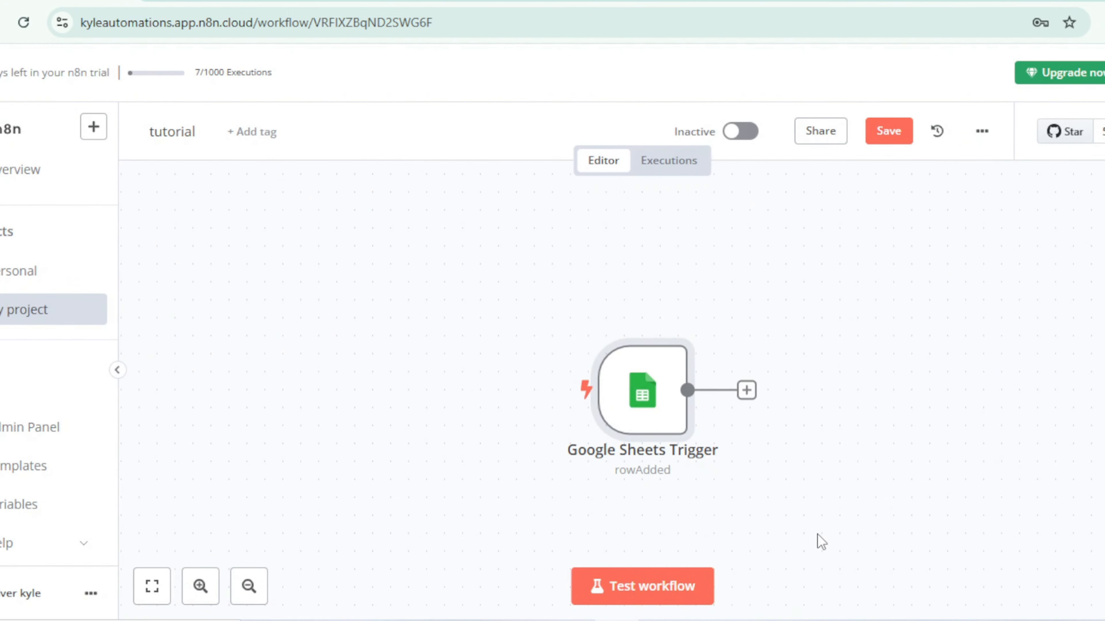
# Step: Execute the Google Sheets Trigger node on its own and examine its output rows
pyautogui.click(605, 322)
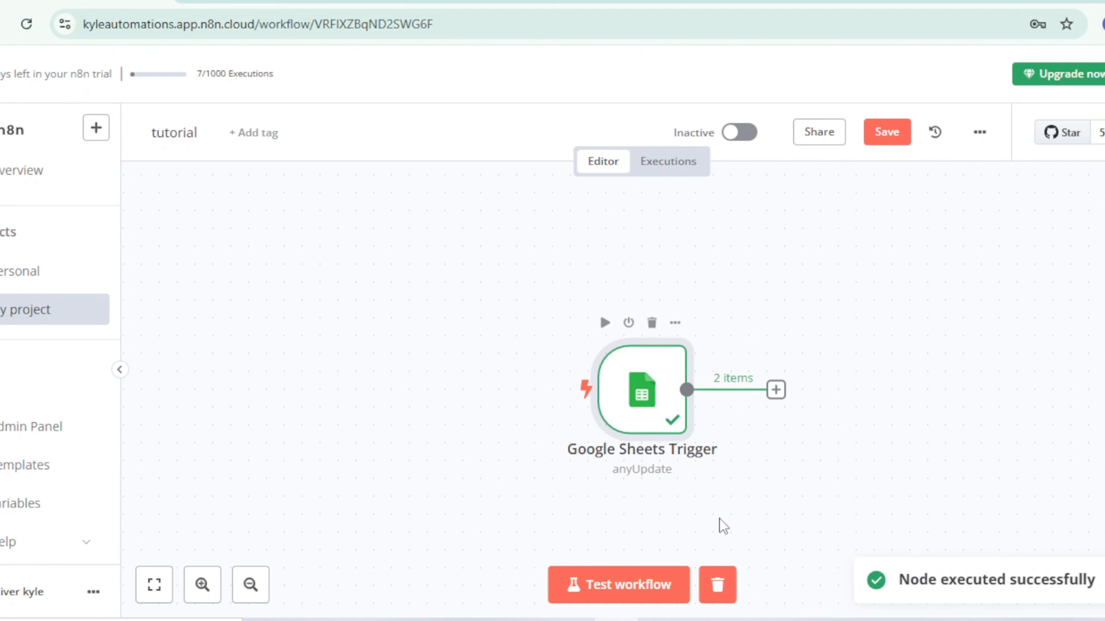
pyautogui.doubleClick(673, 425)
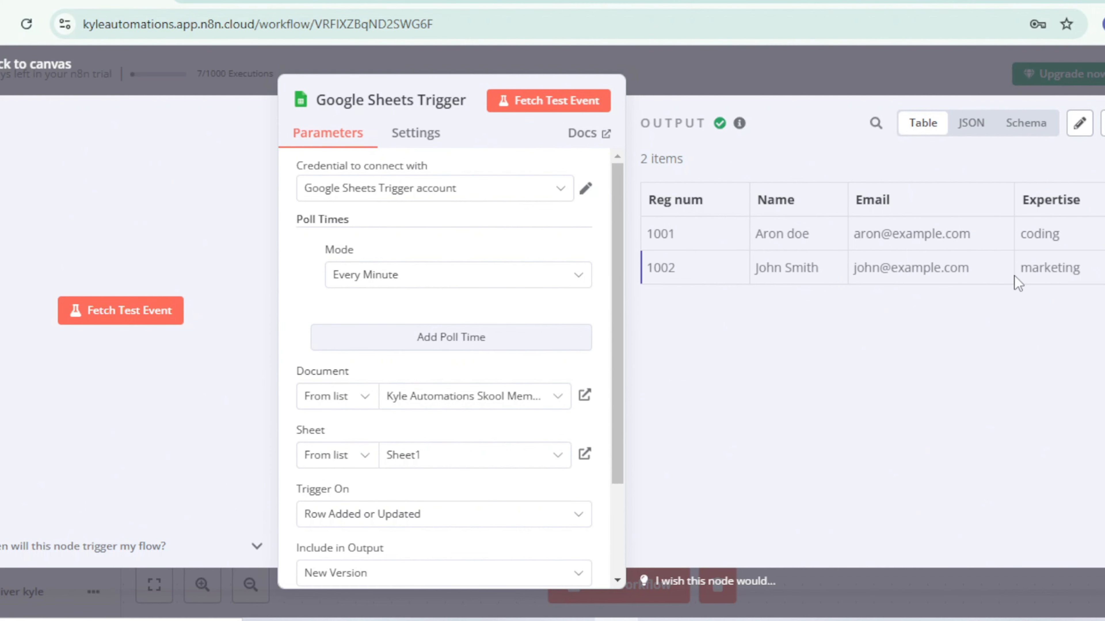
# Step: Add an Edit Fields (Set) node after the Google Sheets Trigger
pyautogui.click(774, 389)
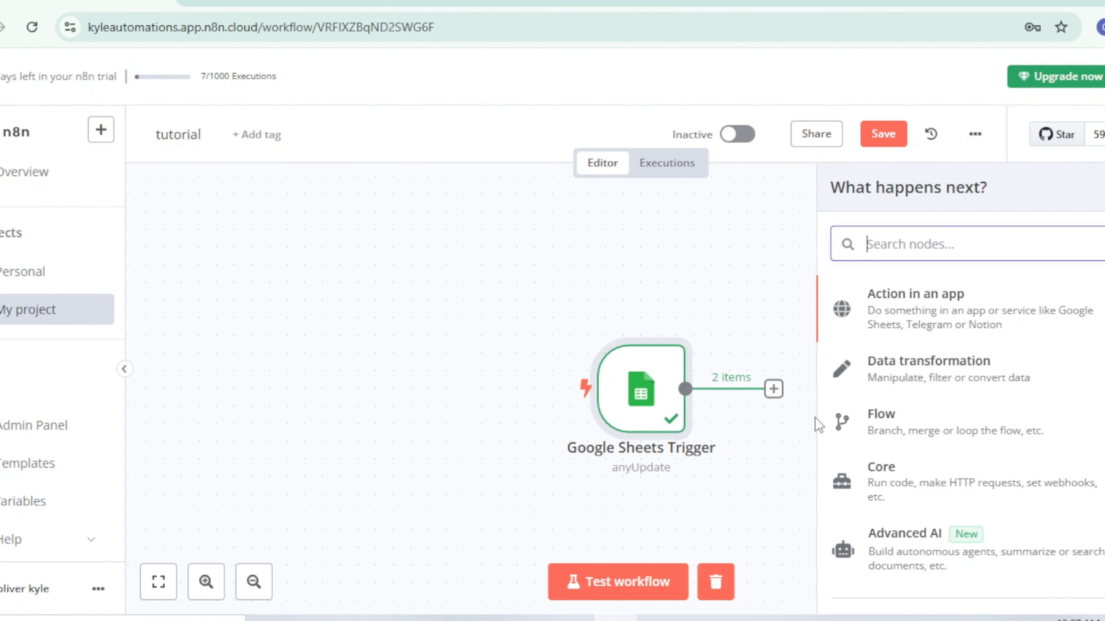
pyautogui.write('edit')
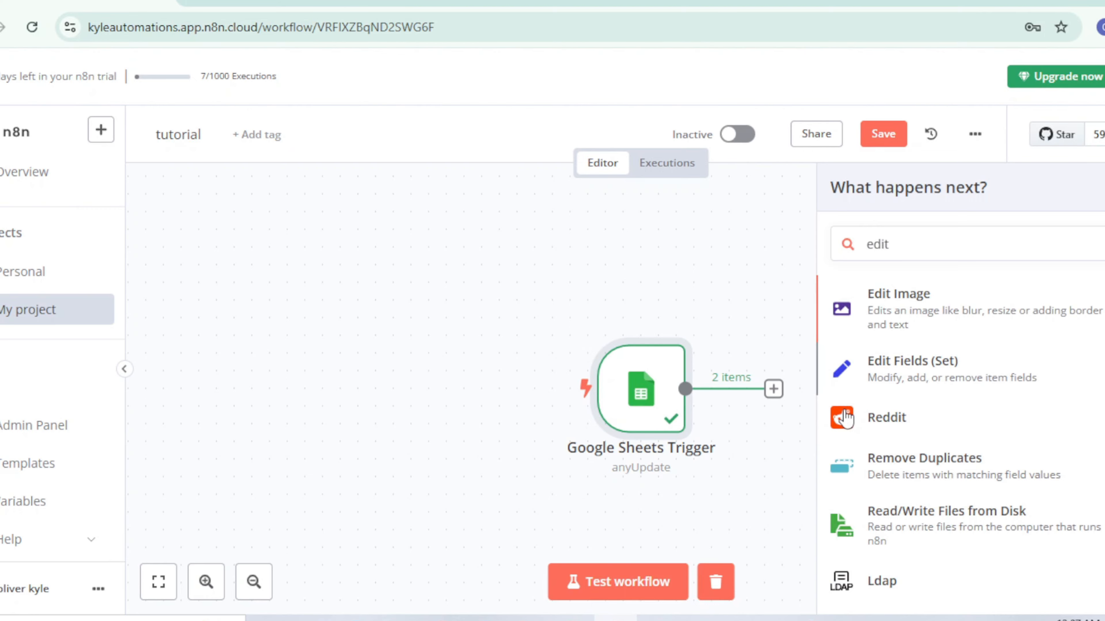
pyautogui.click(845, 388)
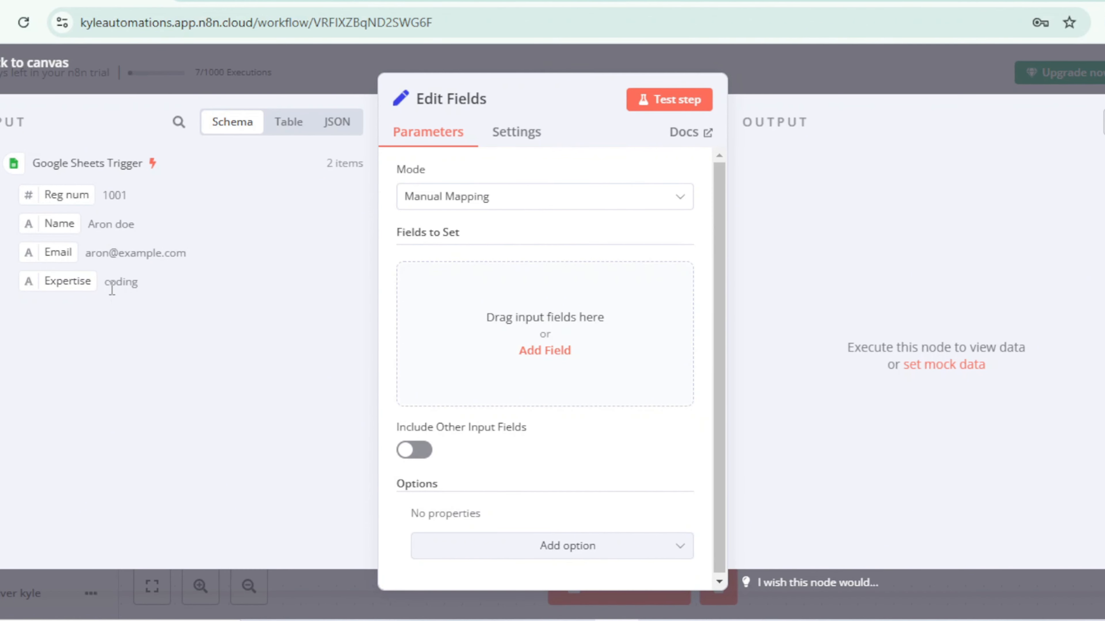
# Step: Map the trigger's Name and Email fields into the Edit Fields node and test the step
pyautogui.moveTo(54, 223); pyautogui.dragTo(513, 333)
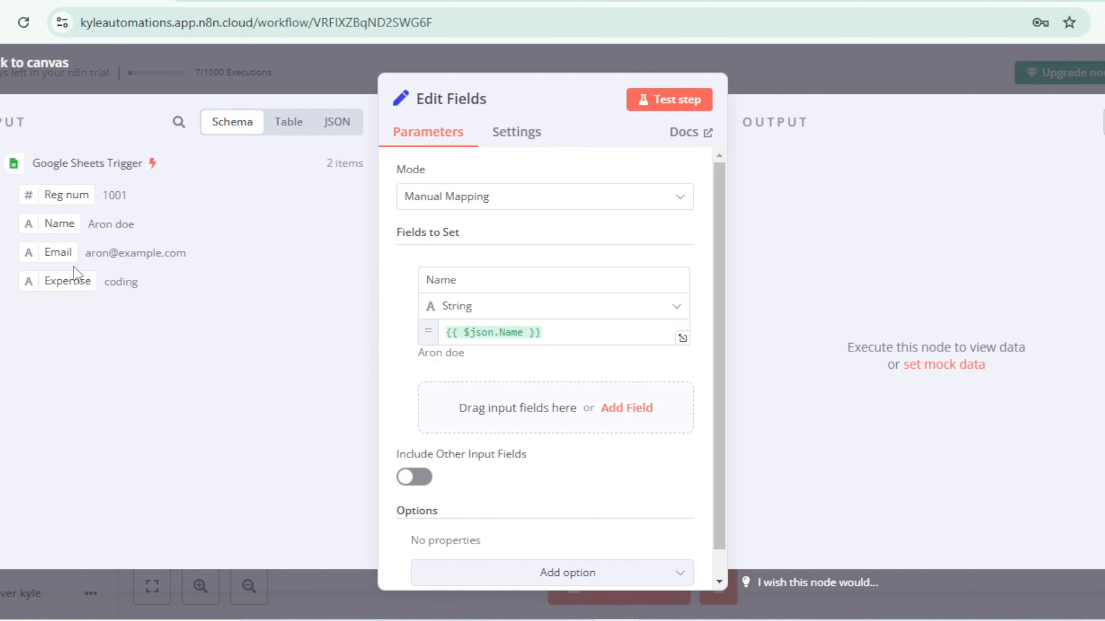
pyautogui.moveTo(54, 251); pyautogui.dragTo(506, 427)
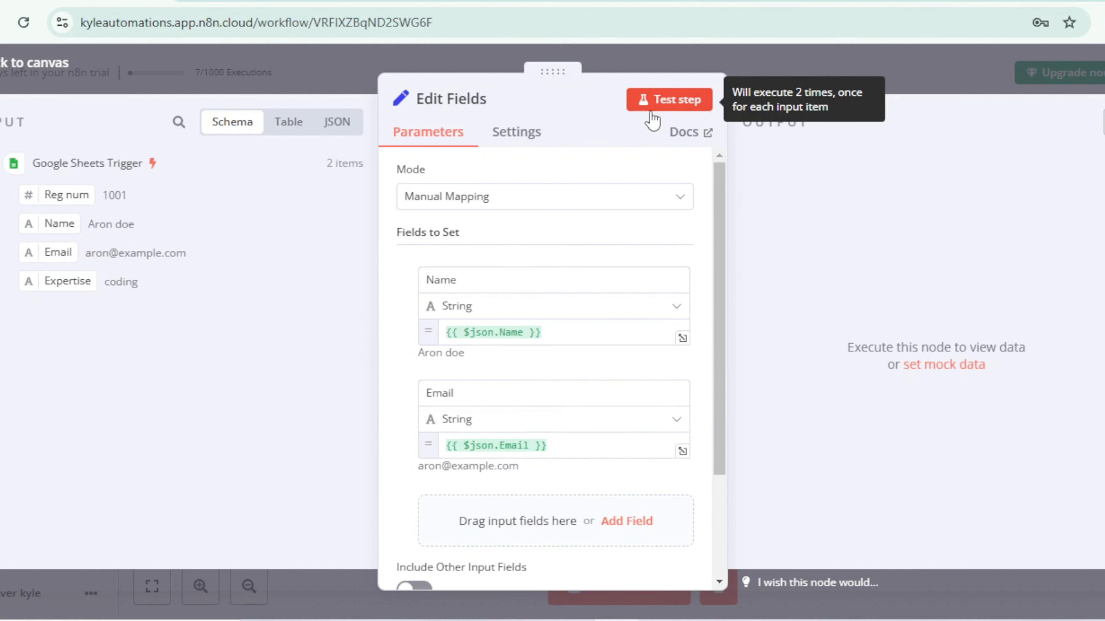
pyautogui.click(651, 112)
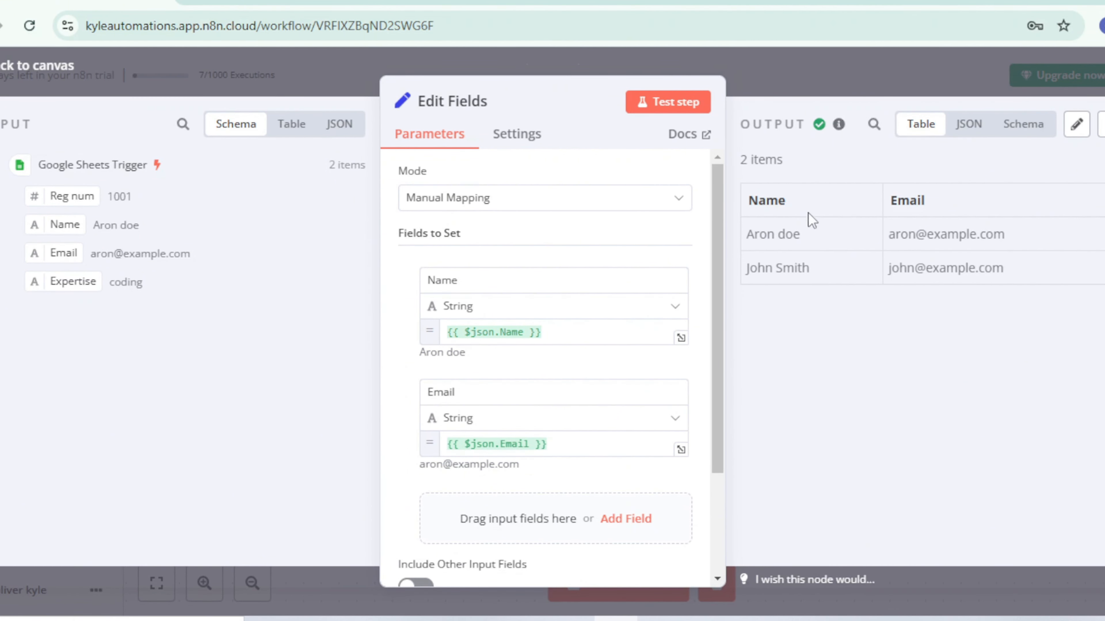
pyautogui.press('Escape')
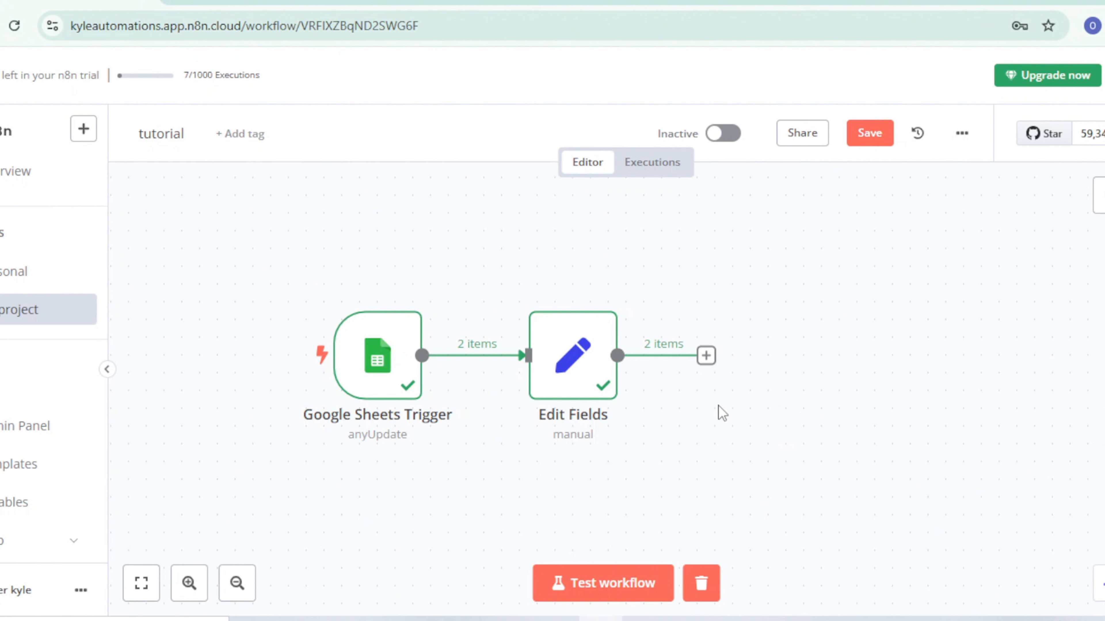
# Step: Add a Gmail "Send a message" node after Edit Fields
pyautogui.click(706, 355)
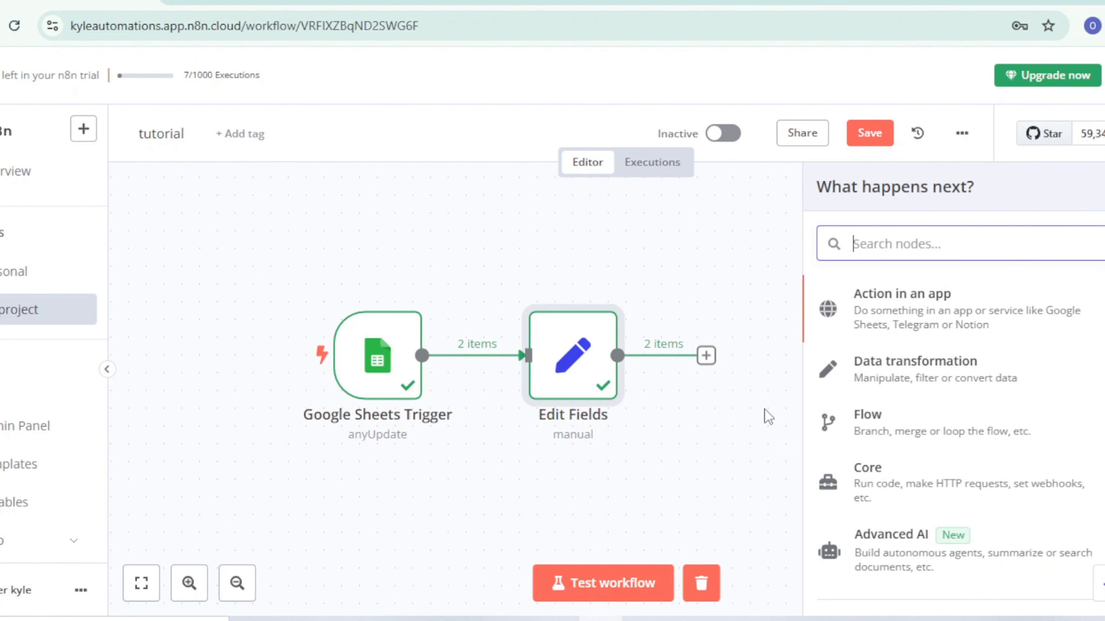
pyautogui.write('gmail')
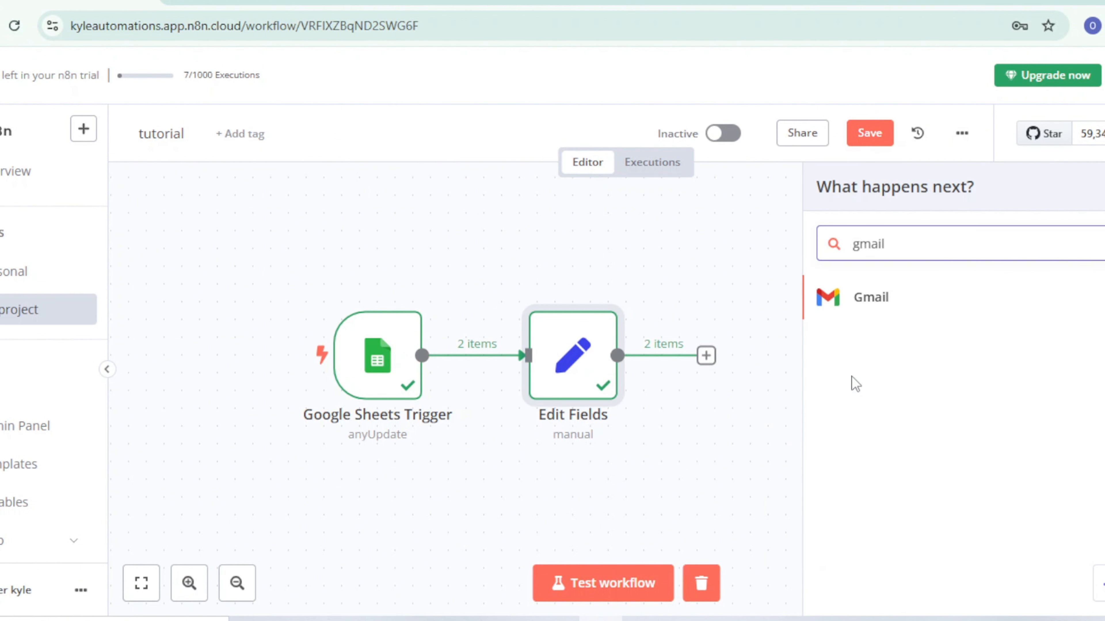
pyautogui.click(1006, 305)
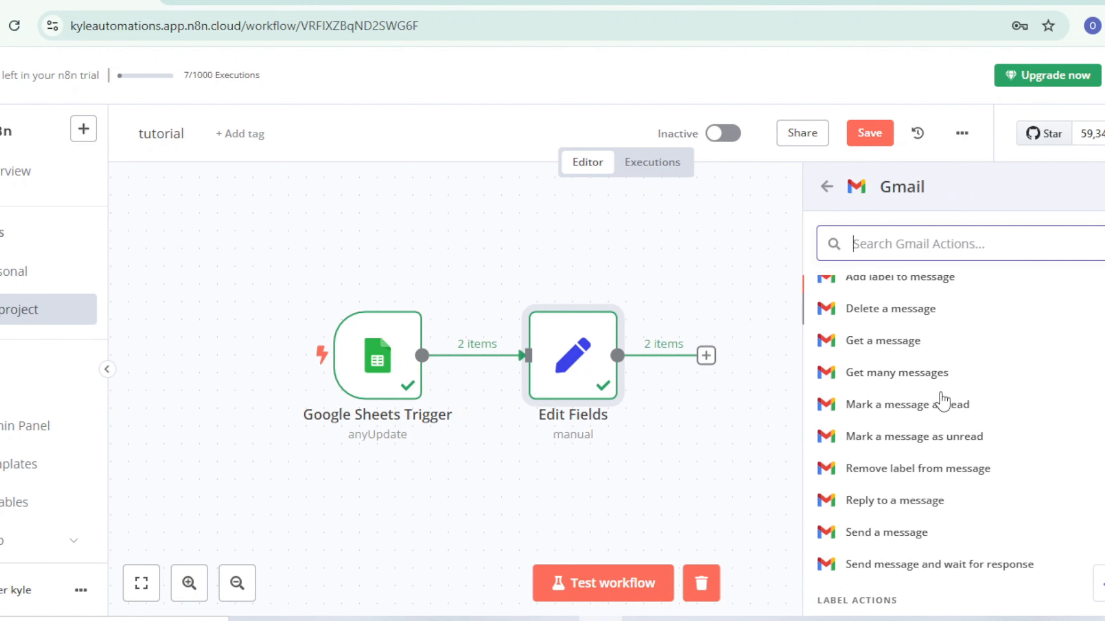
pyautogui.scroll(-4, 941, 400)
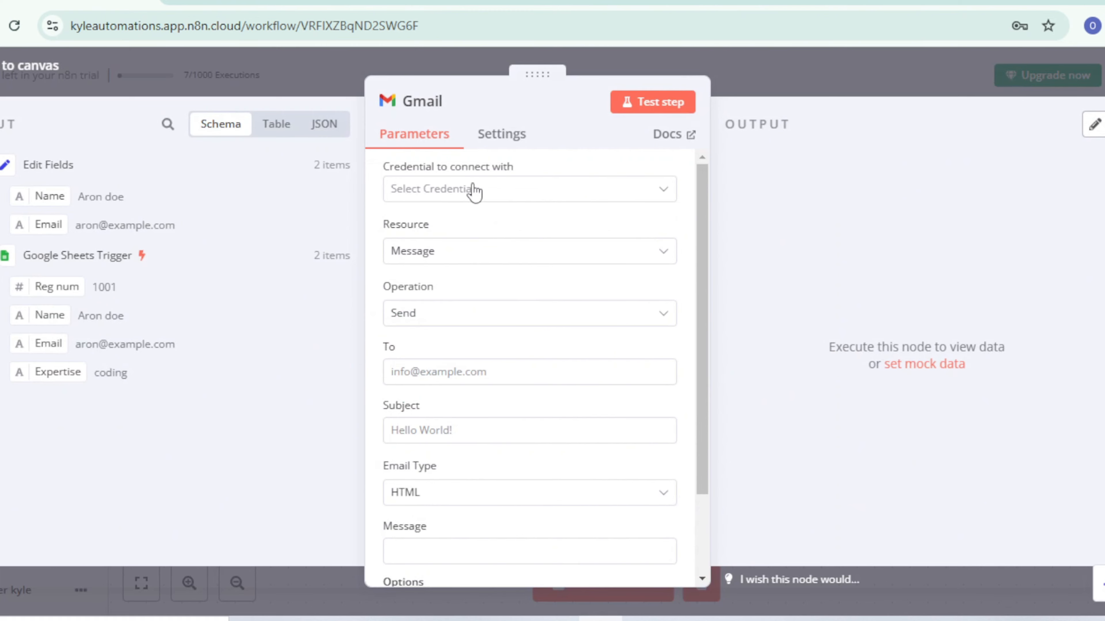
# Step: Create a new Gmail OAuth2 credential for the node by signing in with Google and granting n8n.cloud access
pyautogui.click(474, 190)
pyautogui.click(481, 240)
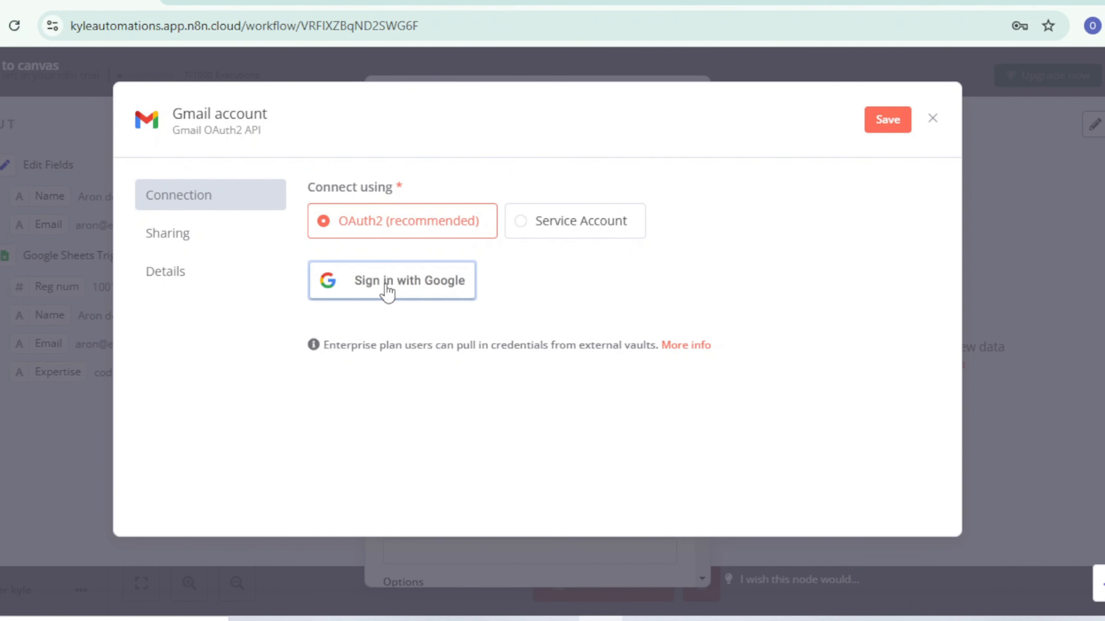
pyautogui.click(419, 284)
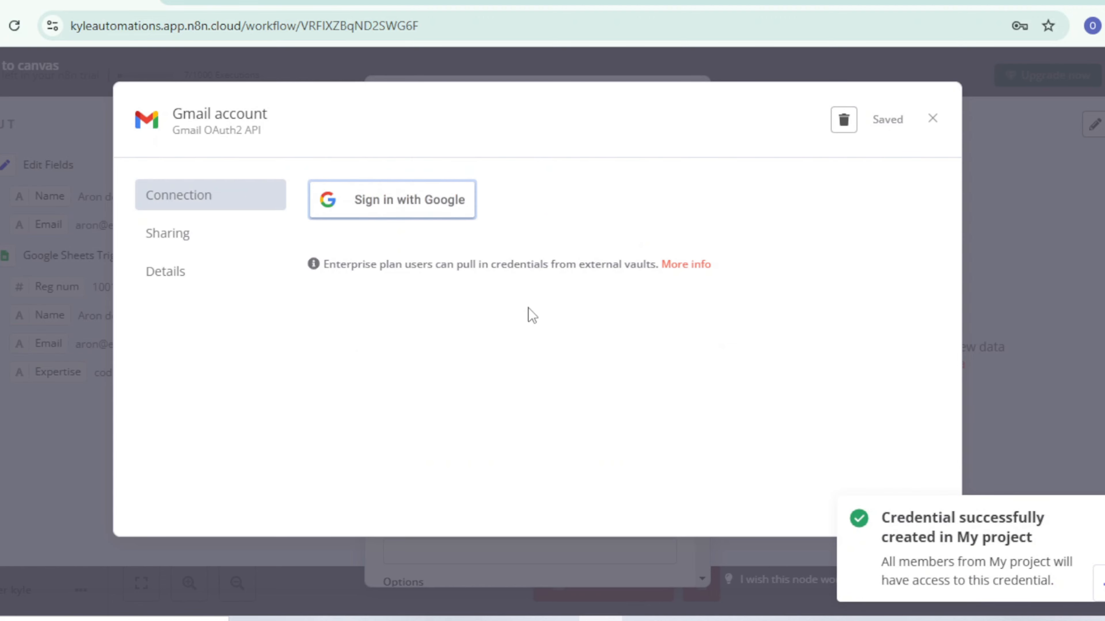
pyautogui.click(412, 212)
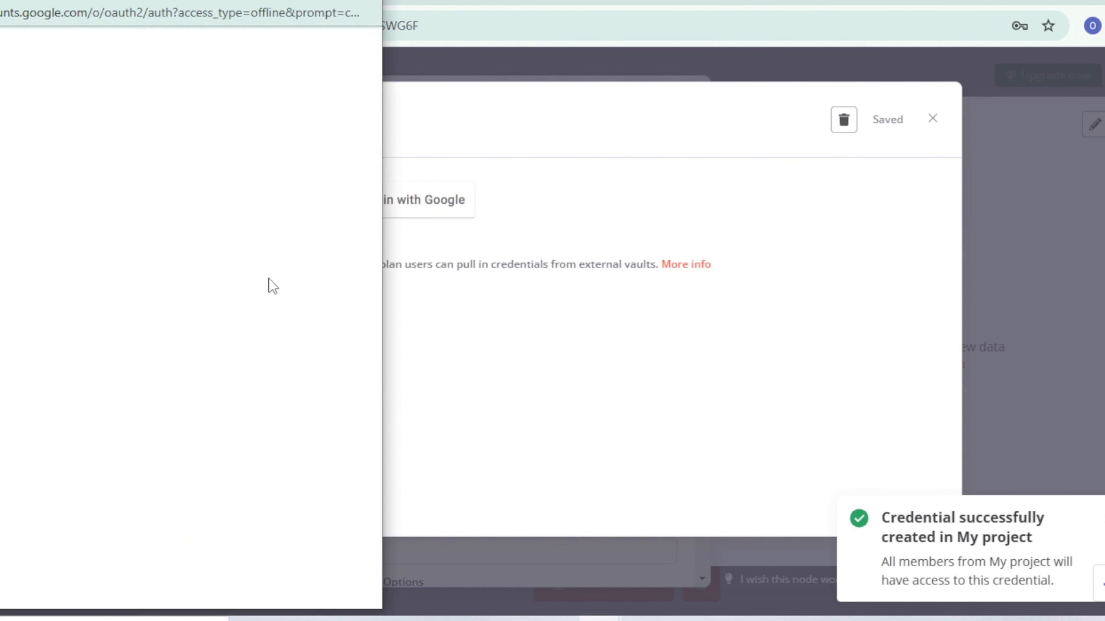
pyautogui.click(217, 308)
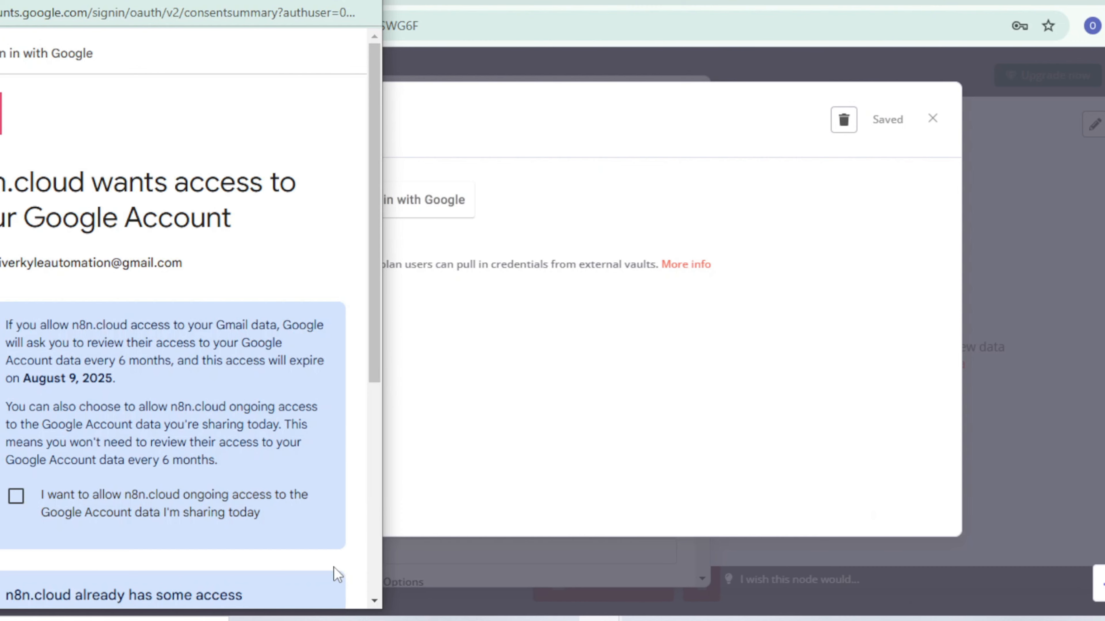
pyautogui.scroll(-5, 334, 567)
pyautogui.click(271, 526)
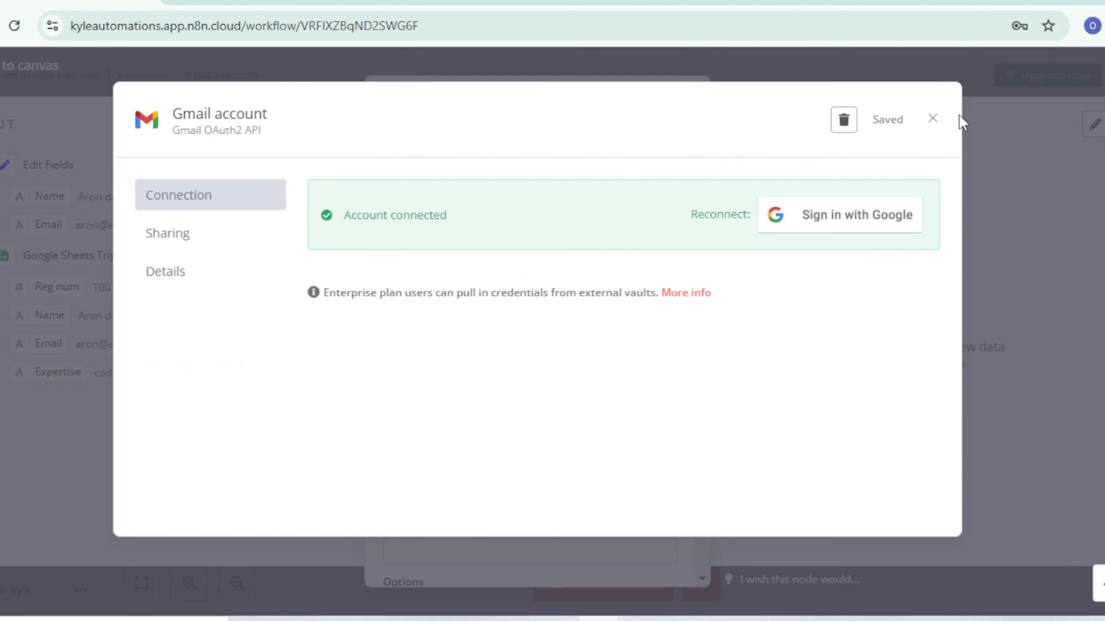
pyautogui.click(932, 119)
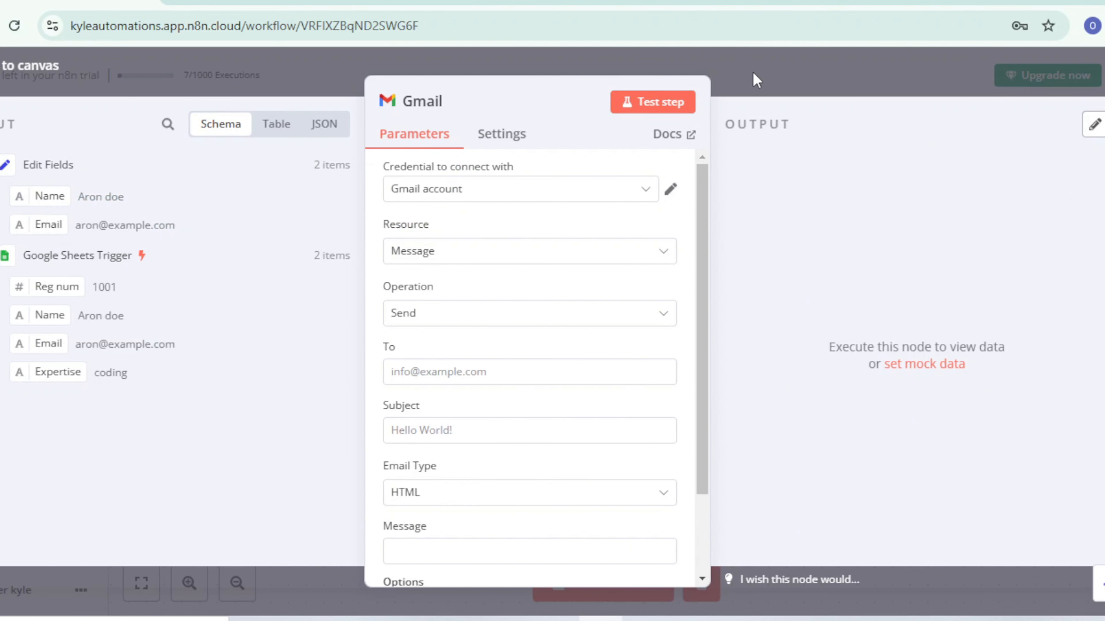
# Step: Enter the recipient's e-mail address and set the Gmail subject to "new member joined our skool community"
pyautogui.scroll(-3, 531, 521)
pyautogui.scroll(3, 518, 371)
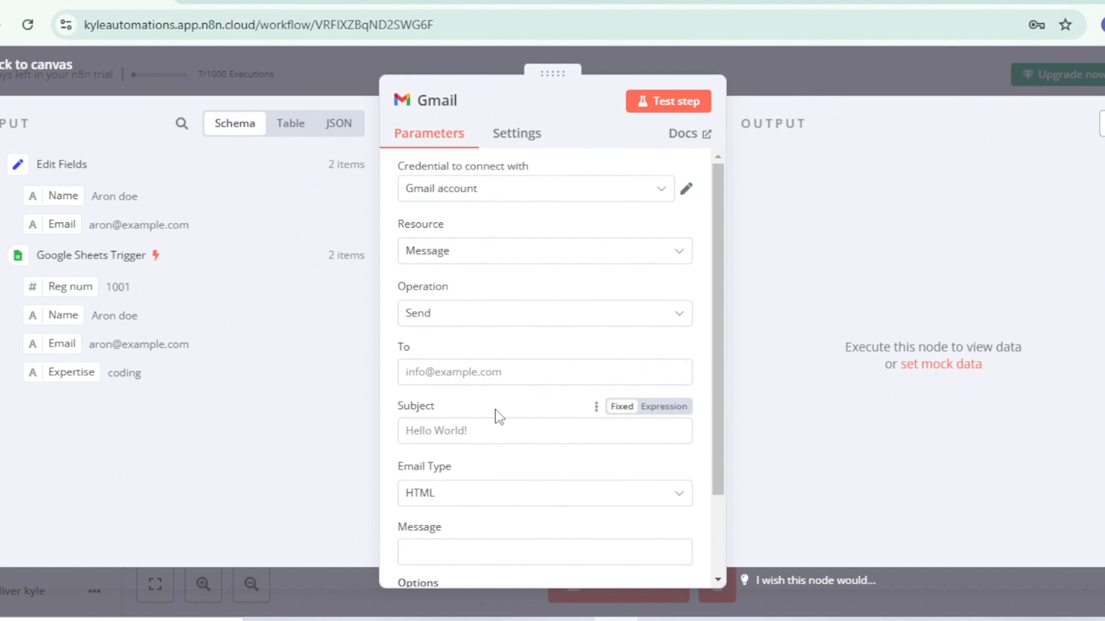
pyautogui.click(466, 383)
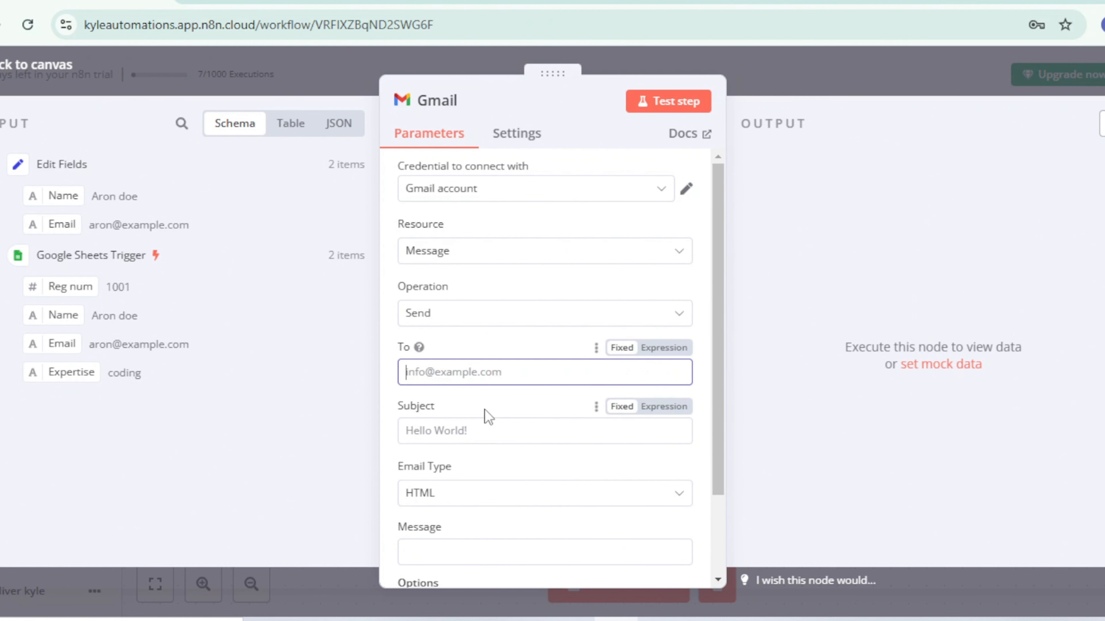
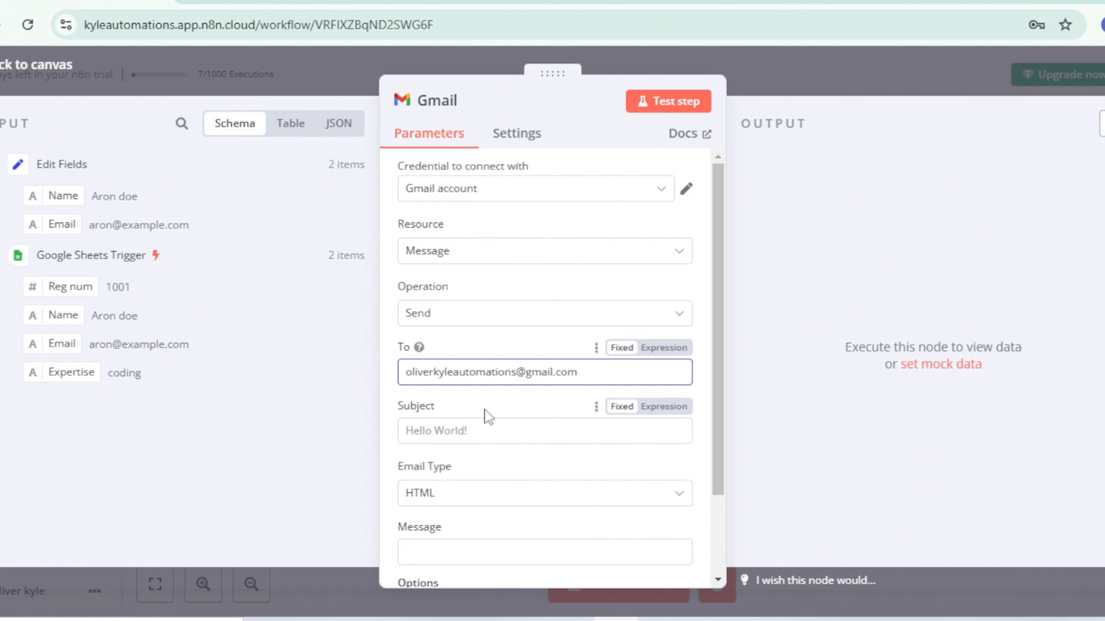
pyautogui.click(495, 432)
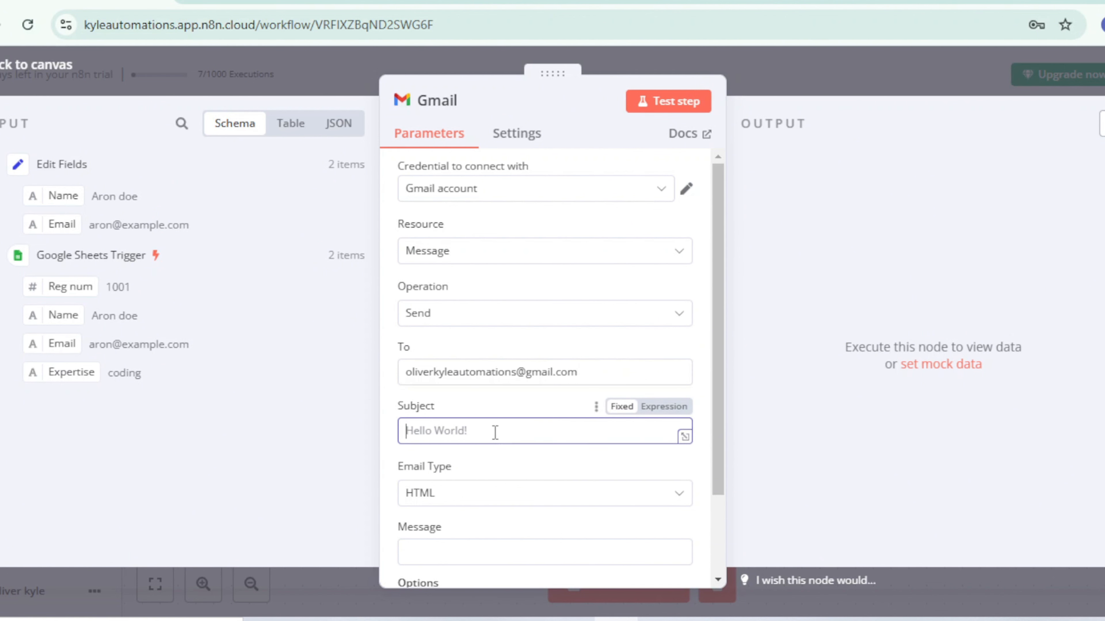
pyautogui.write('n')
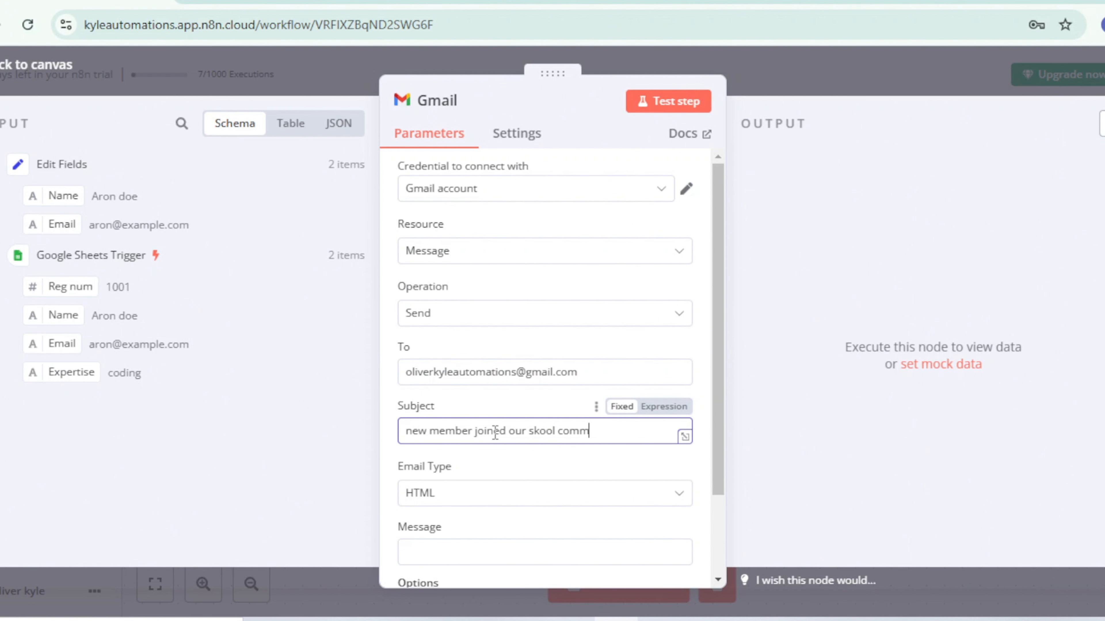
# Step: Compose the Gmail message as "{{ $json.Name }} joined our skool community ; you can contact him at {{ $json.Email }}" using the Edit Fields data
pyautogui.scroll(-3, 495, 433)
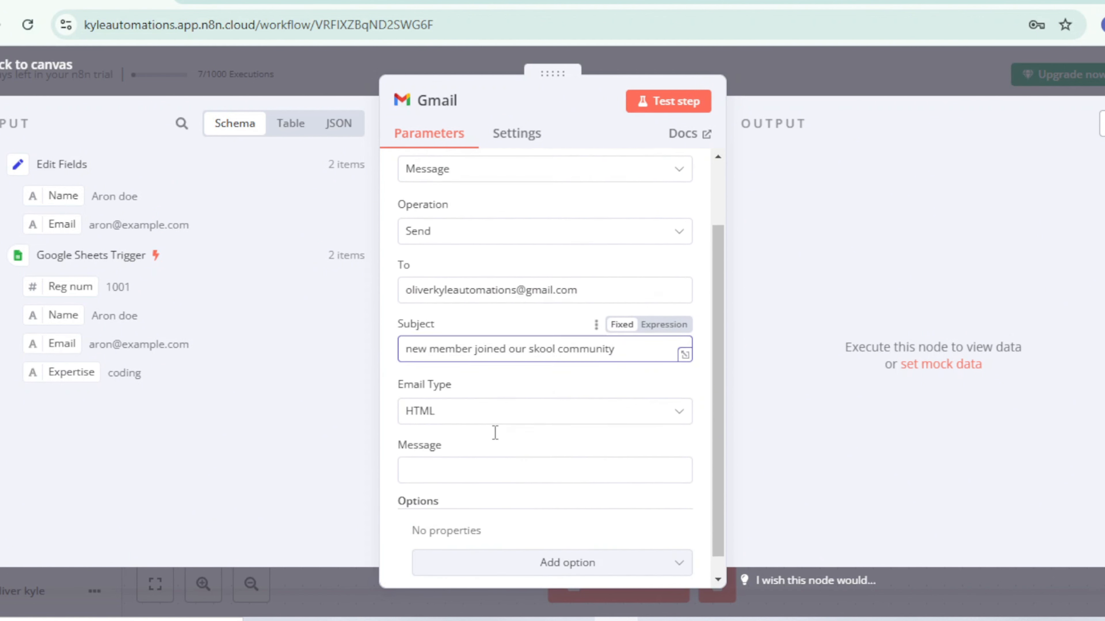
pyautogui.click(476, 452)
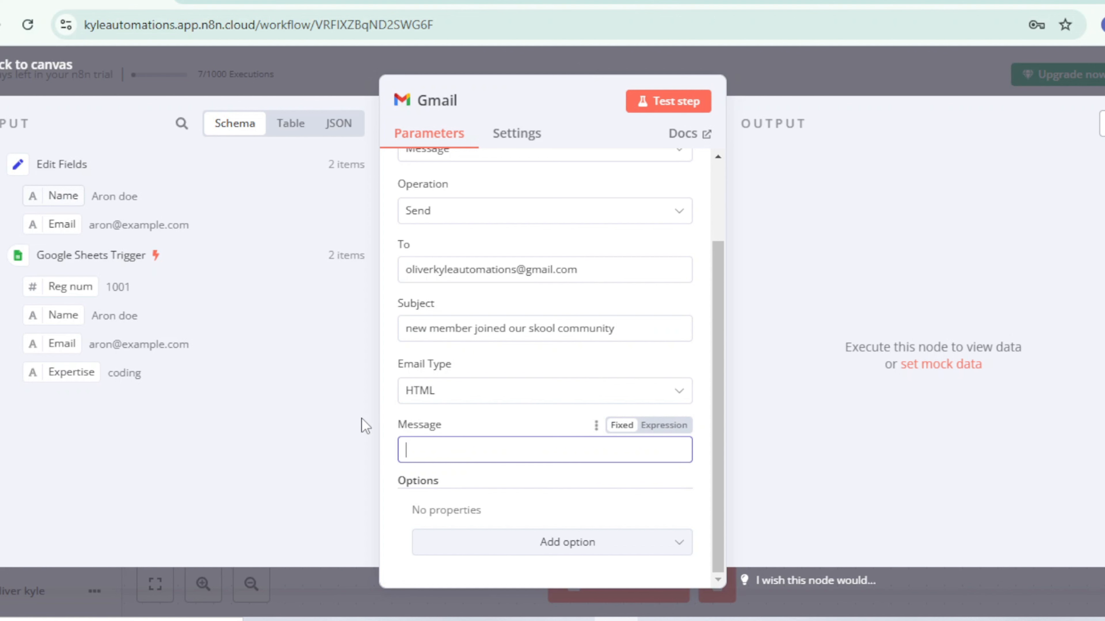
pyautogui.moveTo(365, 425); pyautogui.dragTo(415, 448)
pyautogui.moveTo(482, 475); pyautogui.dragTo(505, 455)
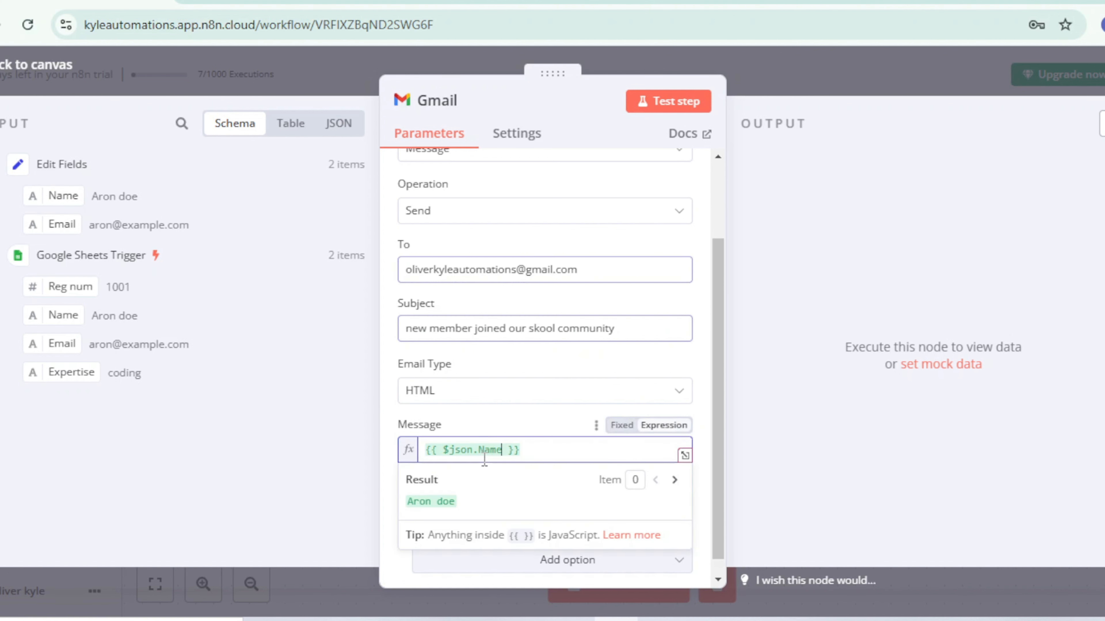
pyautogui.click(530, 455)
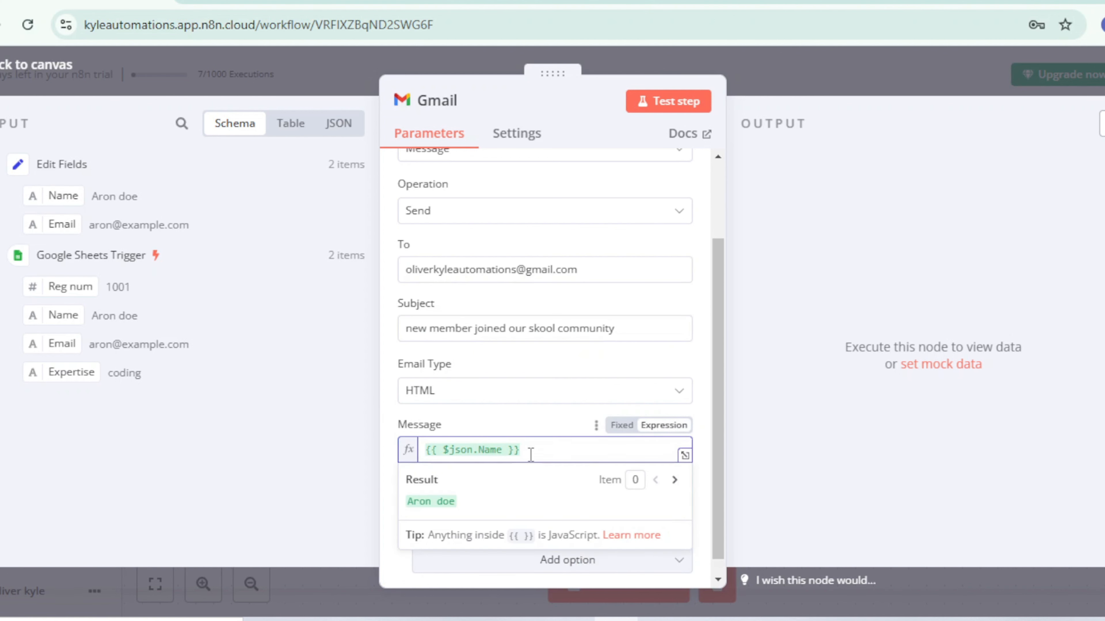
pyautogui.write('joined our skool community')
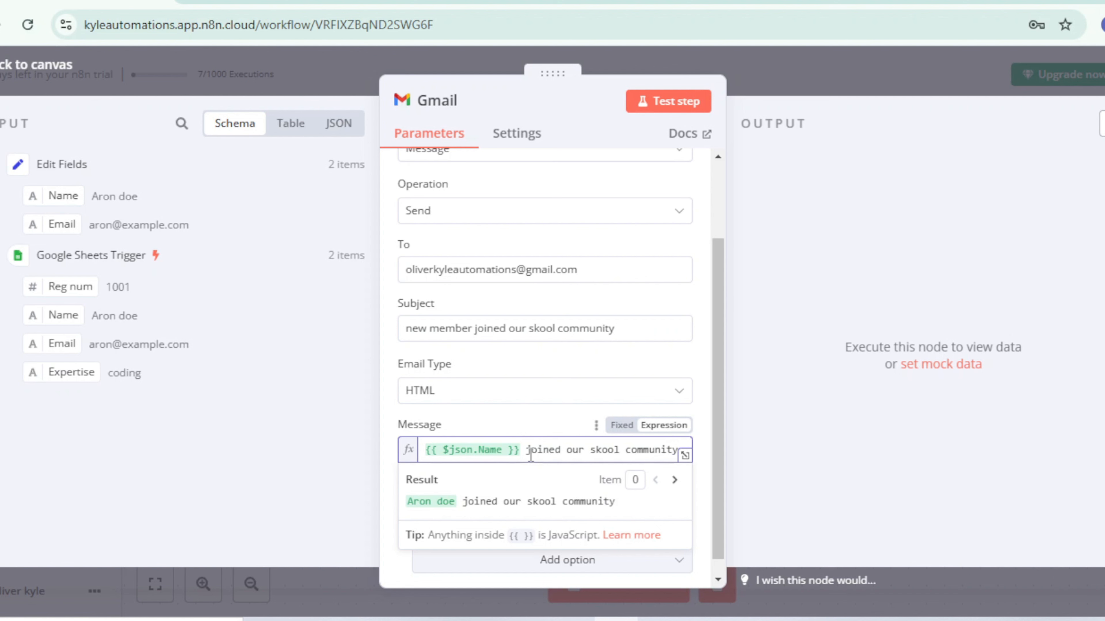
pyautogui.write('; you ca')
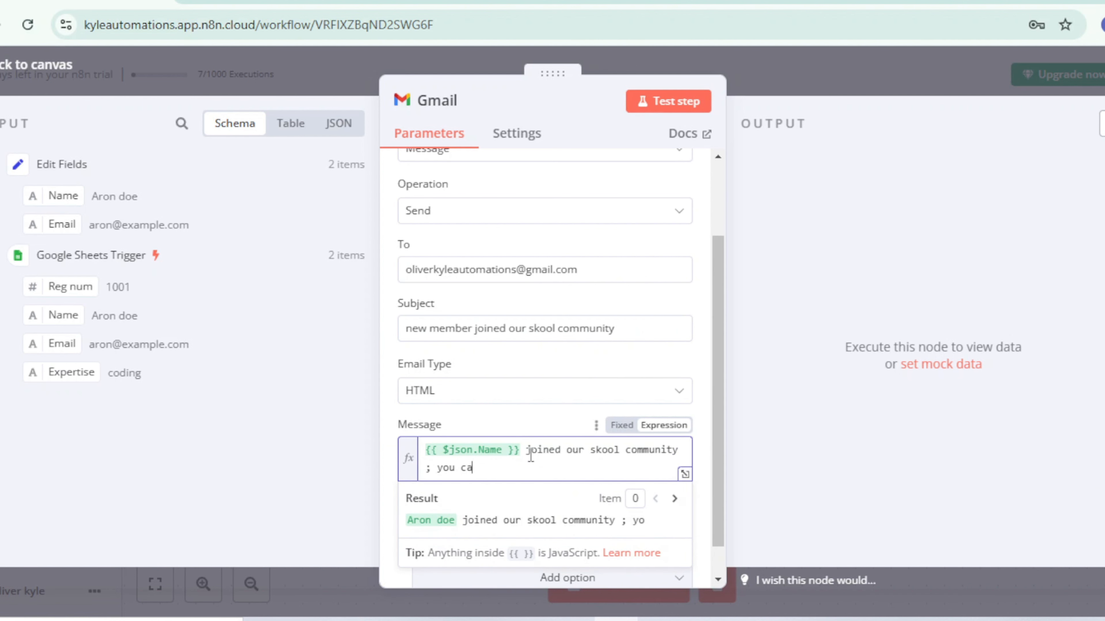
pyautogui.write('n contact him at')
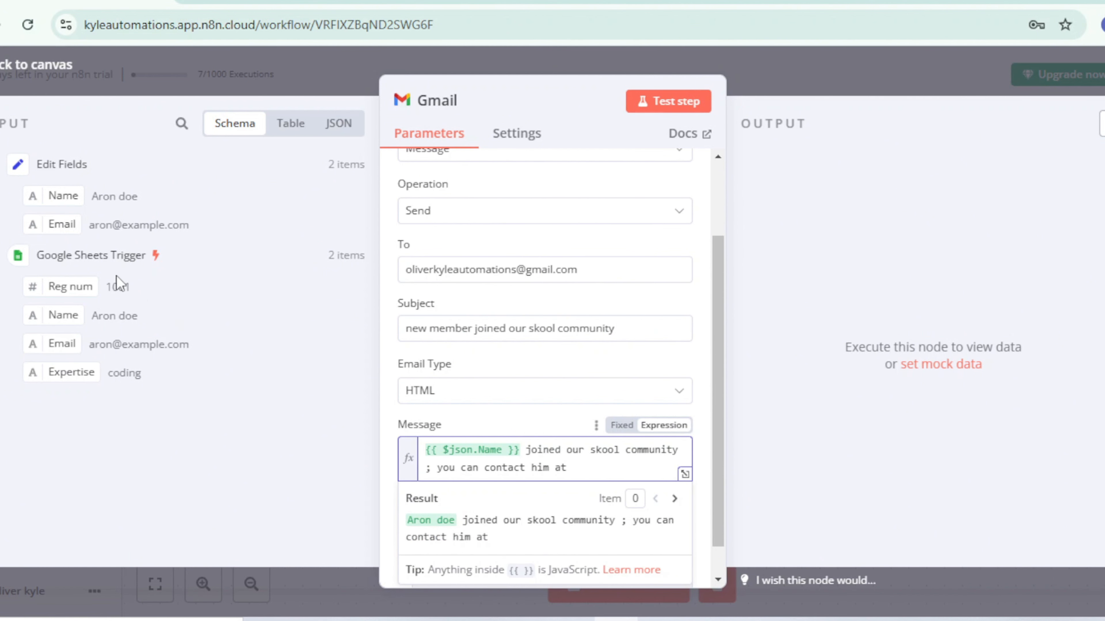
pyautogui.moveTo(63, 225); pyautogui.dragTo(582, 478)
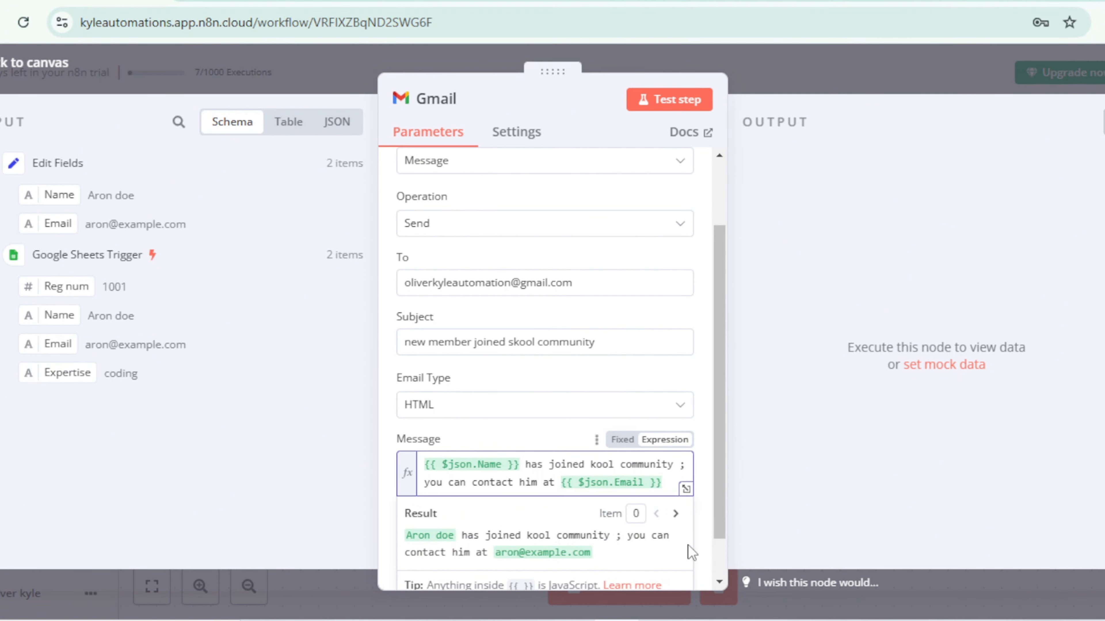
pyautogui.click(697, 526)
# Step: Add the Append n8n Attribution option to the Gmail node and turn it off
pyautogui.scroll(-1, 671, 538)
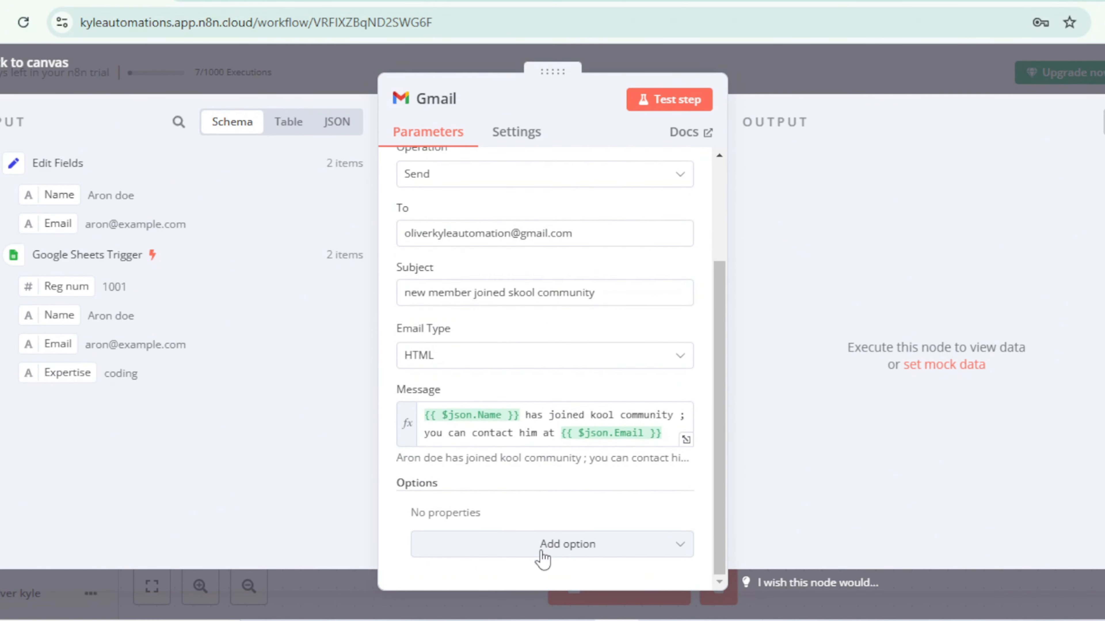
pyautogui.click(543, 557)
pyautogui.click(506, 322)
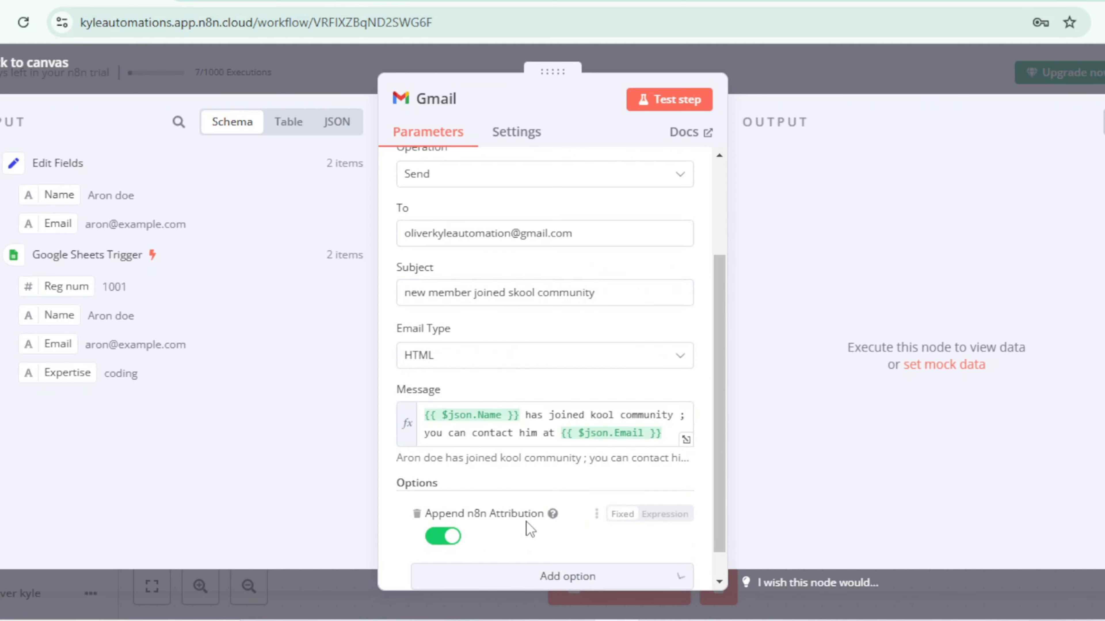
pyautogui.scroll(-1, 526, 529)
pyautogui.click(443, 504)
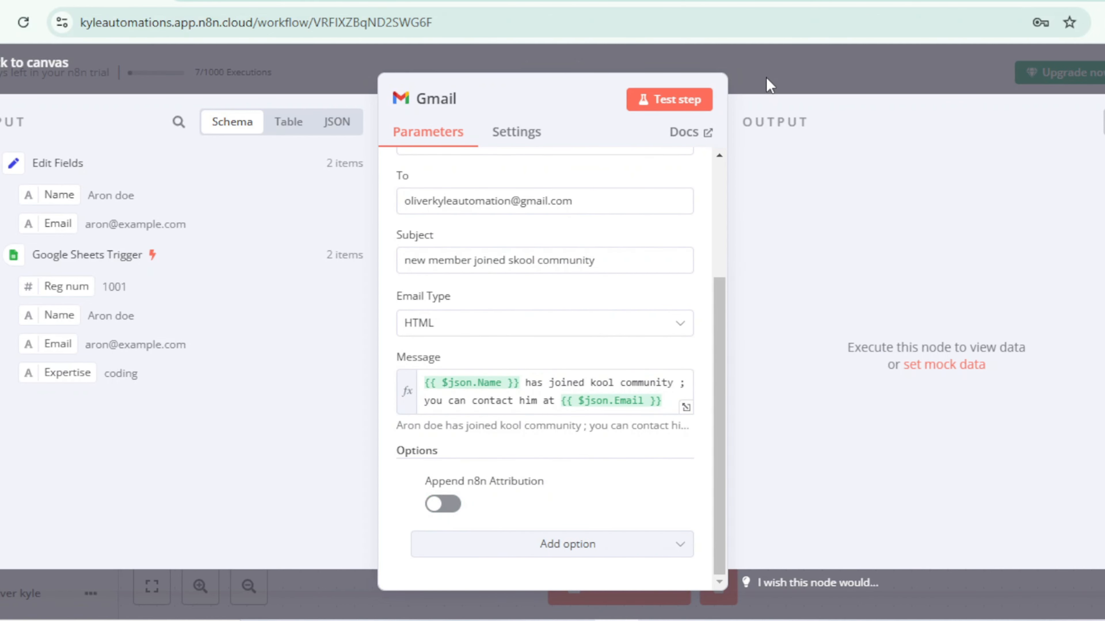
# Step: Return to the canvas, execute the Gmail node on its own and open it to examine its output
pyautogui.click(768, 85)
pyautogui.click(749, 289)
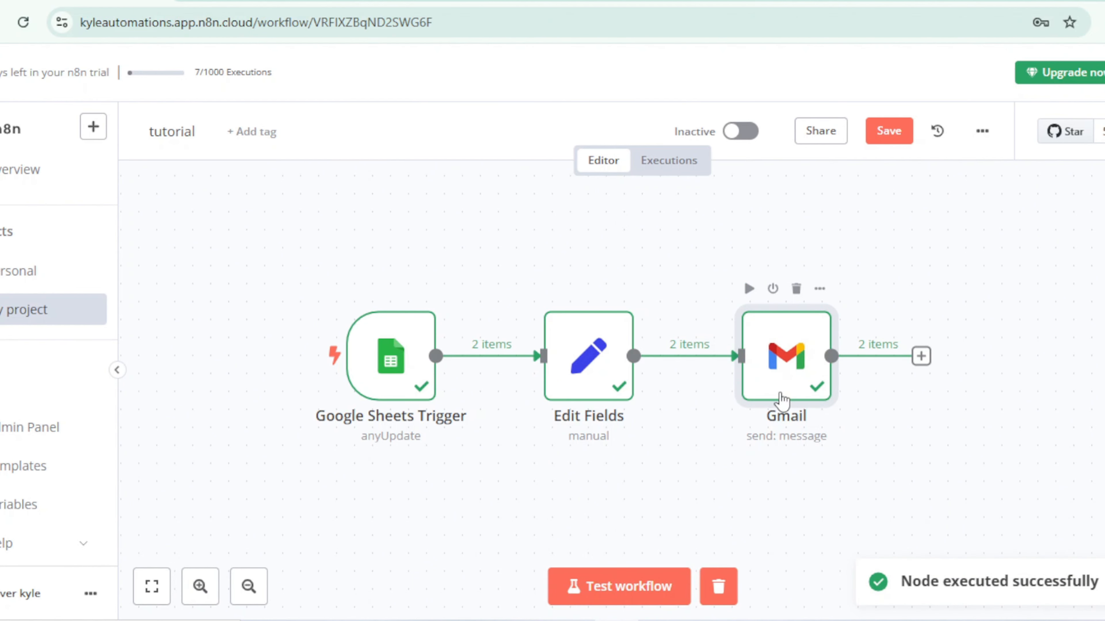
pyautogui.doubleClick(782, 397)
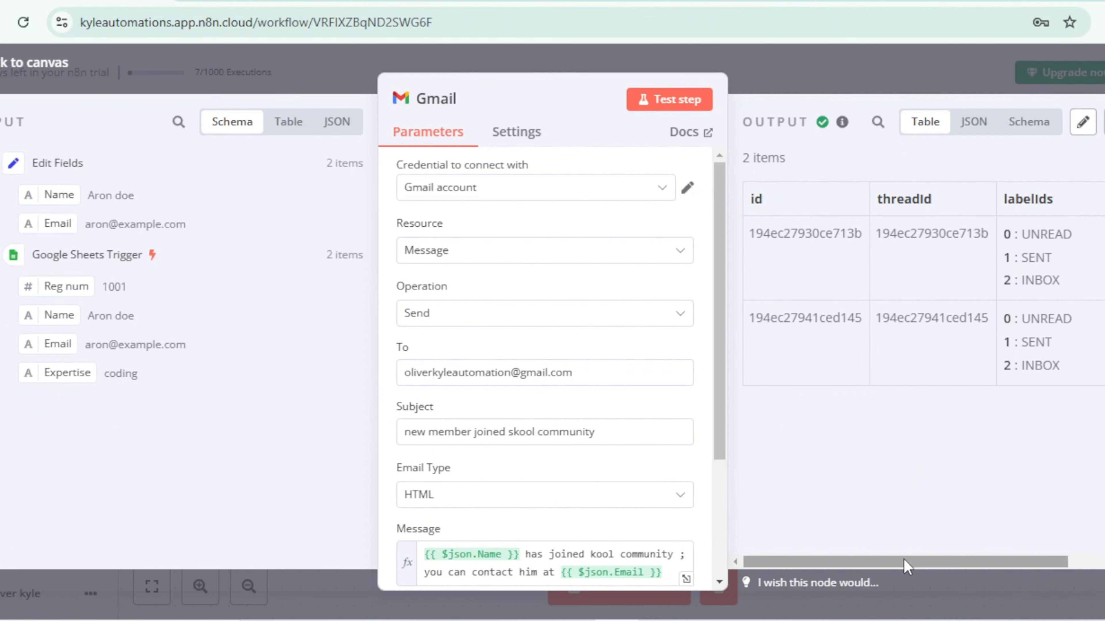
# Step: Switch to the Gmail inbox and read both "new member joined skool community" notification e-mails
pyautogui.click(729, 605)
pyautogui.click(796, 1)
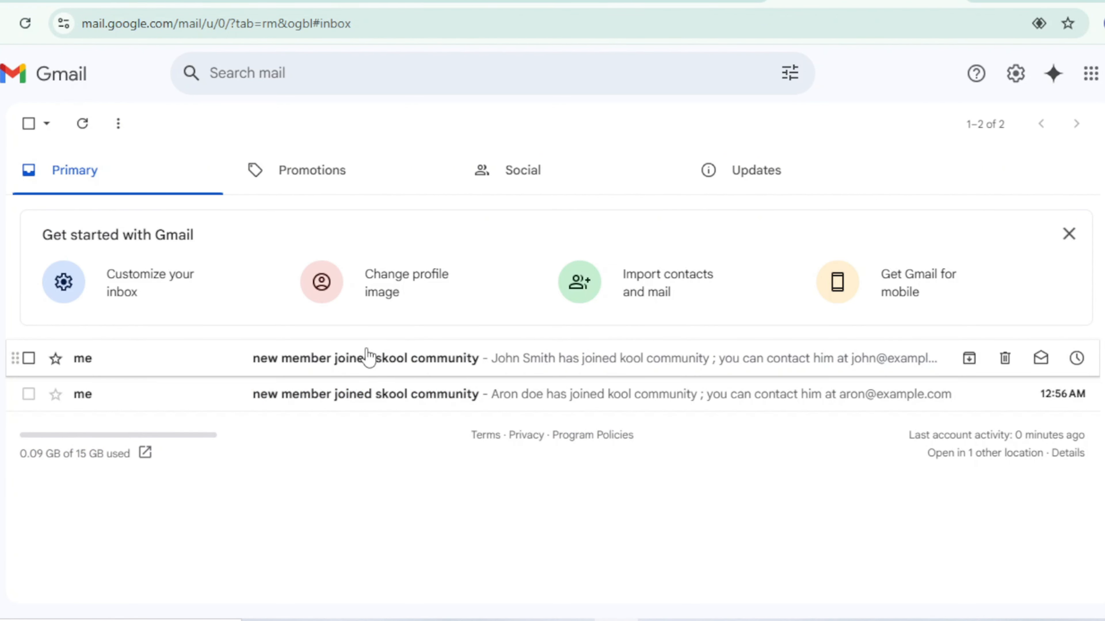
pyautogui.click(544, 403)
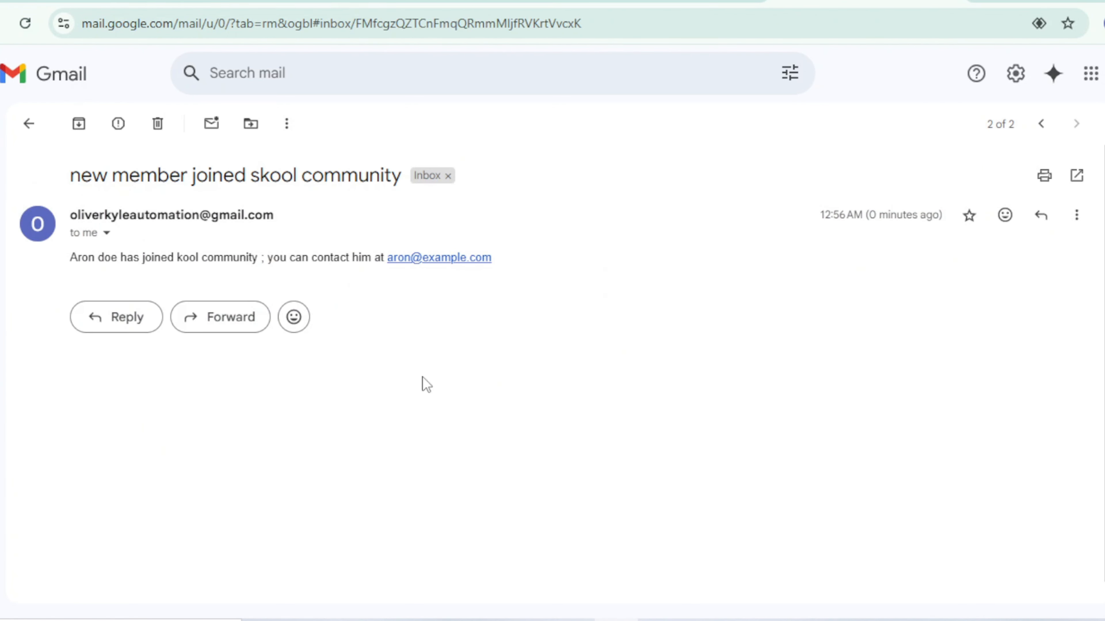
pyautogui.click(33, 124)
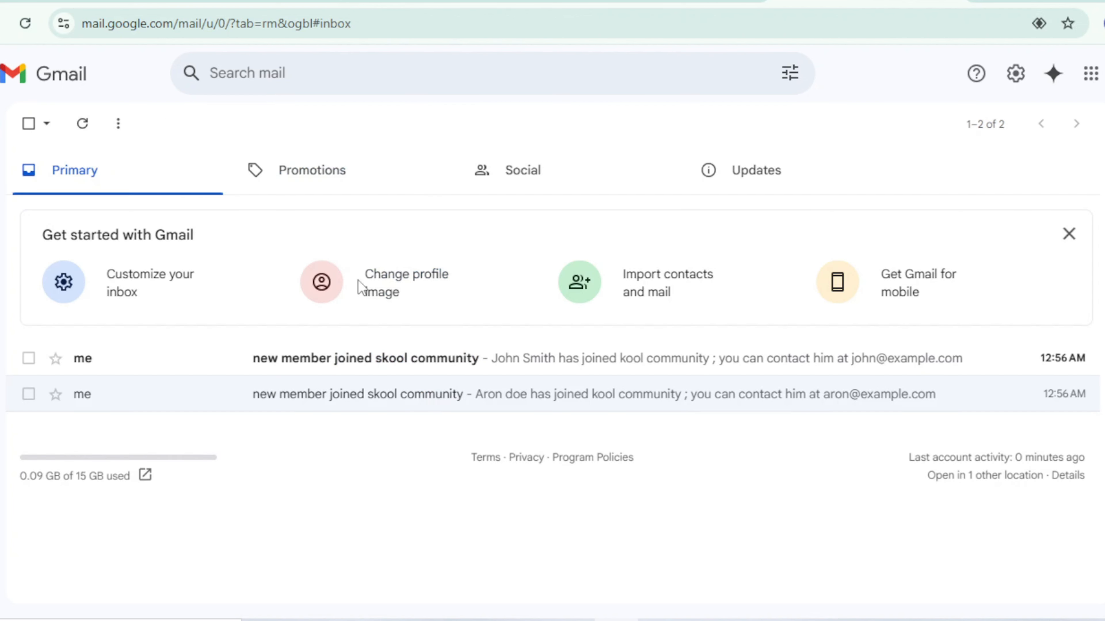
pyautogui.click(528, 358)
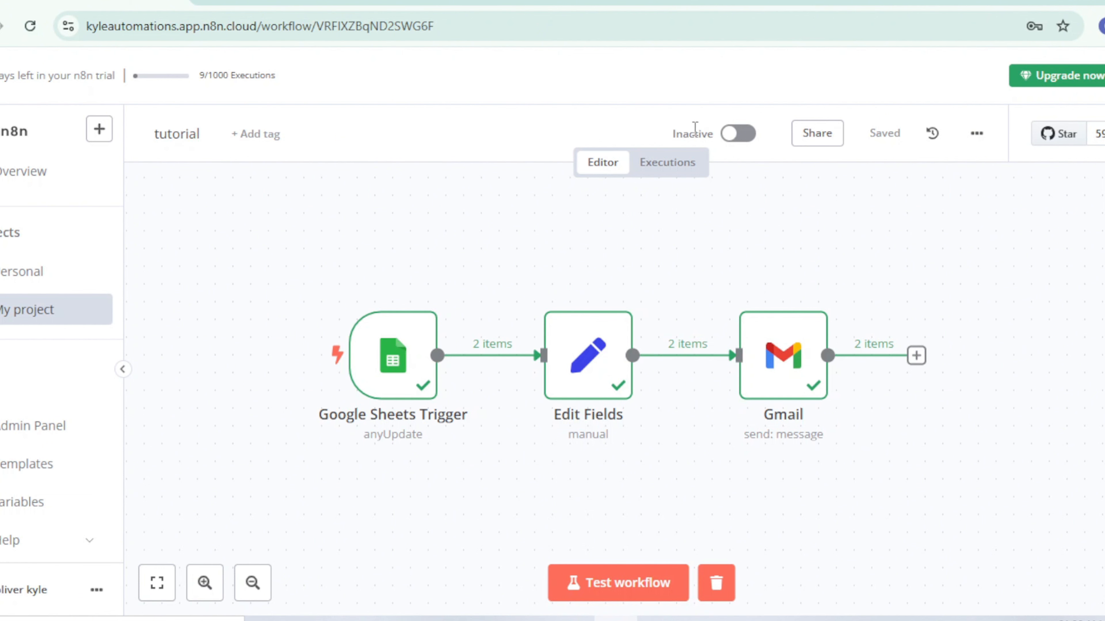
# Step: Activate the tutorial workflow in n8n and dismiss the activation notice
pyautogui.click(739, 135)
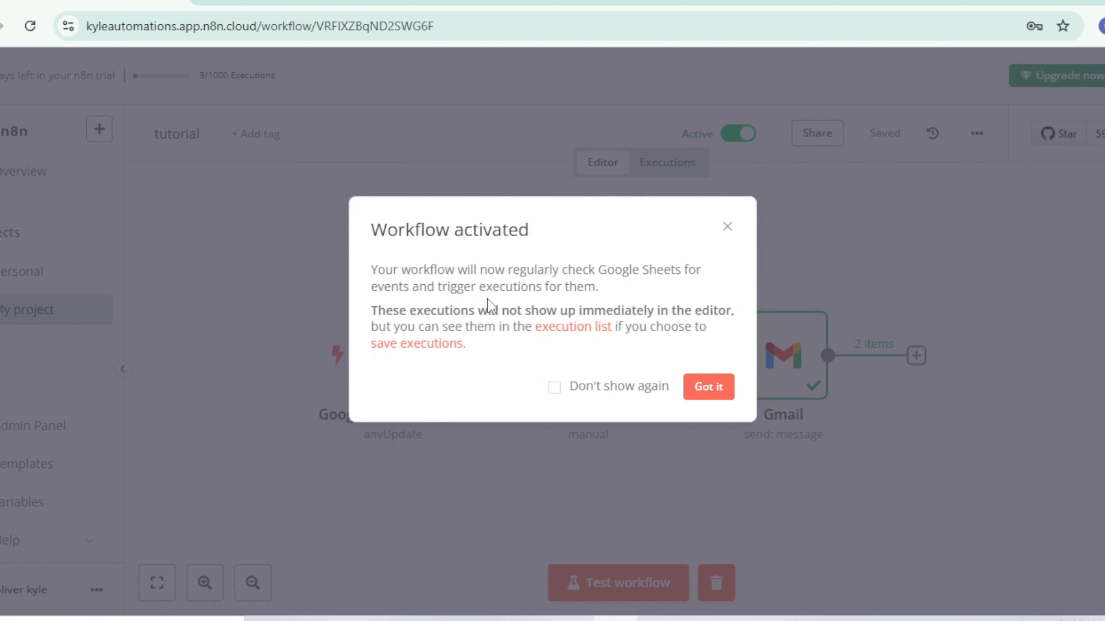
pyautogui.click(719, 387)
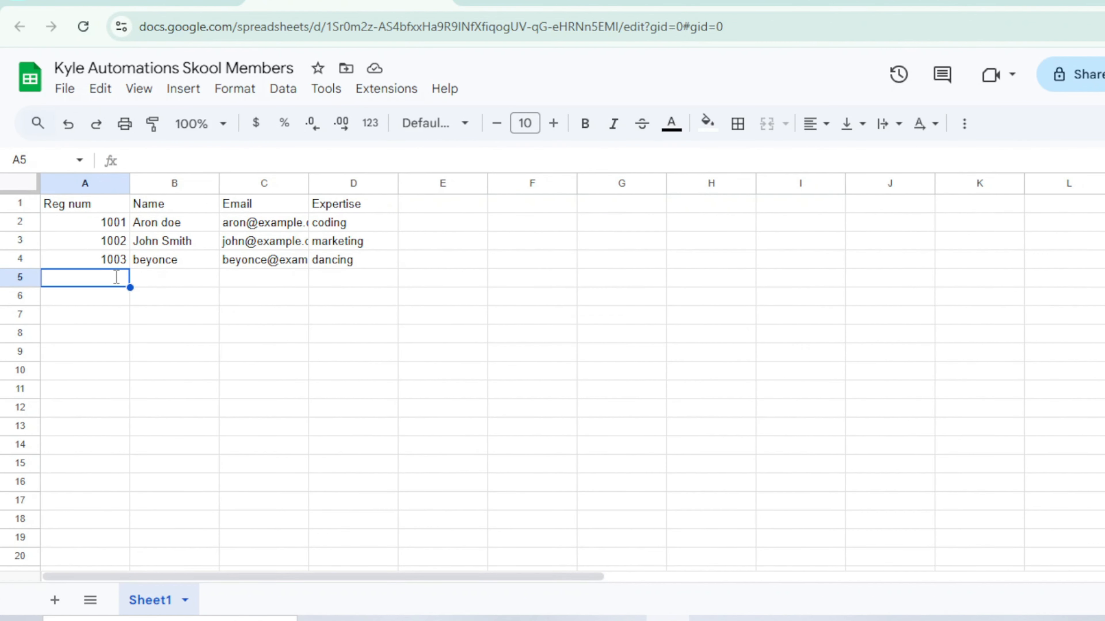
# Step: In the Google Sheets members list, start row 5 with Reg num 1004 and Name "kanye west"
pyautogui.write('1004')
pyautogui.click(171, 283)
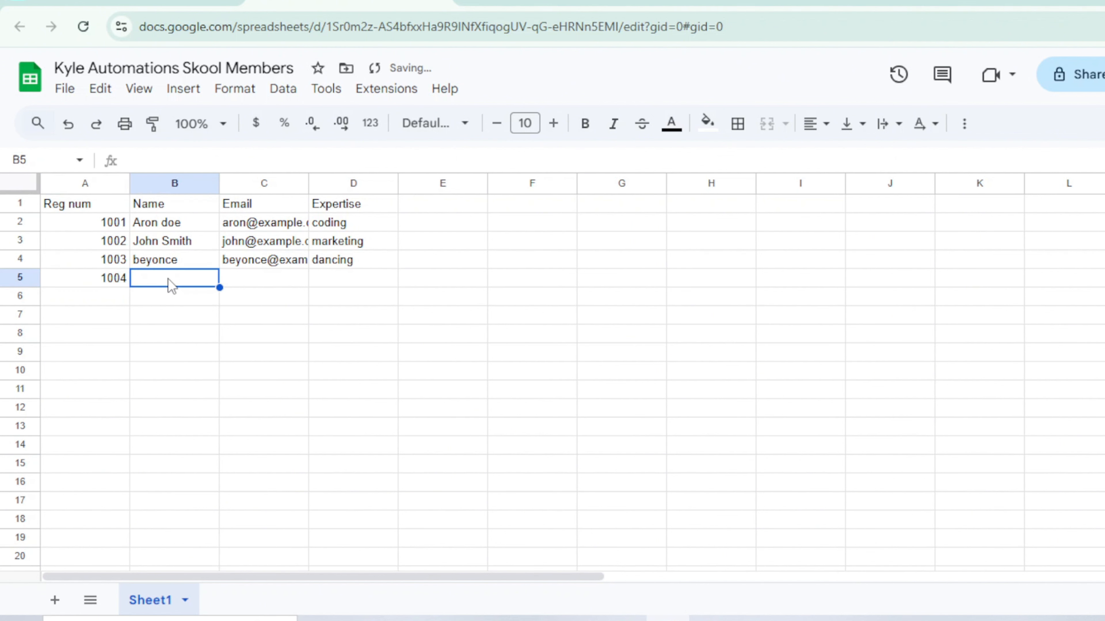
pyautogui.write('kanye w')
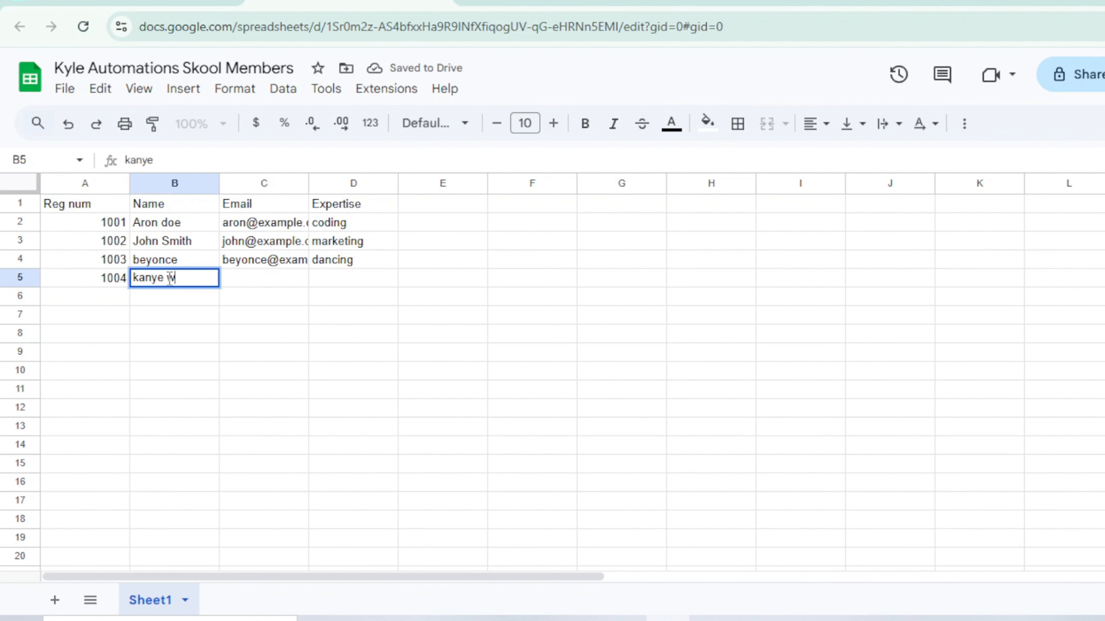
pyautogui.write('est')
# Step: Fill in the e-mail address for member 1004 in row 5 and enter "rapping" as the Expertise
pyautogui.click(247, 261)
pyautogui.click(249, 275)
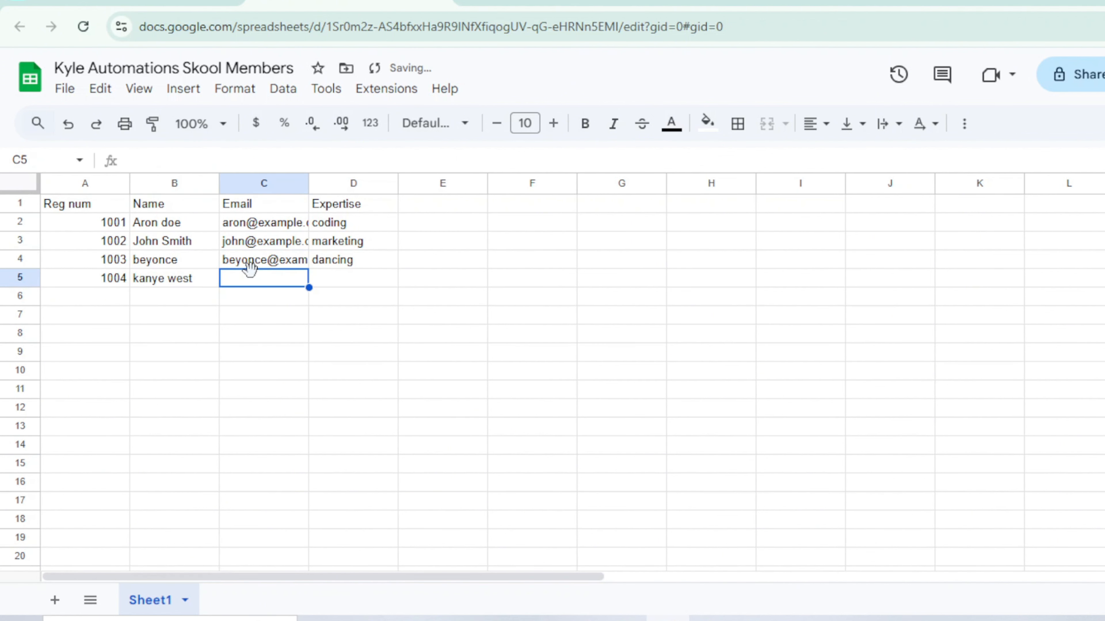
pyautogui.write('kanye')
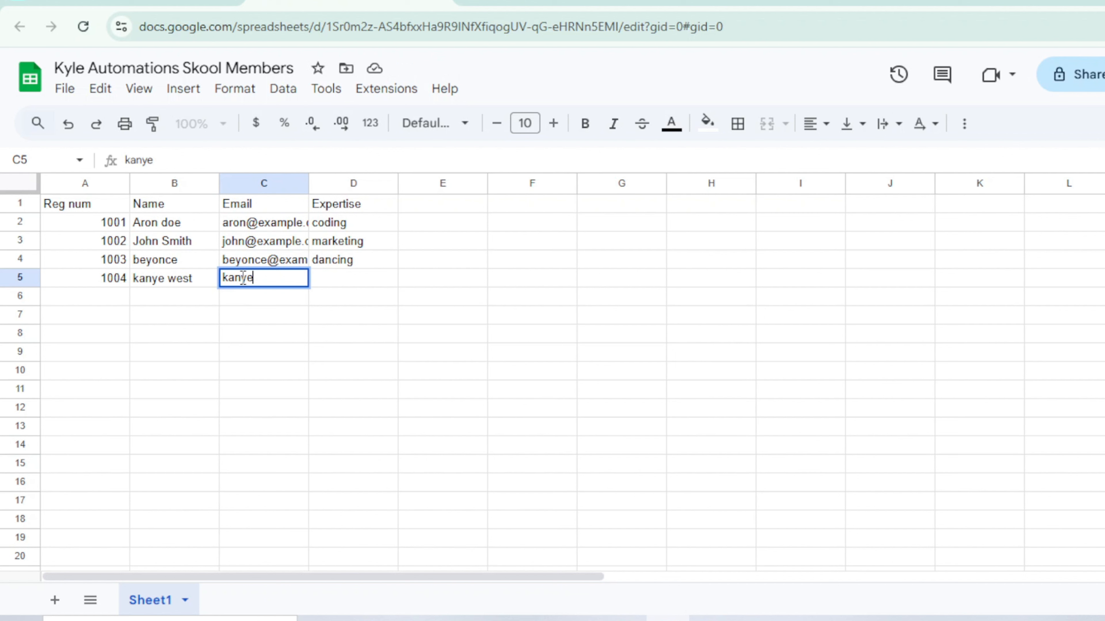
pyautogui.write('lovebeyo')
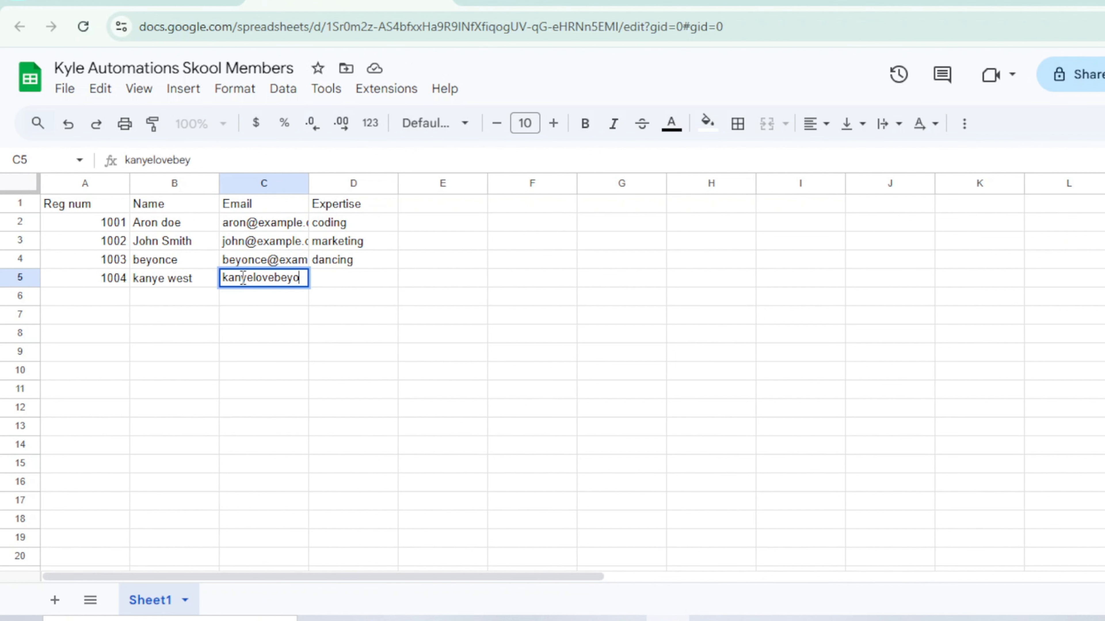
pyautogui.write('nce@exampl')
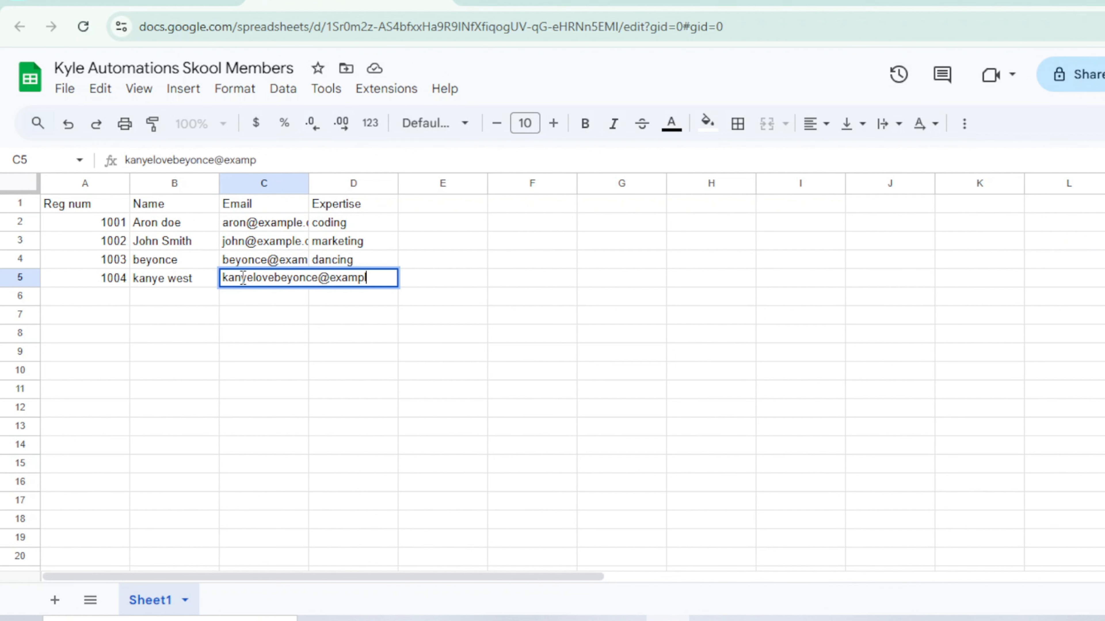
pyautogui.write('.com')
pyautogui.click(333, 265)
pyautogui.click(348, 282)
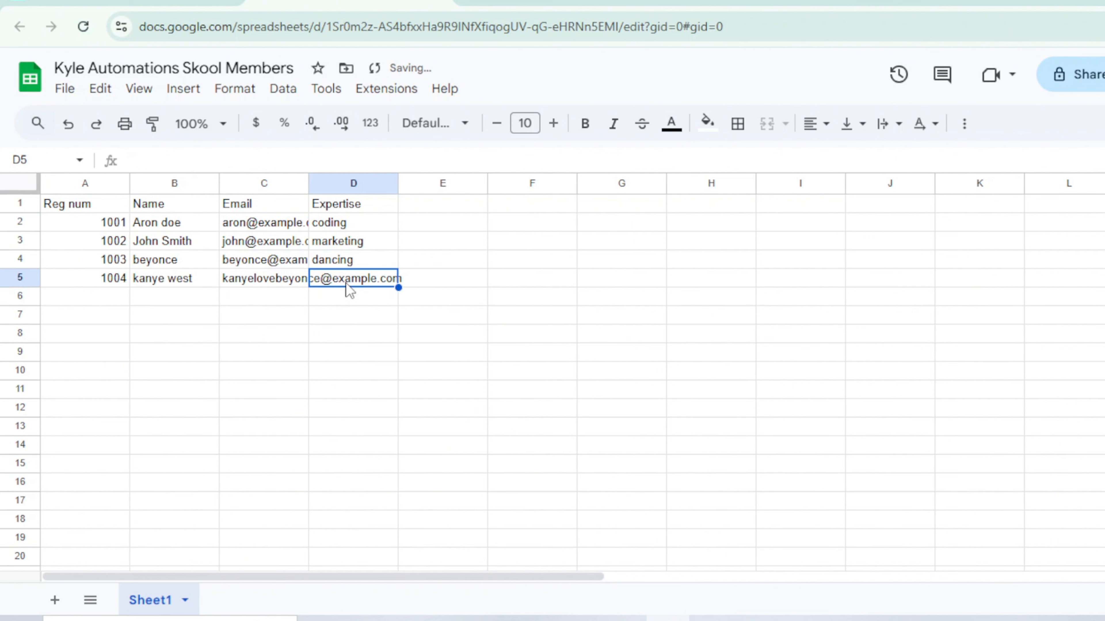
pyautogui.write('rapping')
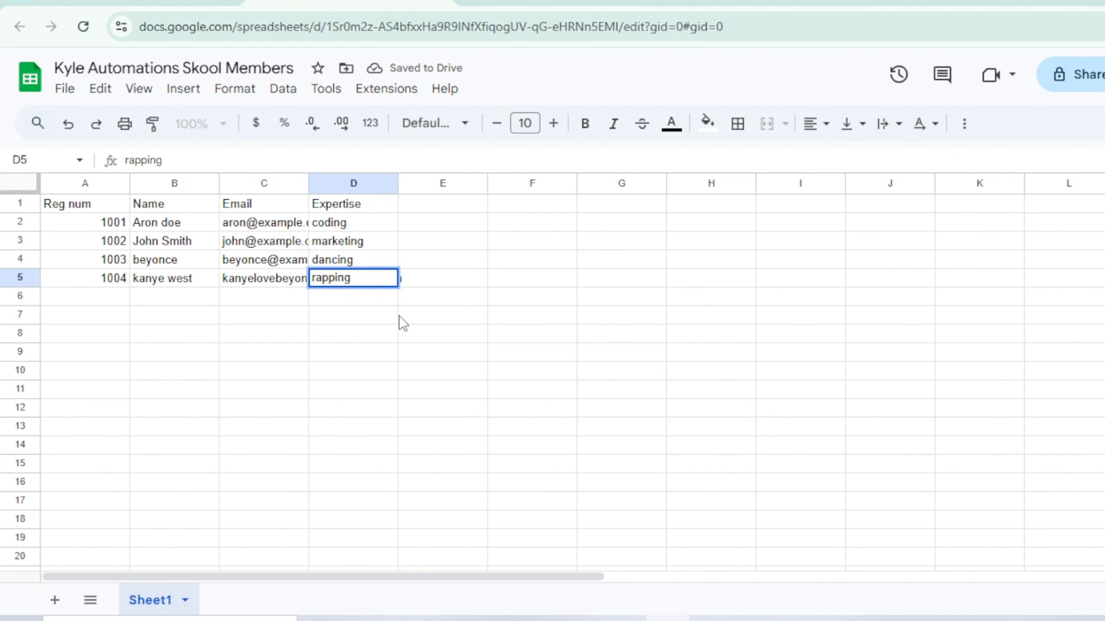
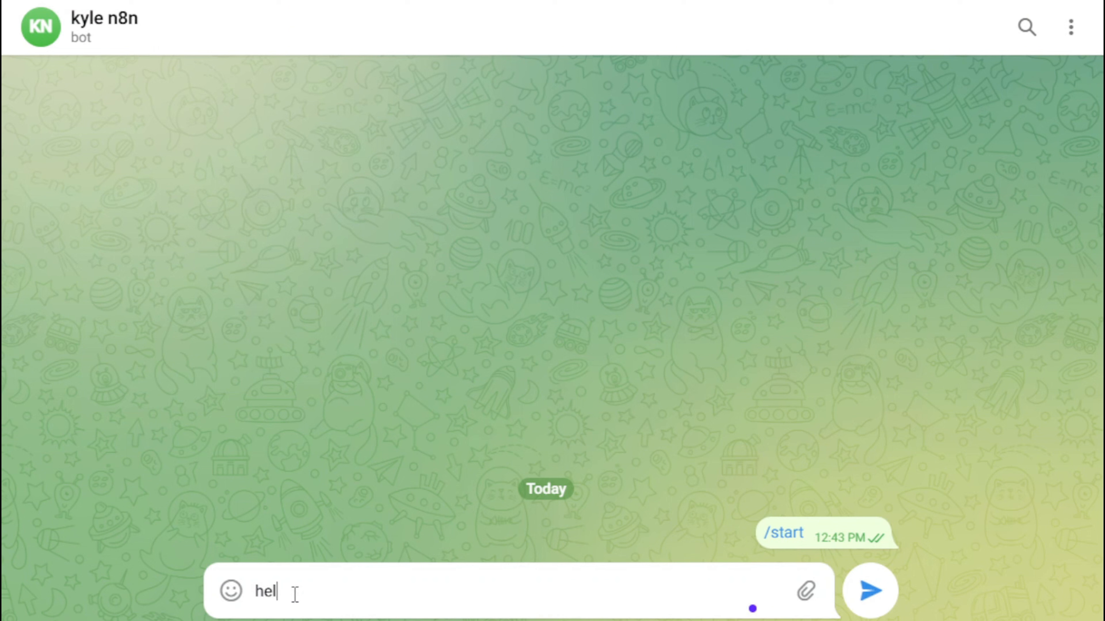
# Step: Send "hello" to the Telegram bot, and in the n8n tutorial workflow add an Edit Fields (Set) node after the Telegram Trigger
pyautogui.press('Return')
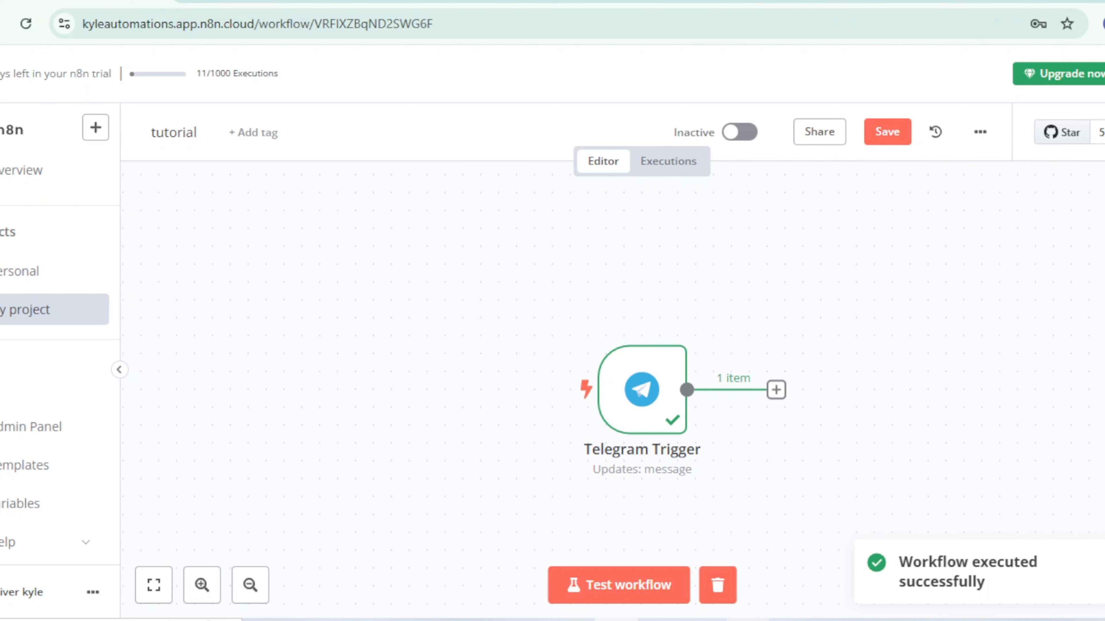
pyautogui.click(589, 317)
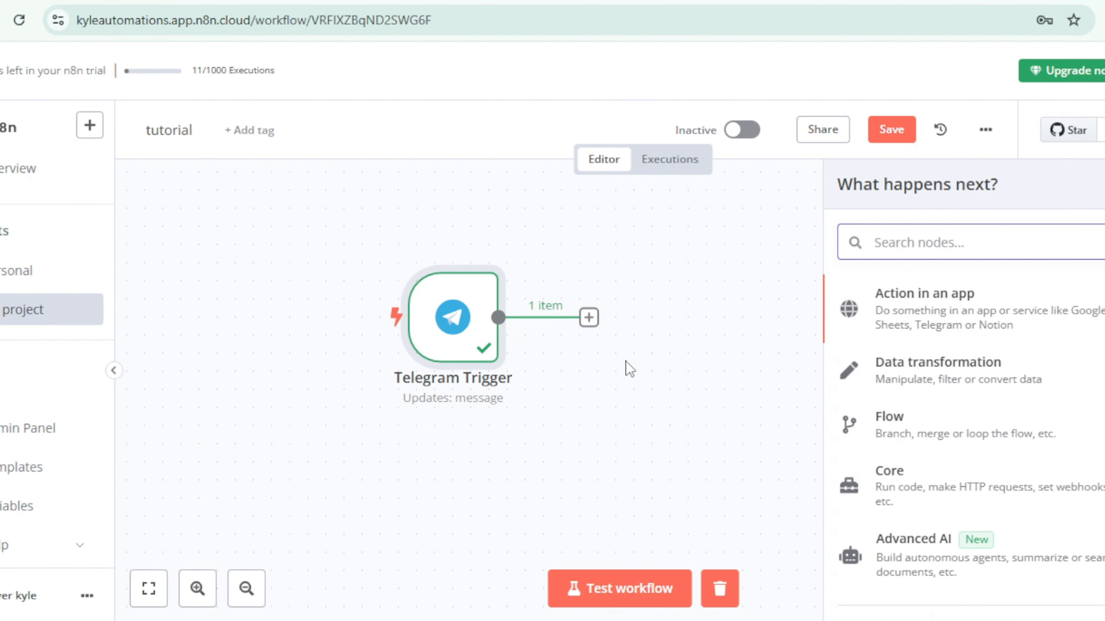
pyautogui.write('edit')
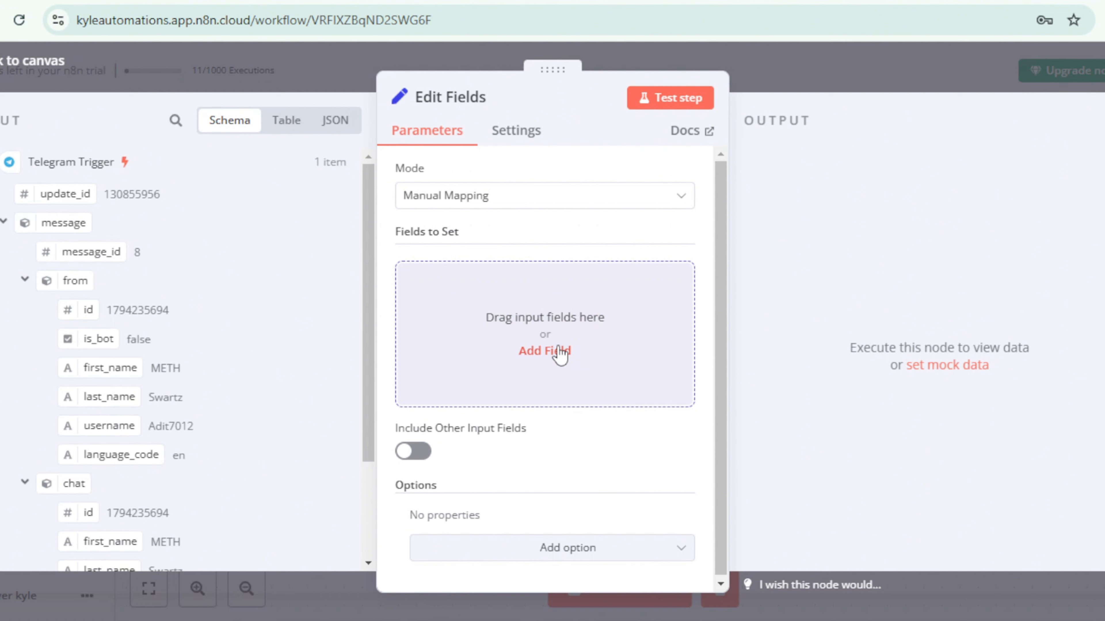
pyautogui.click(555, 350)
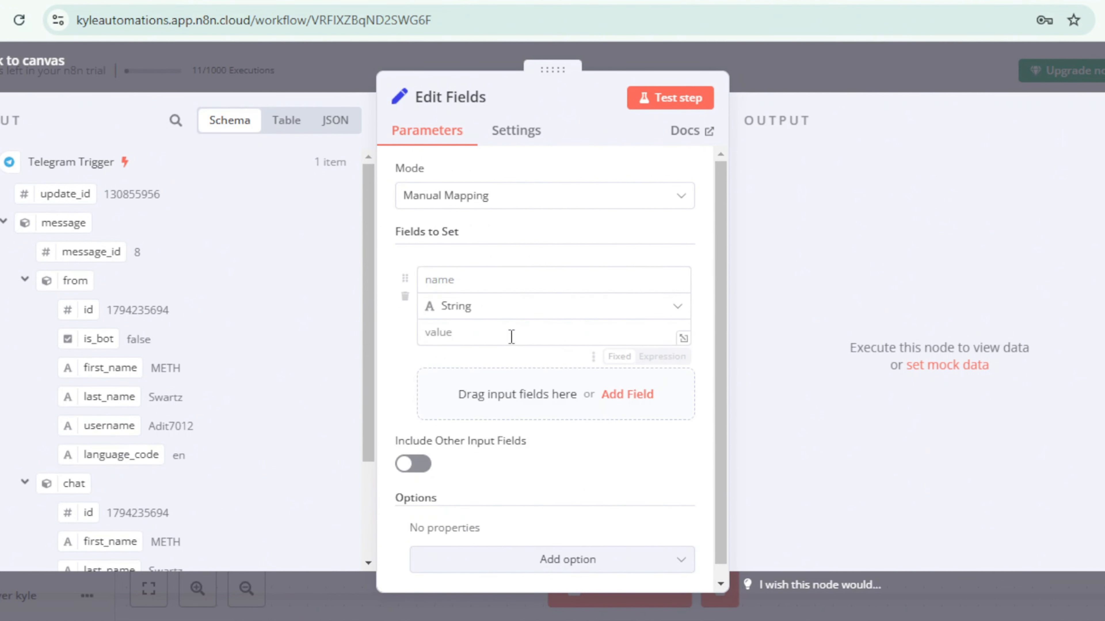
# Step: Define a string field chatInput mapped to the Telegram message text, {{ $json.message.text }}, and test the Edit Fields step
pyautogui.click(440, 279)
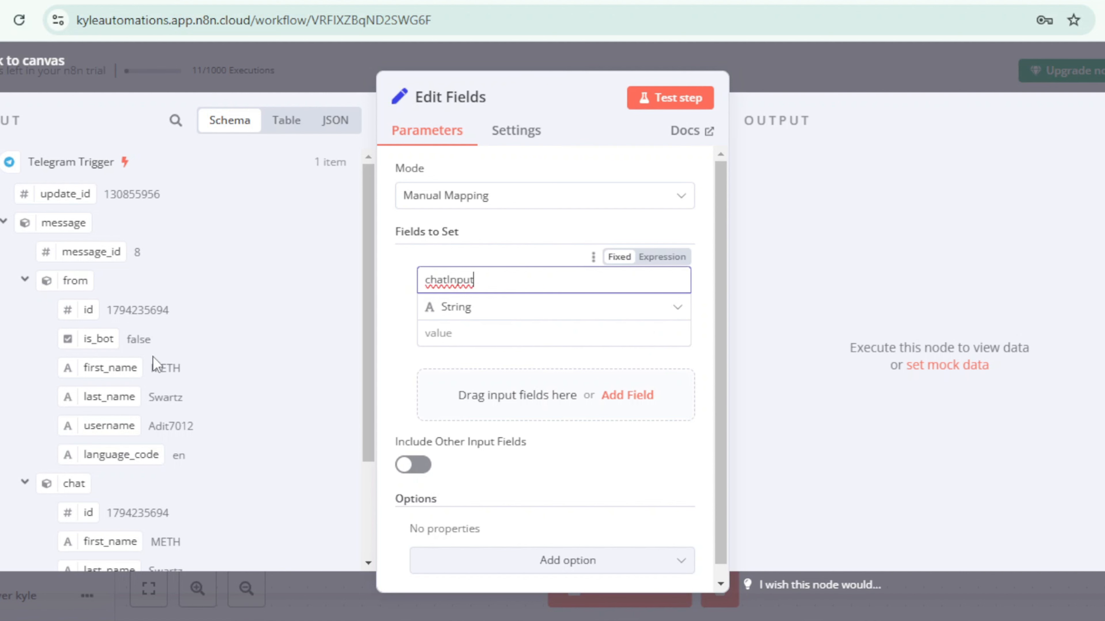
pyautogui.scroll(-3, 90, 351)
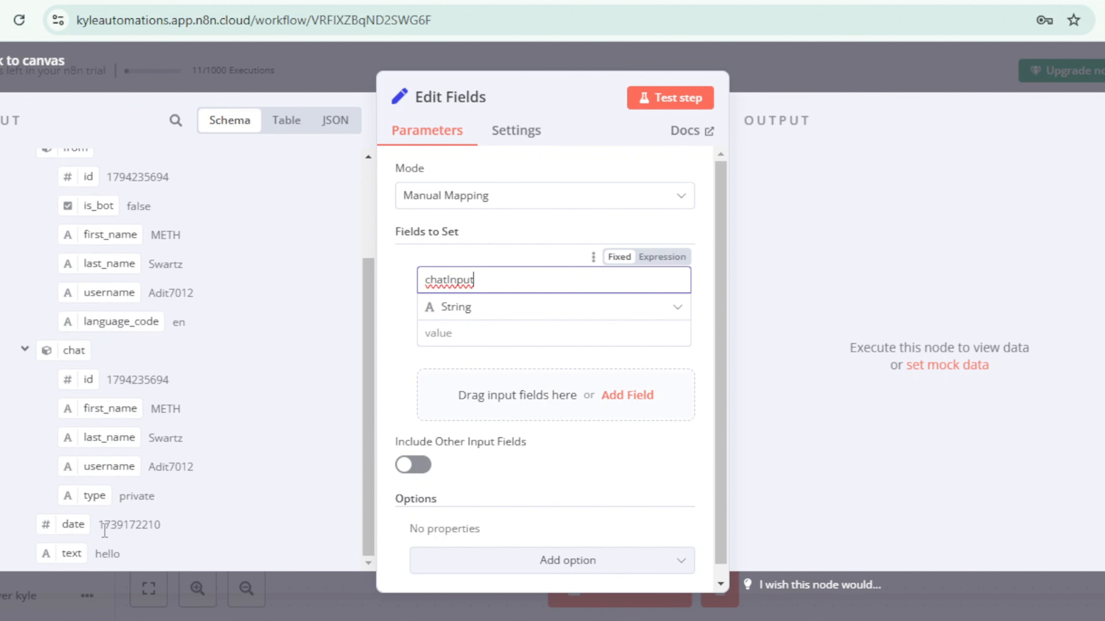
pyautogui.moveTo(72, 554); pyautogui.dragTo(454, 333)
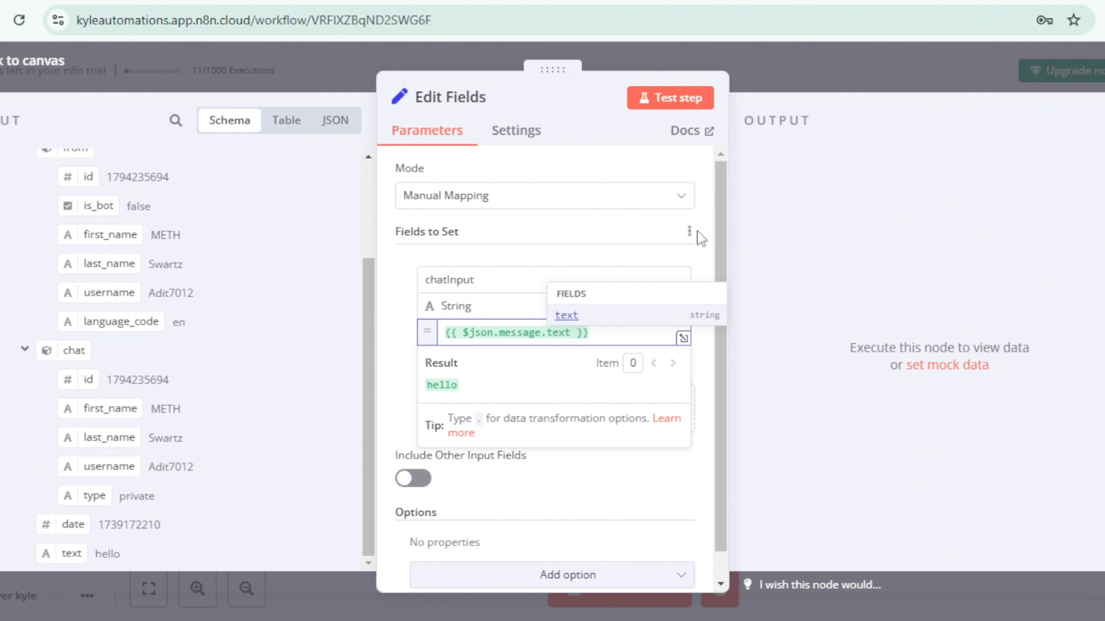
pyautogui.click(706, 239)
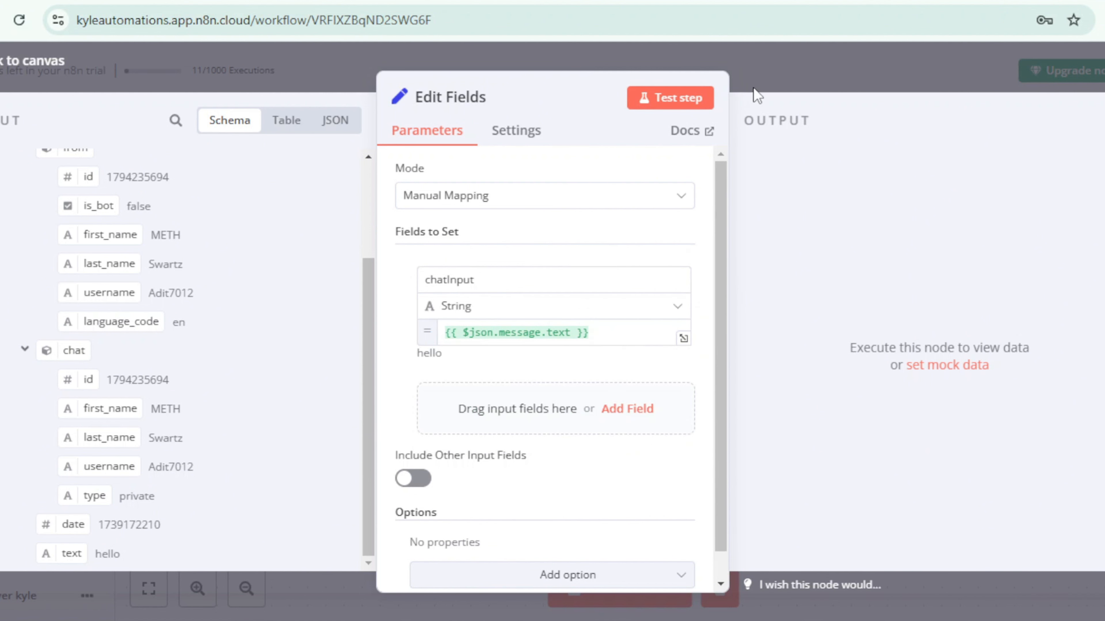
pyautogui.click(666, 105)
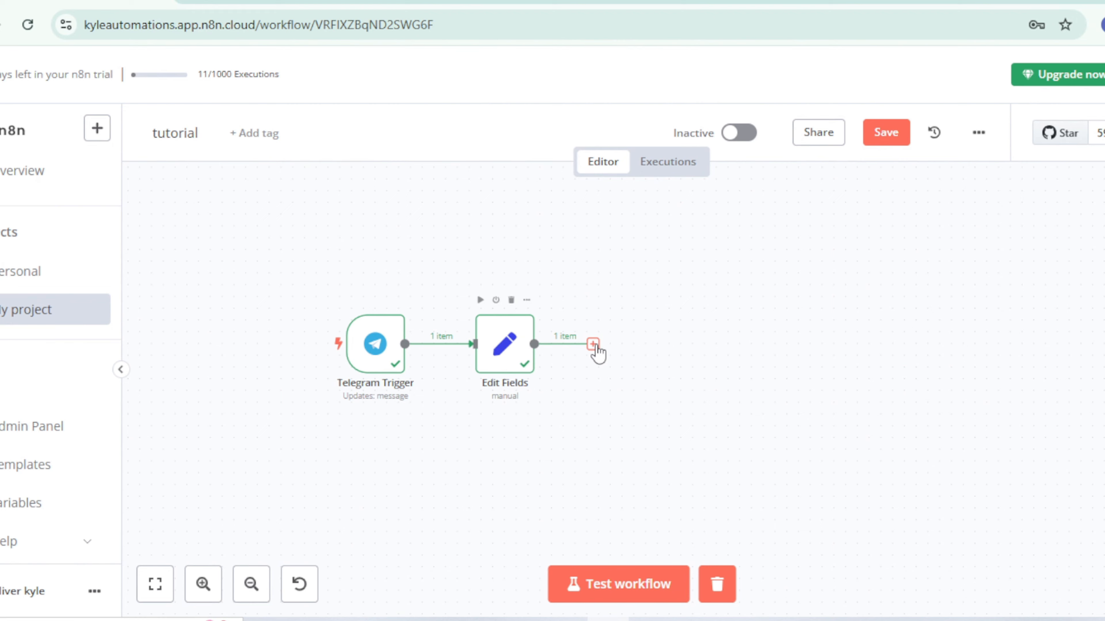
# Step: Add a Basic LLM Chain node after Edit Fields and return to the canvas
pyautogui.click(593, 346)
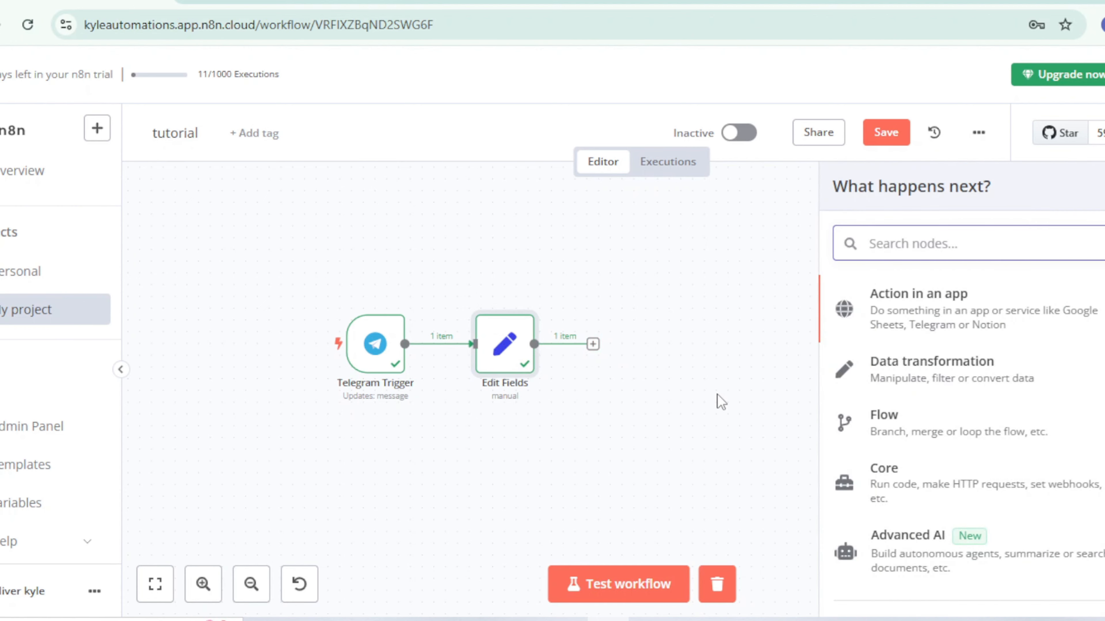
pyautogui.write('basic')
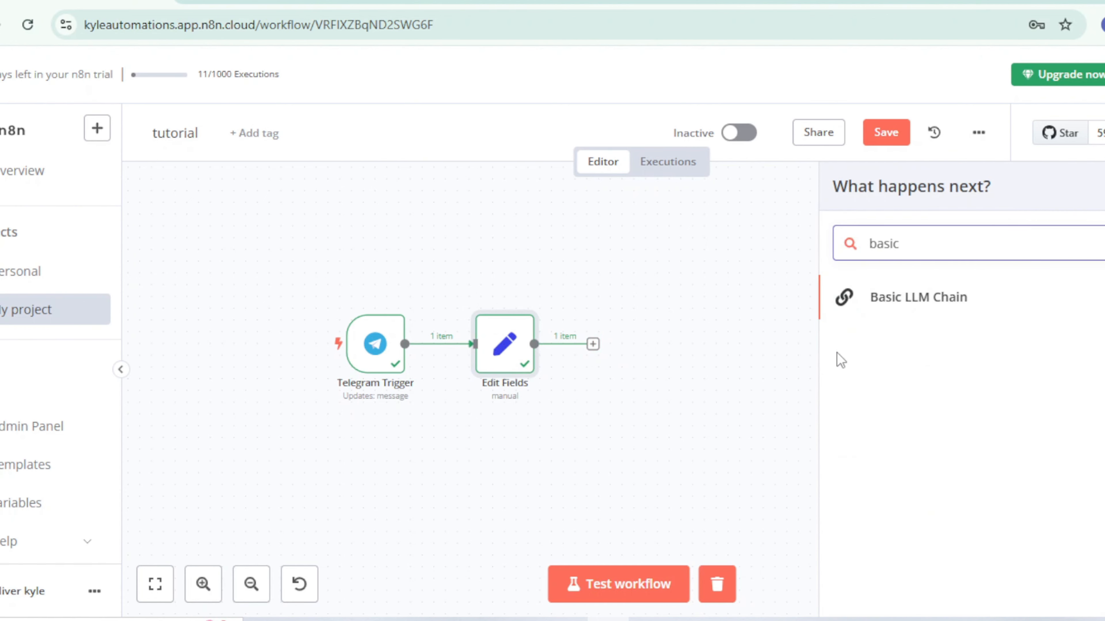
pyautogui.click(939, 307)
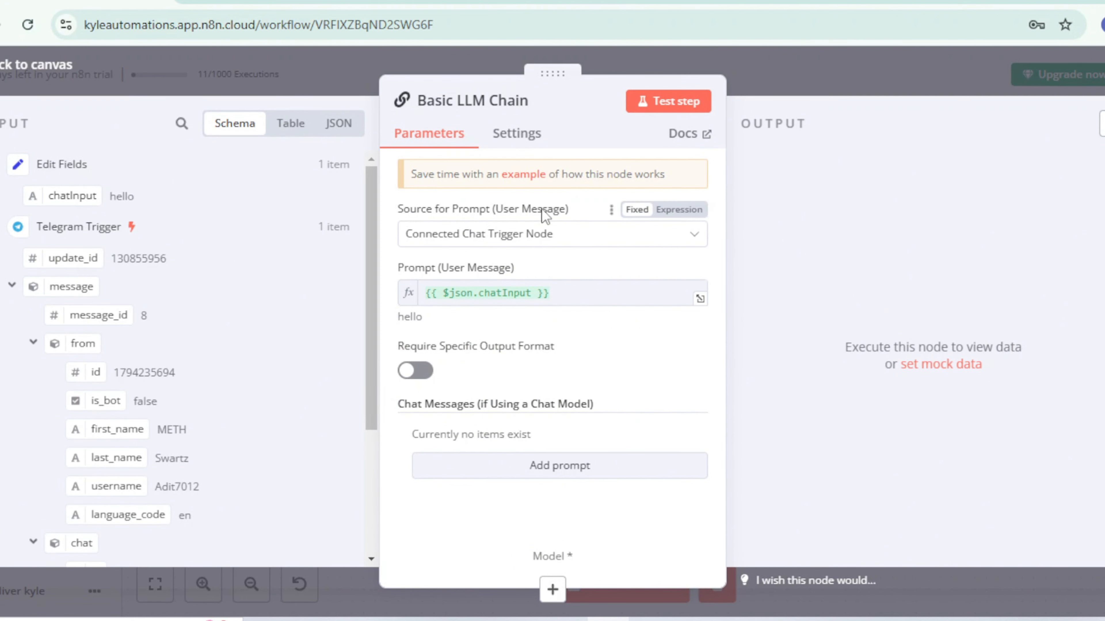
pyautogui.click(771, 84)
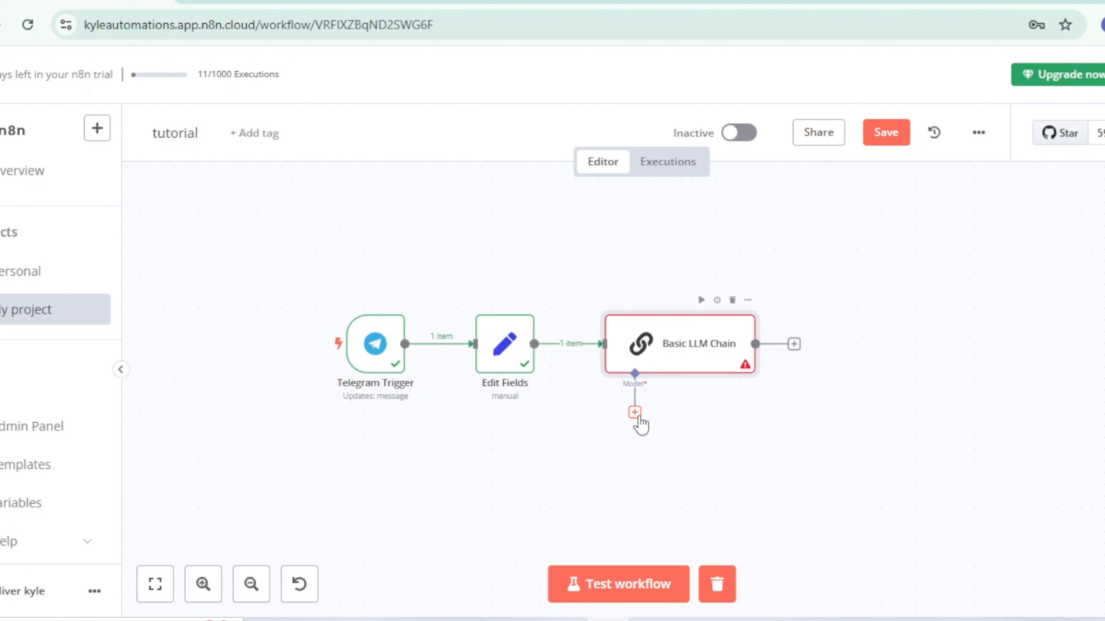
# Step: Attach an OpenRouter Chat Model as the language model of the Basic LLM Chain
pyautogui.click(636, 413)
pyautogui.scroll(-5, 996, 452)
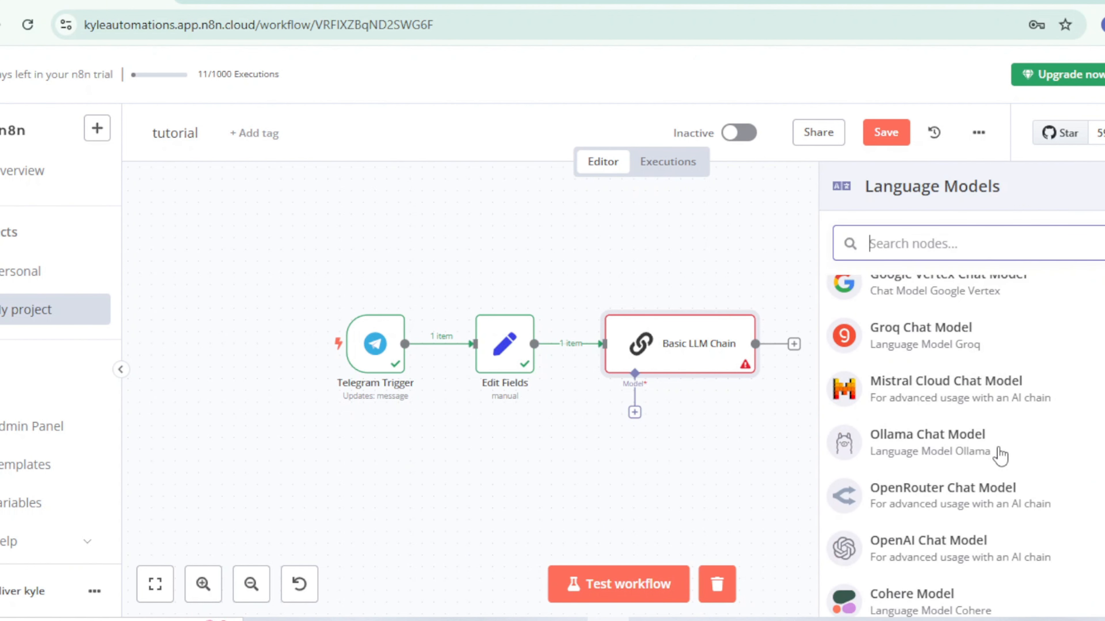
pyautogui.scroll(-4, 930, 457)
pyautogui.scroll(2, 875, 425)
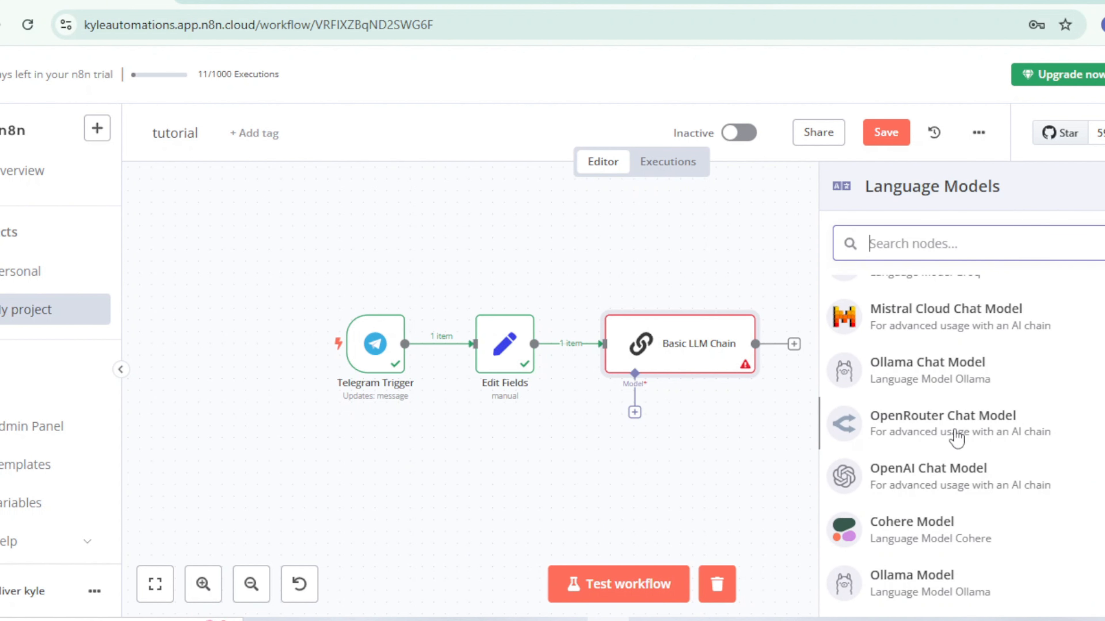
pyautogui.click(915, 437)
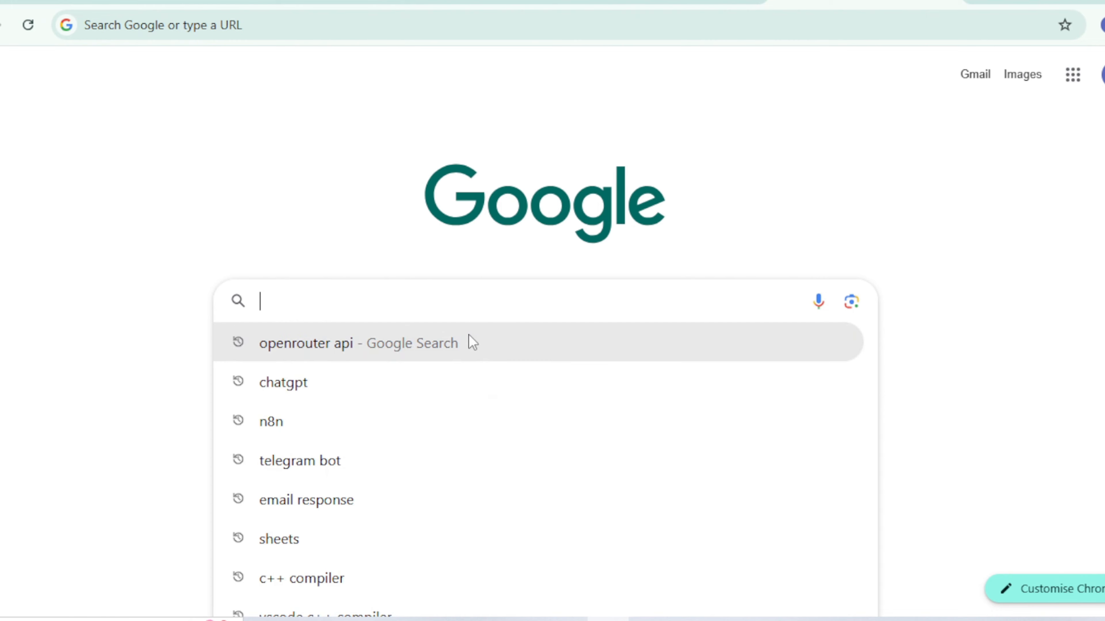
# Step: Search the web for "openrouter api", open the OpenRouter R1 (free) page and create an API key named kyle_bot
pyautogui.click(469, 337)
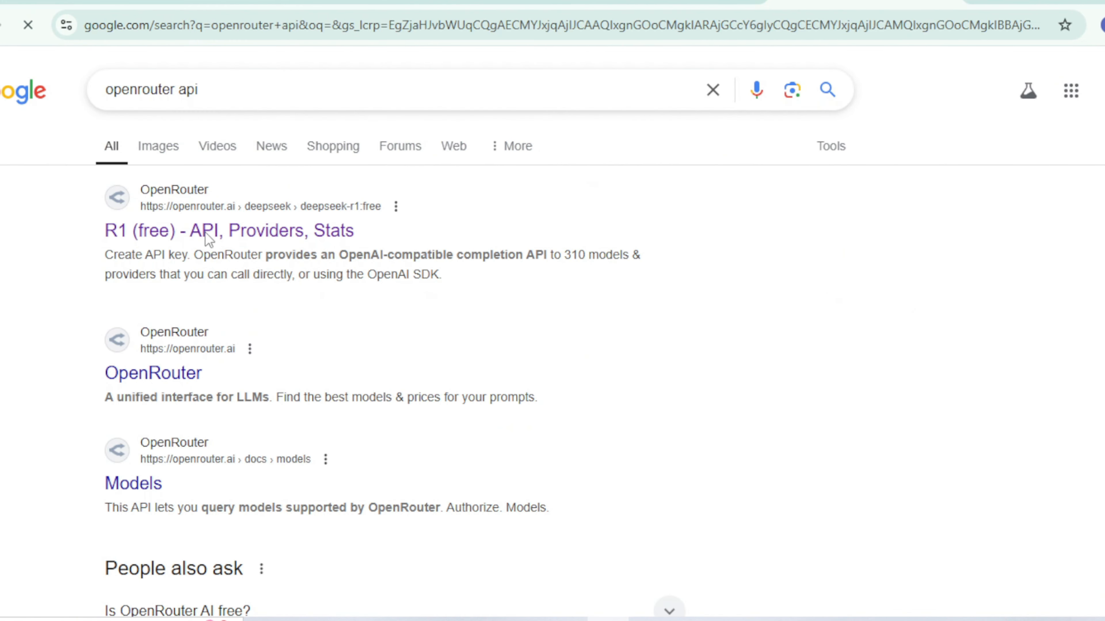
pyautogui.click(208, 237)
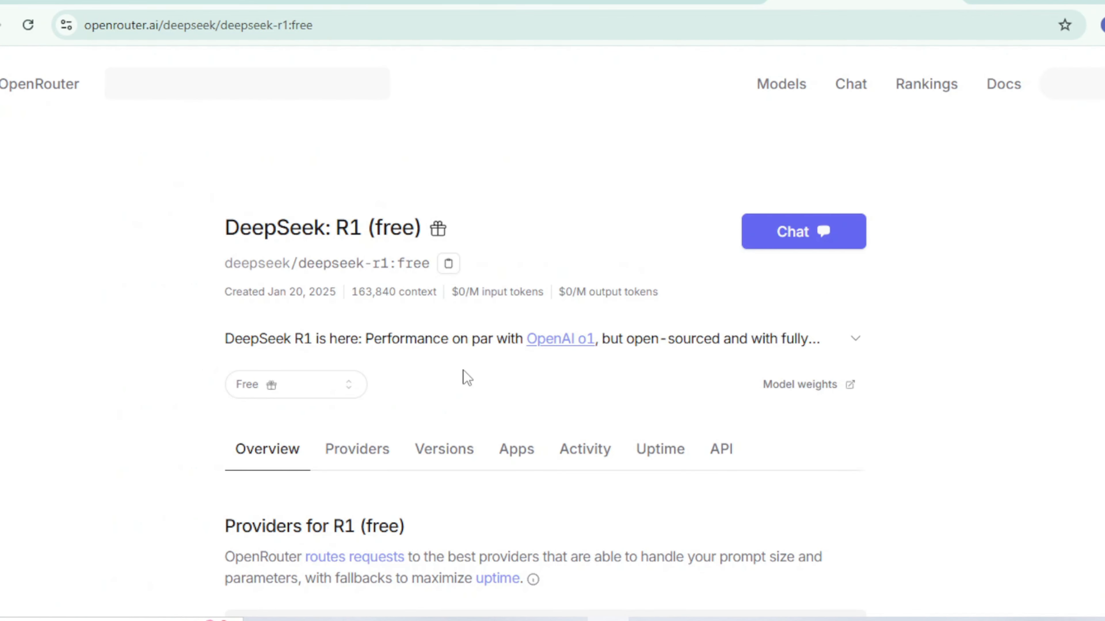
pyautogui.scroll(-4, 500, 374)
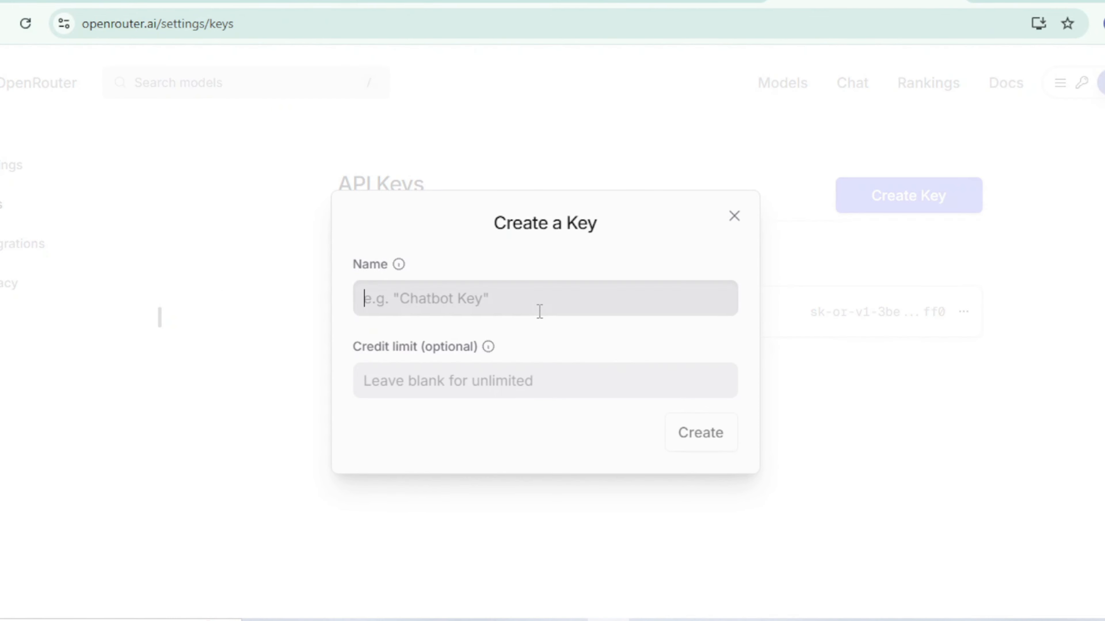
pyautogui.write('kyle_bot')
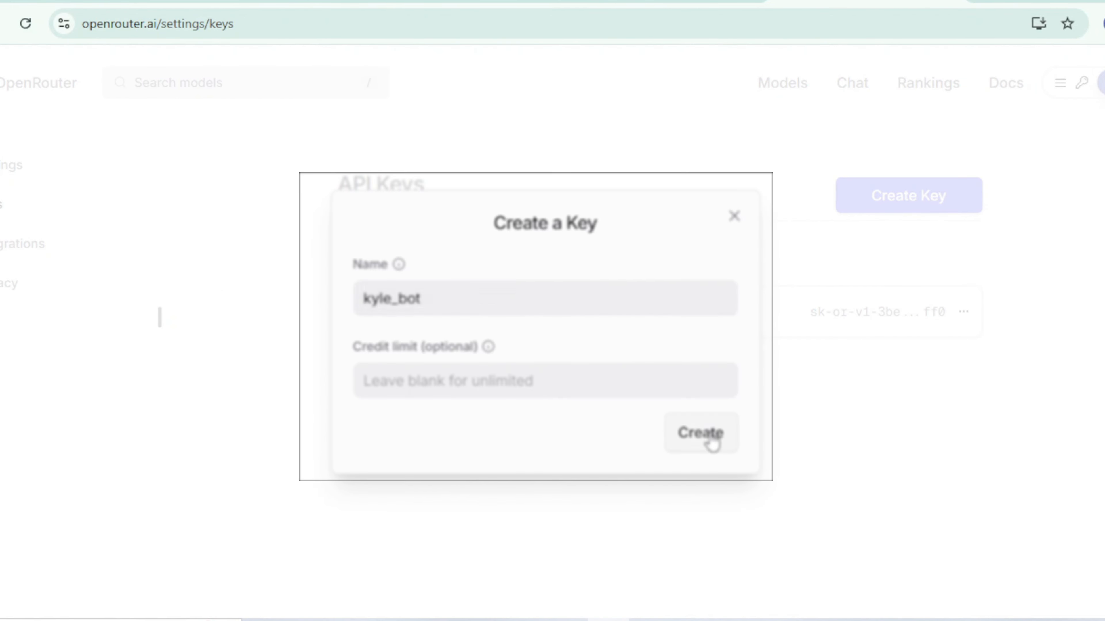
pyautogui.click(703, 433)
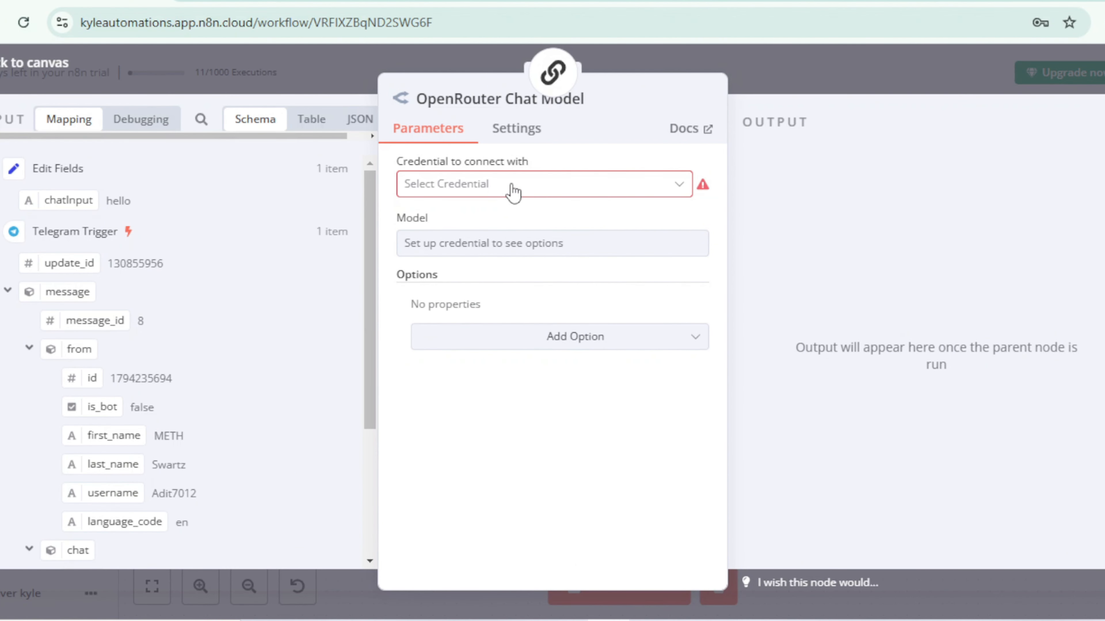
# Step: Create a new OpenRouter credential for the chat model by pasting the API key, save it and close the credential dialog
pyautogui.click(514, 192)
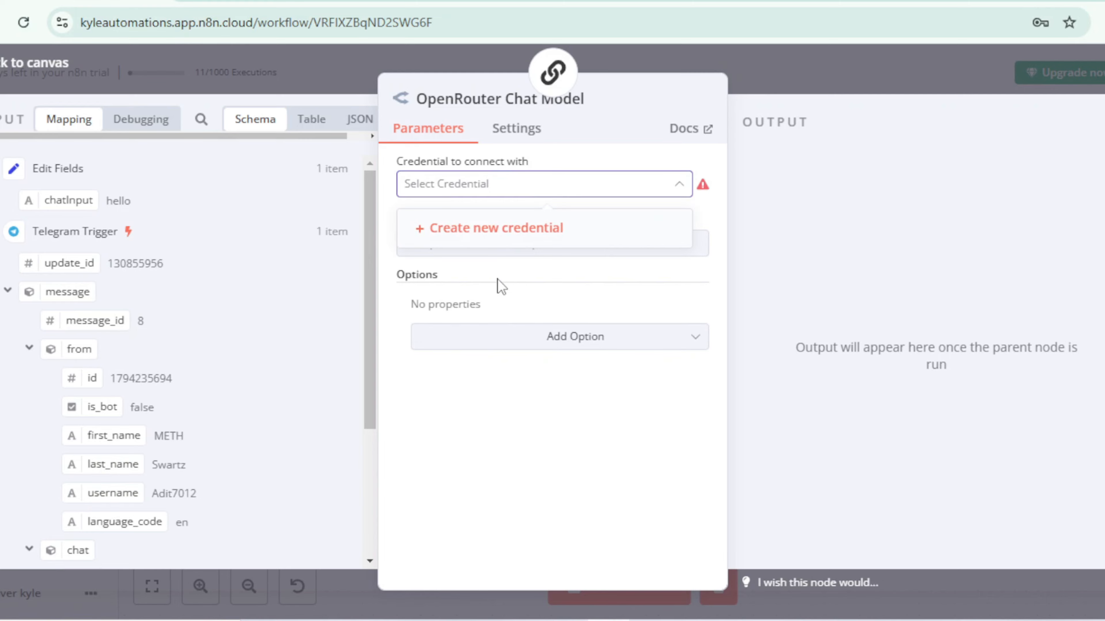
pyautogui.click(496, 230)
pyautogui.click(483, 331)
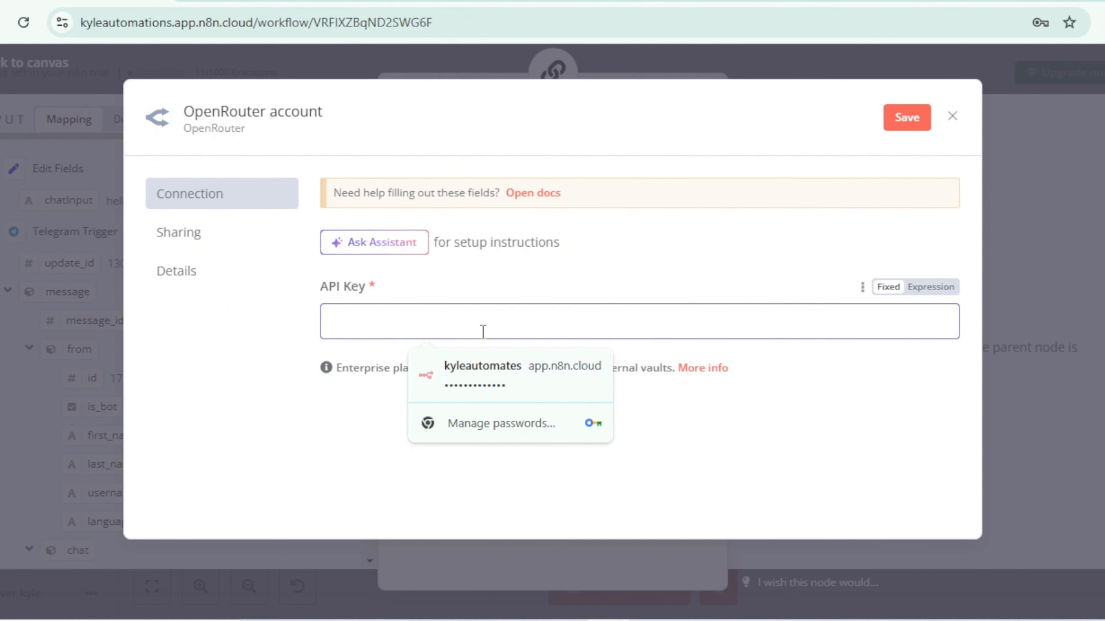
pyautogui.hotkey('ctrl', 'v')
pyautogui.click(911, 124)
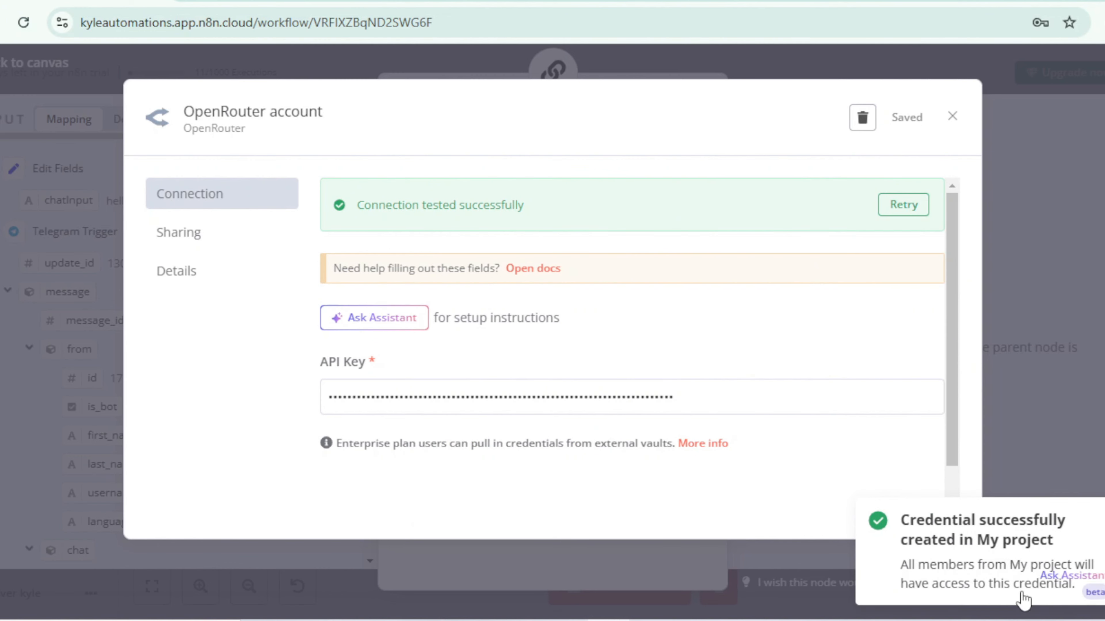
pyautogui.click(952, 117)
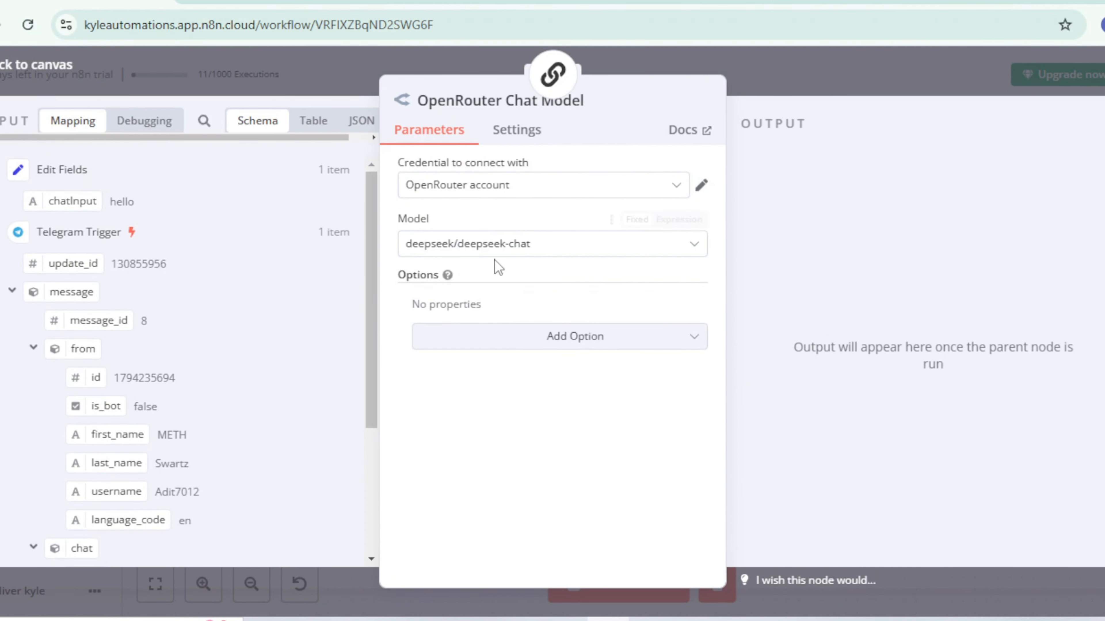
# Step: Set the OpenRouter chat model to google/gemini-2.0-pro-exp-02-05:free and return to the canvas
pyautogui.click(634, 251)
pyautogui.write('gemin')
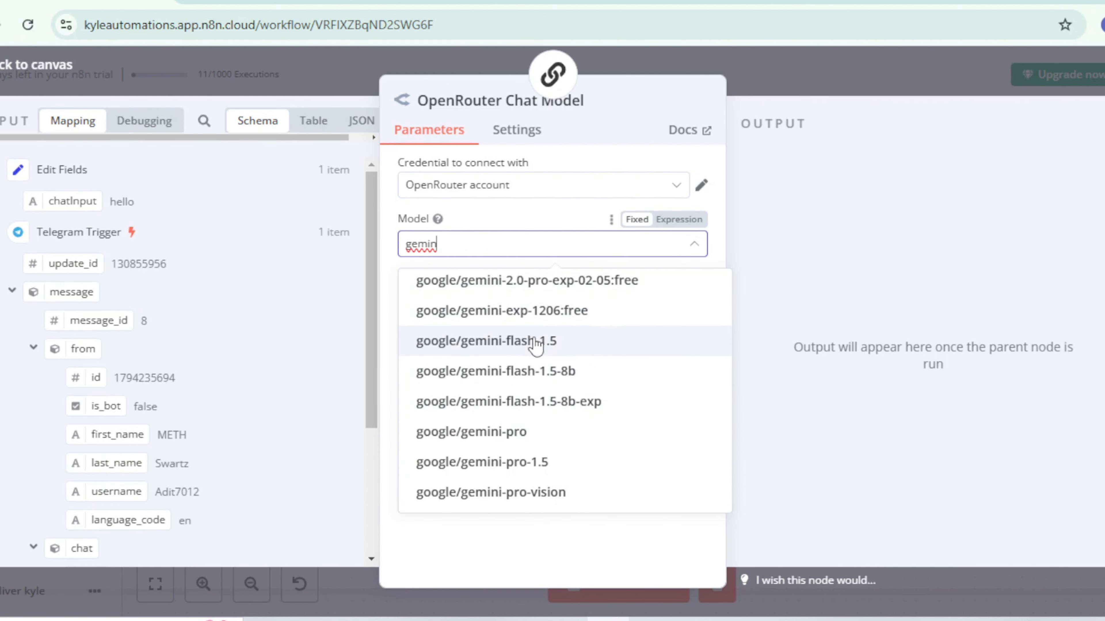
pyautogui.click(599, 284)
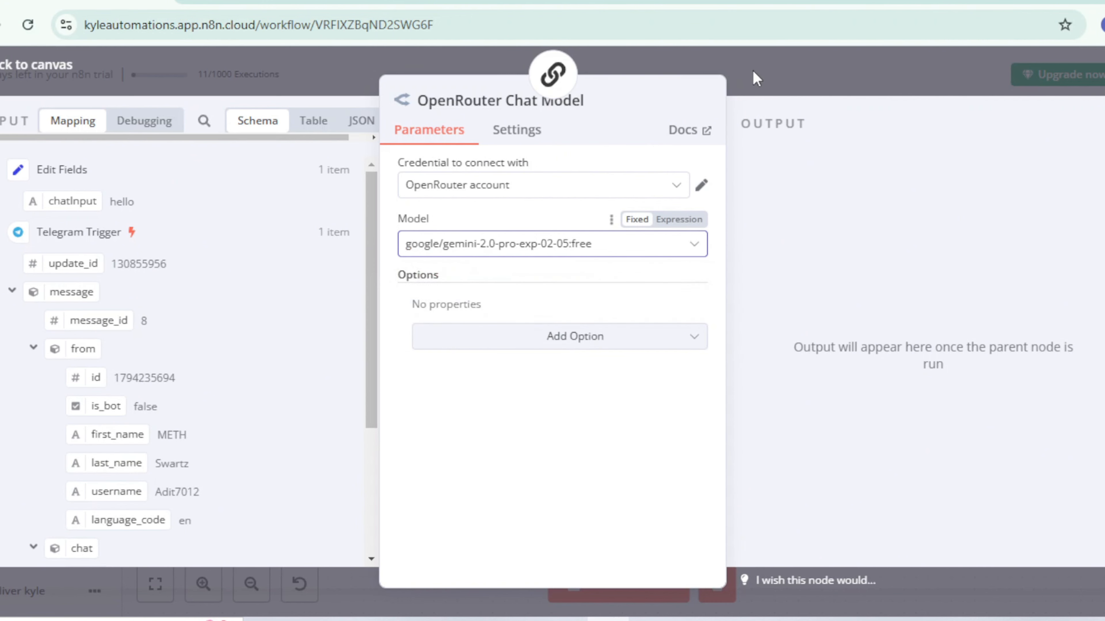
pyautogui.click(756, 78)
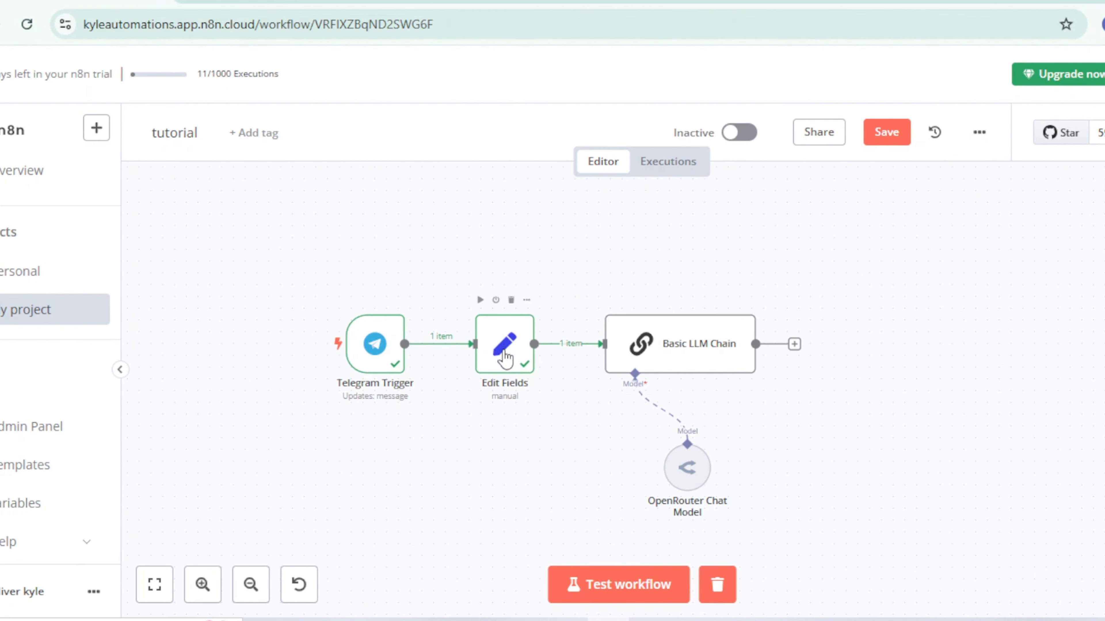
# Step: Prefix the Edit Fields chatInput expression with "You are Kyle_bot, a keen assistant here to help me out. and this is the prompt from user:" and test it
pyautogui.click(505, 359)
pyautogui.doubleClick(504, 359)
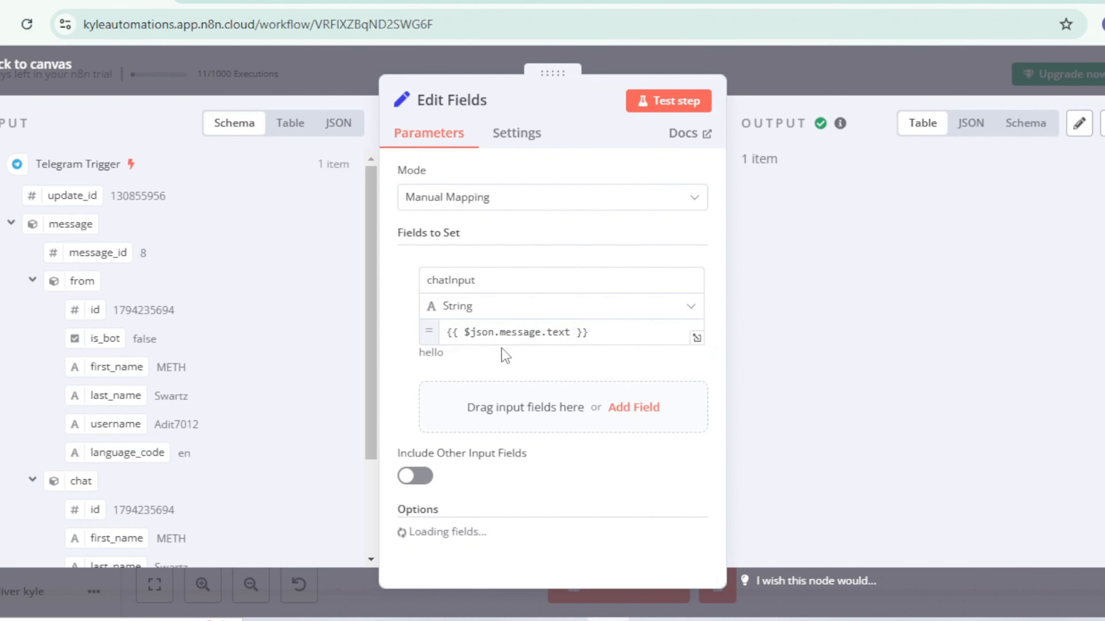
pyautogui.click(681, 338)
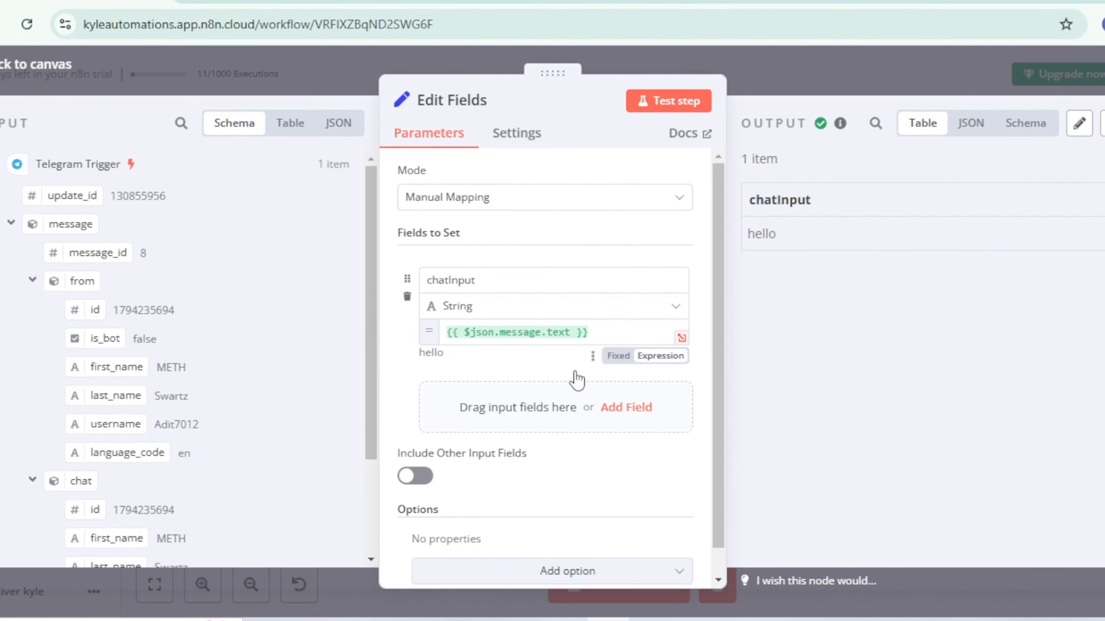
pyautogui.click(330, 188)
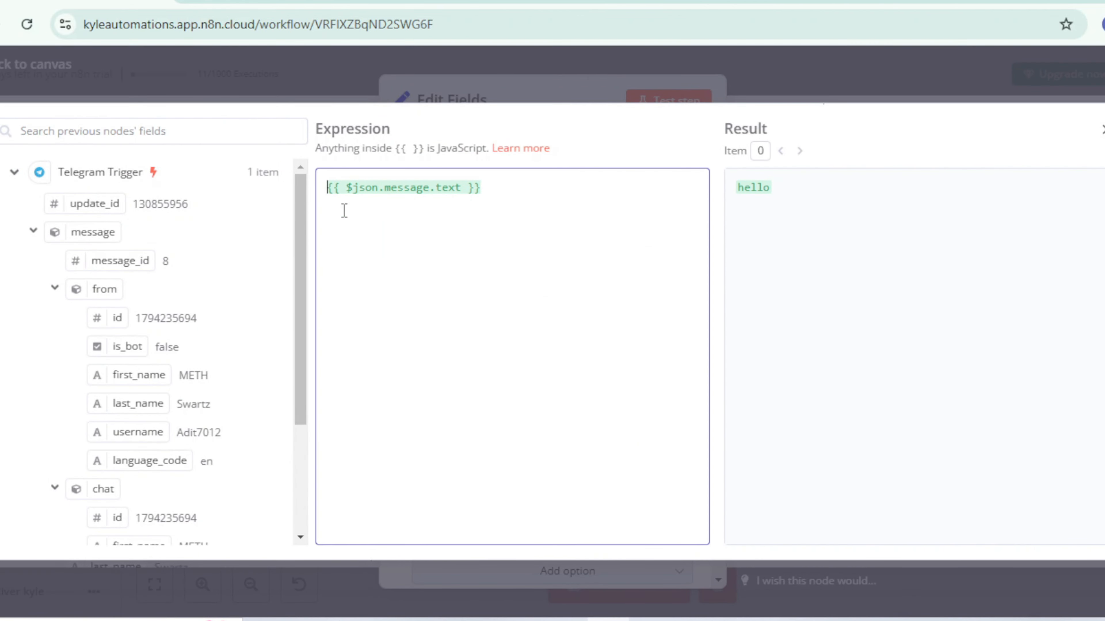
pyautogui.write('You are Kyle_bot, a keen assistant here to help me out. and this is the prompt from user:')
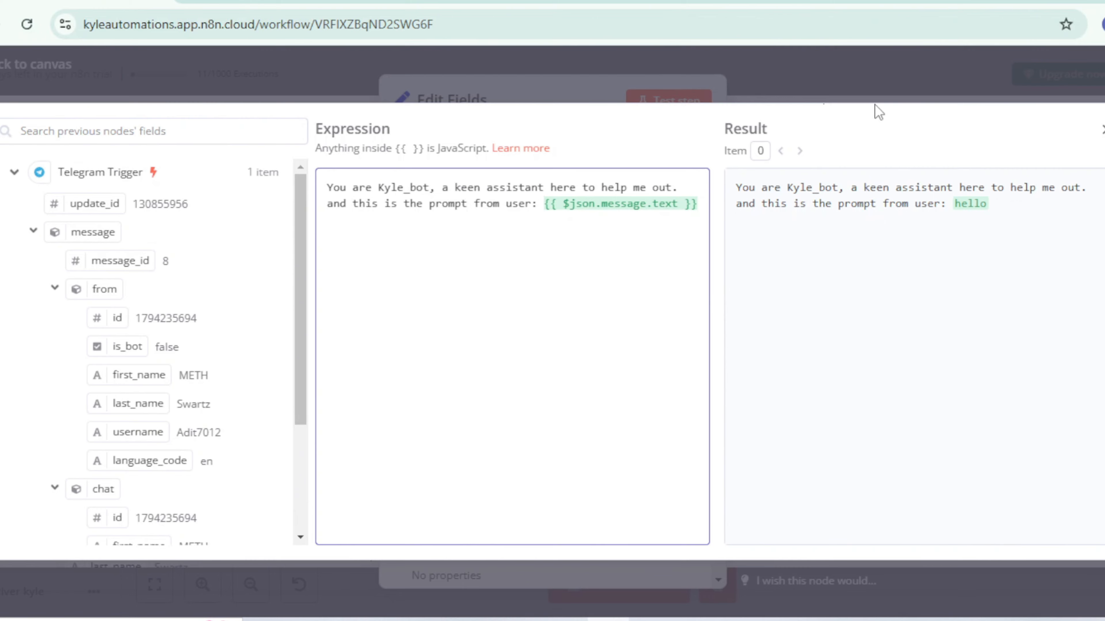
pyautogui.click(872, 94)
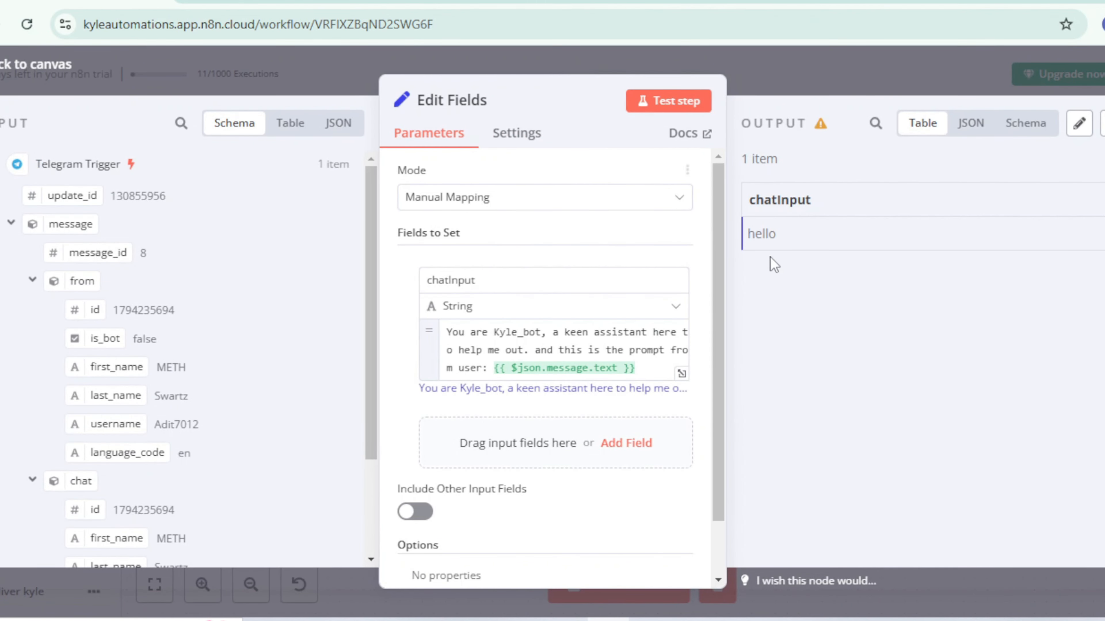
pyautogui.click(672, 104)
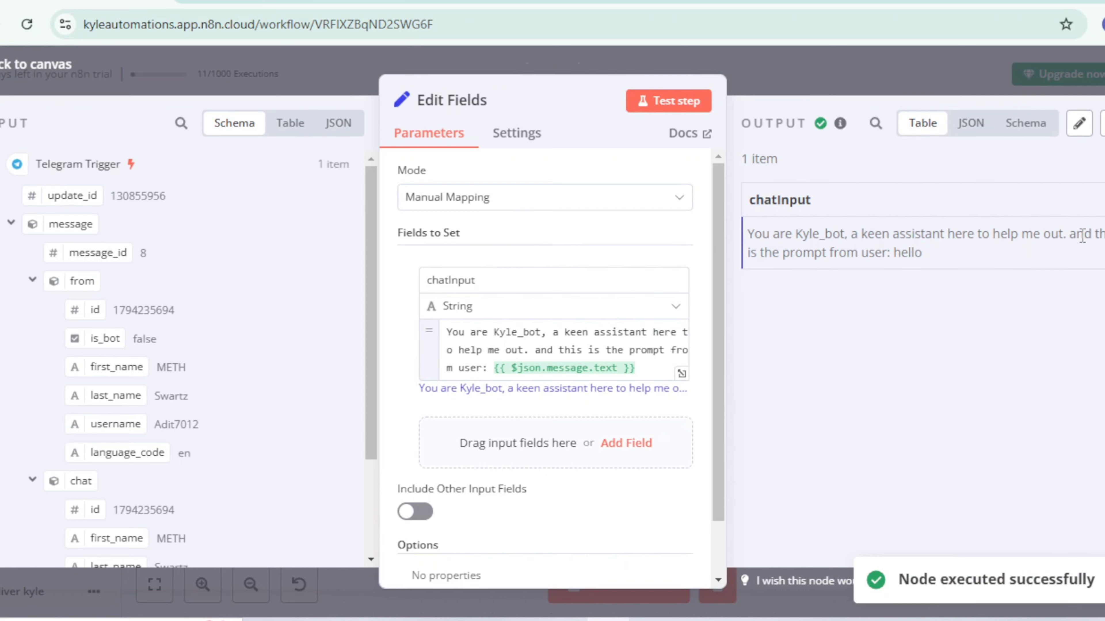
pyautogui.press('Escape')
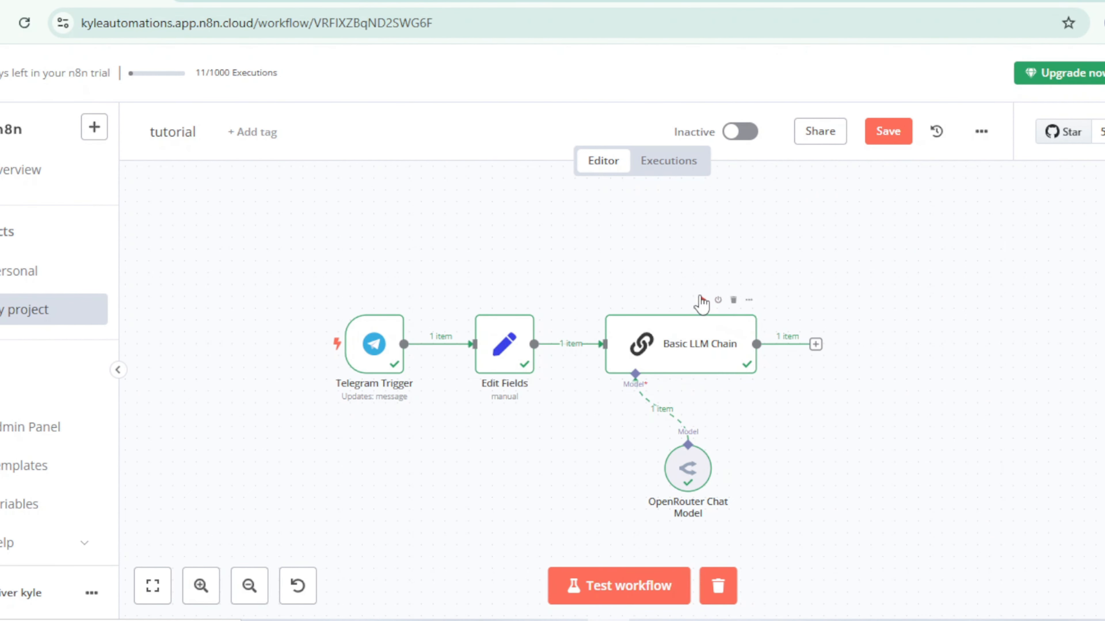
# Step: Run the Basic LLM Chain node, review its text output and return to the canvas
pyautogui.click(701, 299)
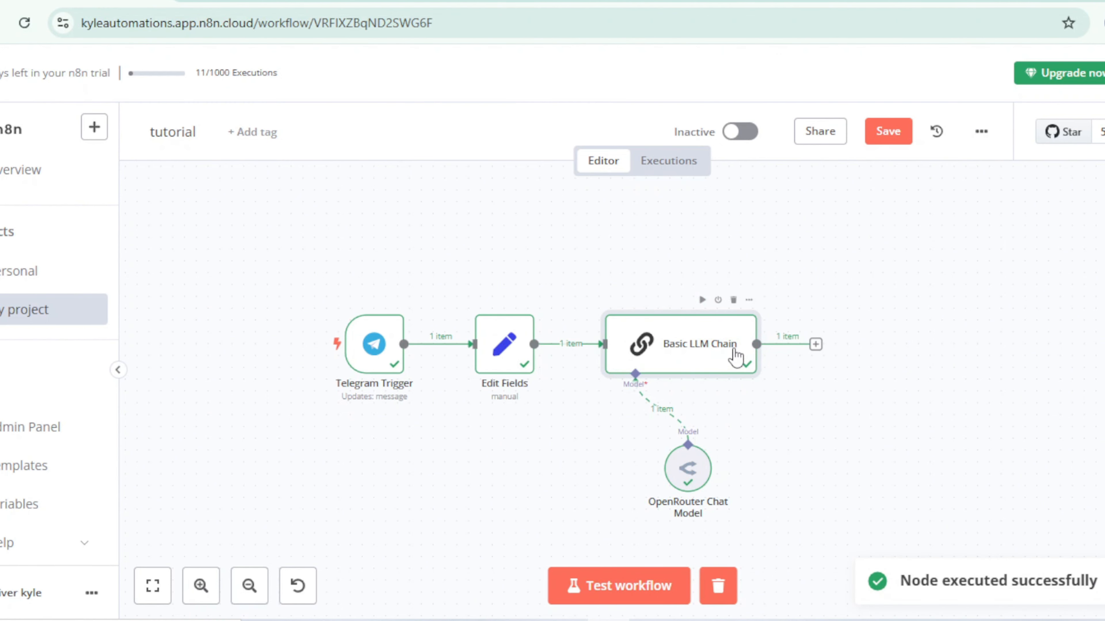
pyautogui.doubleClick(734, 346)
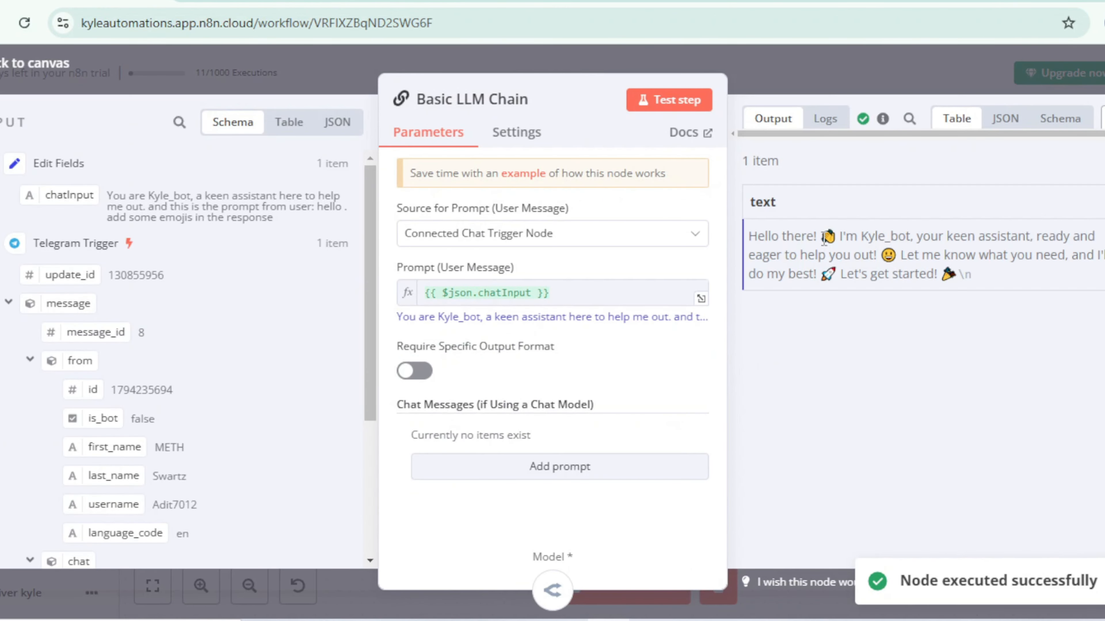
pyautogui.press('Escape')
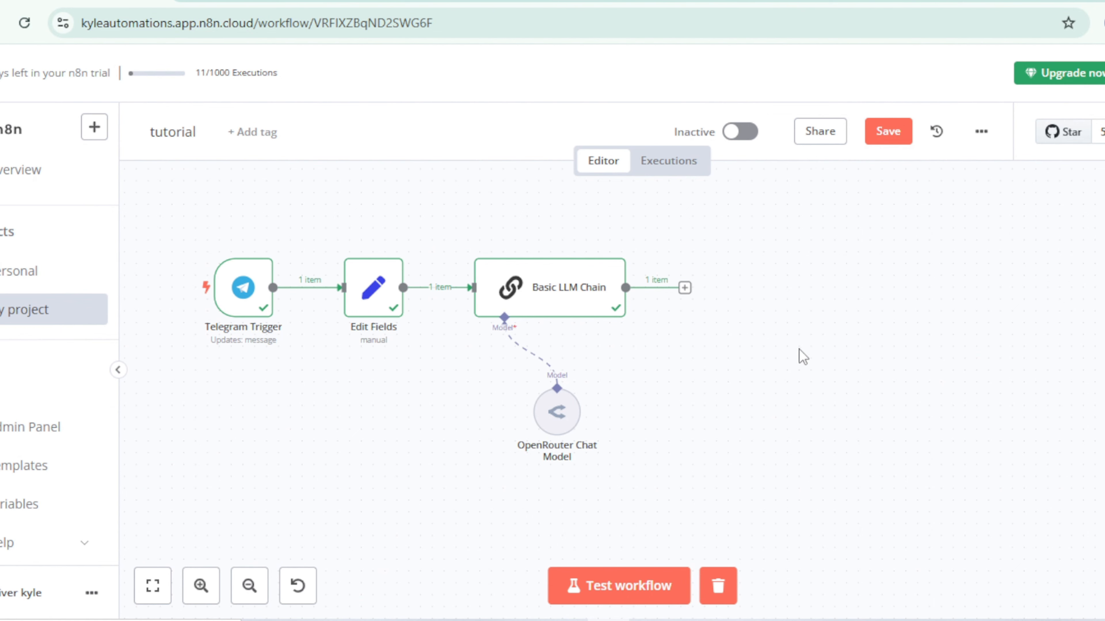
# Step: Add a Telegram node with the "Send a text message" action after the Basic LLM Chain
pyautogui.click(684, 287)
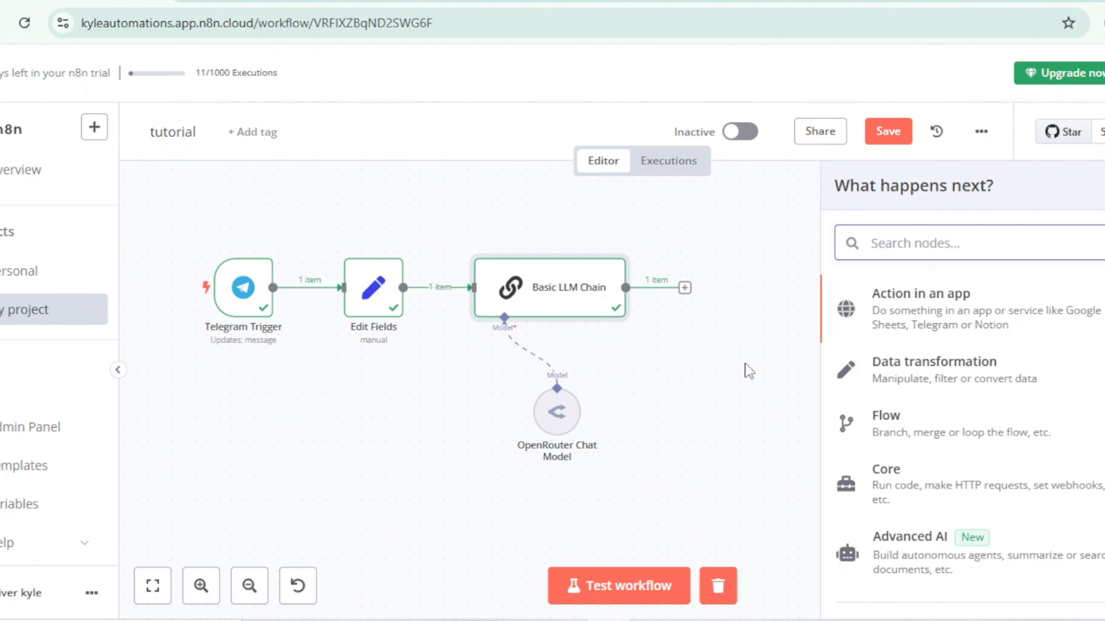
pyautogui.write('tee')
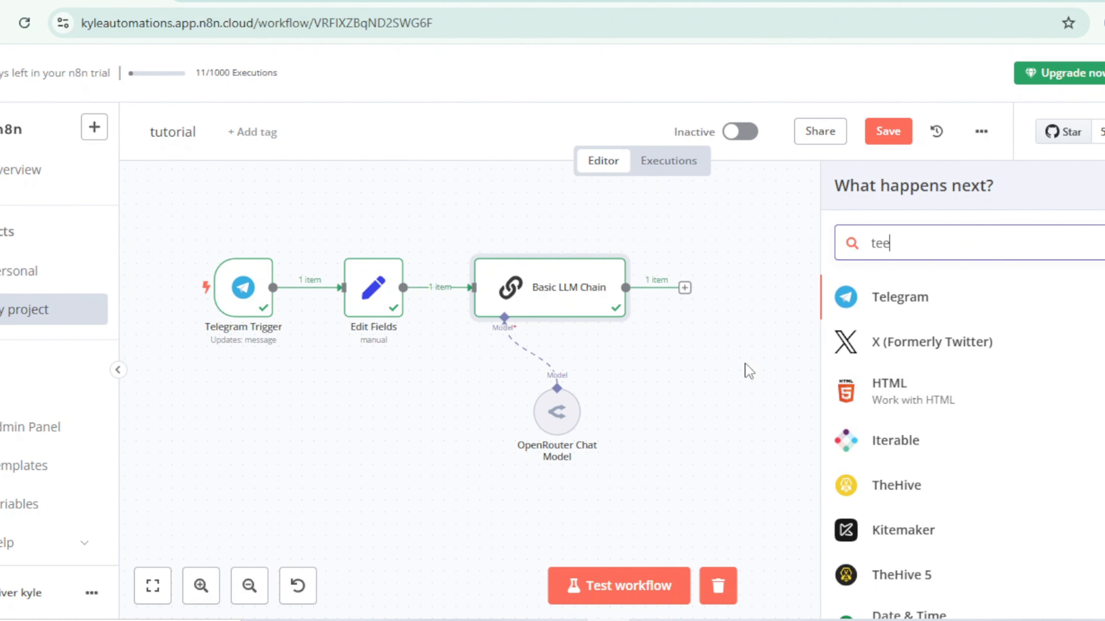
pyautogui.click(885, 315)
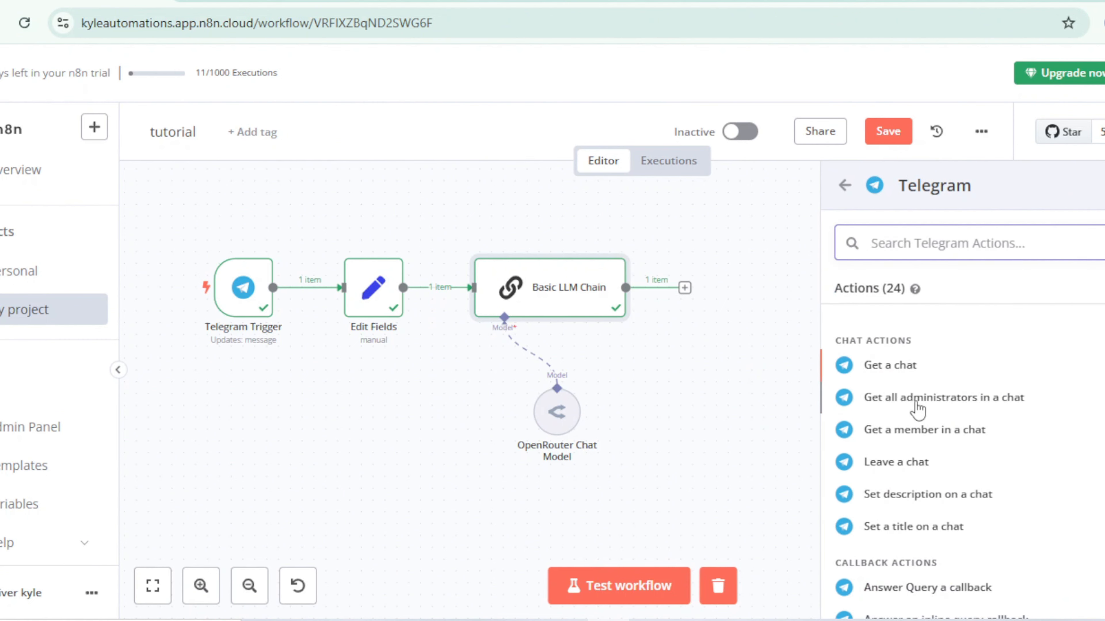
pyautogui.scroll(-2, 916, 405)
pyautogui.scroll(-5, 917, 409)
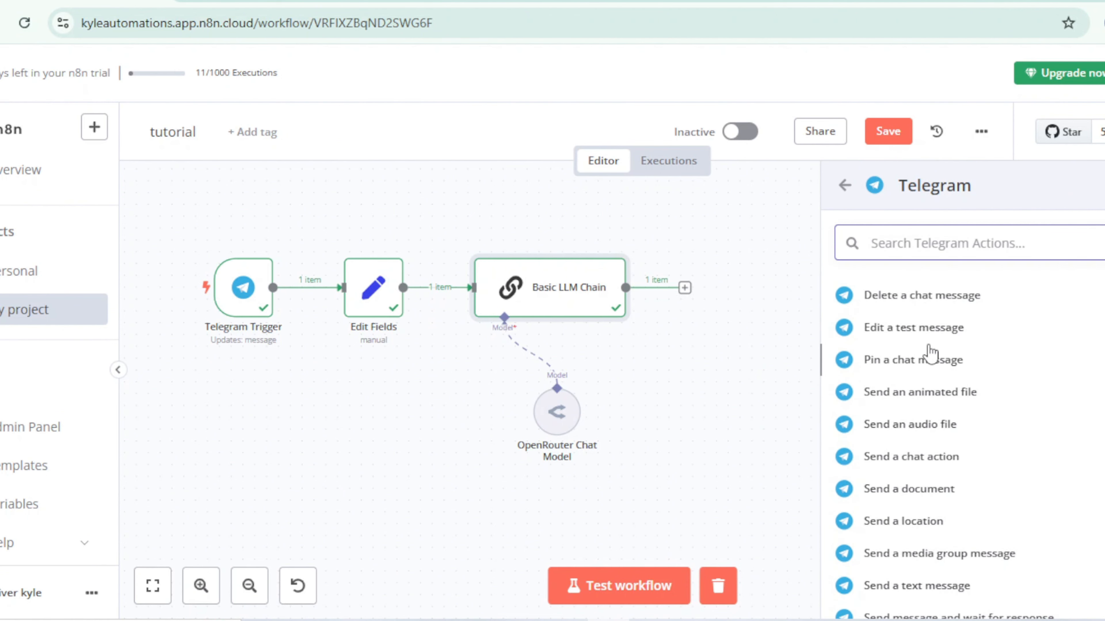
pyautogui.scroll(-5, 961, 451)
pyautogui.scroll(2, 905, 422)
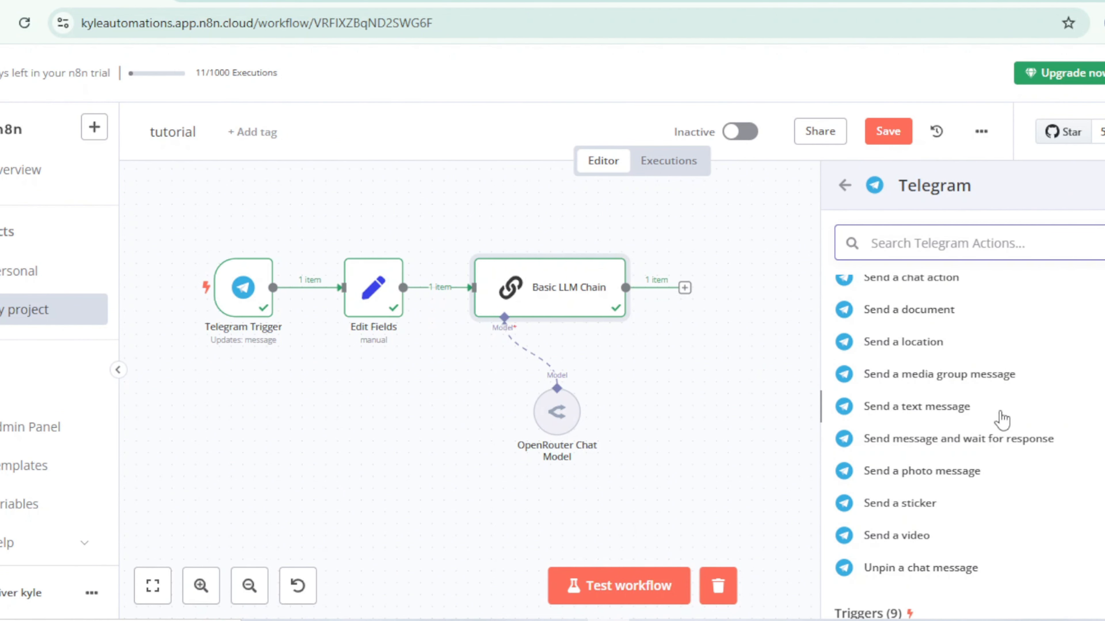
pyautogui.click(932, 409)
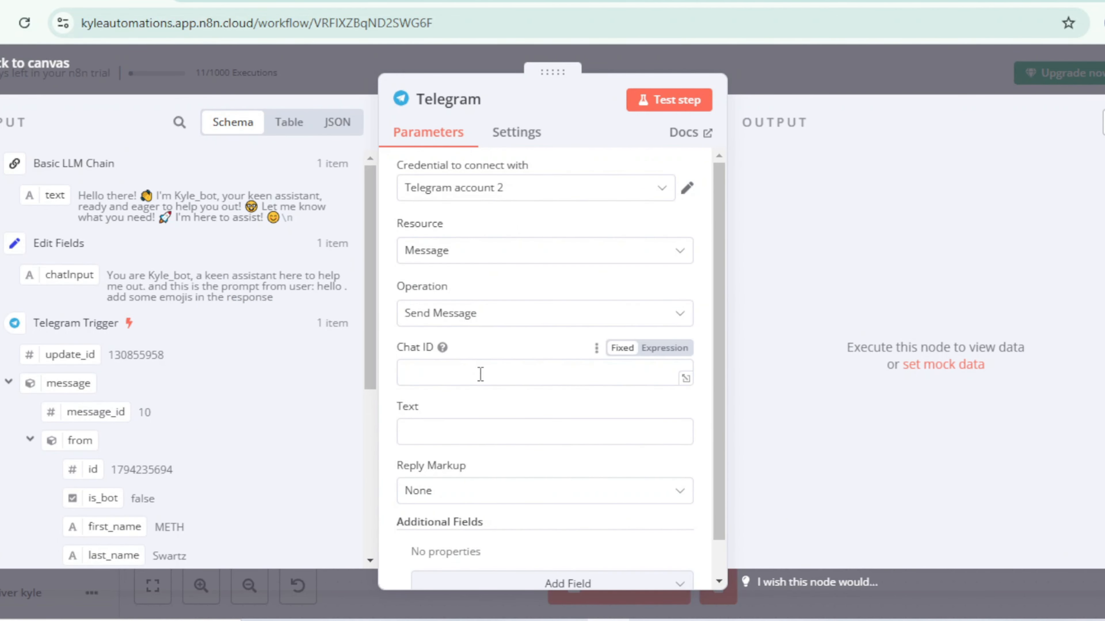
# Step: Map the Telegram node's Chat ID to the trigger's message.chat.id and its Text to the Basic LLM Chain's text output
pyautogui.scroll(-6, 155, 360)
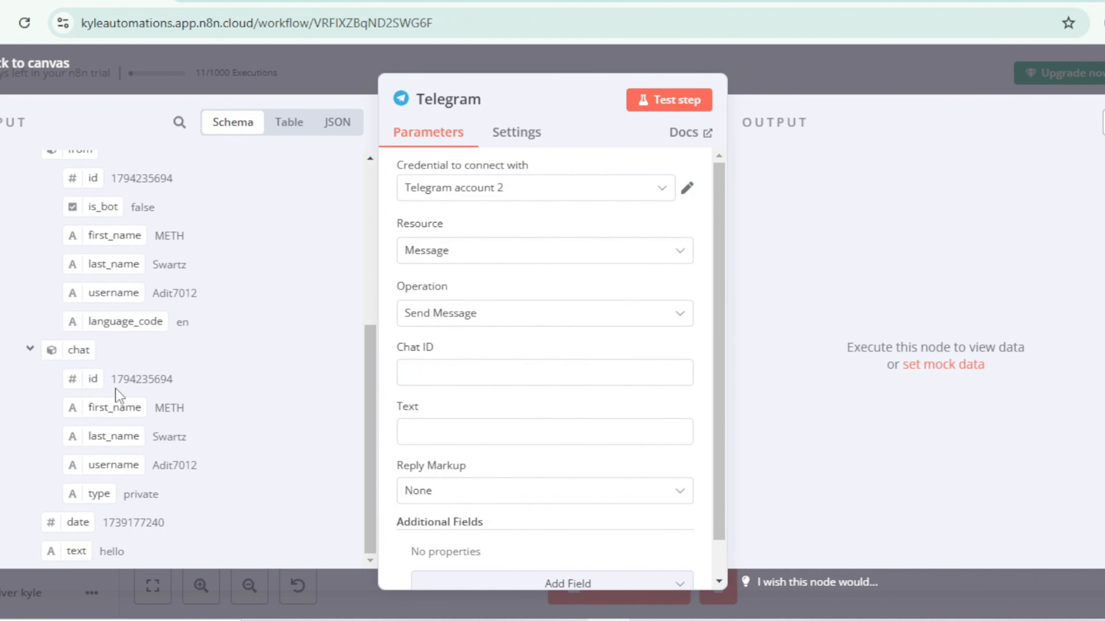
pyautogui.moveTo(92, 379); pyautogui.dragTo(433, 381)
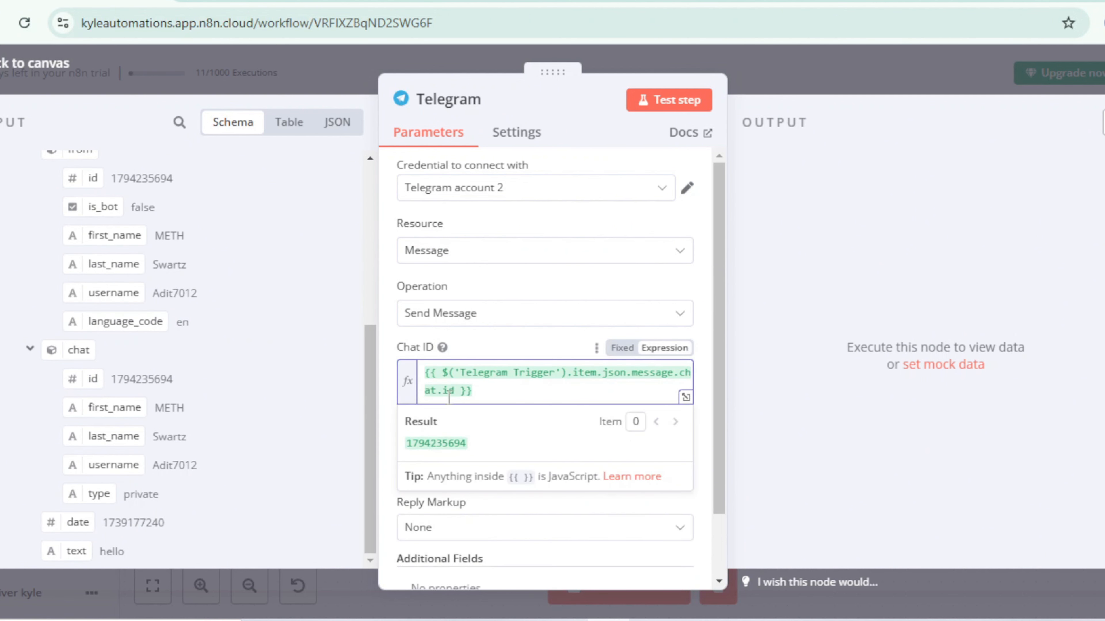
pyautogui.click(478, 469)
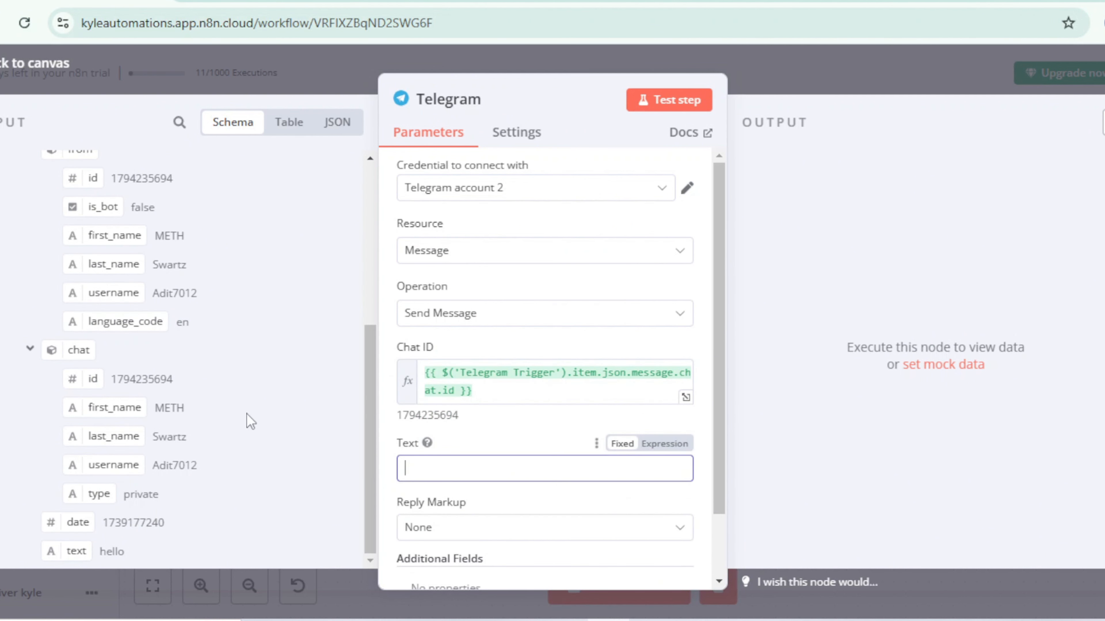
pyautogui.scroll(4, 238, 382)
pyautogui.scroll(3, 238, 382)
pyautogui.moveTo(65, 191); pyautogui.dragTo(467, 473)
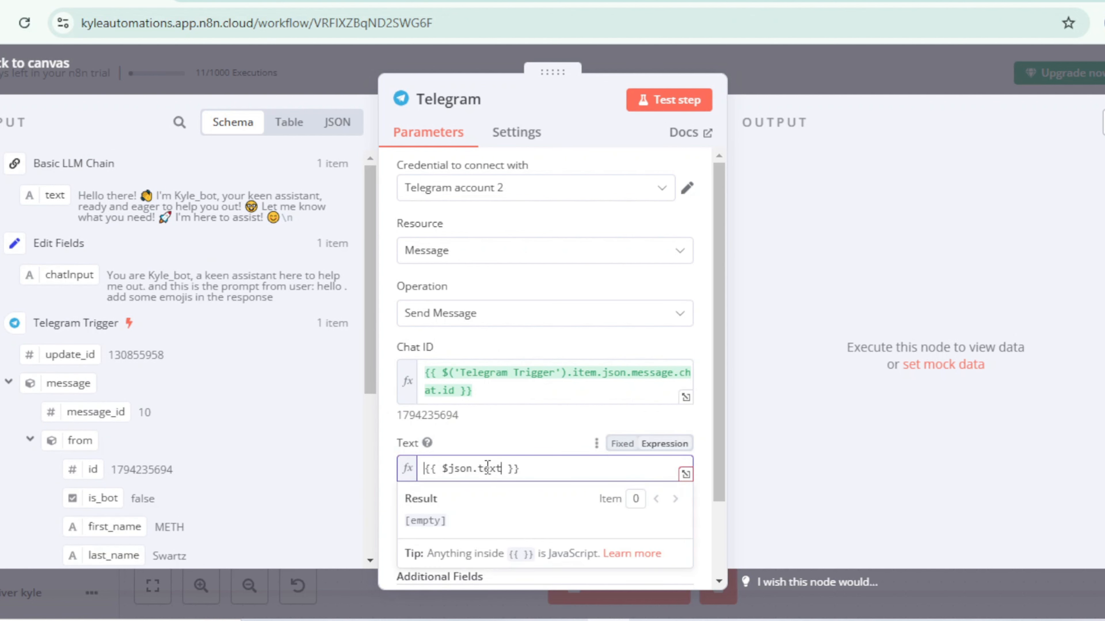
pyautogui.click(524, 442)
# Step: Add the Append n8n Attribution field and turn it off, and add a Parse Mode field set to HTML
pyautogui.scroll(-3, 522, 439)
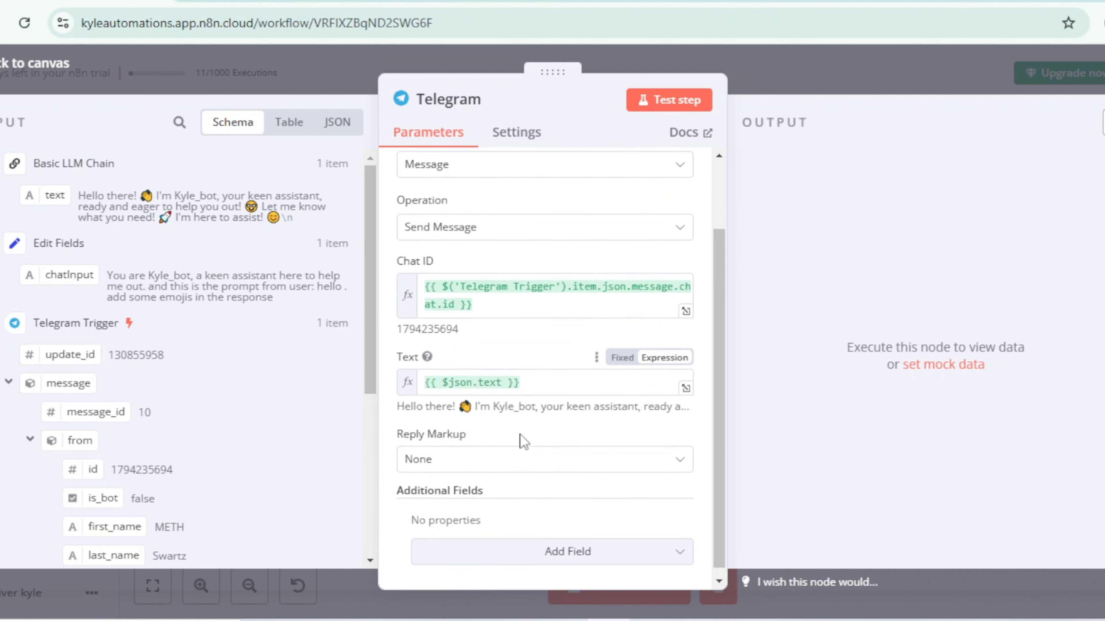
pyautogui.click(565, 544)
pyautogui.click(517, 348)
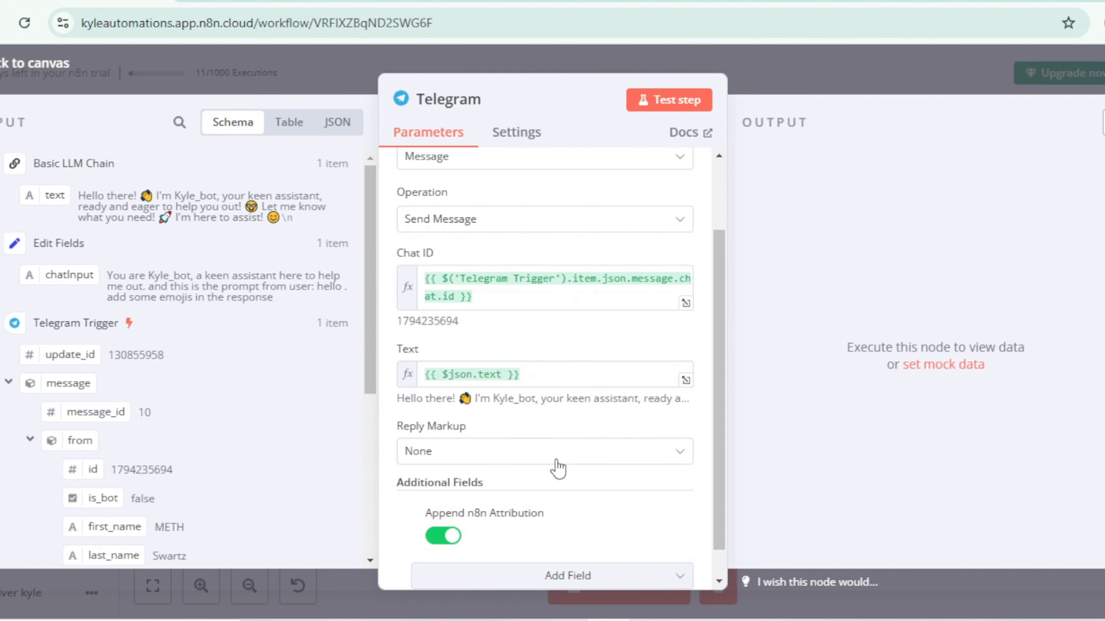
pyautogui.scroll(-1, 500, 483)
pyautogui.click(441, 503)
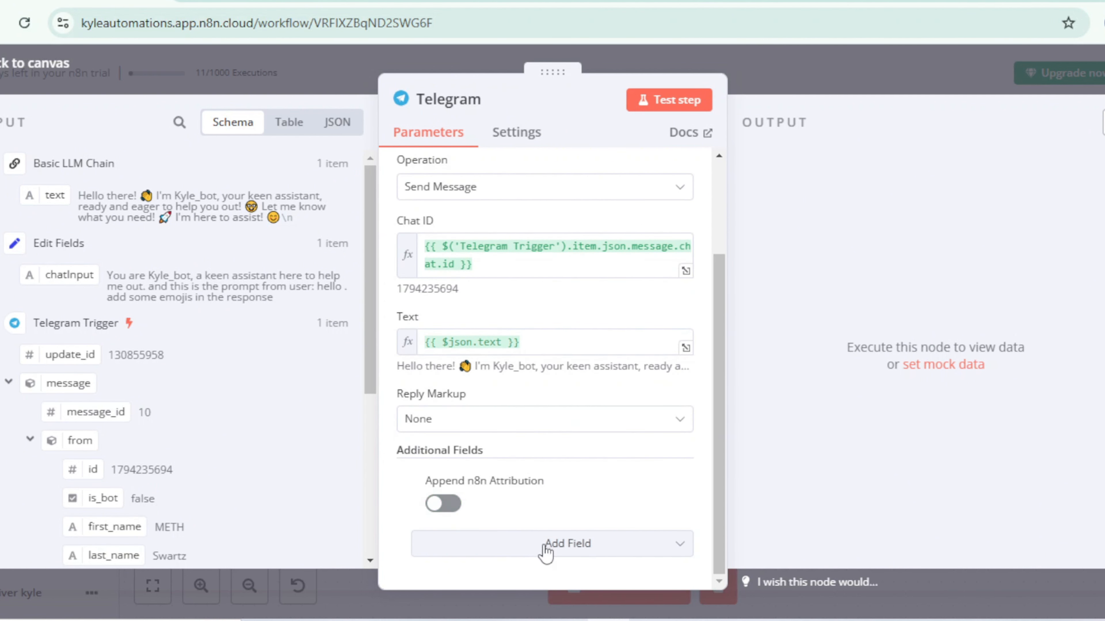
pyautogui.click(582, 549)
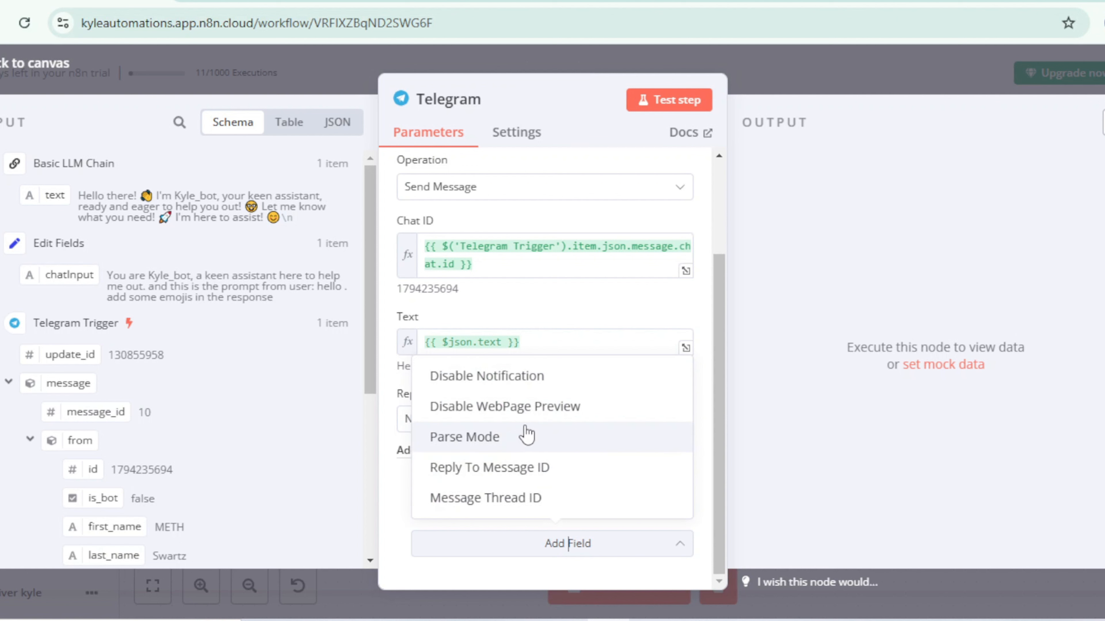
pyautogui.click(527, 444)
pyautogui.scroll(-1, 565, 461)
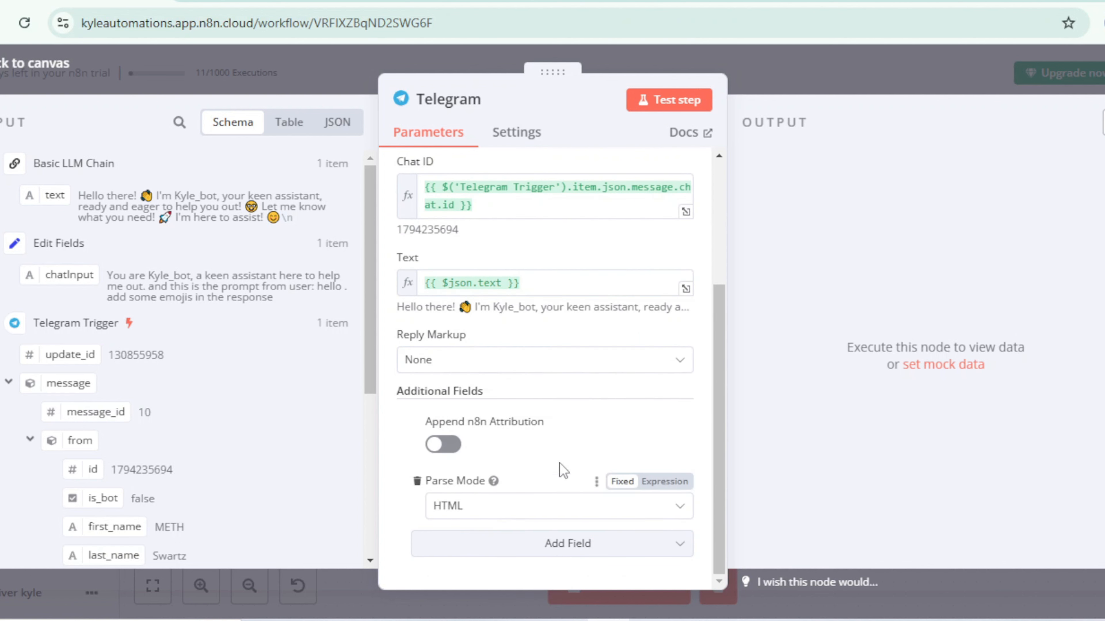
# Step: Test the Telegram send step and check the bot's delivered message in the Telegram chat
pyautogui.click(672, 104)
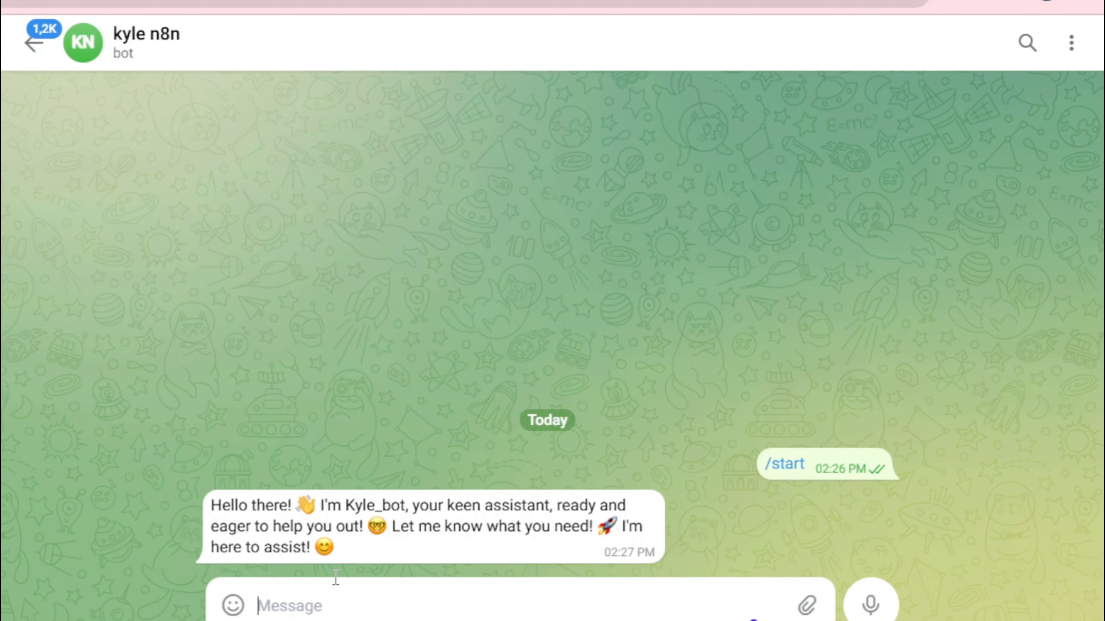
pyautogui.moveTo(367, 550); pyautogui.dragTo(190, 505)
pyautogui.click(377, 554)
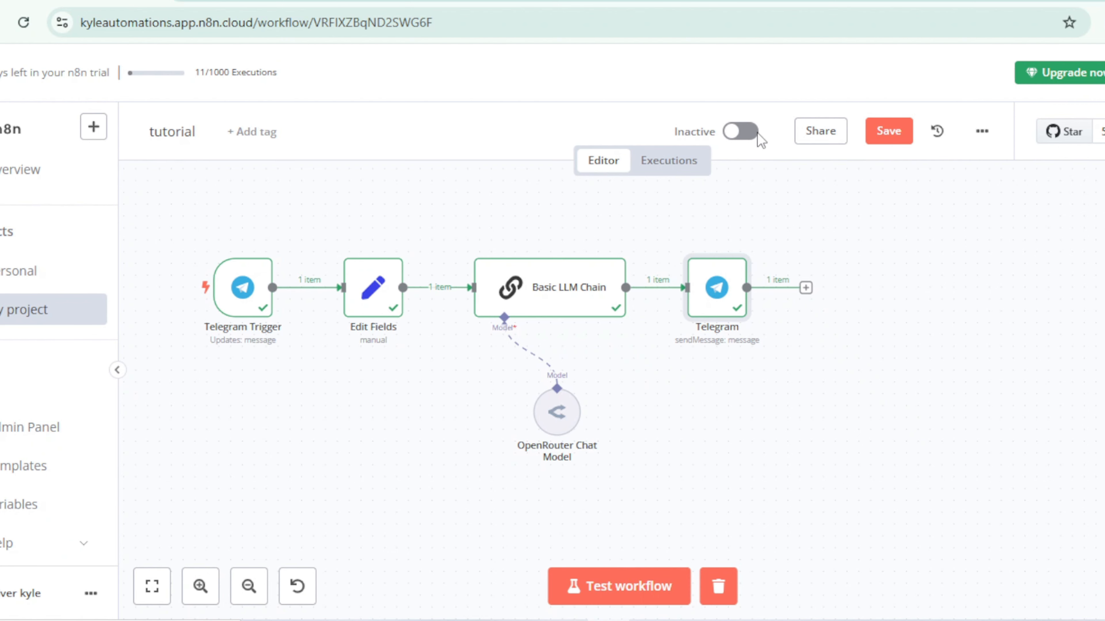
# Step: Activate the tutorial workflow and dismiss the activation notice
pyautogui.click(757, 133)
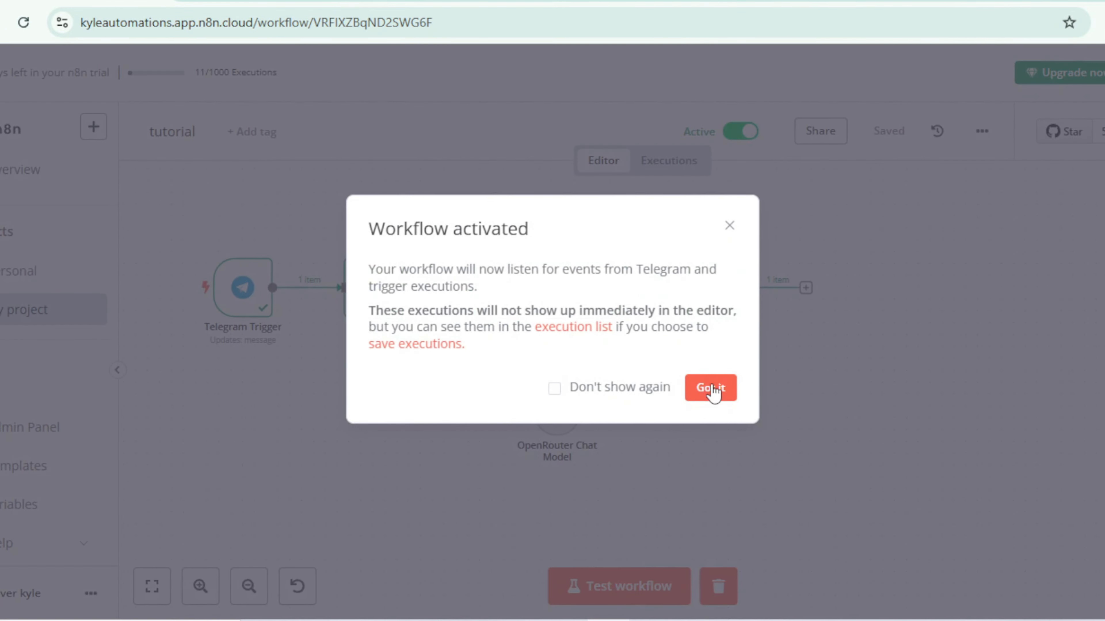
pyautogui.click(711, 389)
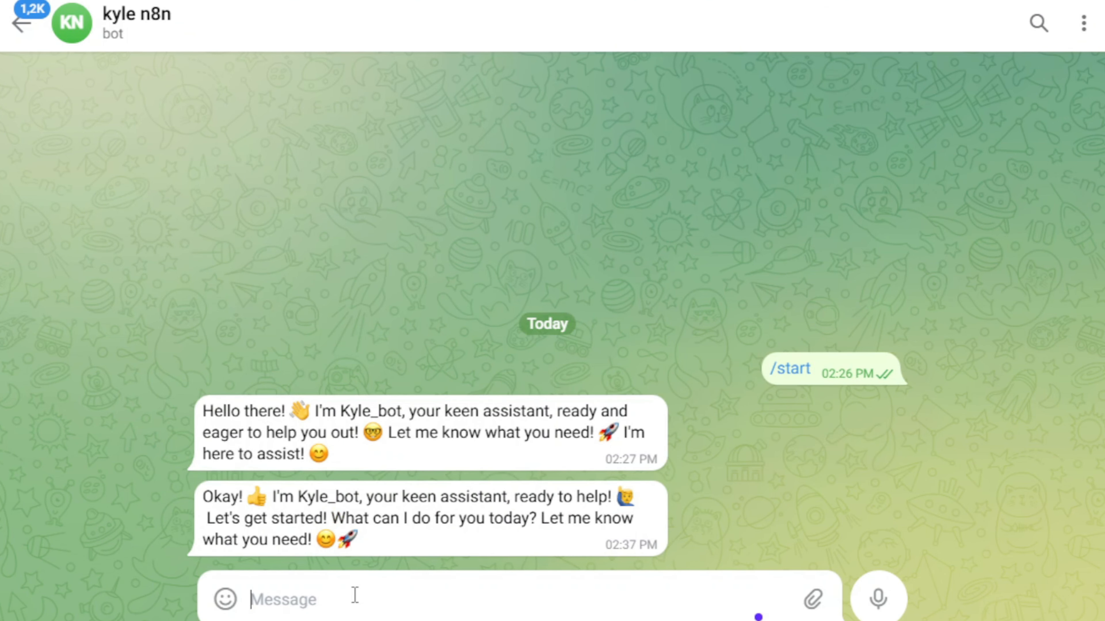
# Step: In the Telegram chat, send "Scientists just discovered that watching KyleAutomates makes you 10x smarter! Don't believe me?", followed by "yo thanks"
pyautogui.write('Scientists just discovered that watching KyleAutomates makes you 10x smarter! Don’t believe me?')
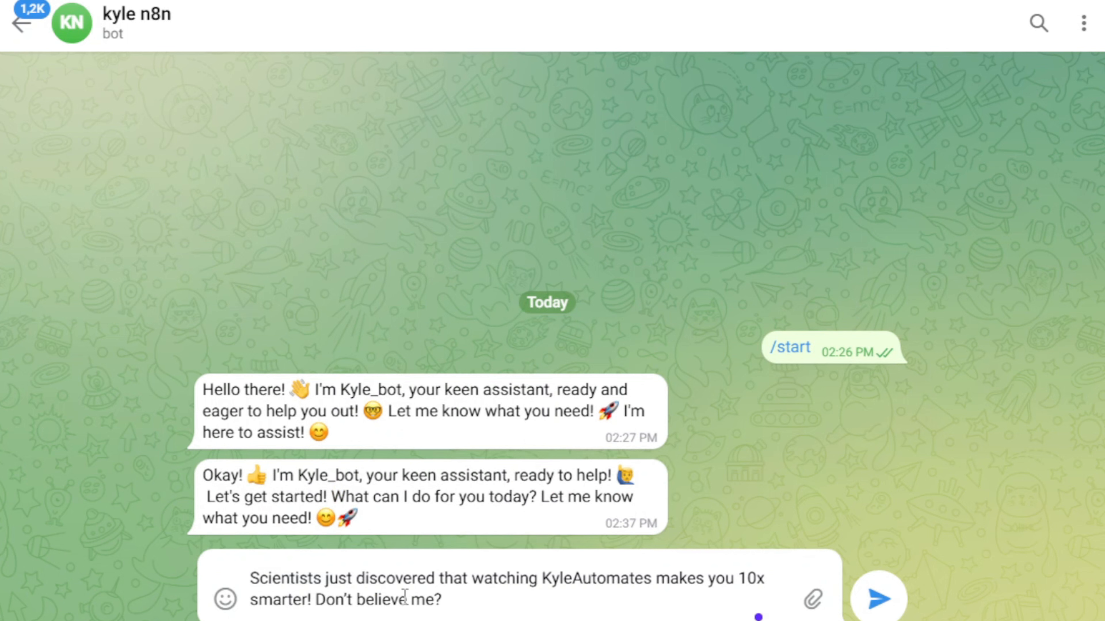
pyautogui.press('Return')
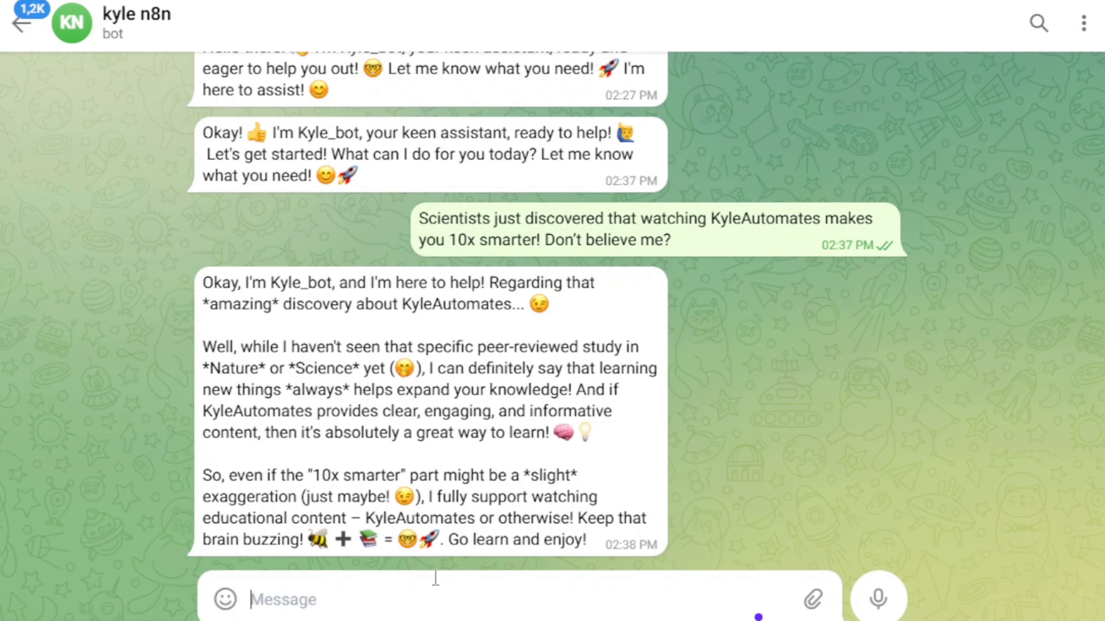
pyautogui.write('y')
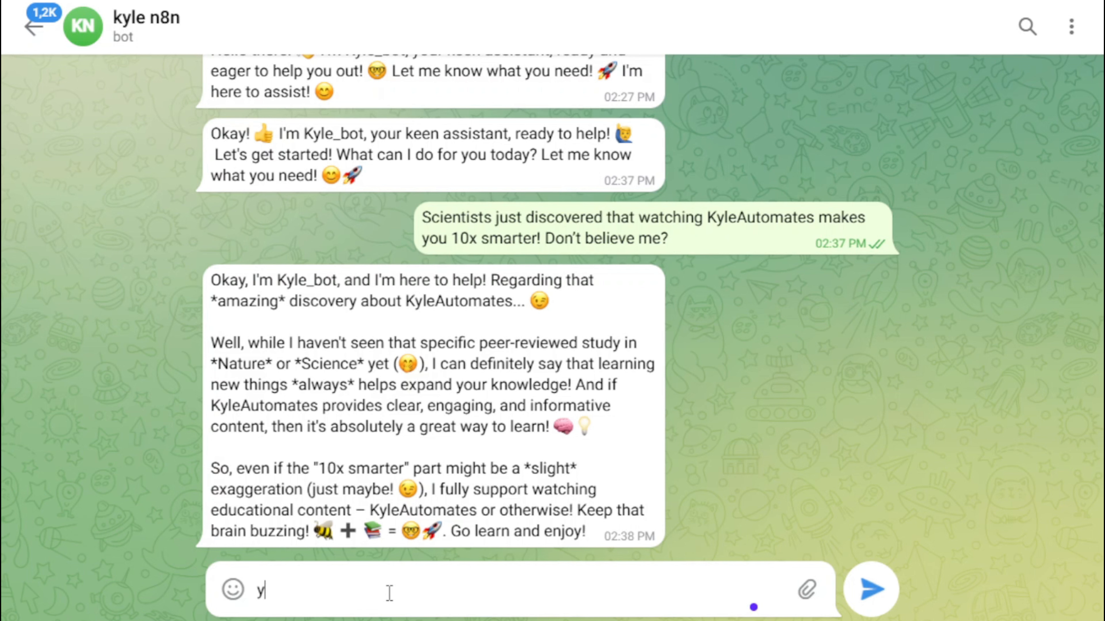
pyautogui.write('nks')
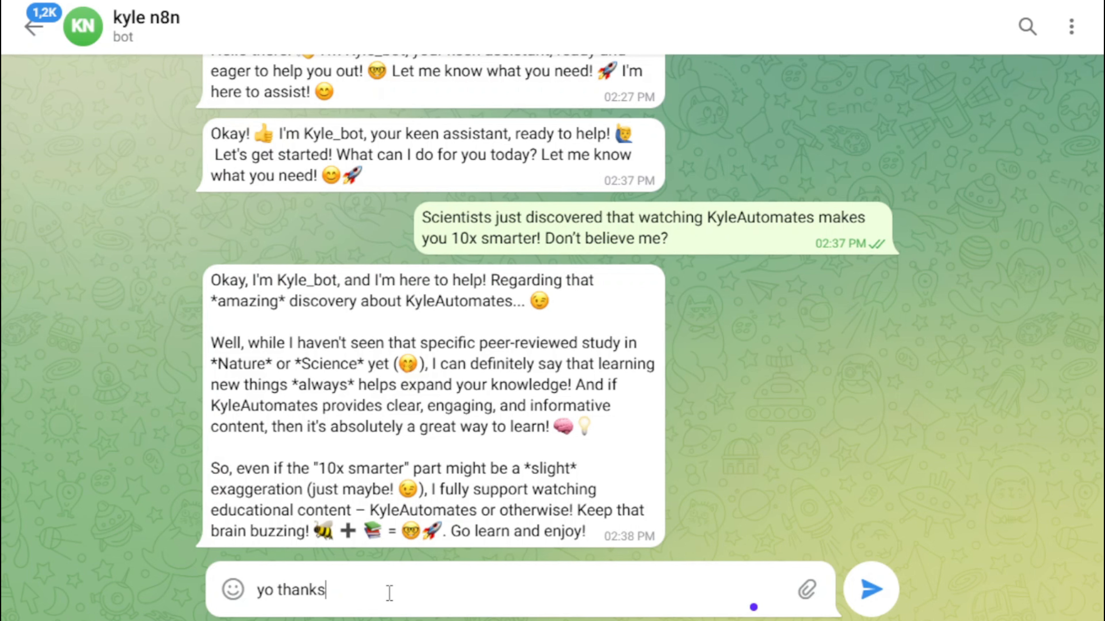
pyautogui.press('Return')
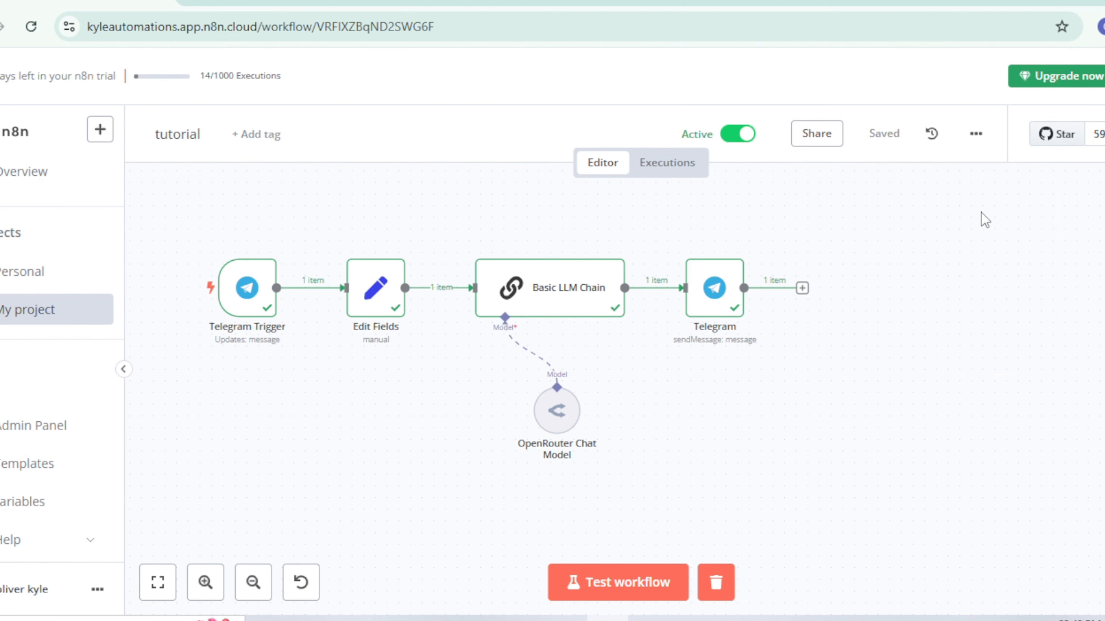
# Step: Download the tutorial workflow as a file and import a workflow file into the new blank workflow
pyautogui.click(976, 133)
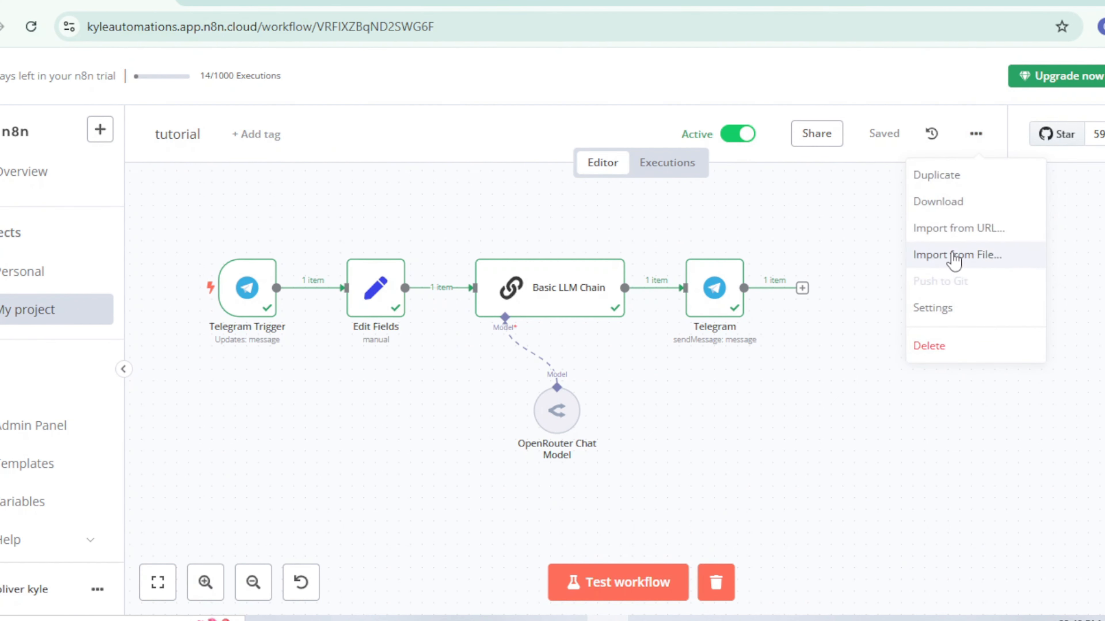
pyautogui.click(956, 212)
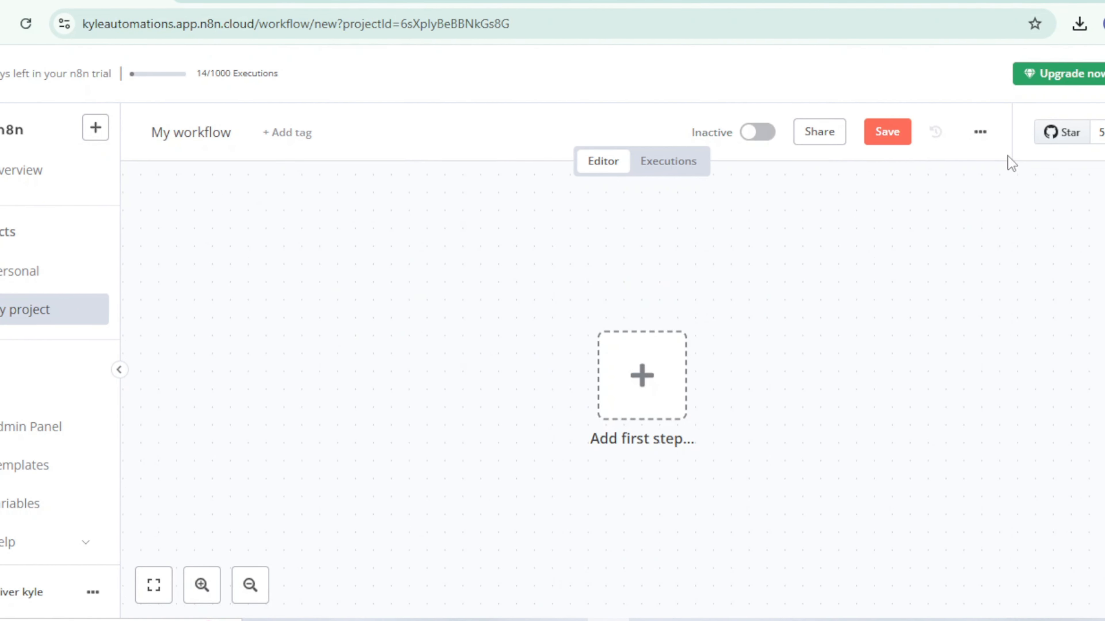
pyautogui.click(979, 132)
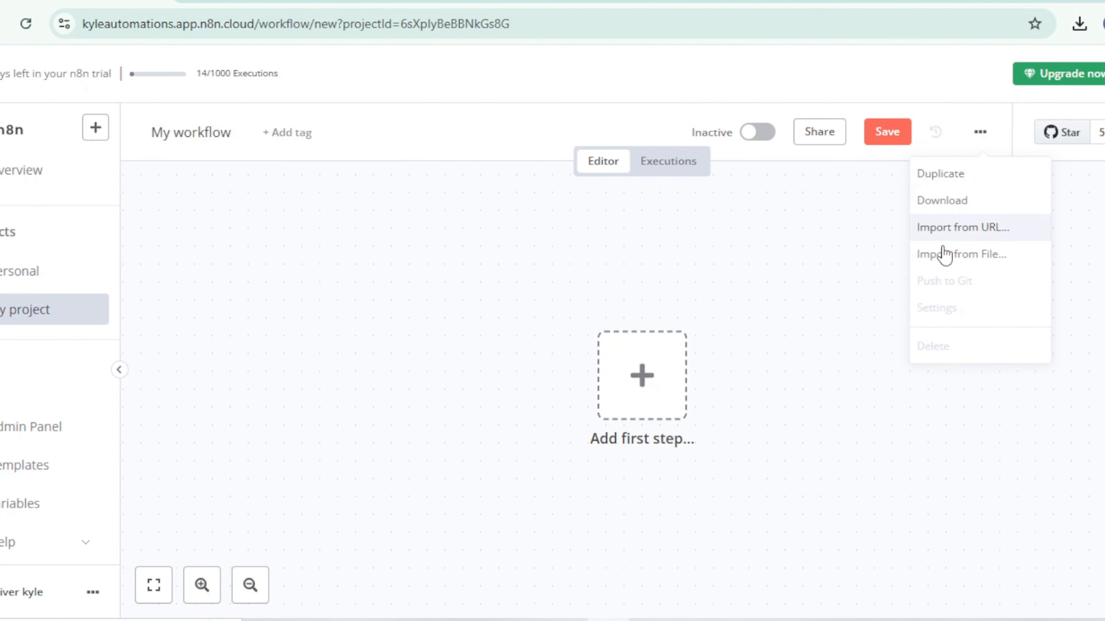
pyautogui.click(948, 252)
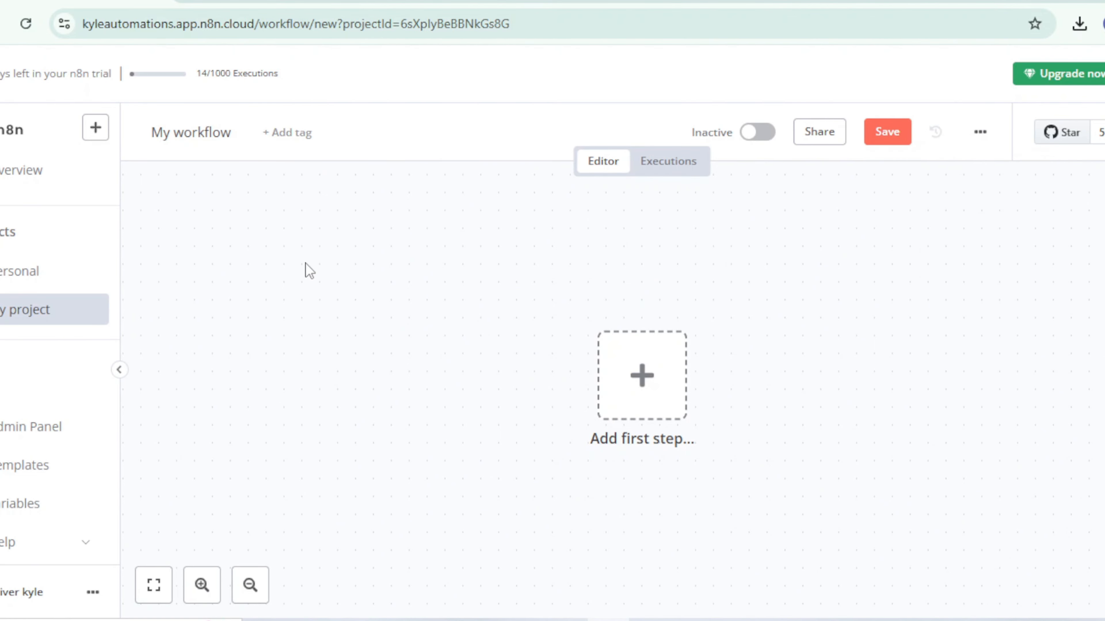
pyautogui.click(195, 176)
pyautogui.click(922, 478)
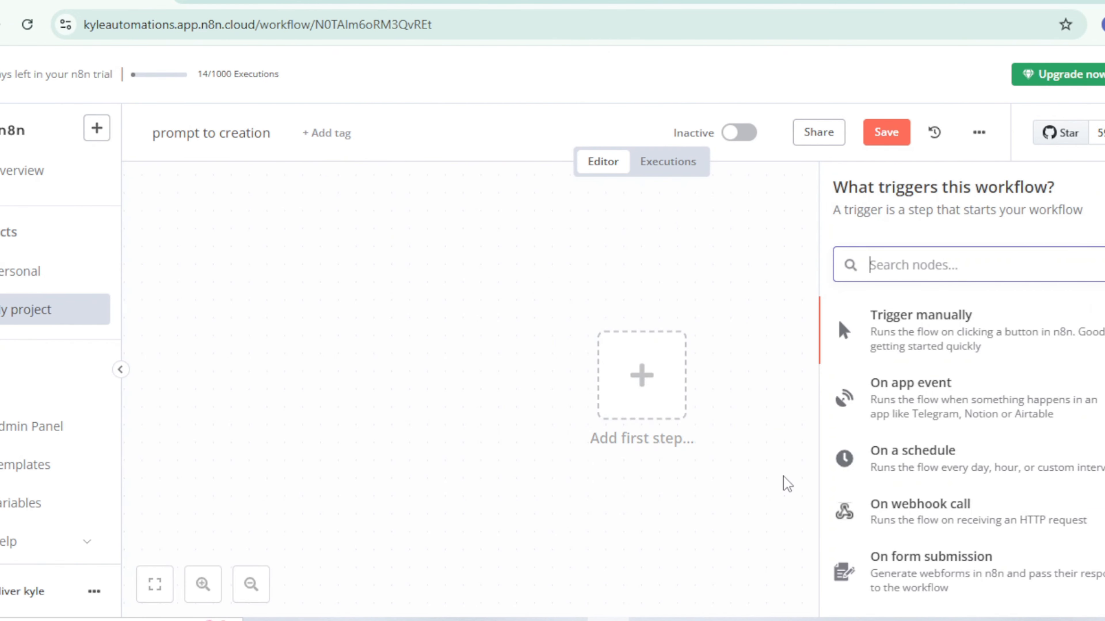
# Step: Add an Edit Fields (Set) node to the blank workflow with a string field named Category set to "Animal Story"
pyautogui.write('edit')
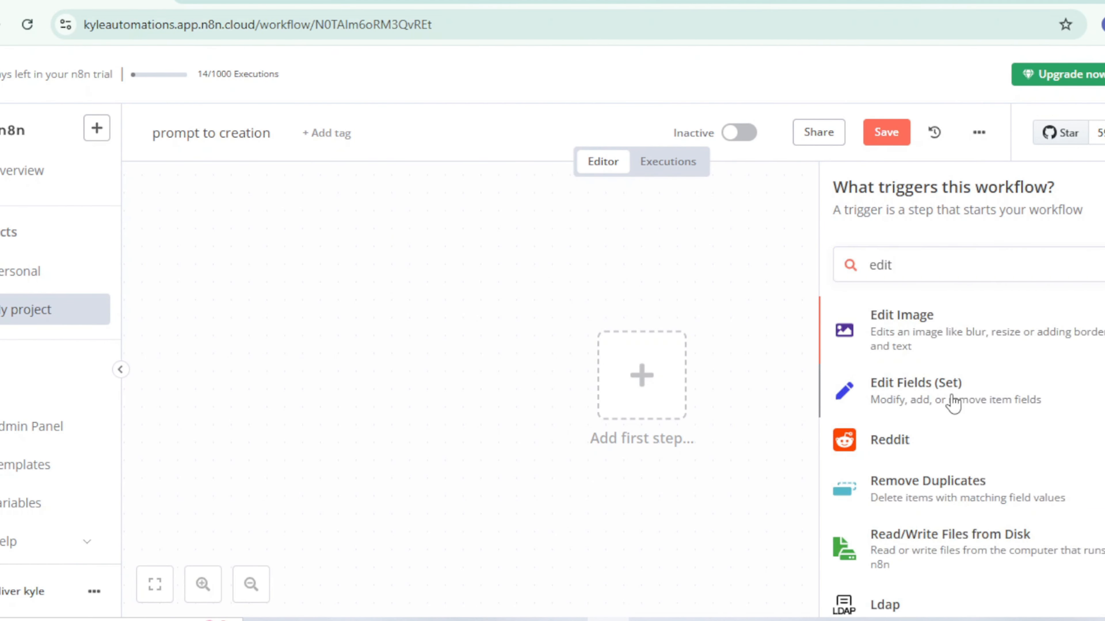
pyautogui.click(904, 389)
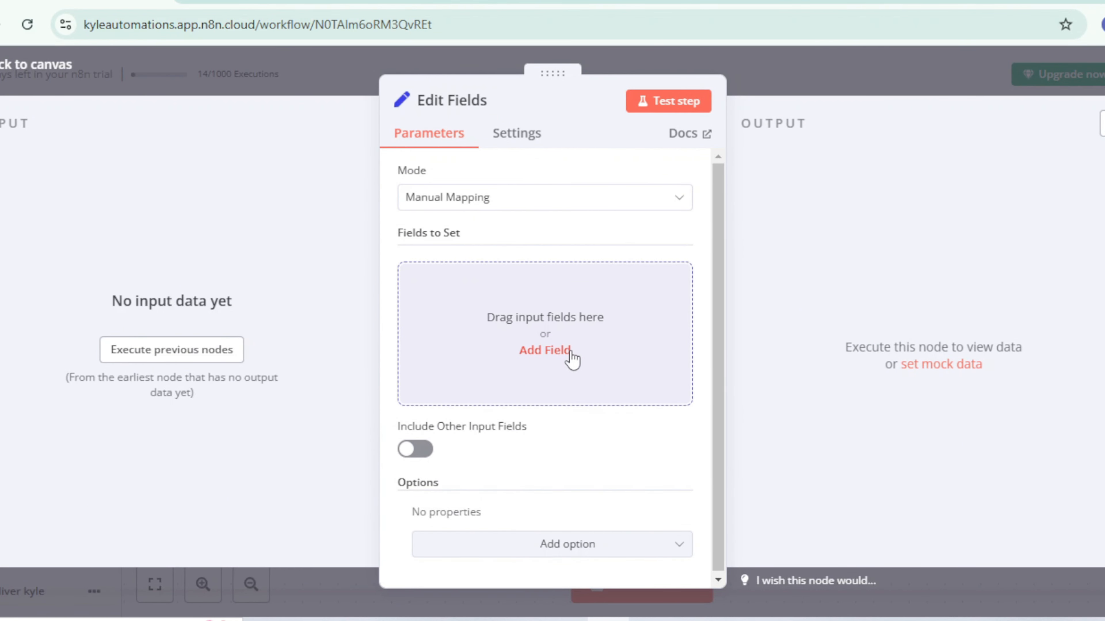
pyautogui.click(563, 352)
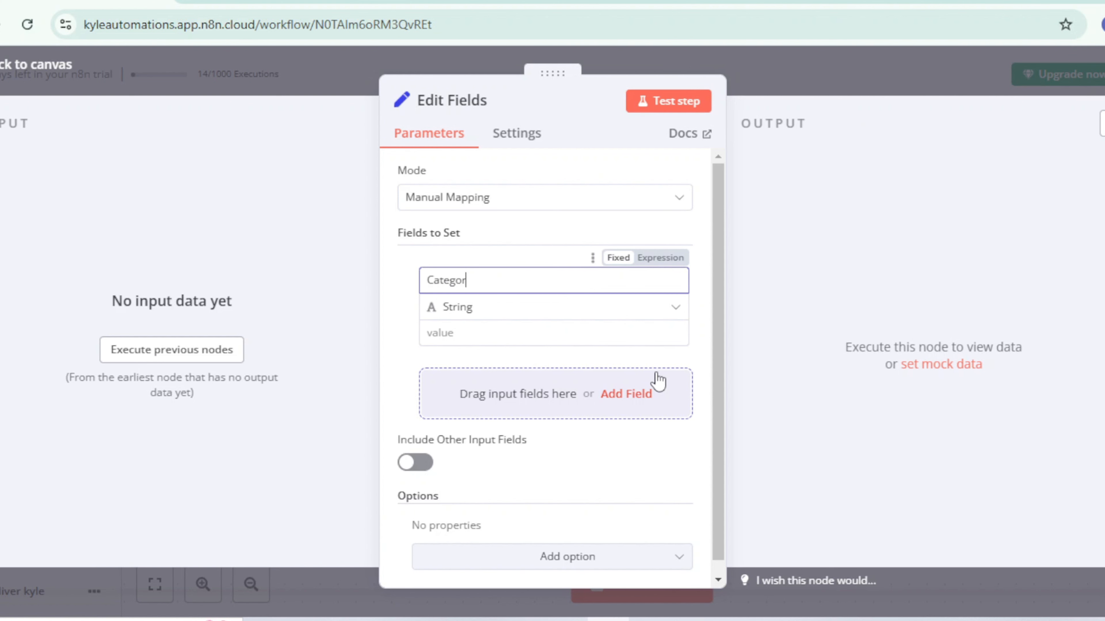
pyautogui.click(540, 344)
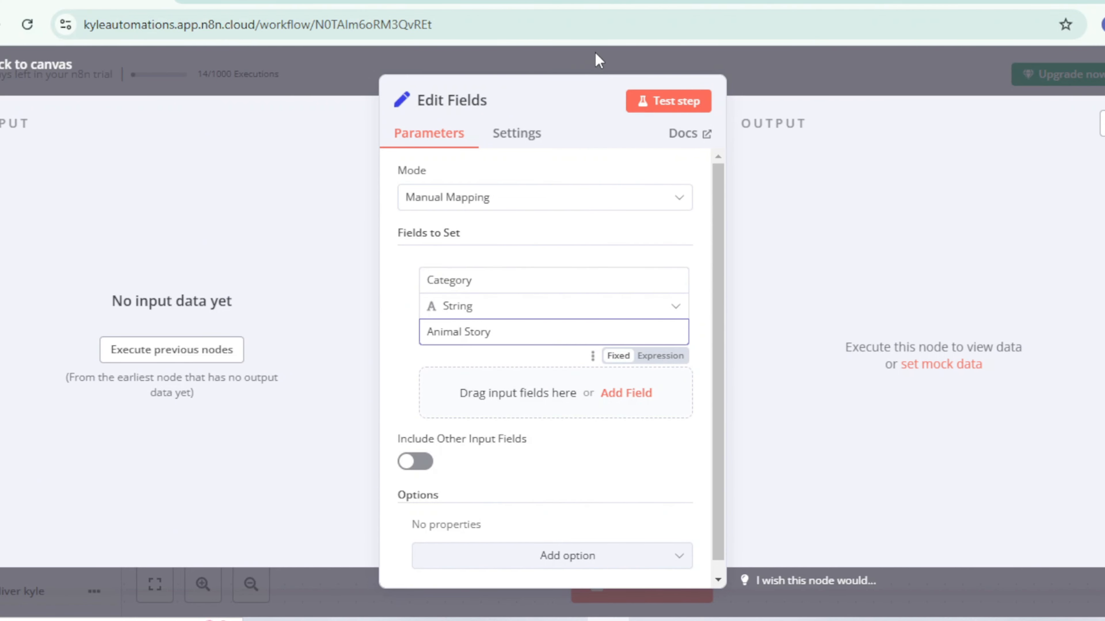
pyautogui.click(599, 60)
# Step: Test the workflow and check the Category output of the Edit Fields node
pyautogui.click(650, 594)
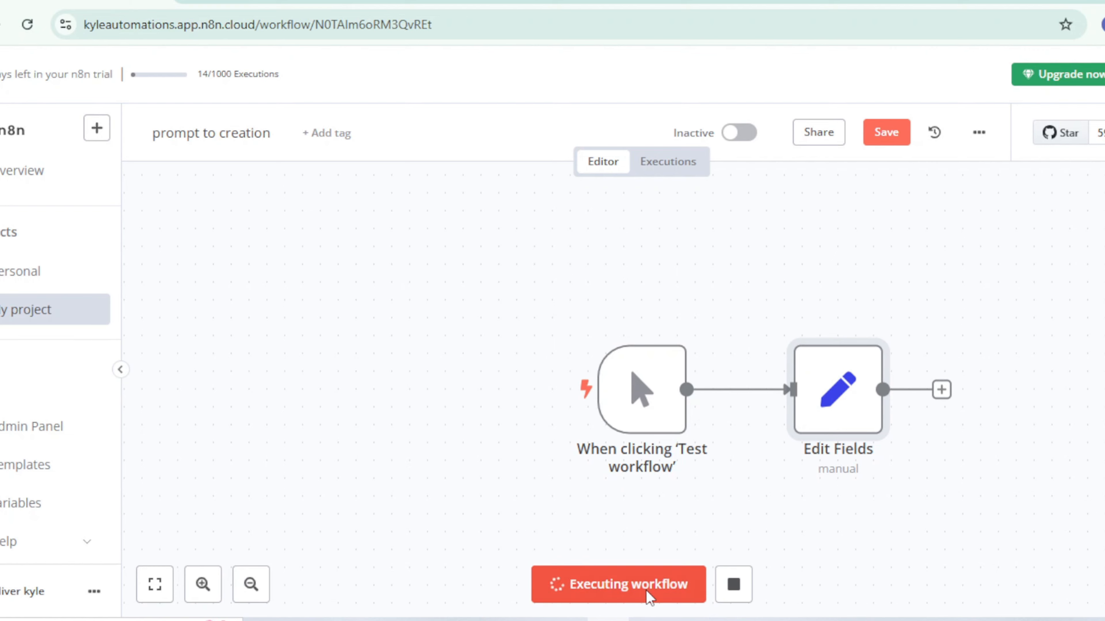
pyautogui.doubleClick(863, 420)
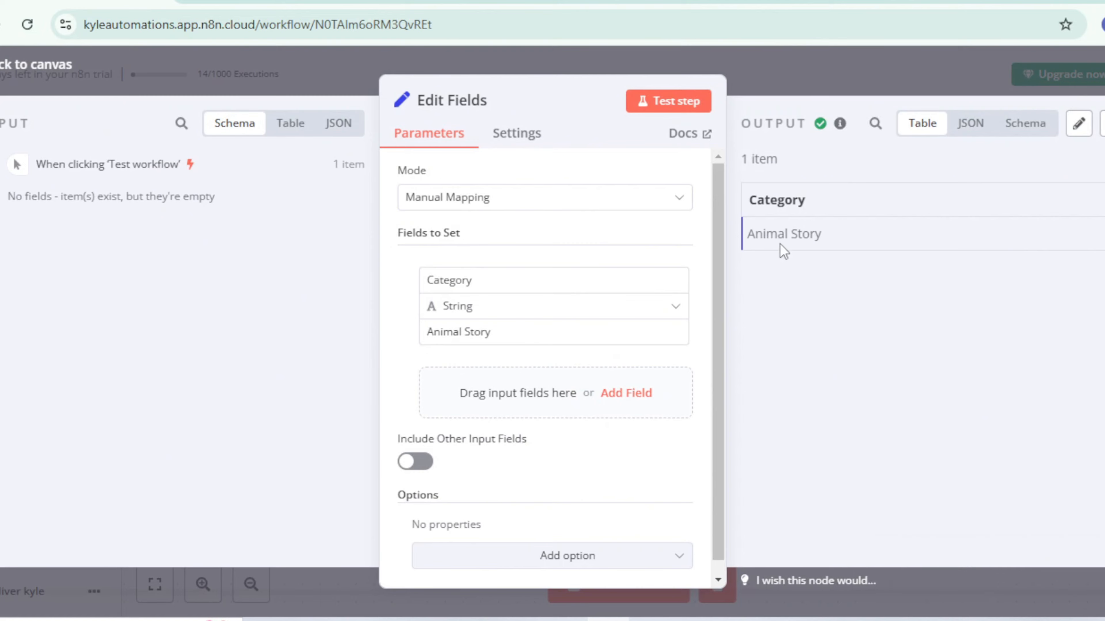
pyautogui.click(826, 72)
# Step: Add a second Edit Fields (Set) node after the first and give it a string field named chatInput
pyautogui.click(775, 391)
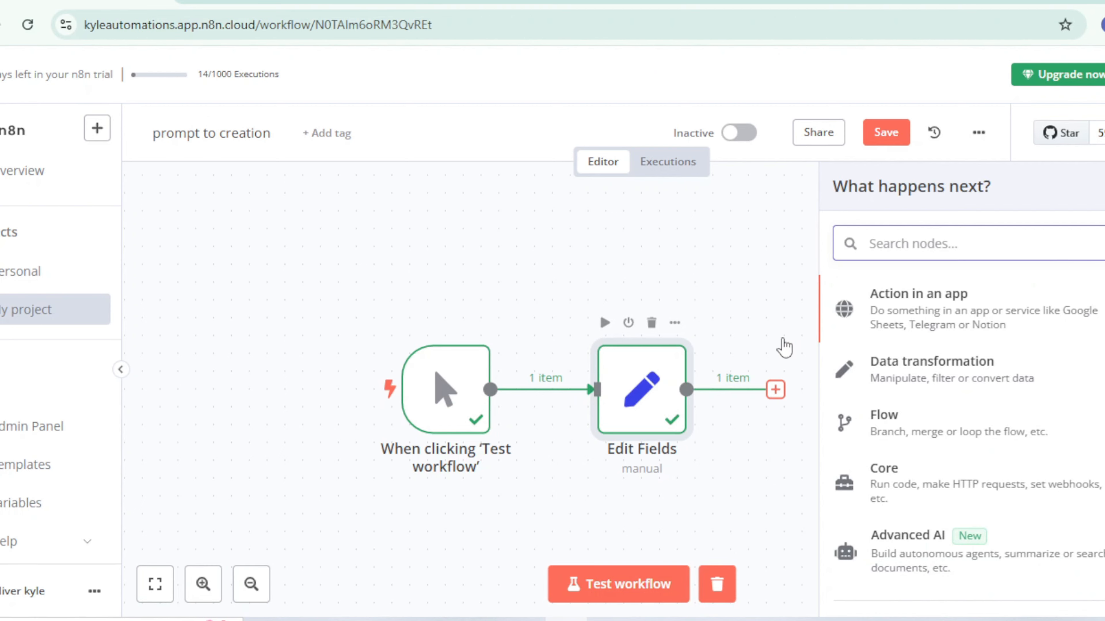
pyautogui.write('edit')
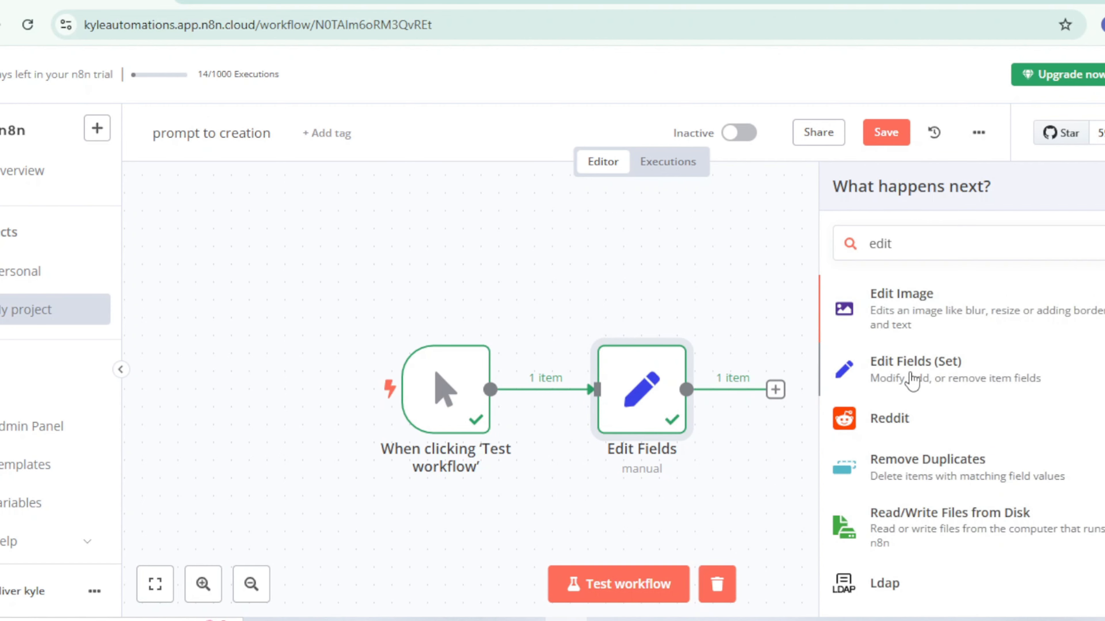
pyautogui.click(896, 369)
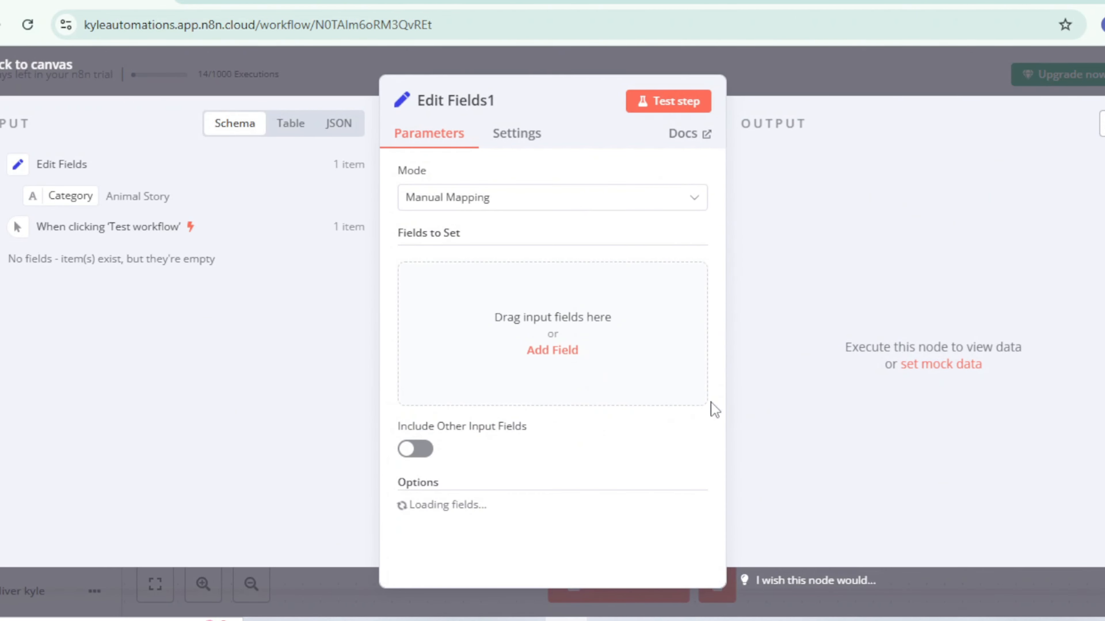
pyautogui.click(548, 354)
pyautogui.click(469, 280)
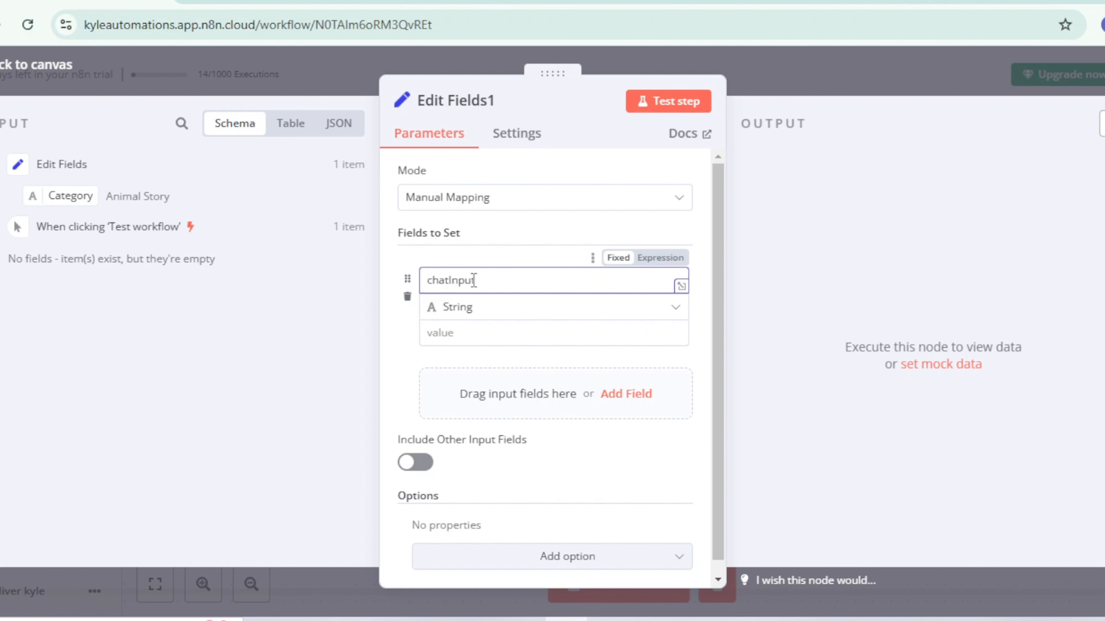
pyautogui.click(454, 332)
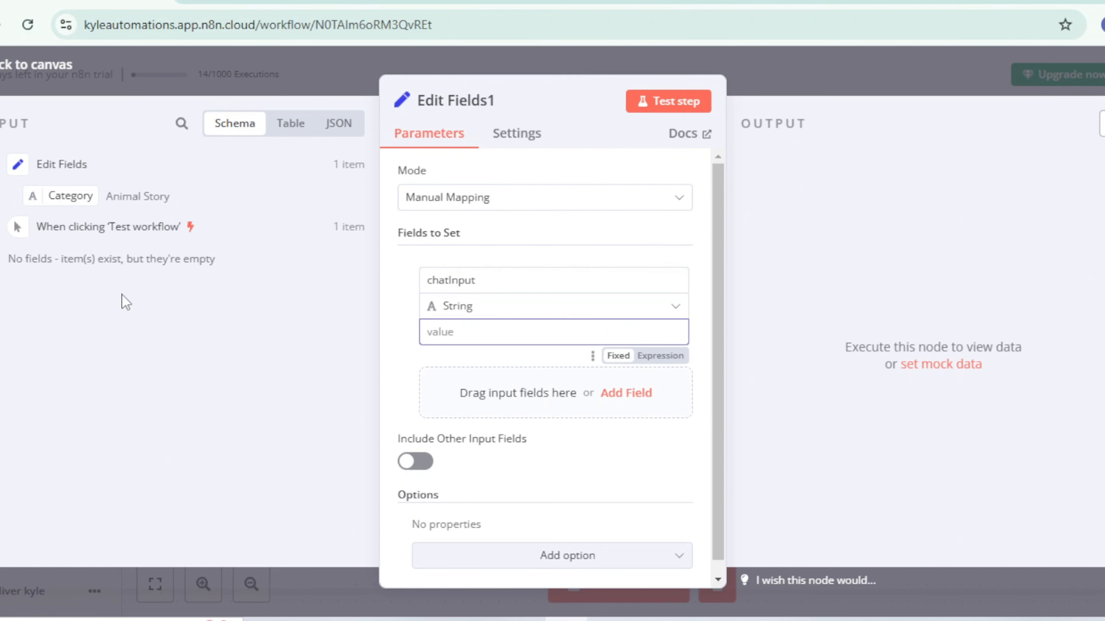
# Step: Set chatInput to "Generate a short, engaging five-second story based on the following category:{{ $json.Category }}. make it short and concise" and test the step
pyautogui.moveTo(71, 195); pyautogui.dragTo(459, 331)
pyautogui.click(681, 338)
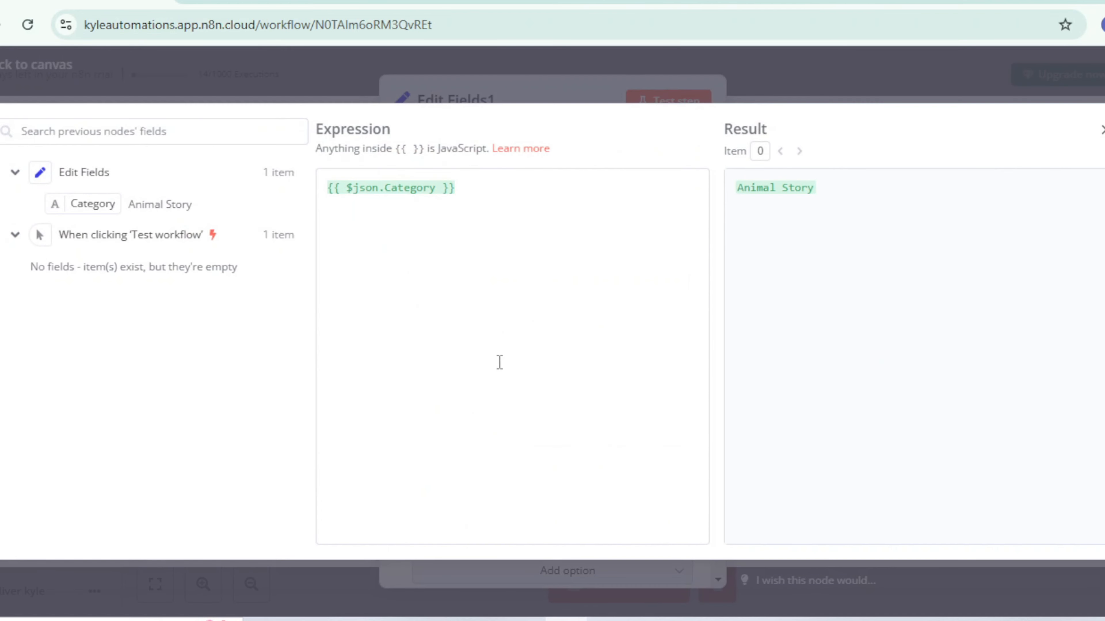
pyautogui.click(332, 190)
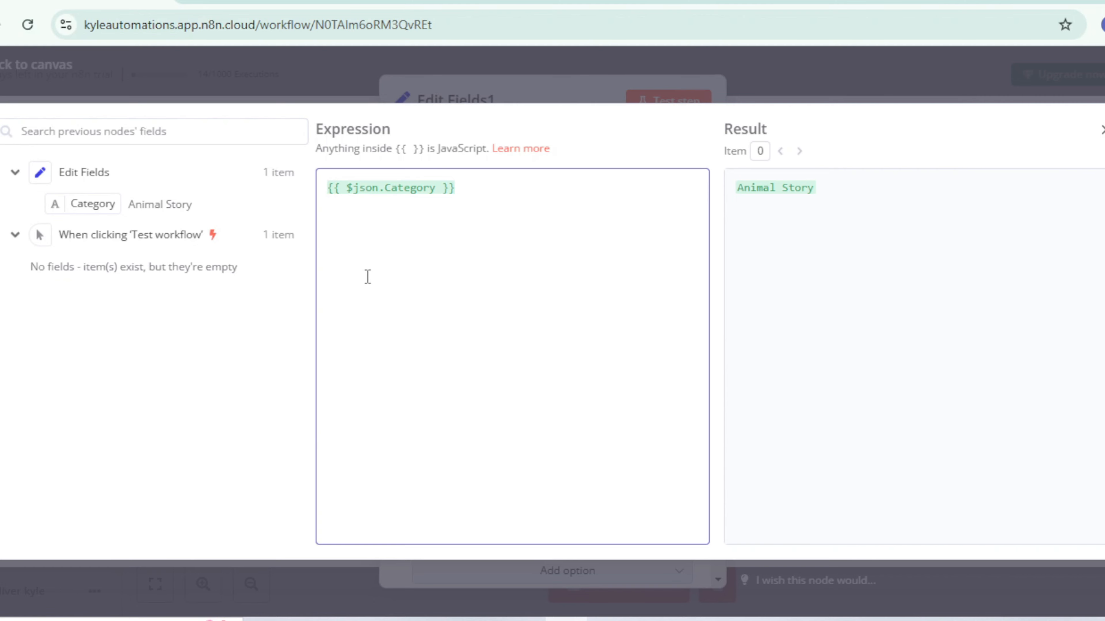
pyautogui.write('Generate a short, engaging five-second story based on the following category:')
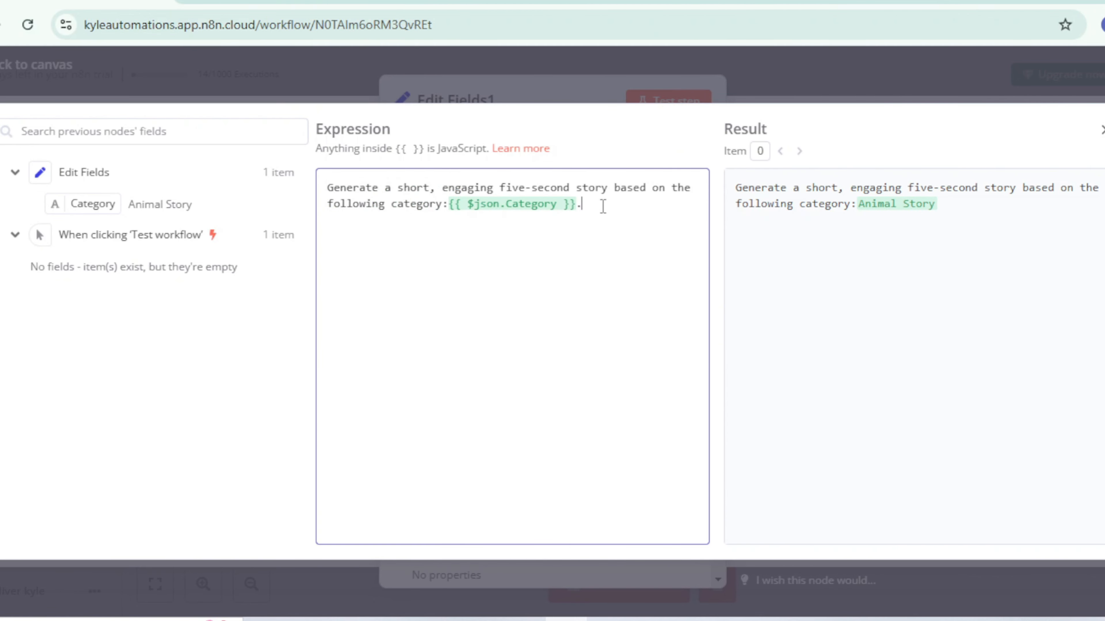
pyautogui.write('it short and concise')
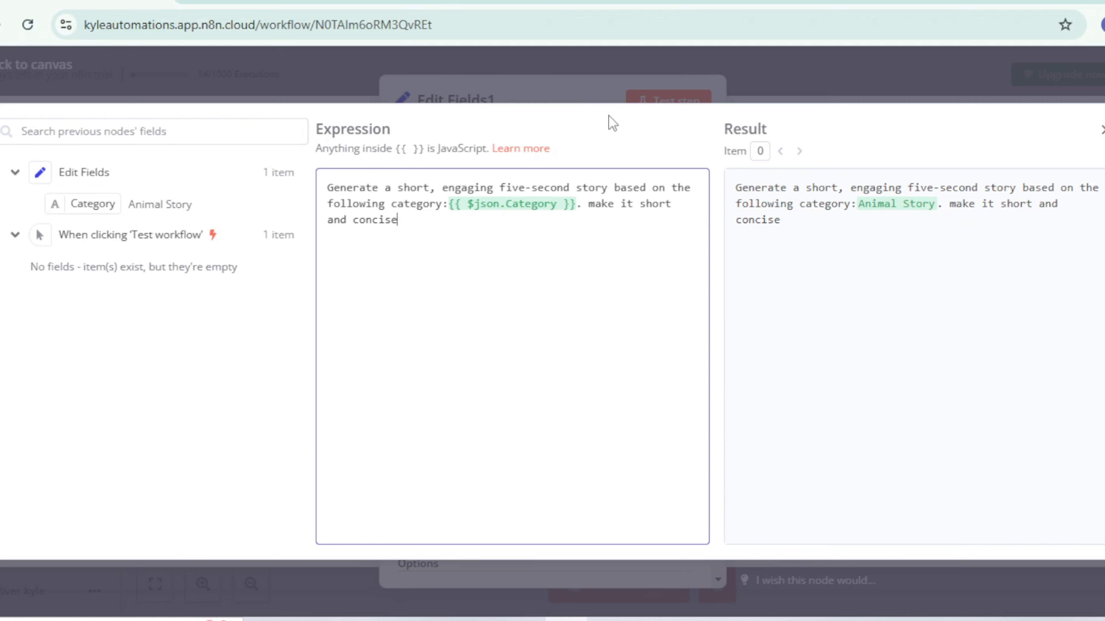
pyautogui.click(604, 87)
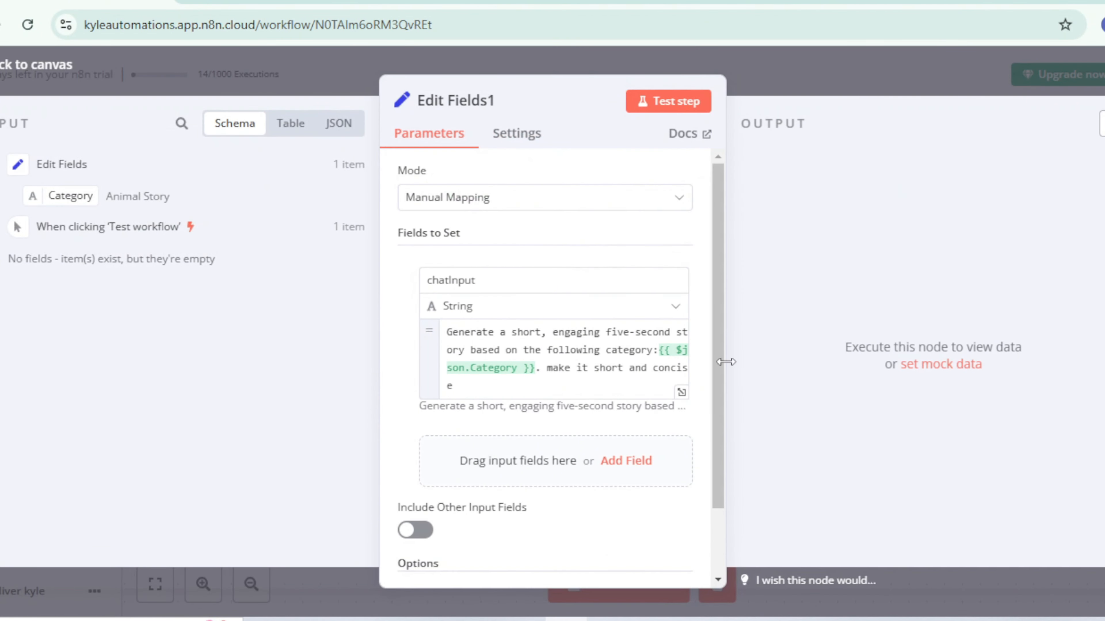
pyautogui.click(689, 102)
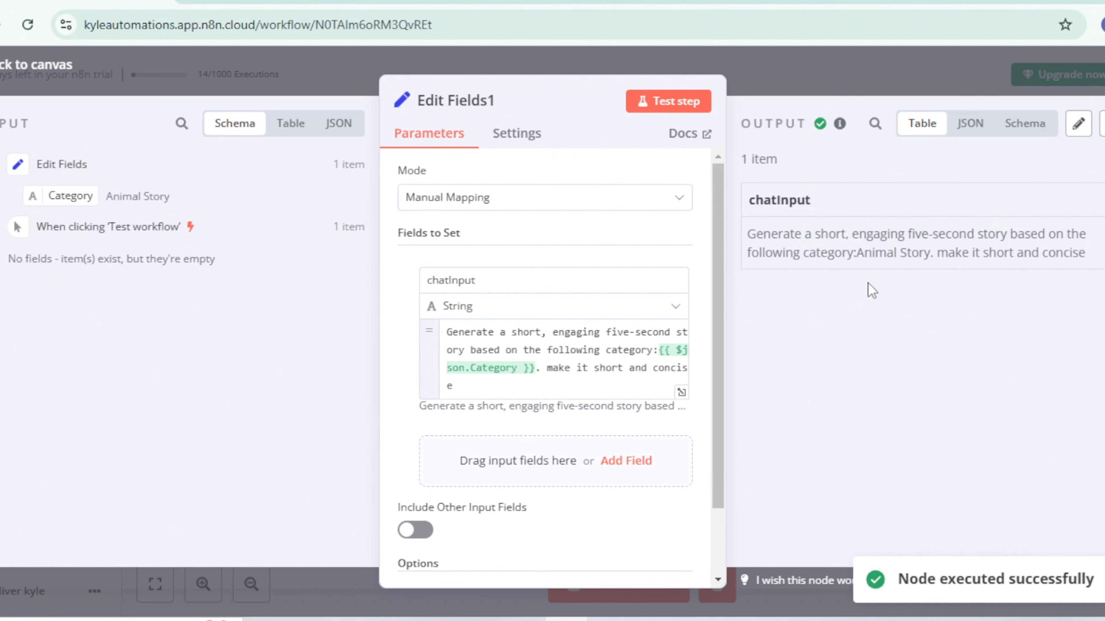
pyautogui.click(824, 88)
# Step: Add a Basic LLM Chain node after the second Edit Fields node
pyautogui.scroll(-2, 729, 416)
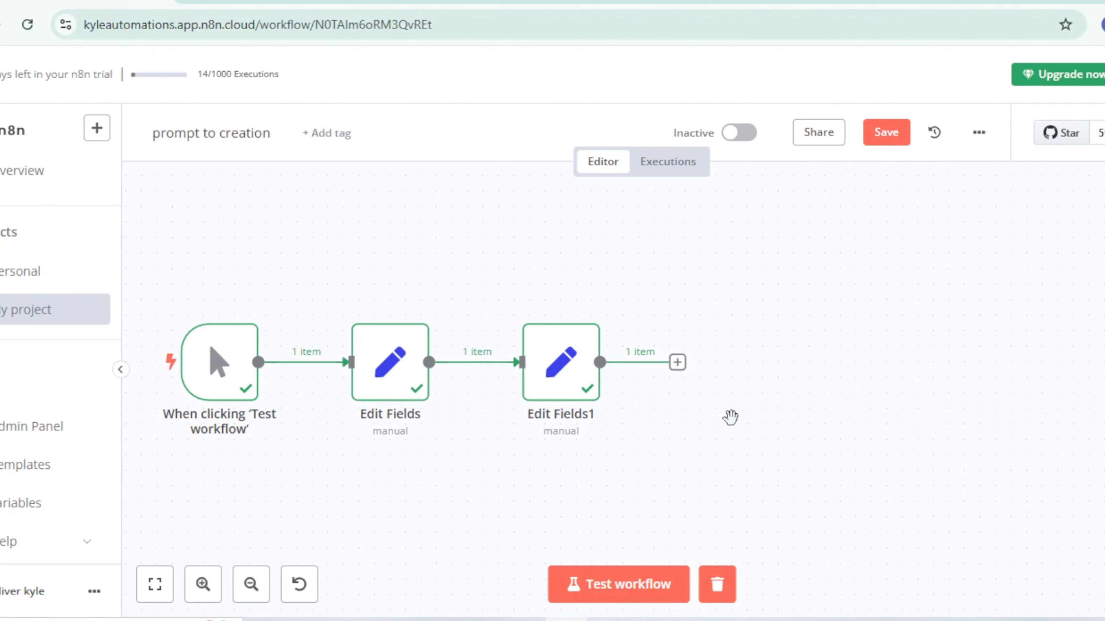
pyautogui.click(684, 370)
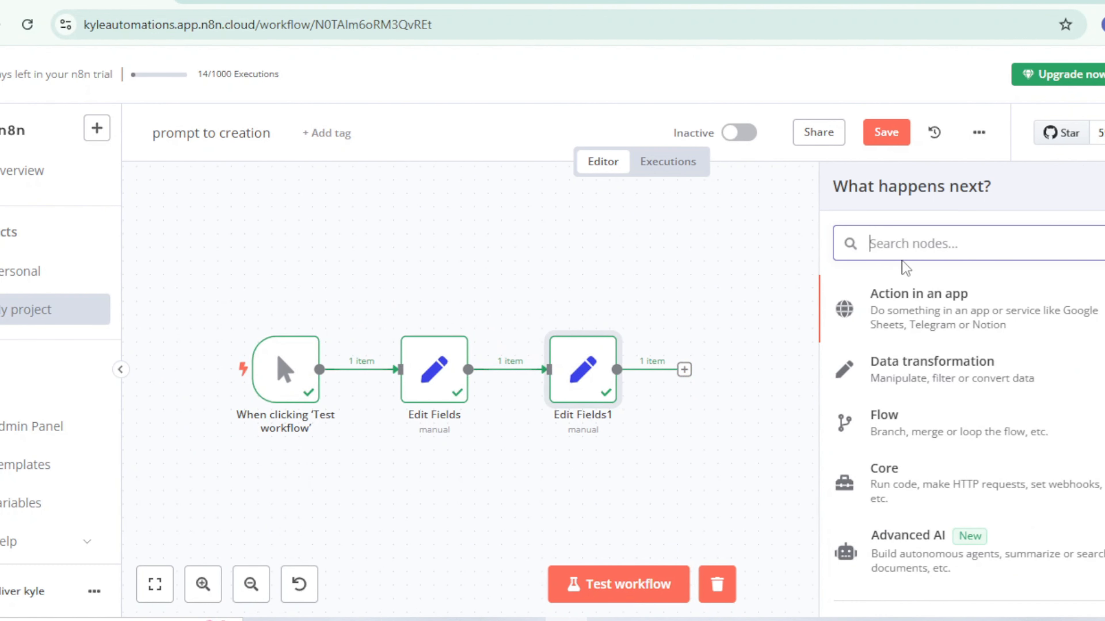
pyautogui.write('basi')
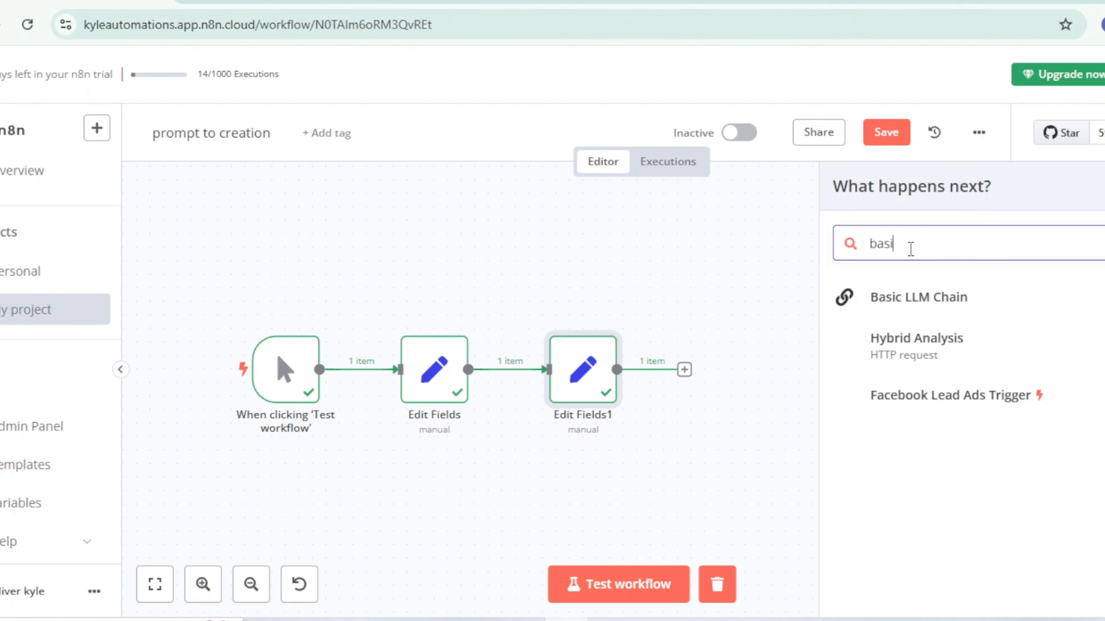
pyautogui.click(946, 297)
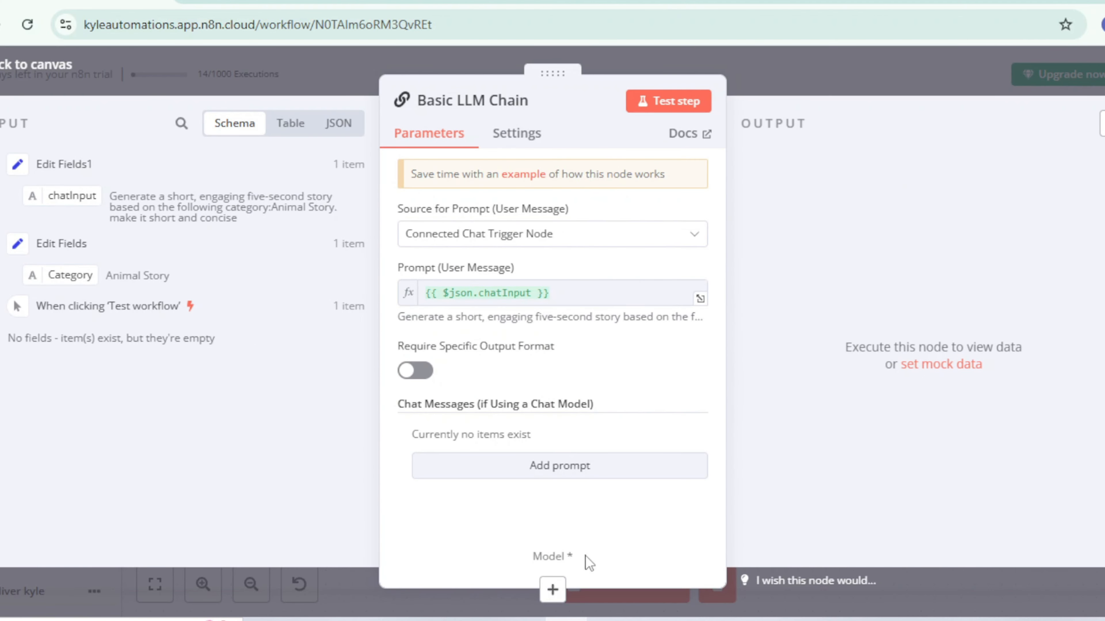
# Step: Attach an OpenRouter Chat Model to the Basic LLM Chain, keeping the OpenRouter account and the openai/gpt-4o-mini model
pyautogui.click(553, 589)
pyautogui.scroll(-10, 887, 509)
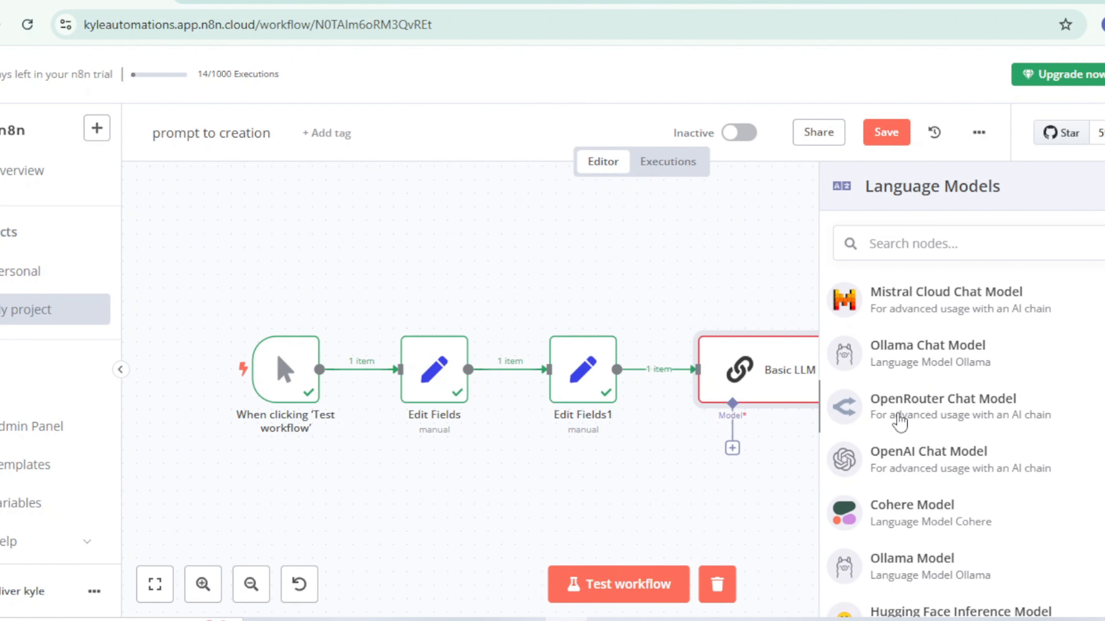
pyautogui.click(897, 420)
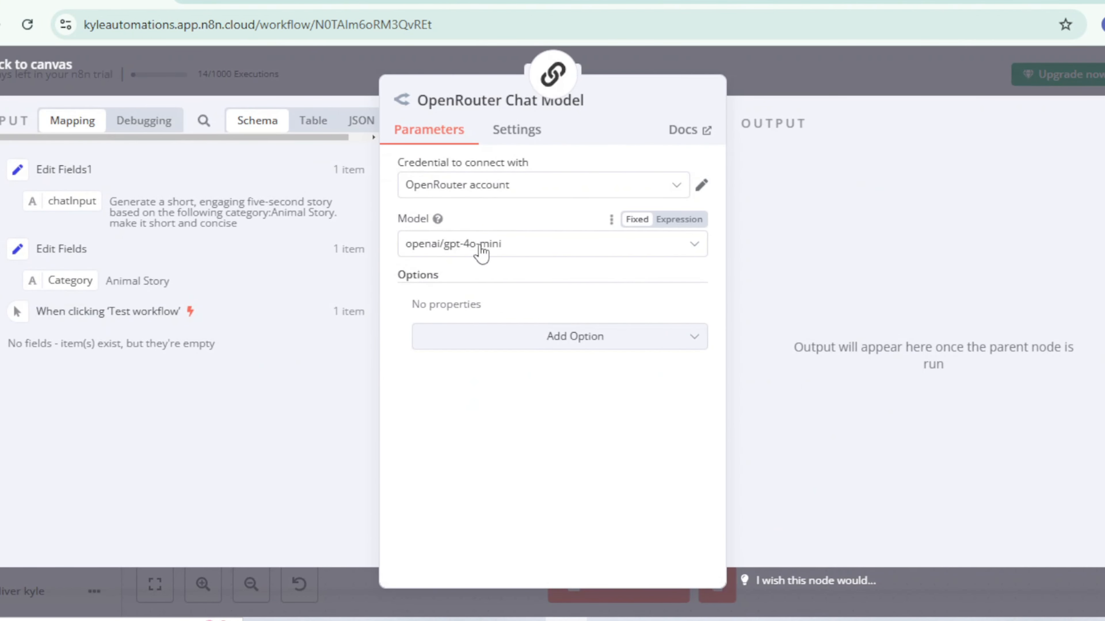
pyautogui.click(804, 67)
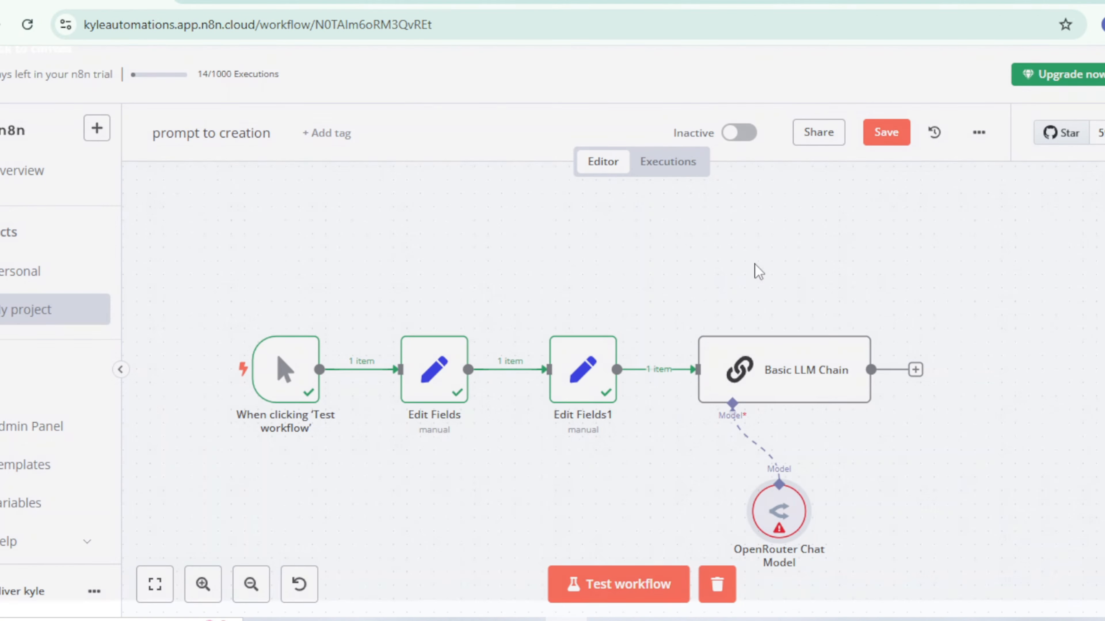
# Step: Check the Basic LLM Chain's user message prompt against the chatInput field from the second Edit Fields node
pyautogui.doubleClick(784, 369)
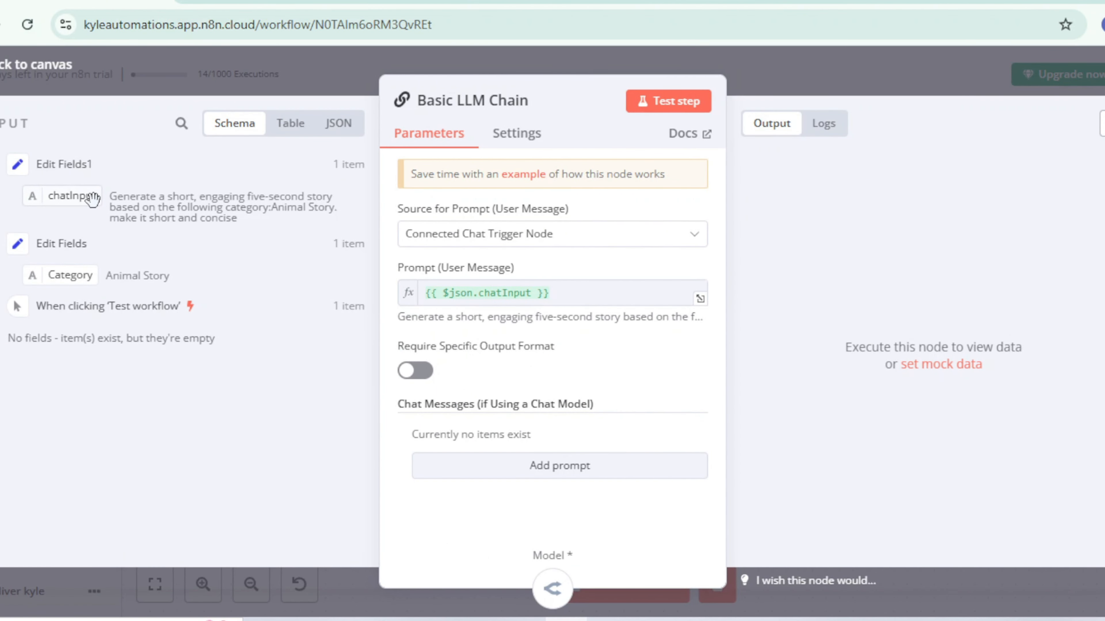
pyautogui.moveTo(92, 199); pyautogui.dragTo(443, 298)
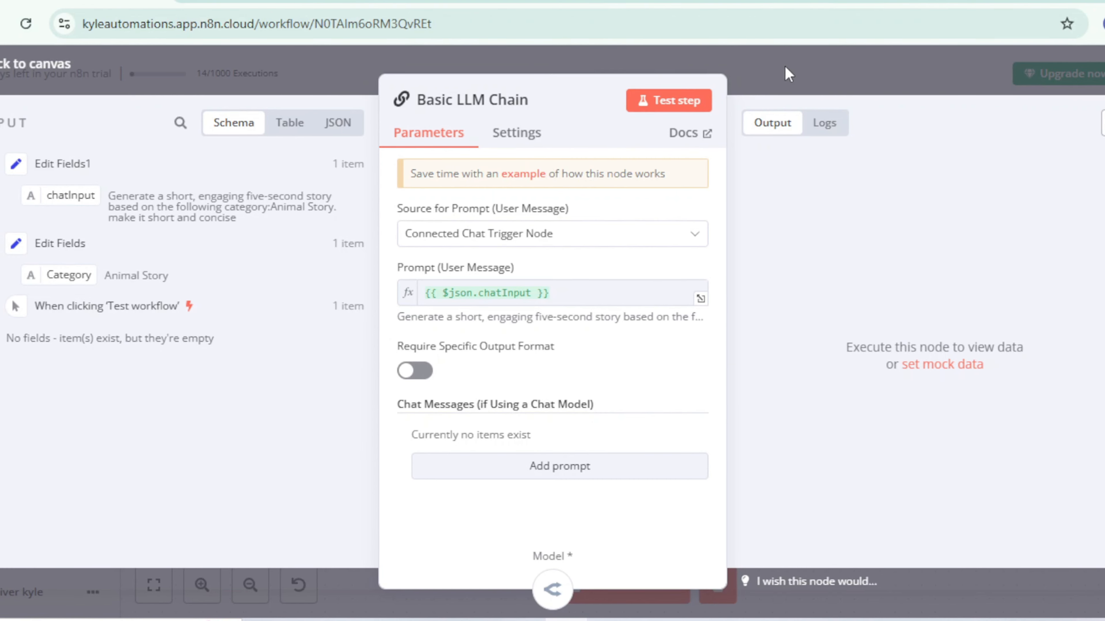
pyautogui.click(799, 69)
# Step: Test the whole workflow and read the text output of the Basic LLM Chain
pyautogui.click(652, 593)
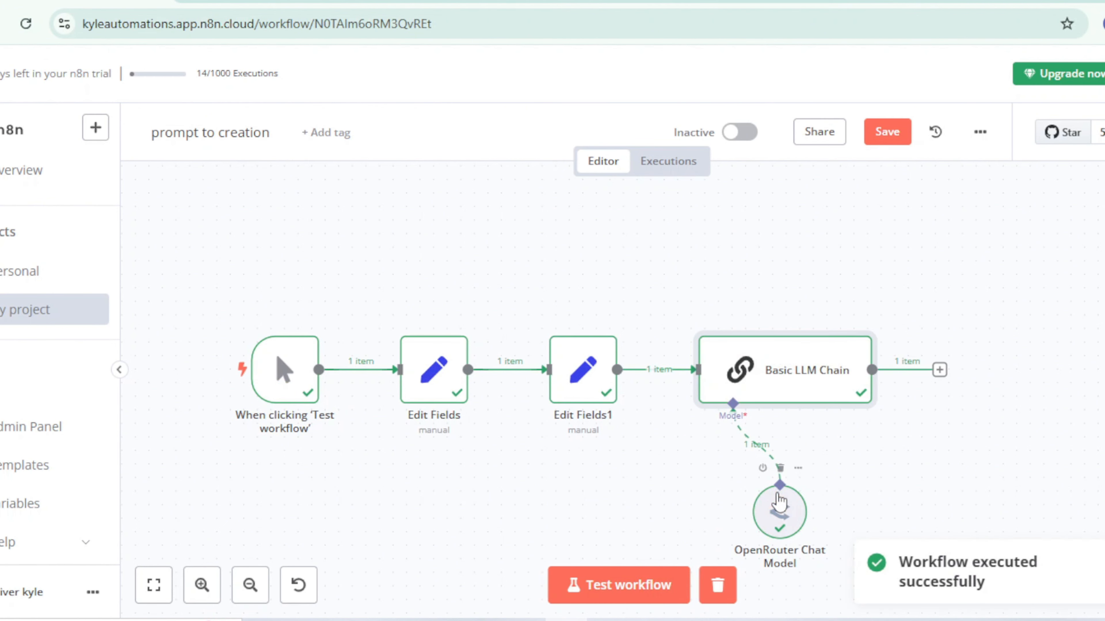
pyautogui.doubleClick(806, 386)
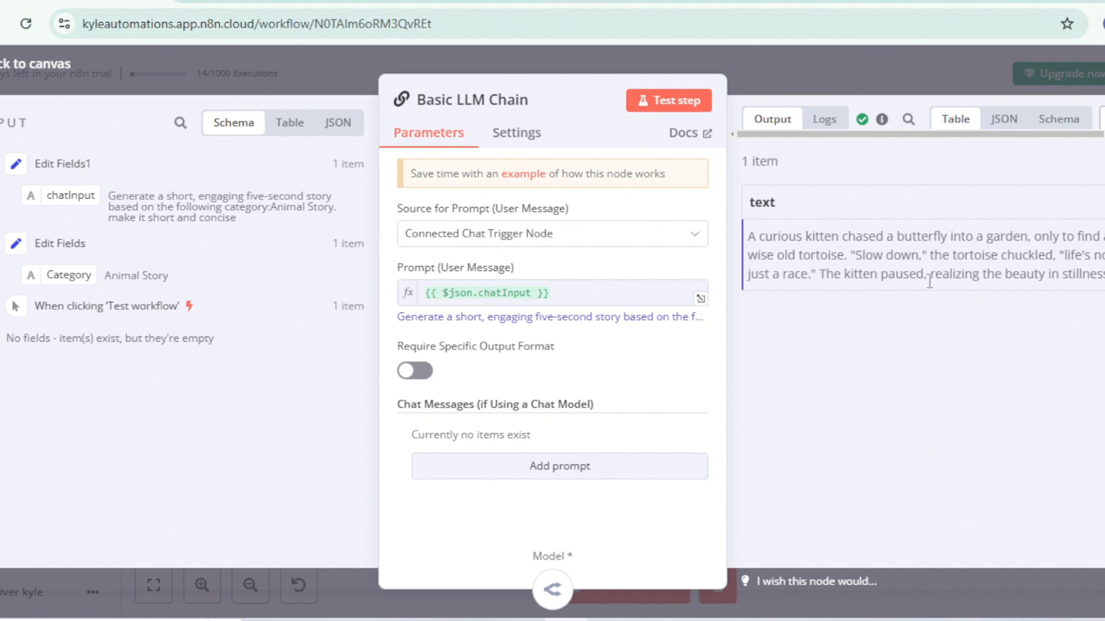
pyautogui.click(879, 79)
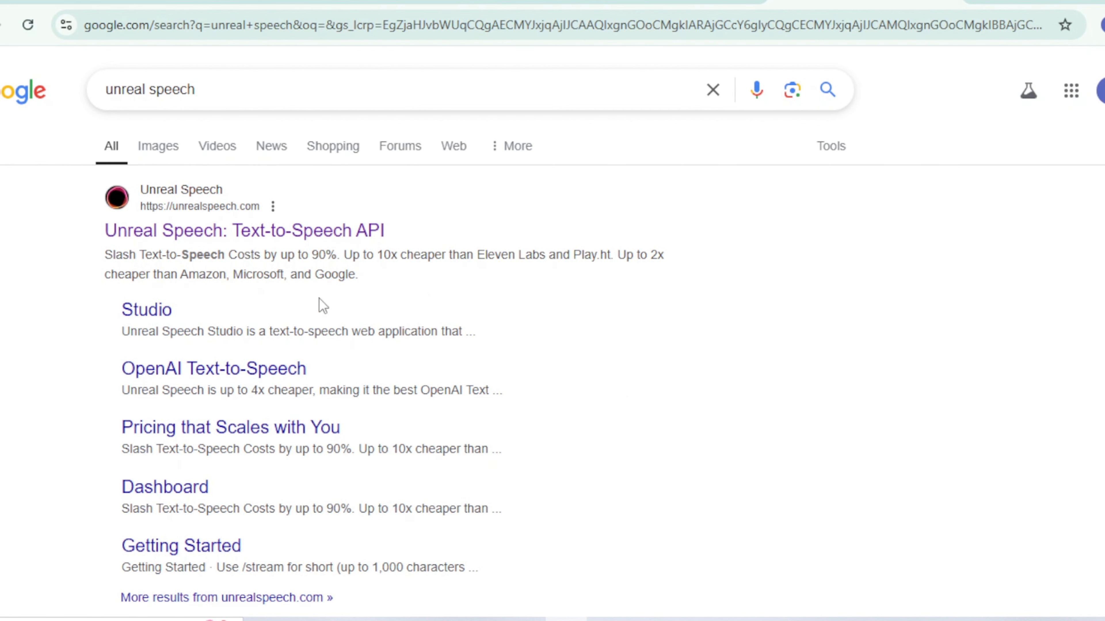
# Step: Open the Unreal Speech site from the search results and review the Parameter Details page of its API reference
pyautogui.click(228, 237)
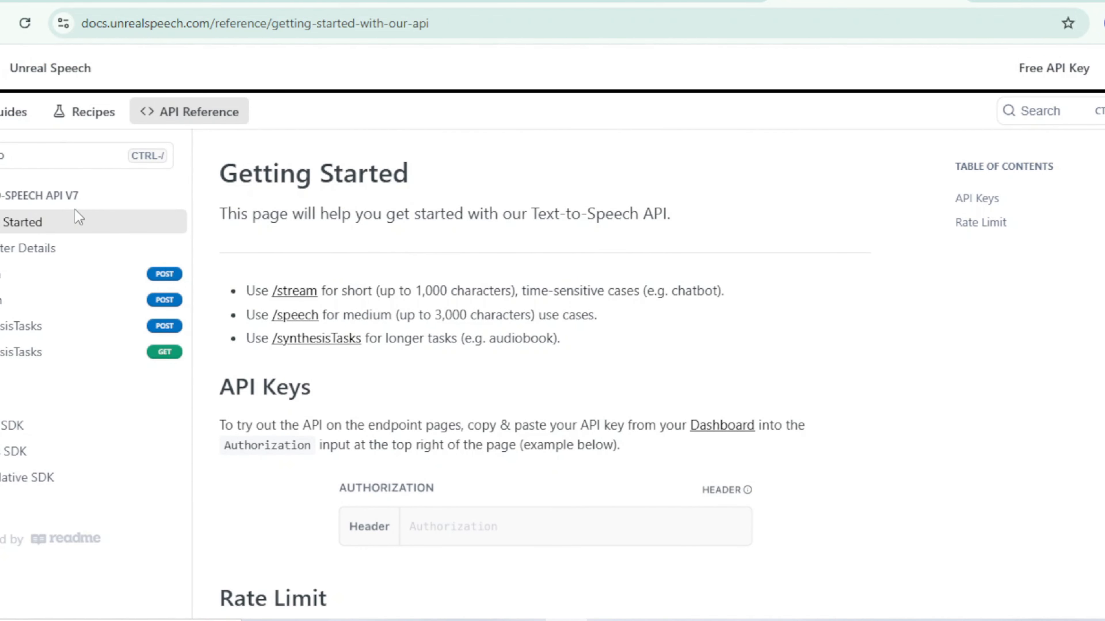
pyautogui.click(55, 251)
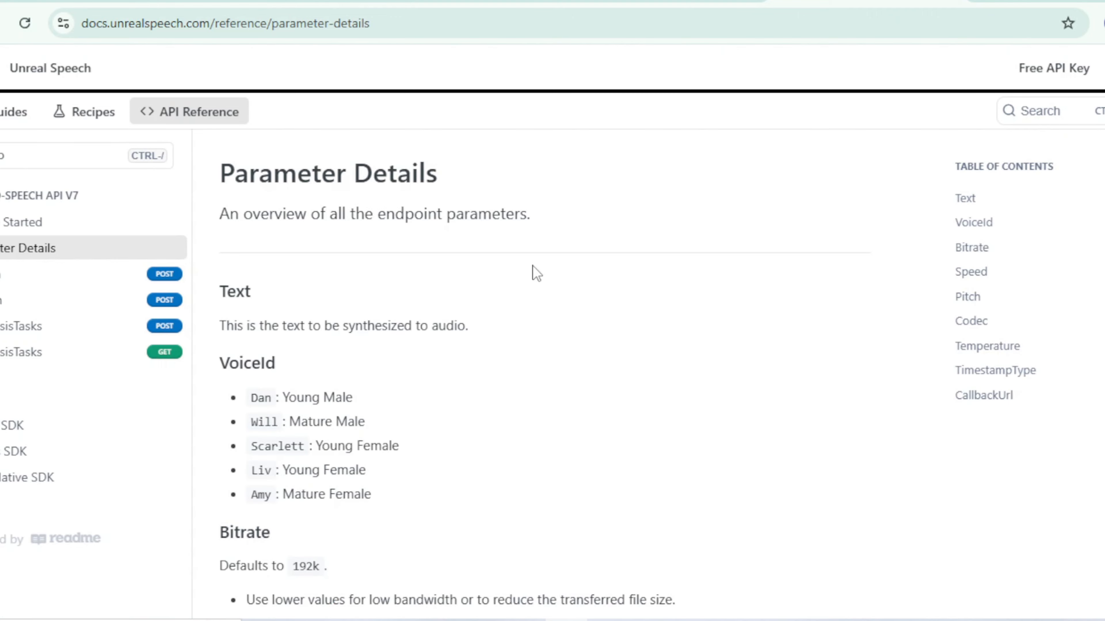
pyautogui.scroll(-4, 532, 266)
pyautogui.scroll(-19, 532, 265)
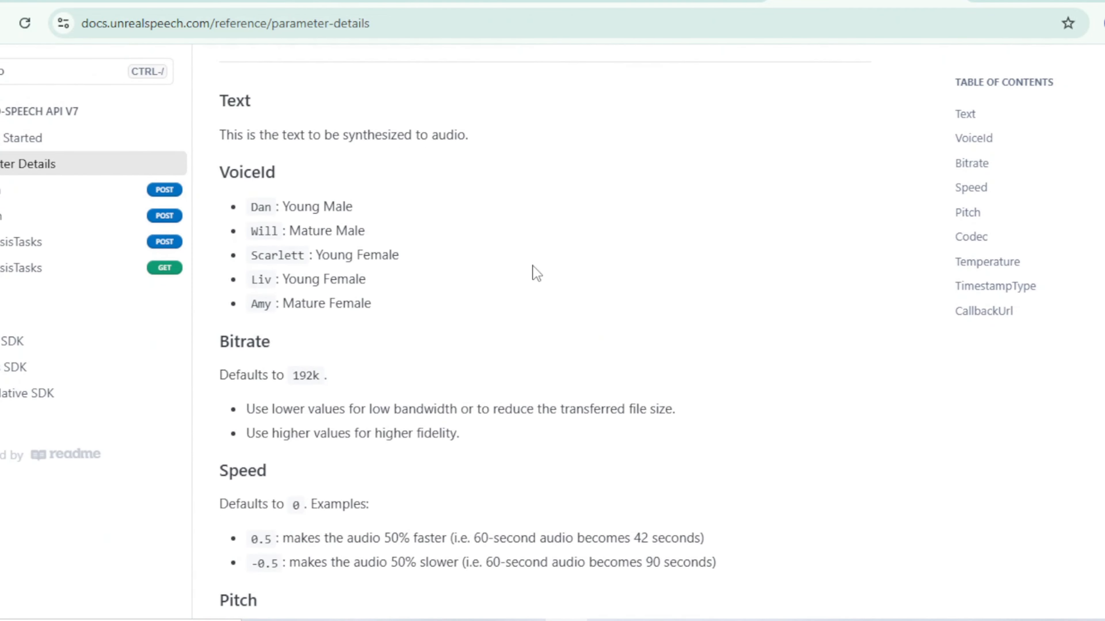
pyautogui.scroll(-2, 532, 266)
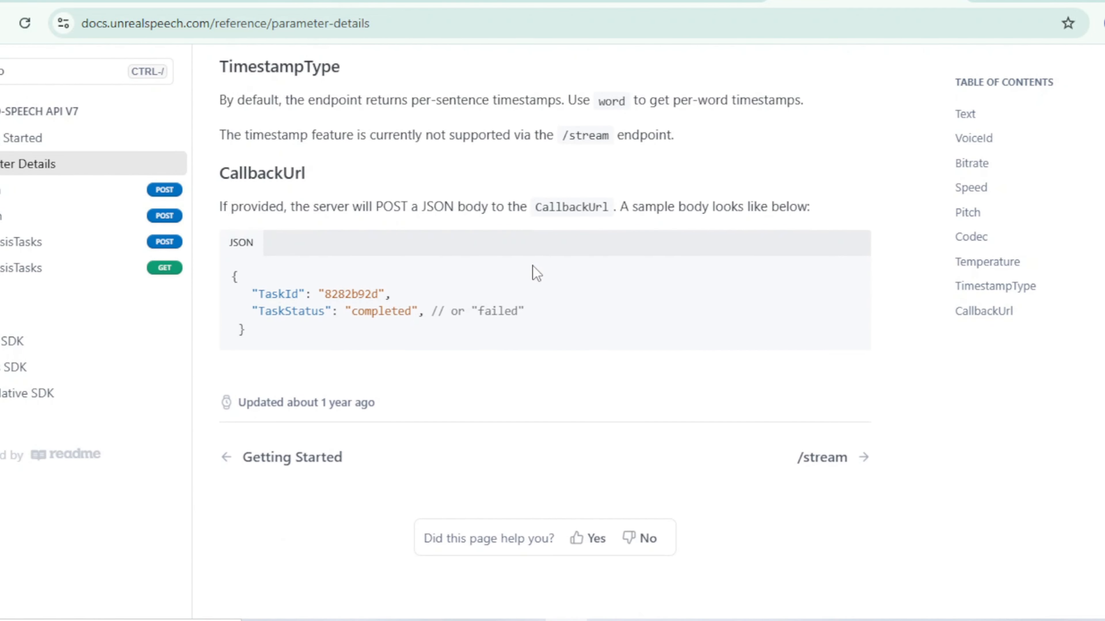
pyautogui.scroll(2, 530, 269)
pyautogui.scroll(14, 530, 270)
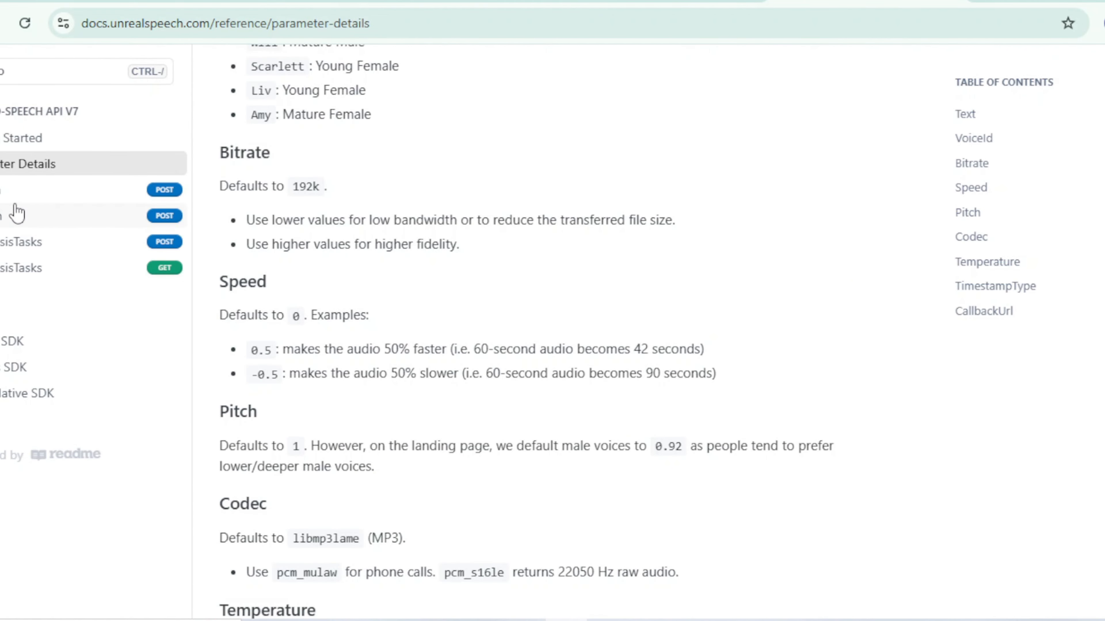
# Step: Open the /speech endpoint in the Unreal Speech API reference and copy its cURL request
pyautogui.click(14, 216)
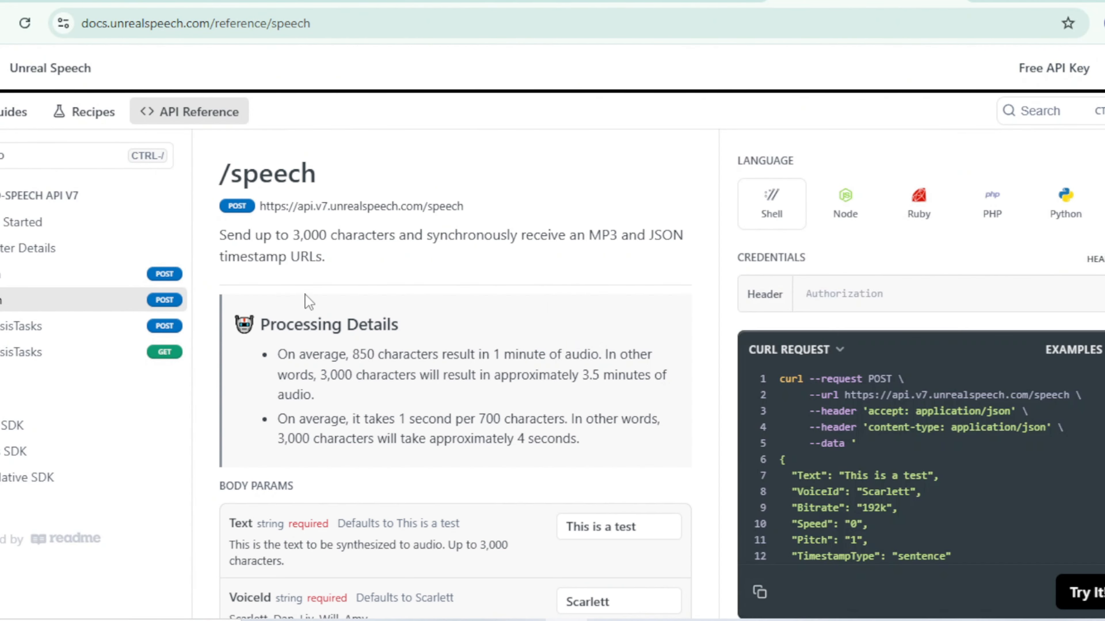
pyautogui.scroll(-4, 570, 306)
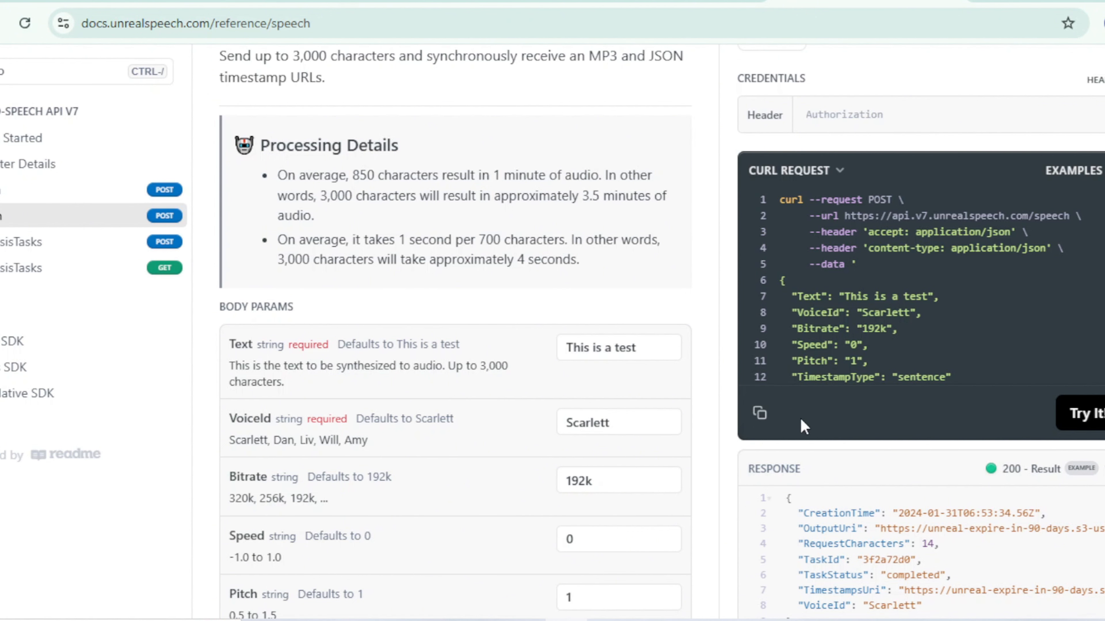
pyautogui.click(759, 412)
pyautogui.scroll(-2, 496, 355)
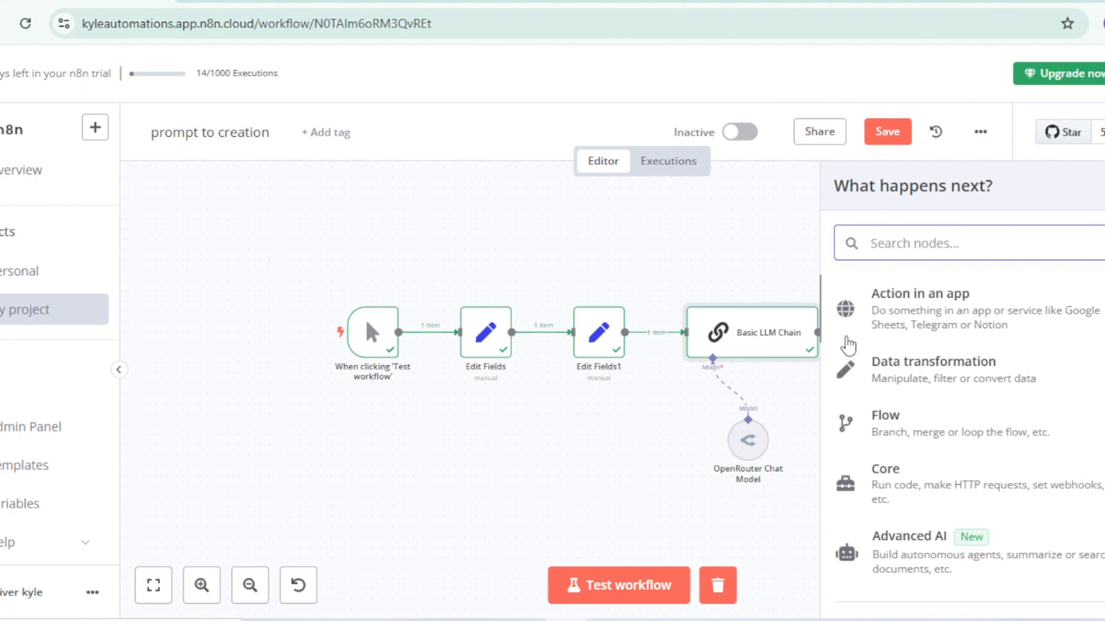
# Step: In the n8n workflow, add an HTTP Request node after the Basic LLM Chain and import the copied /speech cURL command into it
pyautogui.write('http')
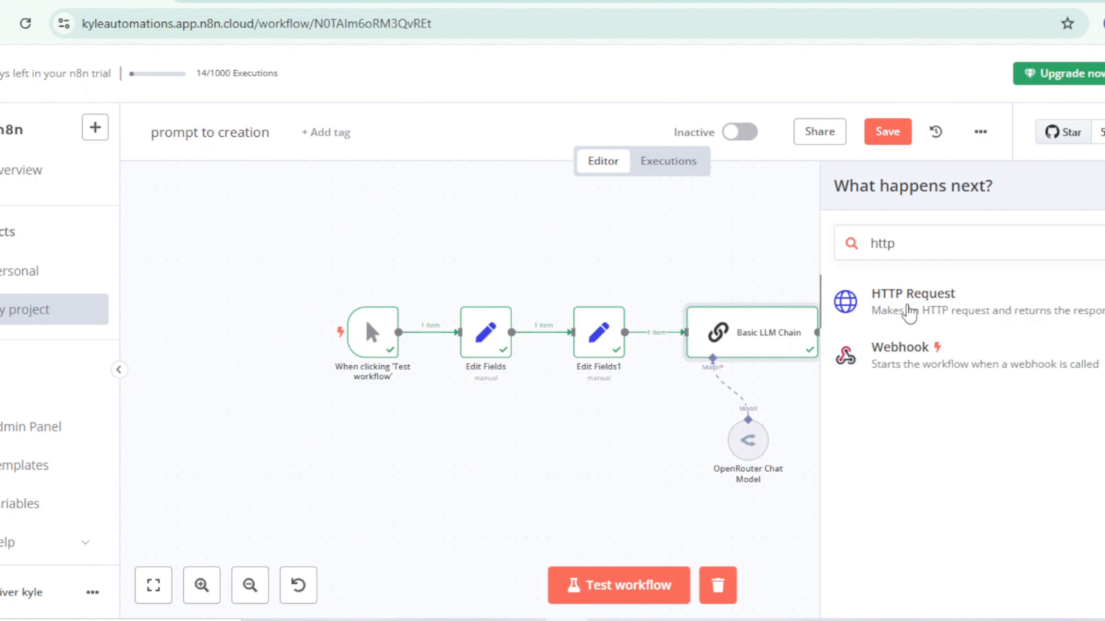
pyautogui.click(909, 312)
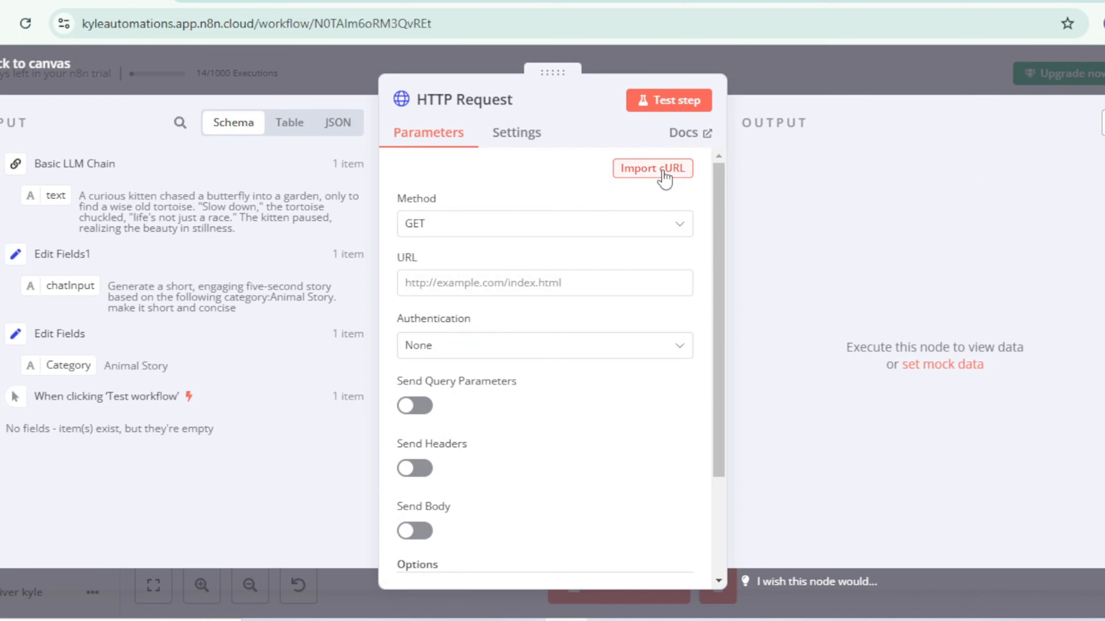
pyautogui.click(665, 173)
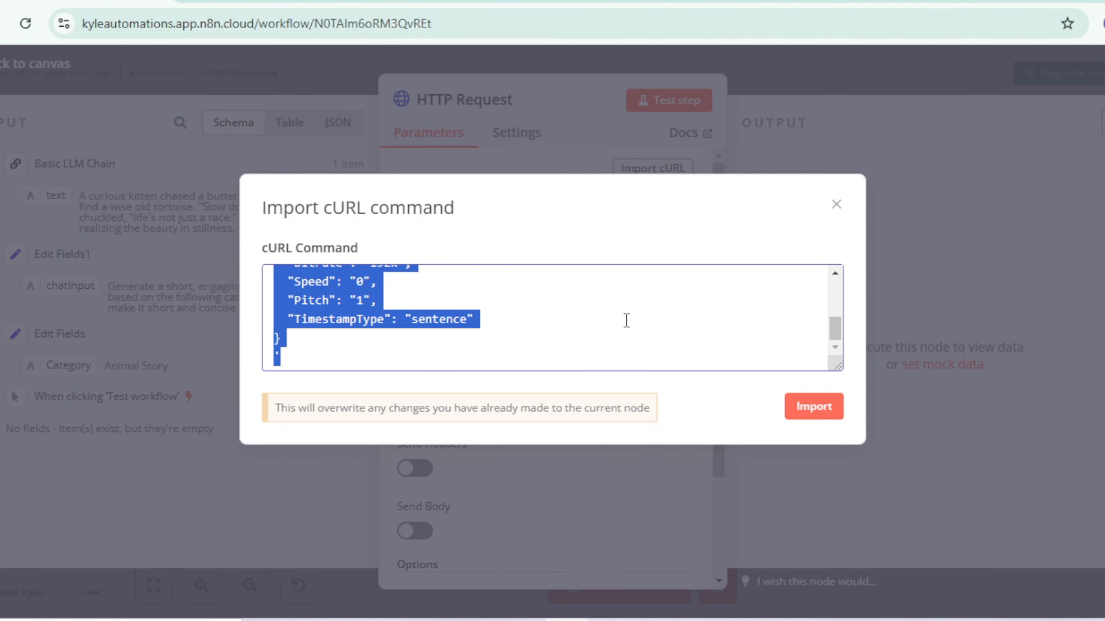
pyautogui.hotkey('ctrl', 'v')
pyautogui.scroll(5, 469, 331)
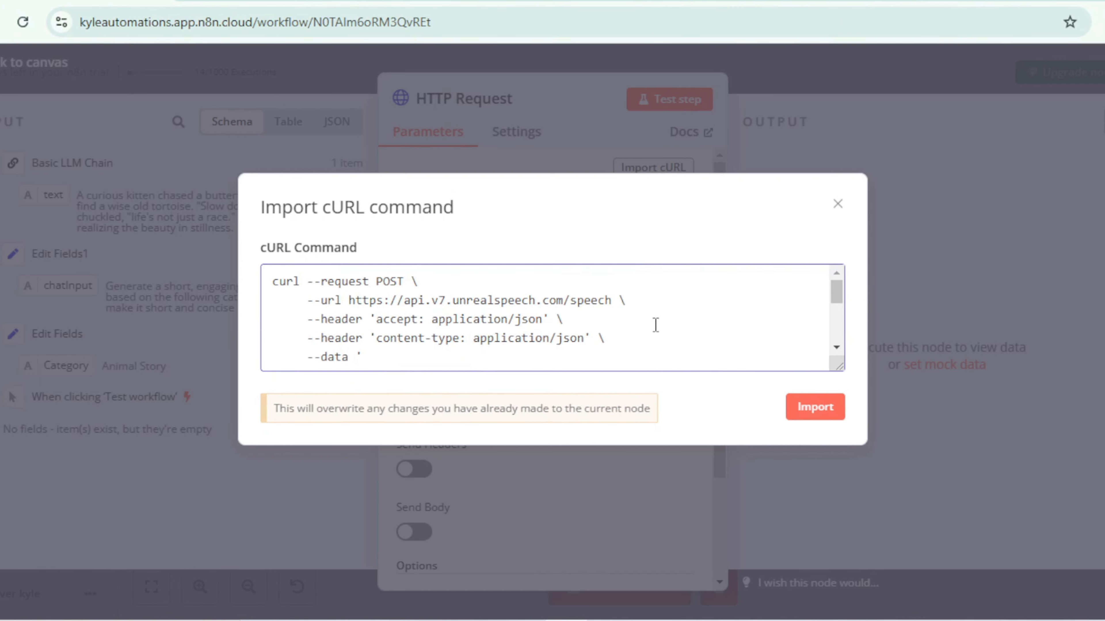
pyautogui.click(814, 411)
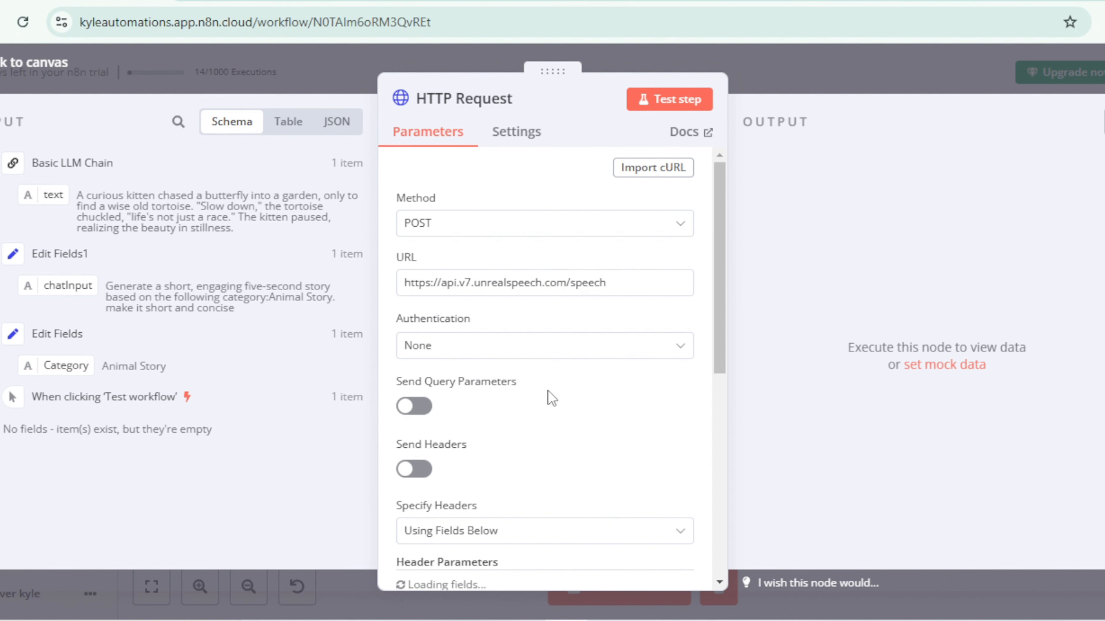
# Step: Add a second header parameter named Authorization to the HTTP Request node and open its value for editing
pyautogui.scroll(-6, 561, 396)
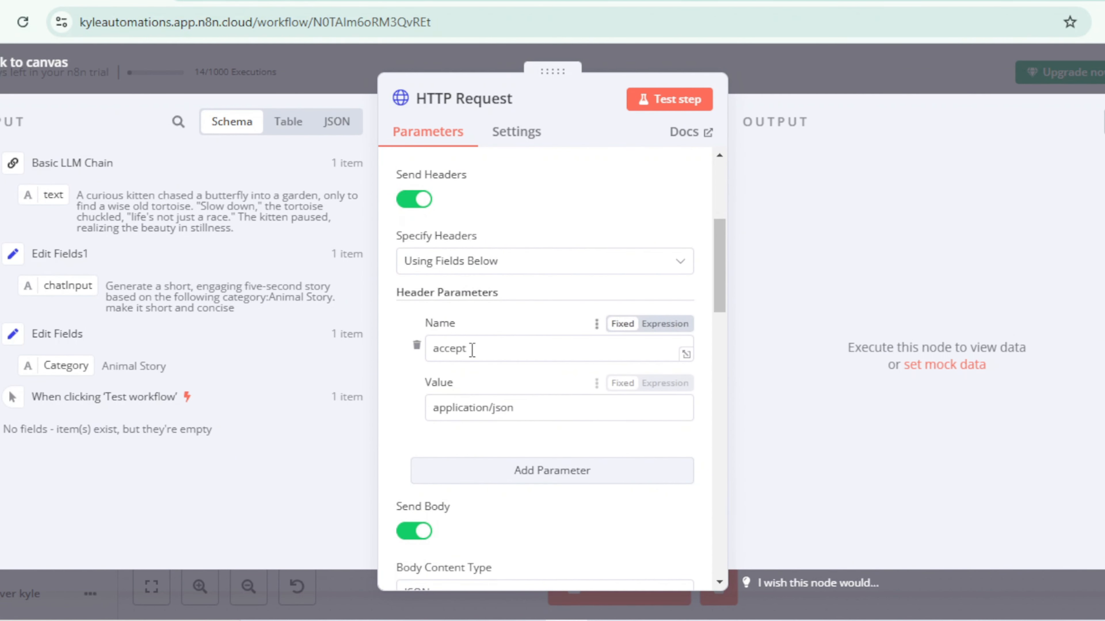
pyautogui.click(508, 470)
pyautogui.scroll(-2, 479, 404)
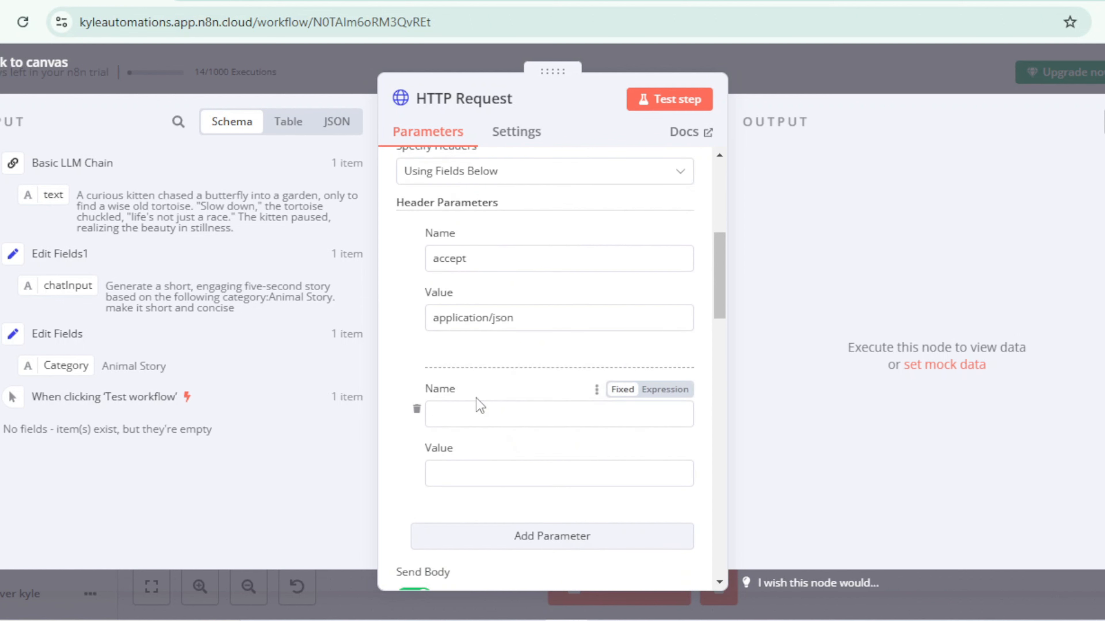
pyautogui.click(477, 411)
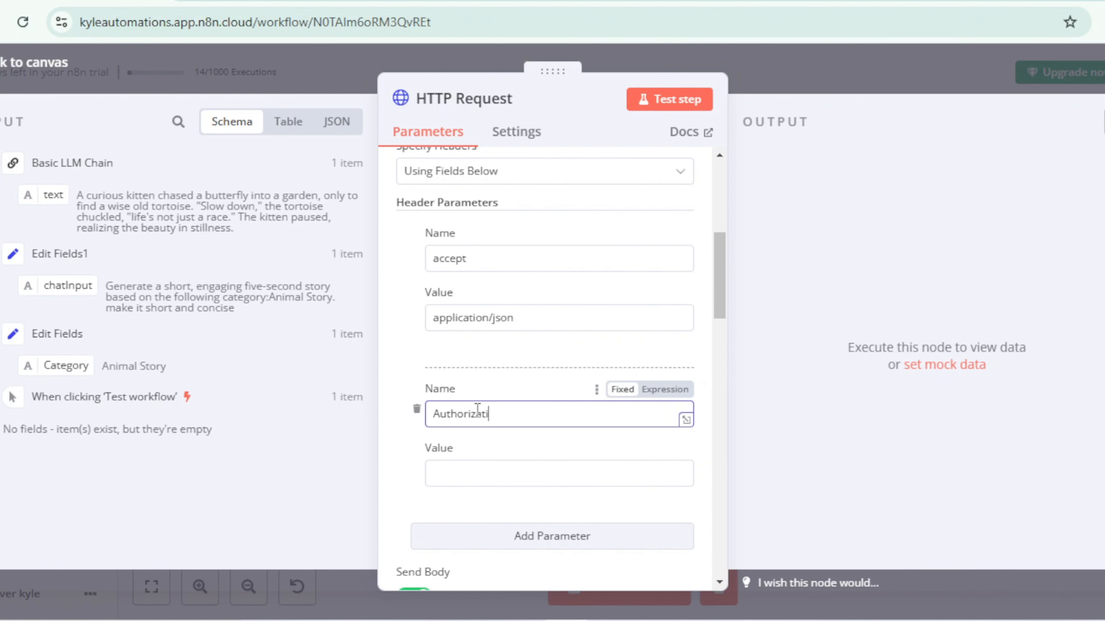
pyautogui.write('Authorization')
pyautogui.click(482, 473)
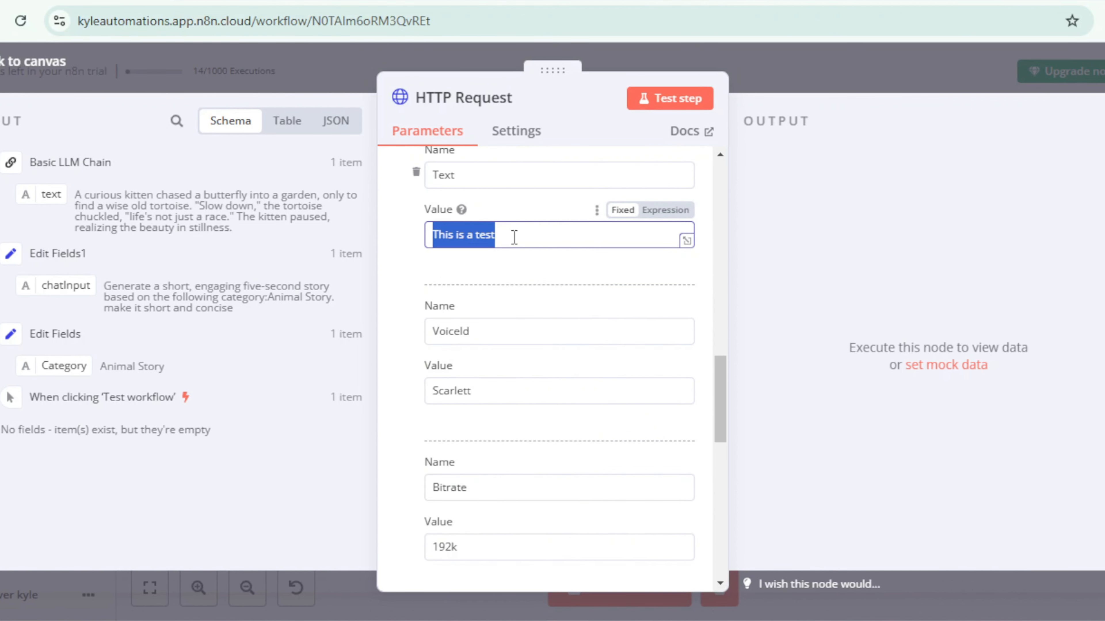
# Step: Replace the Text body parameter's value with the Basic LLM Chain's text field, {{ $json.text }}, and test the HTTP Request node
pyautogui.press('BackSpace')
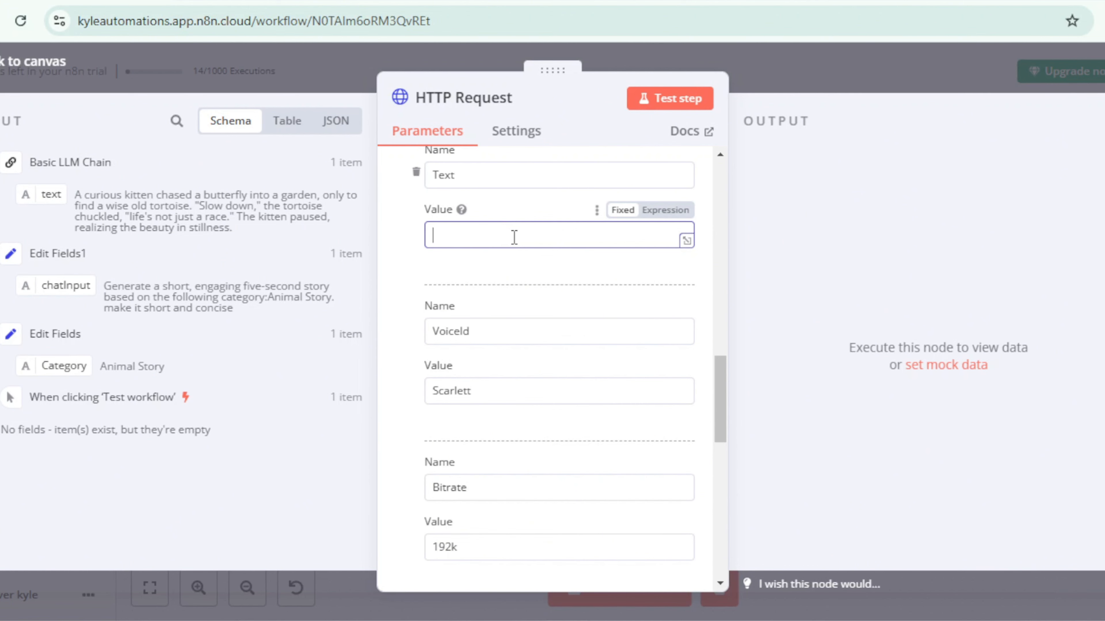
pyautogui.moveTo(51, 191); pyautogui.dragTo(448, 237)
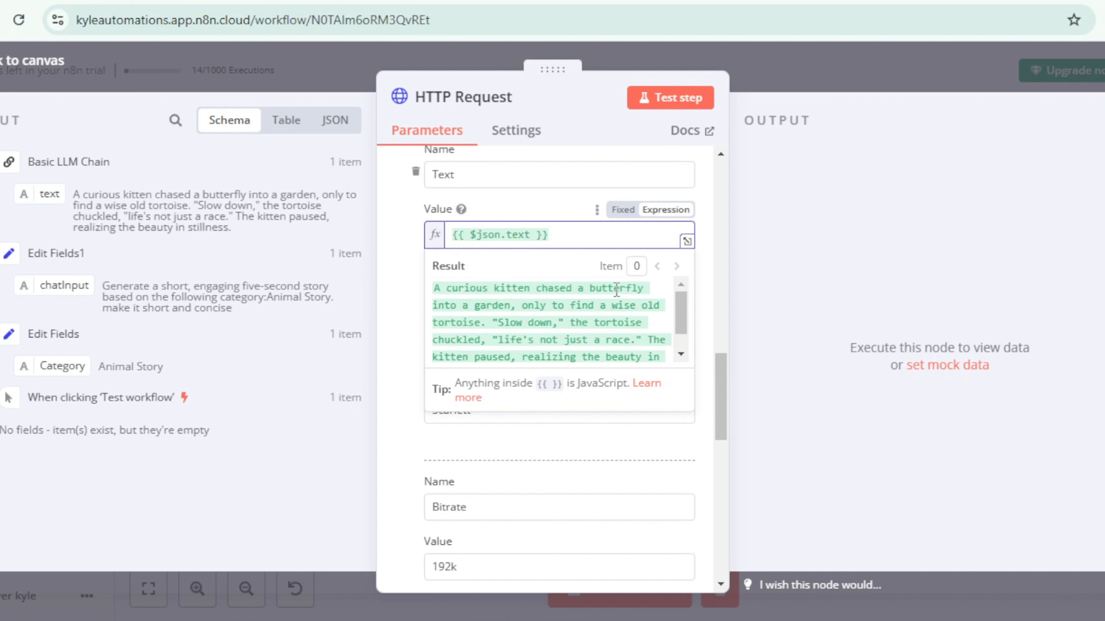
pyautogui.click(387, 269)
pyautogui.scroll(-7, 485, 341)
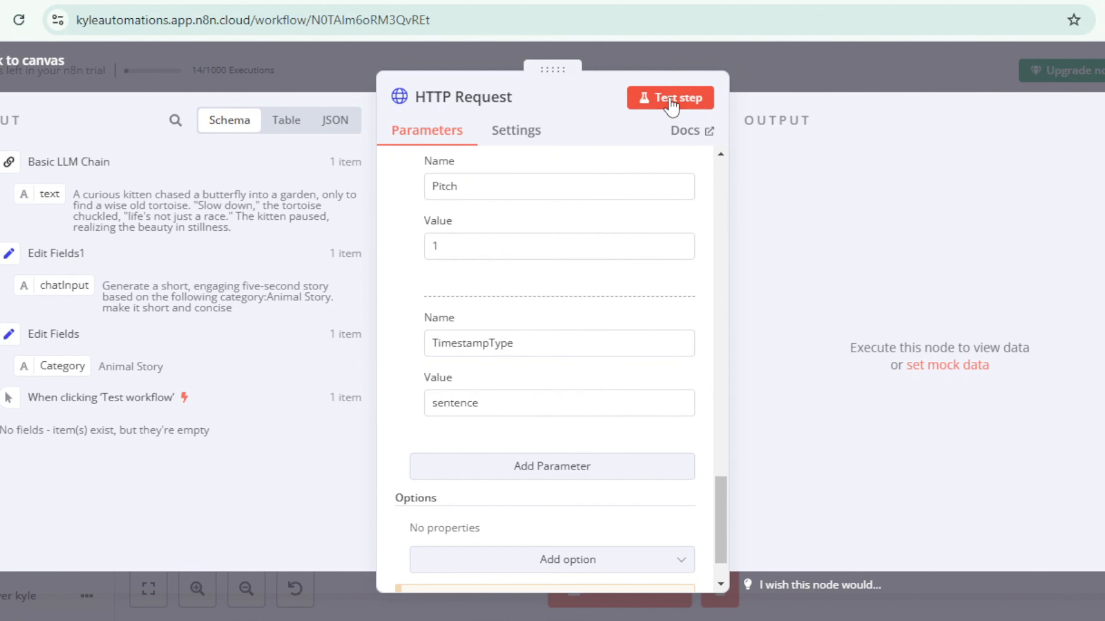
pyautogui.click(670, 102)
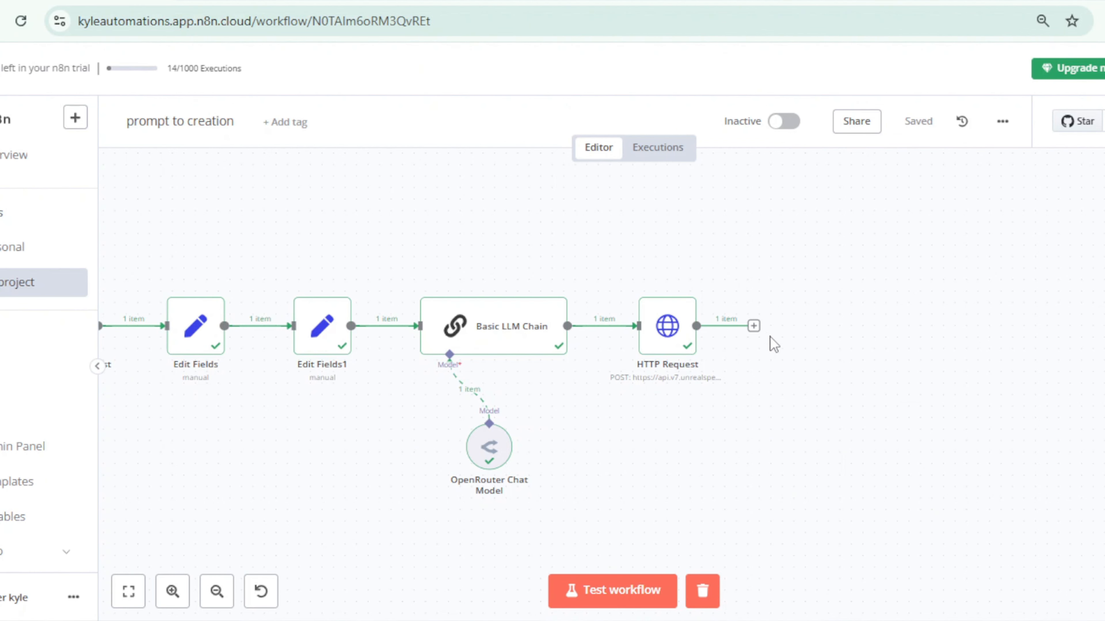
# Step: Add a Wait node after the HTTP Request, keeping the 5-second time interval, and run it
pyautogui.click(753, 327)
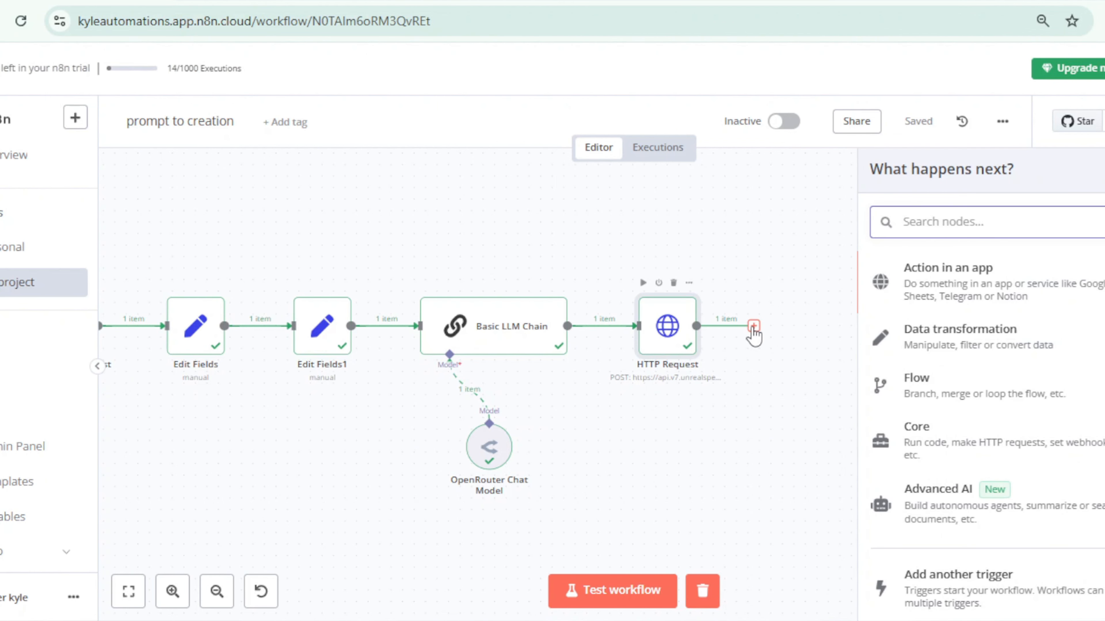
pyautogui.write('wait')
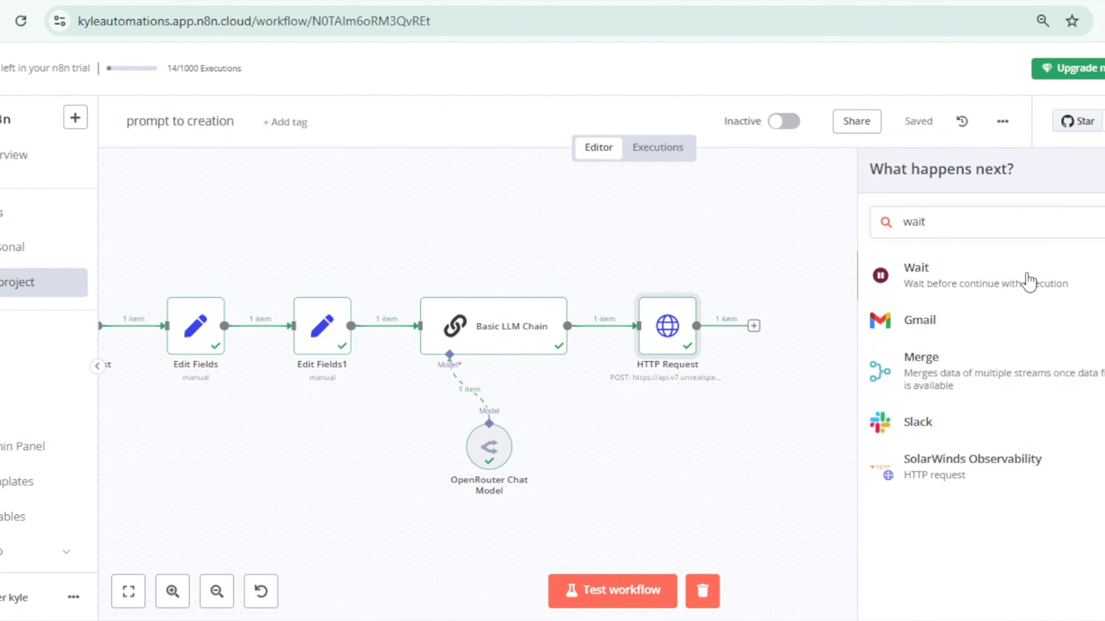
pyautogui.click(954, 292)
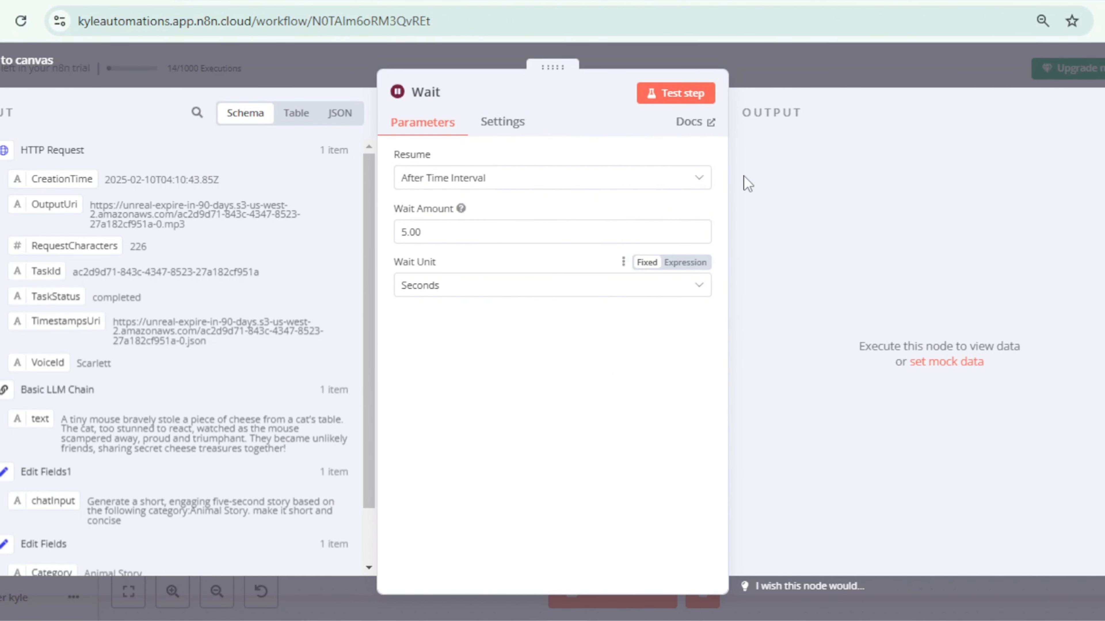
pyautogui.click(786, 80)
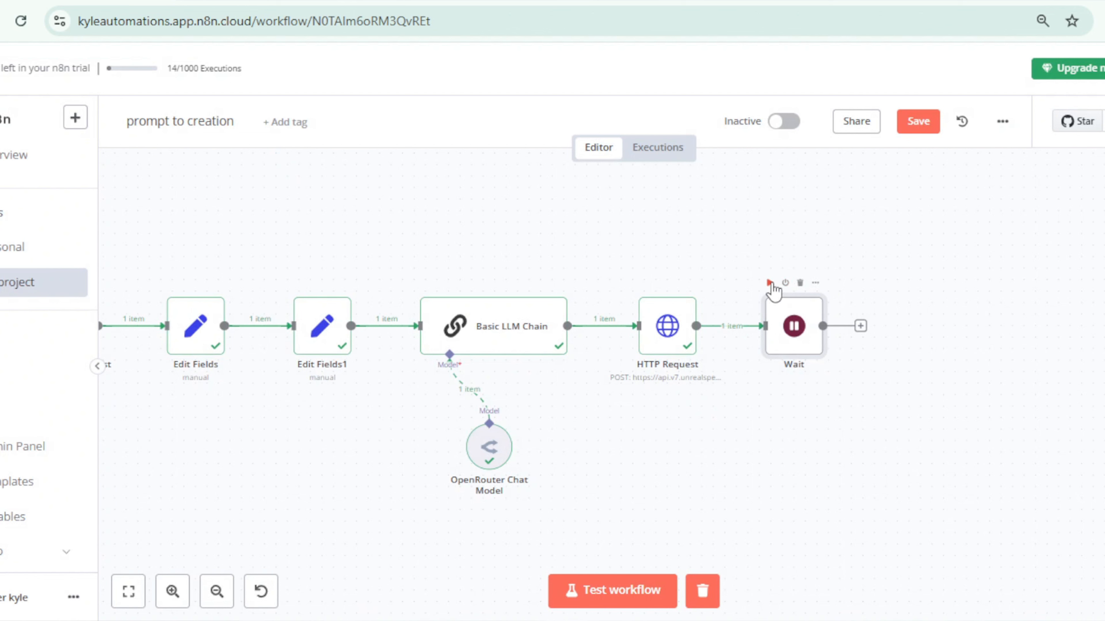
pyautogui.click(770, 283)
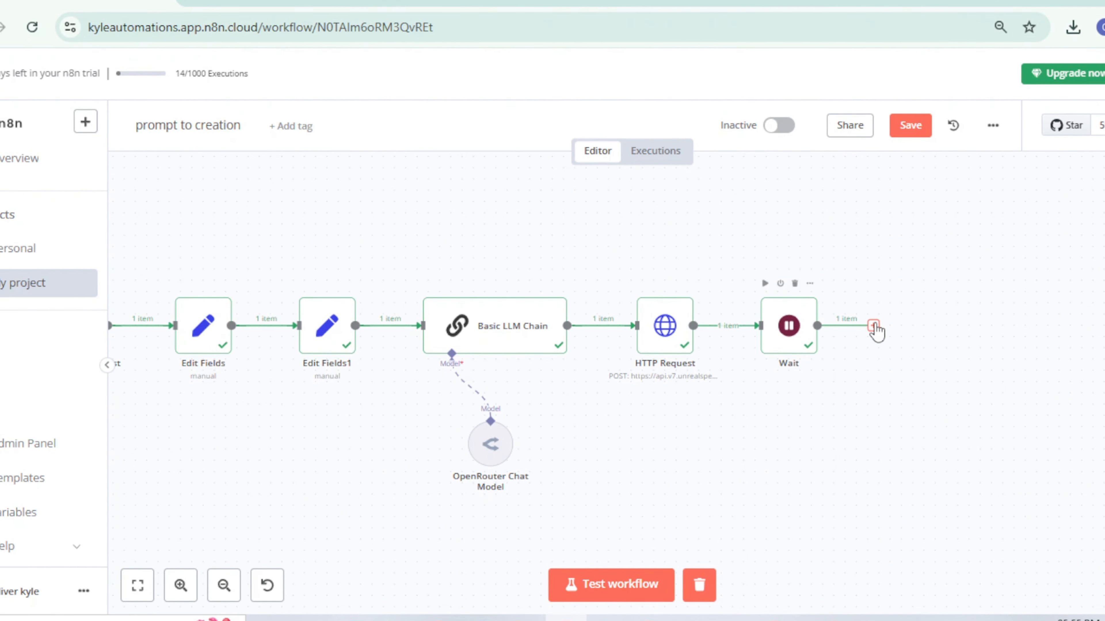
# Step: Add a second HTTP Request node after the Wait node, using GET with the URL {{ $json.OutputUri }}
pyautogui.click(873, 325)
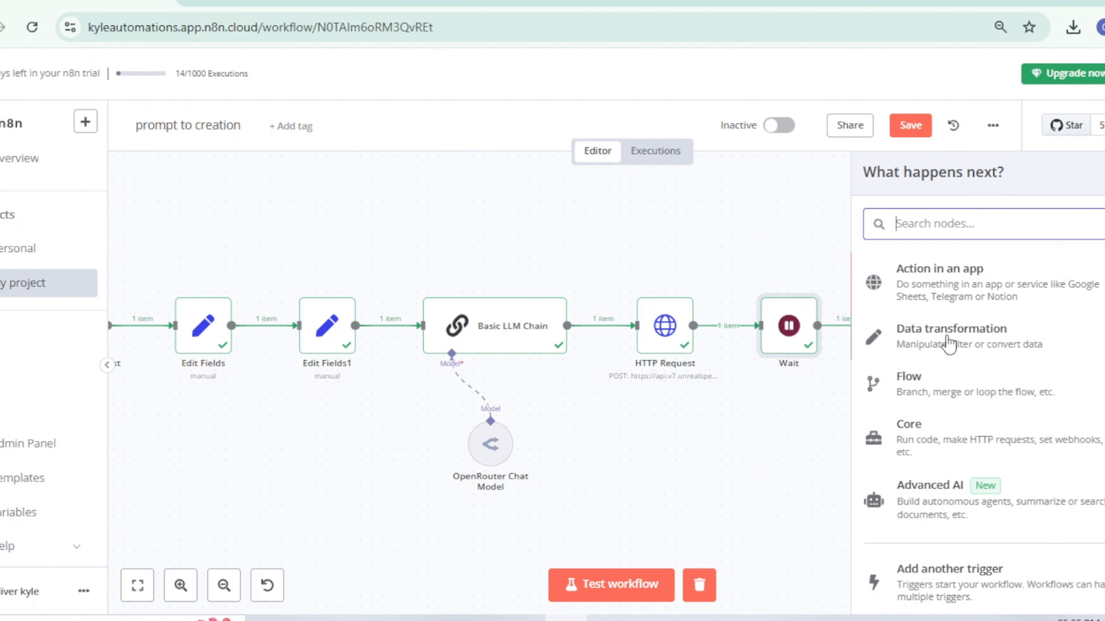
pyautogui.write('httpr')
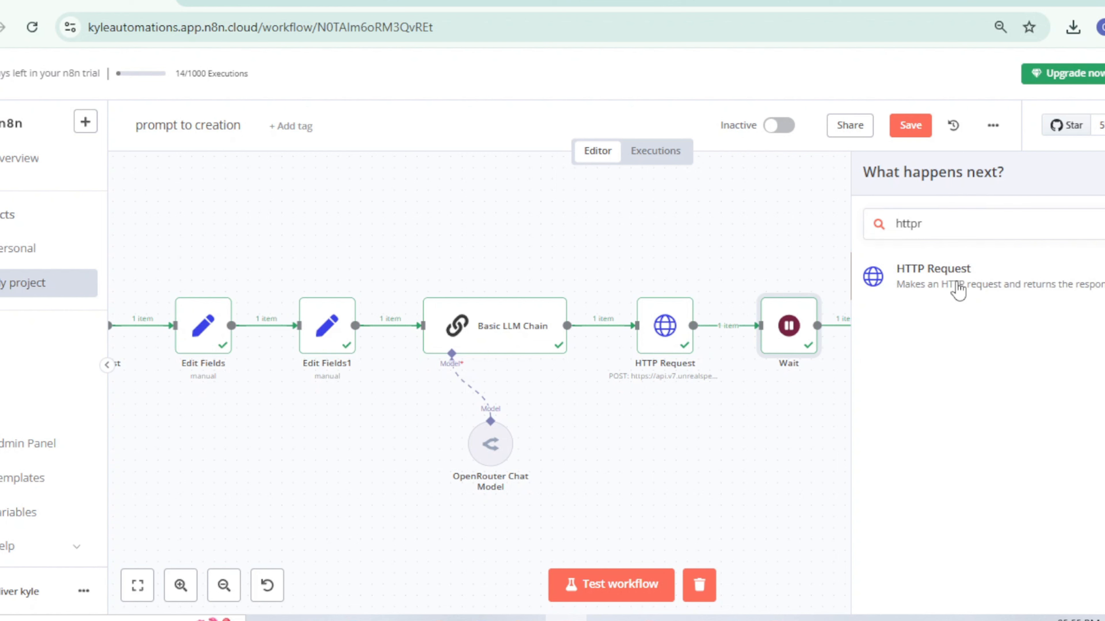
pyautogui.click(951, 303)
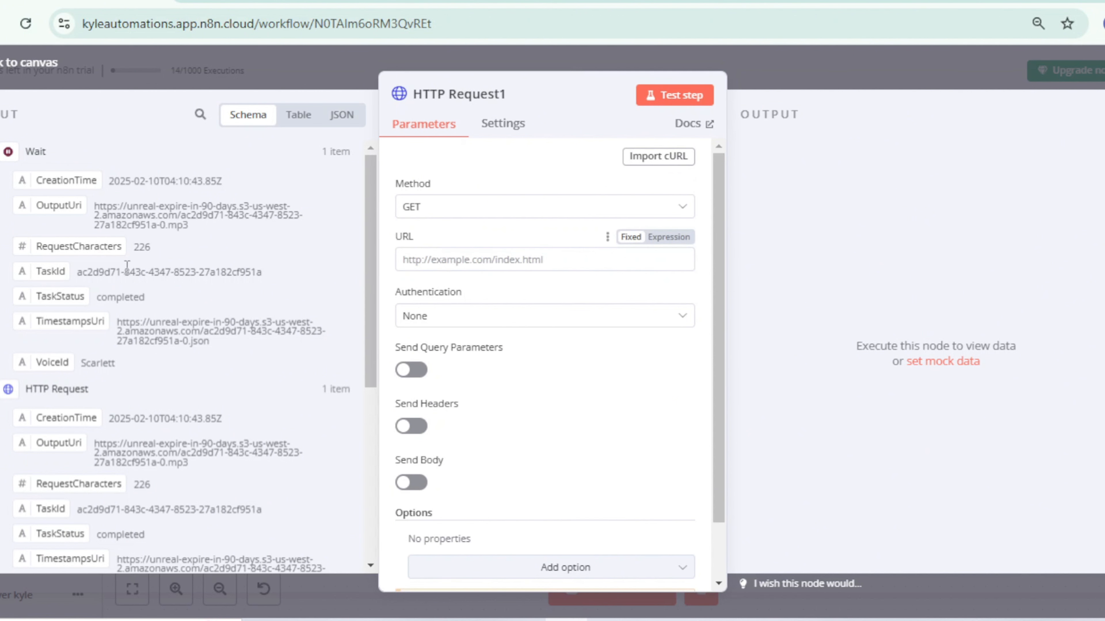
pyautogui.moveTo(55, 206); pyautogui.dragTo(468, 259)
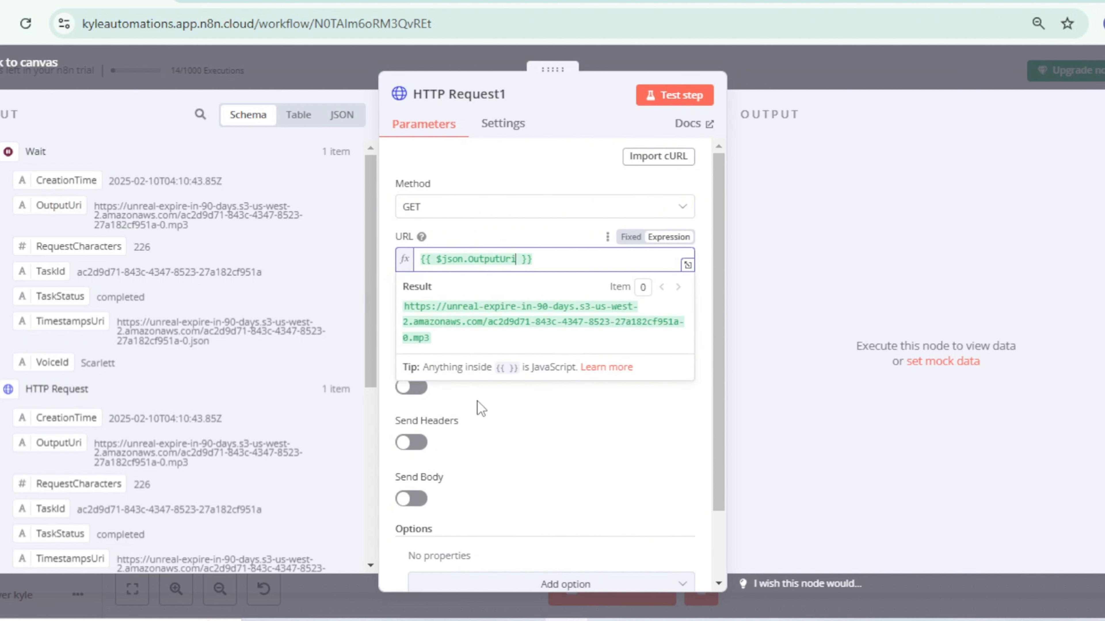
pyautogui.click(542, 418)
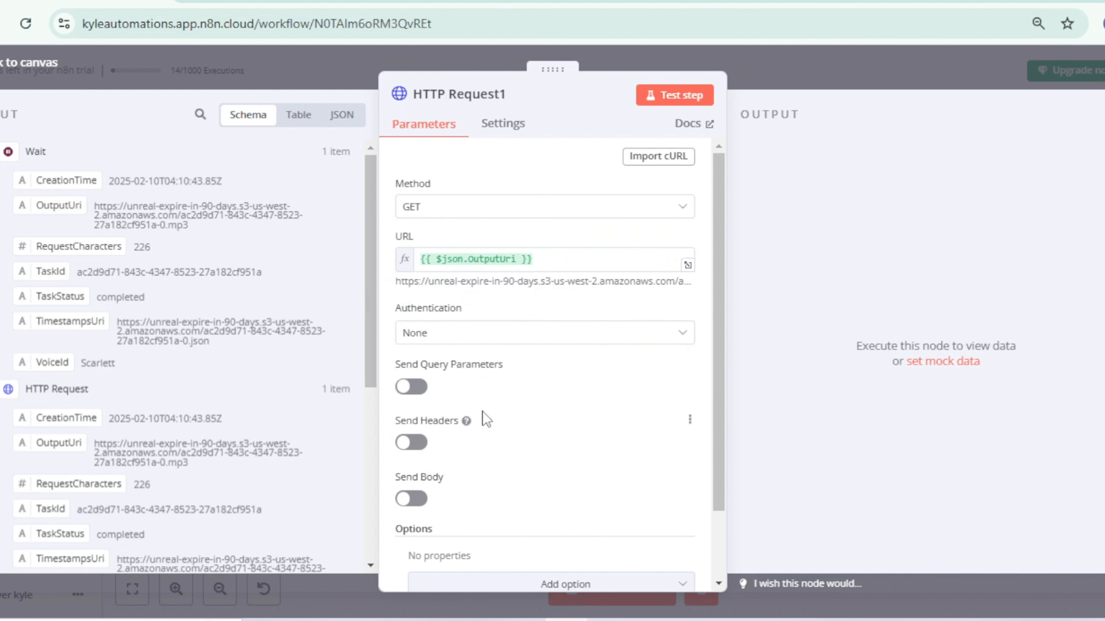
pyautogui.scroll(-2, 485, 418)
pyautogui.scroll(2, 500, 374)
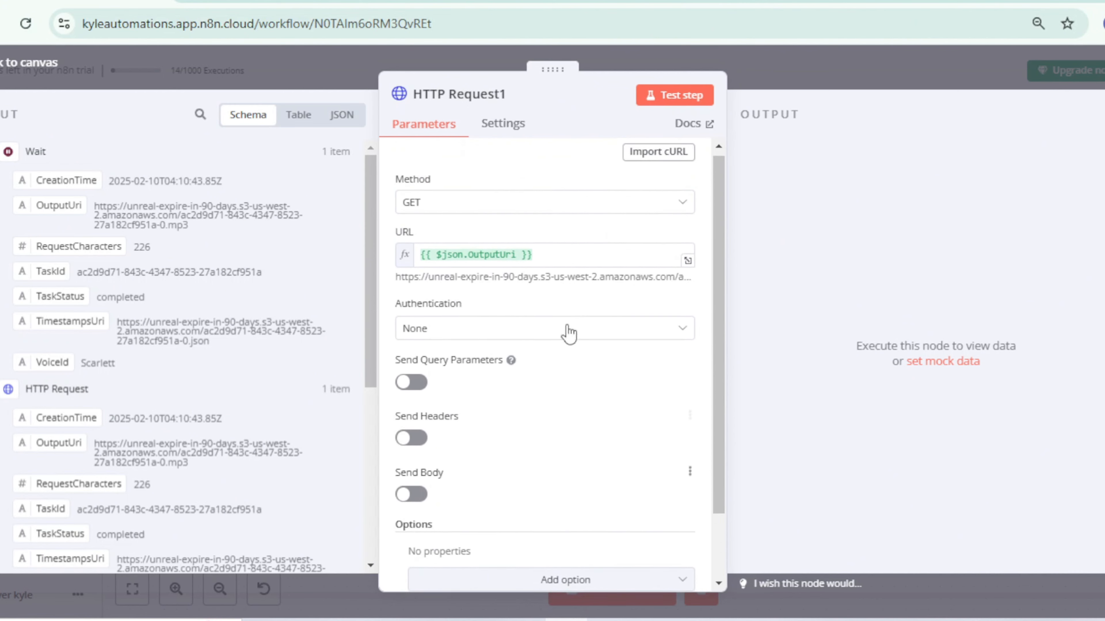
# Step: Test the second HTTP Request node and play the MP3 audio in its binary output
pyautogui.click(658, 102)
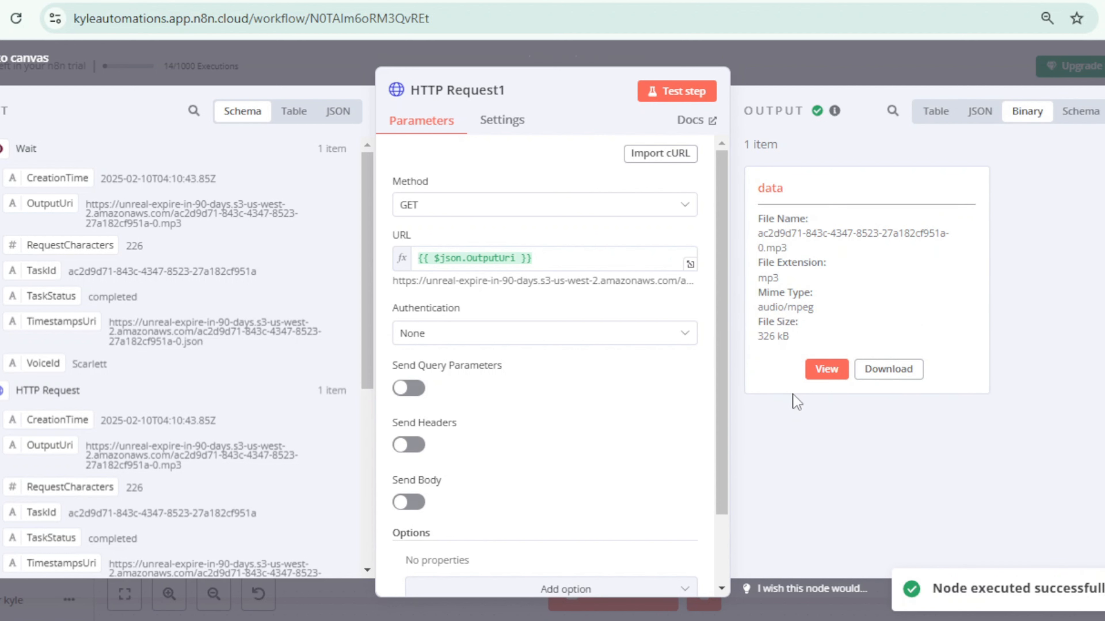
pyautogui.click(826, 369)
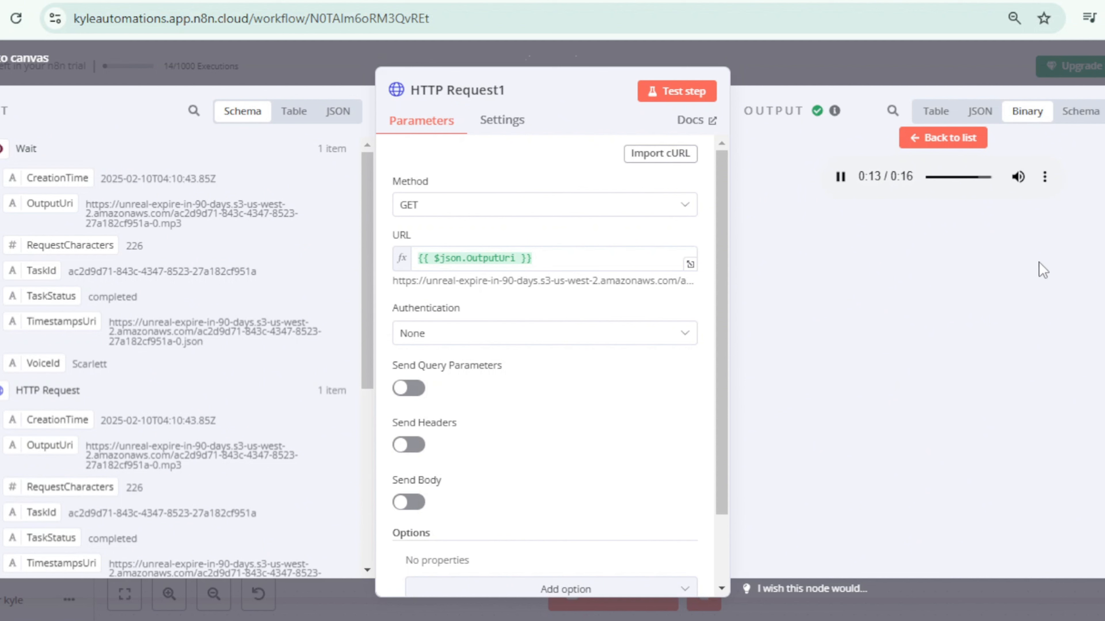
pyautogui.click(1044, 177)
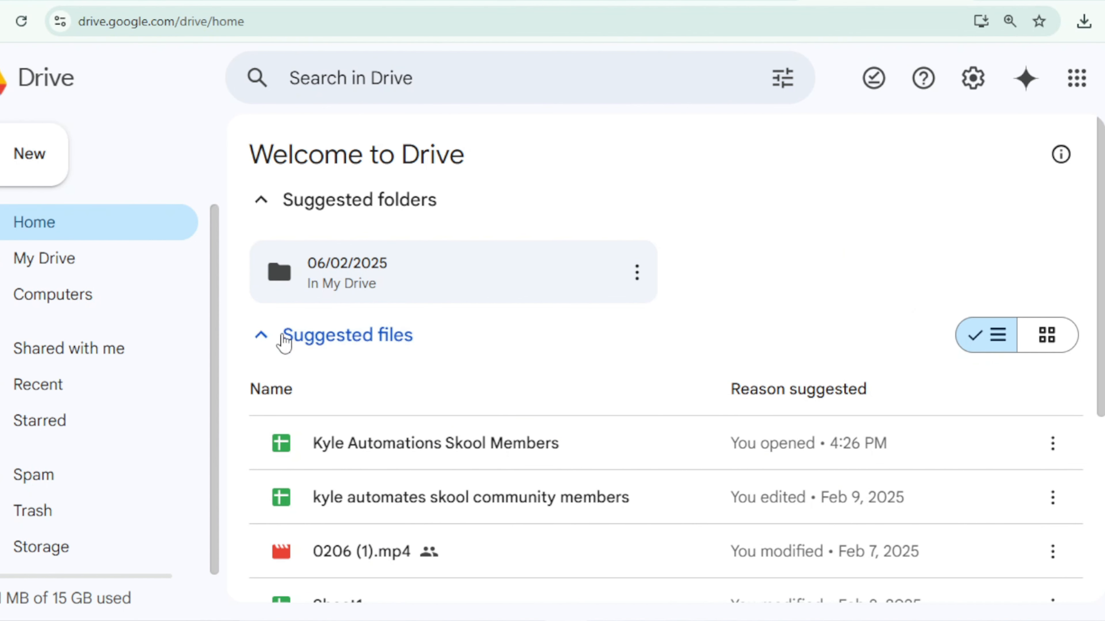
# Step: Create a new Google Drive folder named "AI Generated Audio"
pyautogui.click(35, 166)
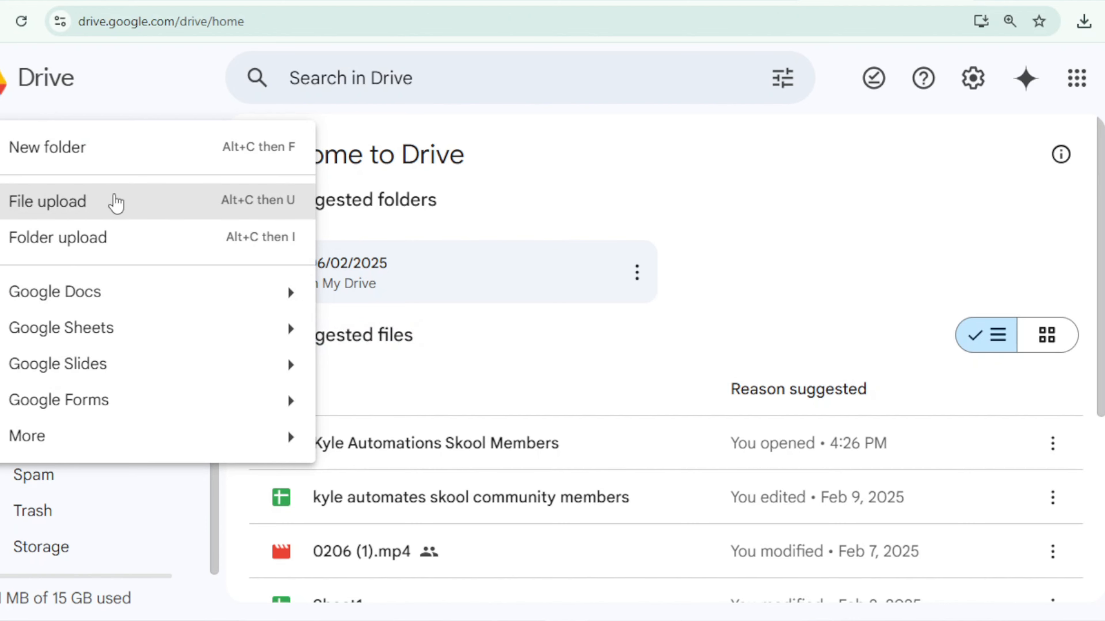
pyautogui.click(116, 147)
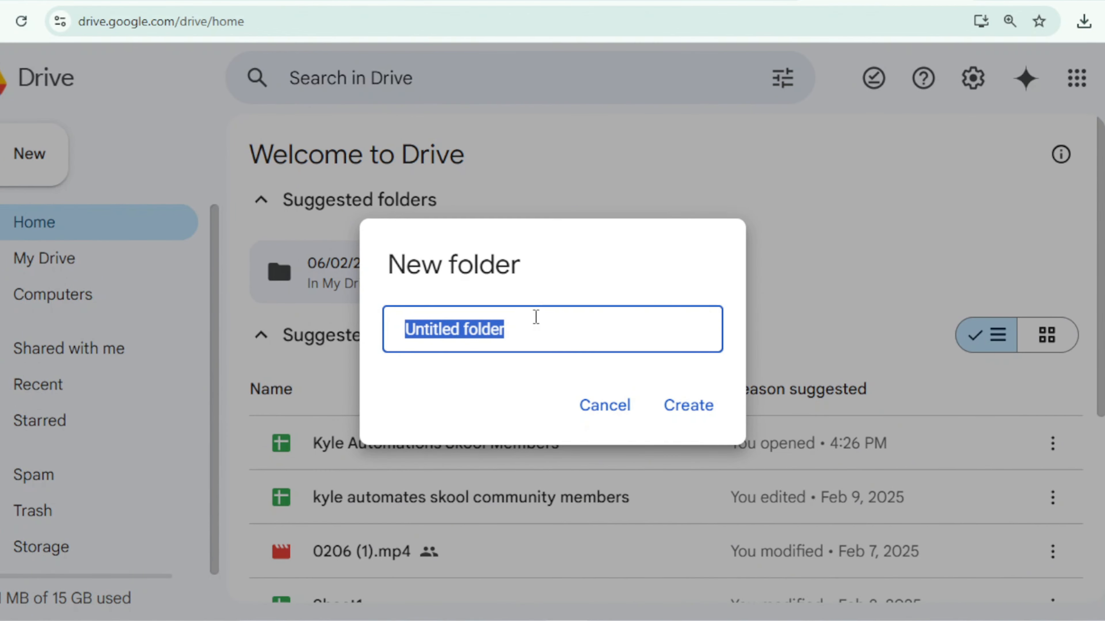
pyautogui.write('AI Generated Audio')
pyautogui.click(660, 407)
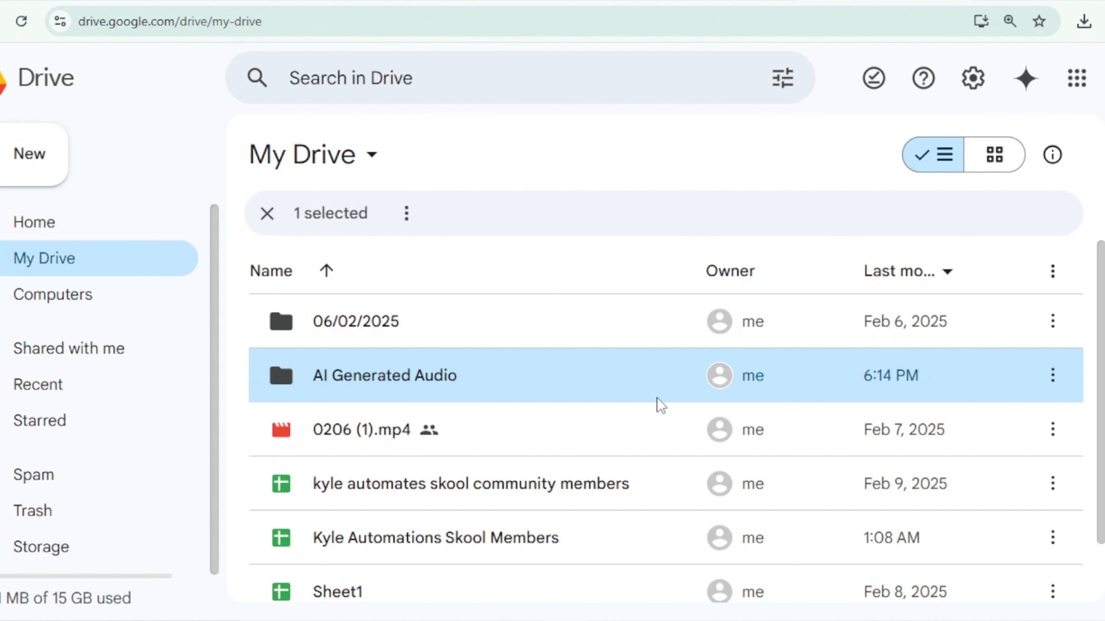
# Step: Set the "AI Generated Audio" folder's general access to anyone with the link, with the Editor role
pyautogui.click(1053, 375)
pyautogui.moveTo(766, 261)
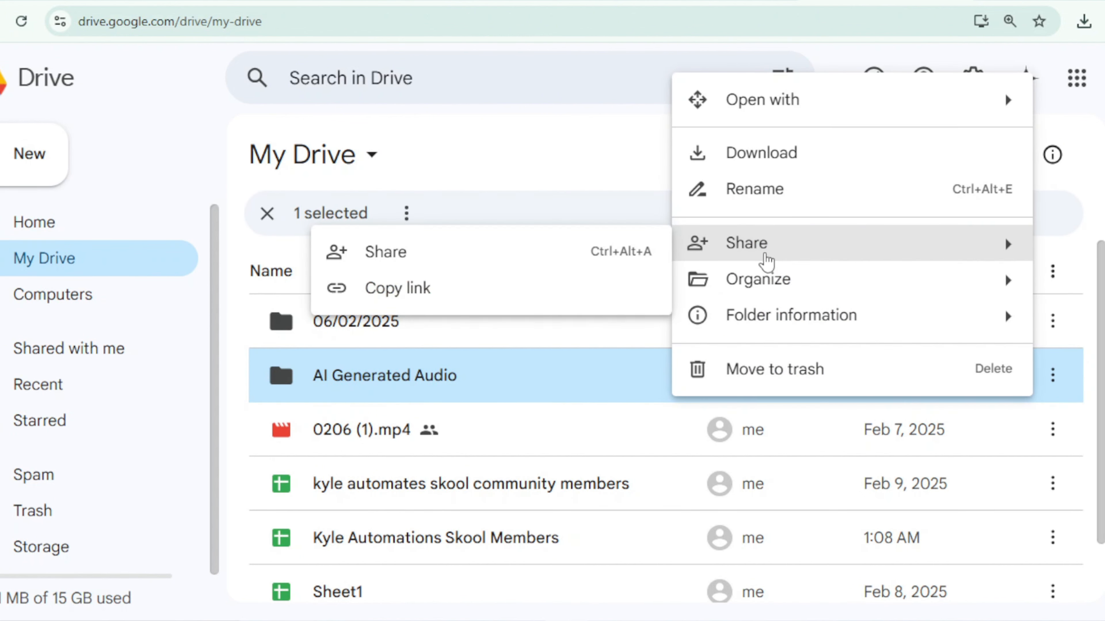
pyautogui.click(539, 261)
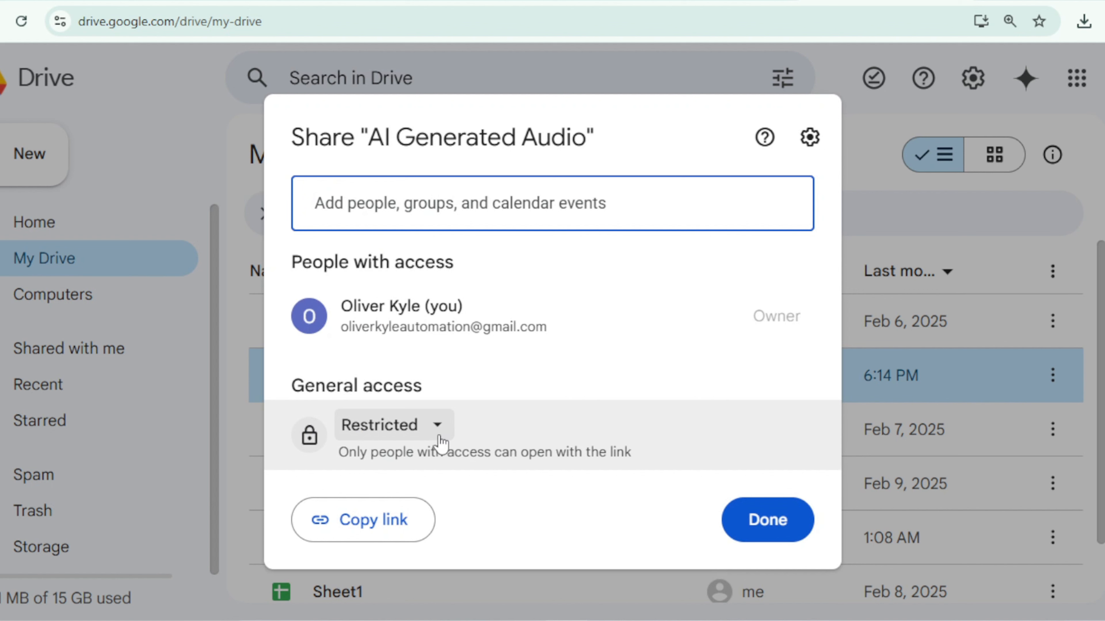
pyautogui.click(436, 425)
pyautogui.click(618, 527)
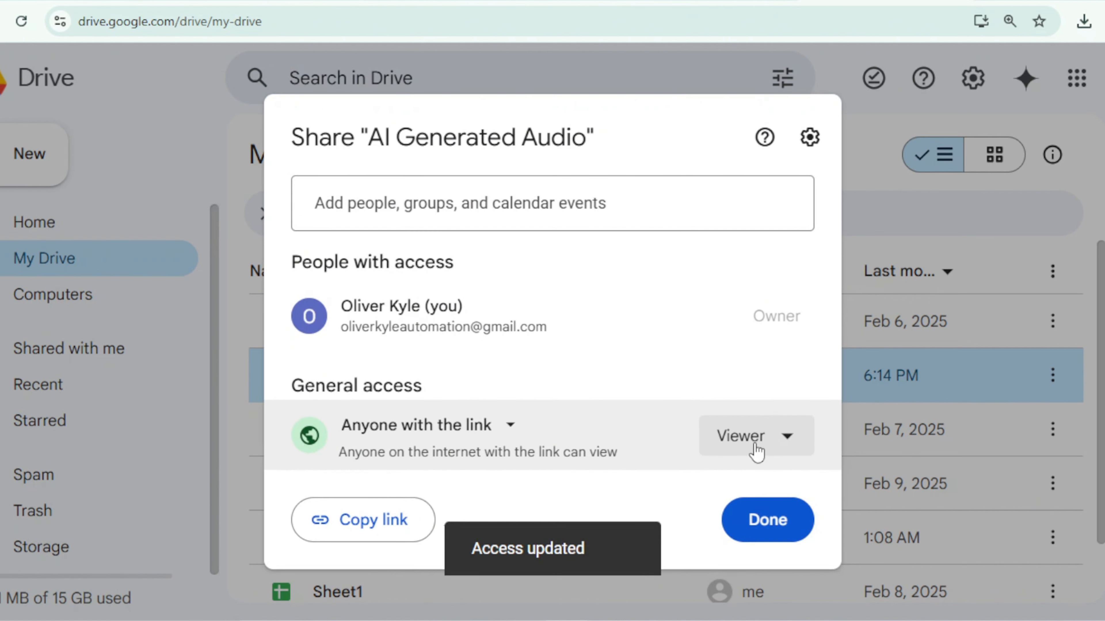
pyautogui.click(756, 451)
pyautogui.click(637, 368)
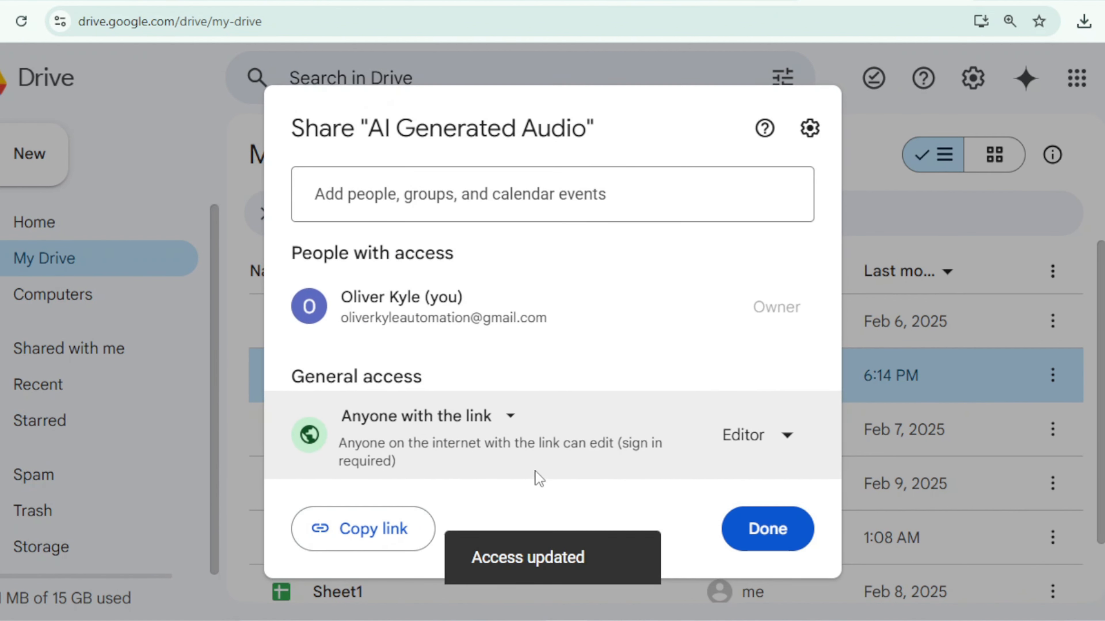
# Step: Copy the folder's sharing link, finish sharing and open the "AI Generated Audio" folder
pyautogui.click(362, 526)
pyautogui.click(806, 531)
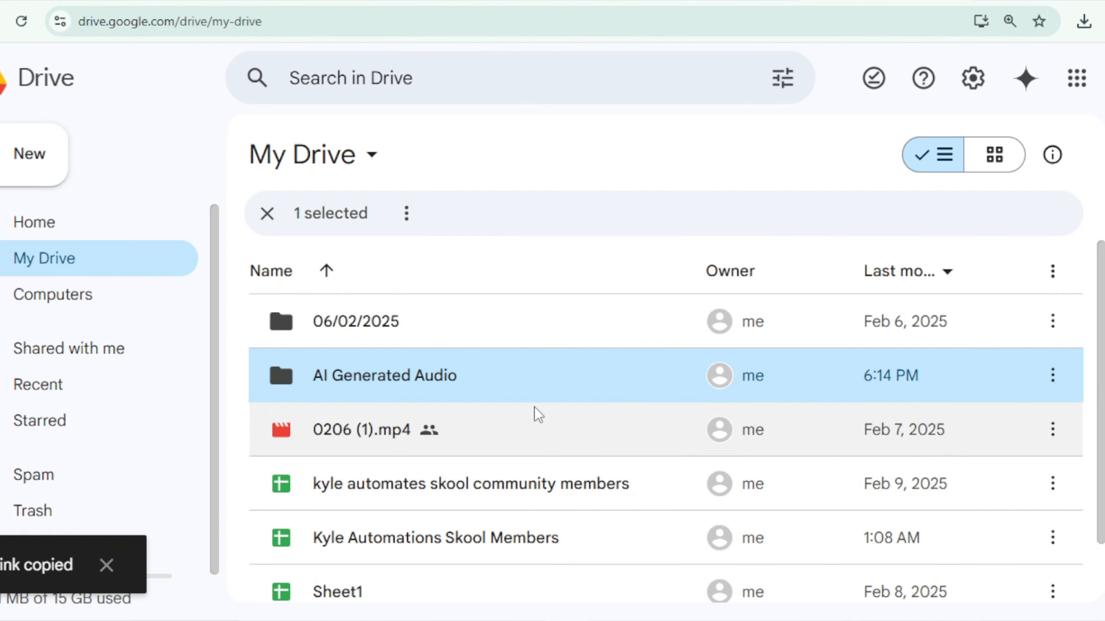
pyautogui.doubleClick(647, 387)
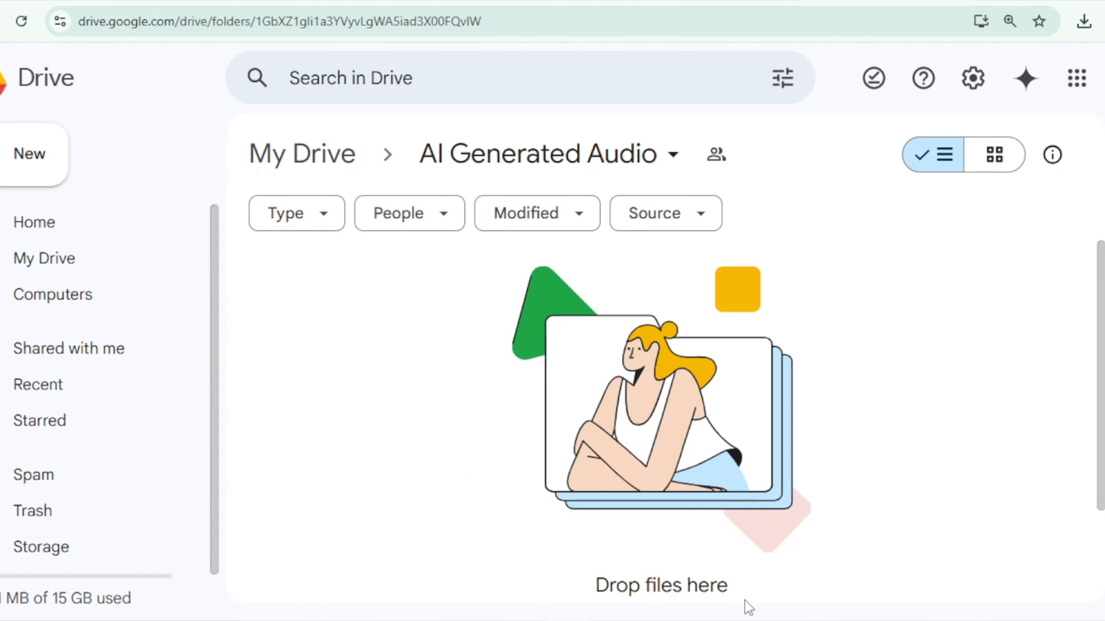
# Step: Switch to n8n and add a Google Drive "Upload file" node after HTTP Request1
pyautogui.click(843, 324)
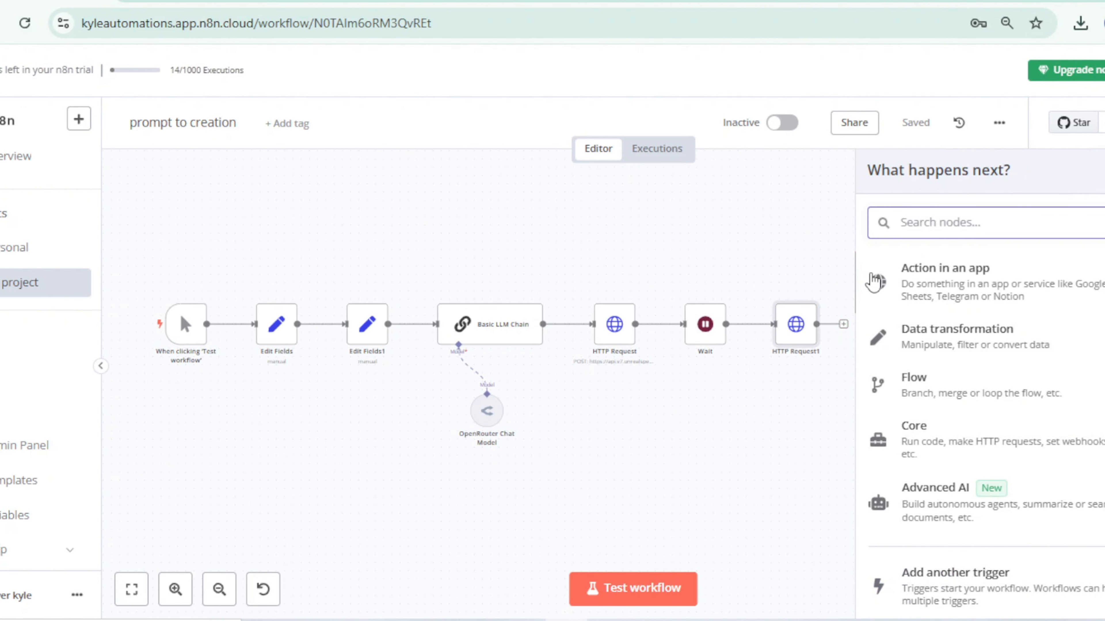
pyautogui.write('gd')
pyautogui.click(998, 311)
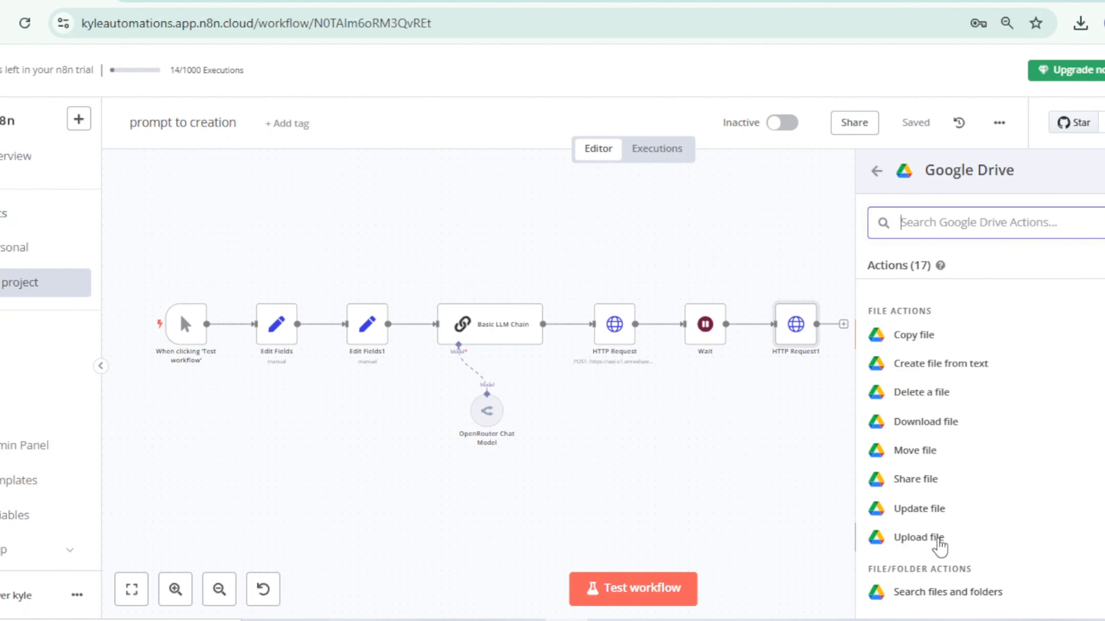
pyautogui.click(955, 539)
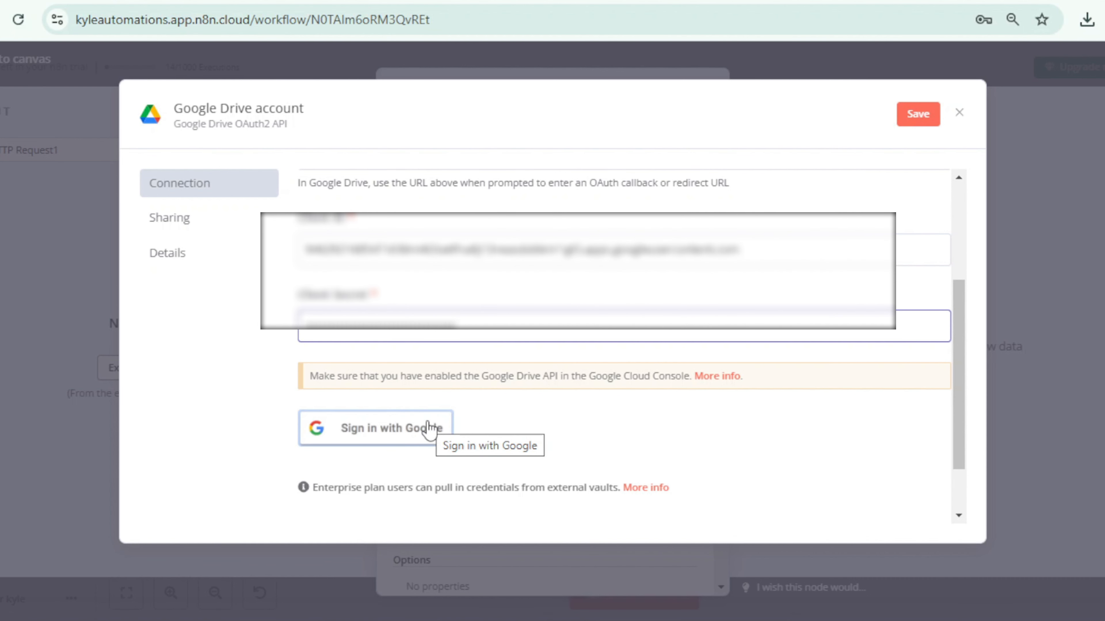
# Step: Connect the Google Drive credential by signing in with the Google account, granting n8n.cloud all requested permissions
pyautogui.click(436, 426)
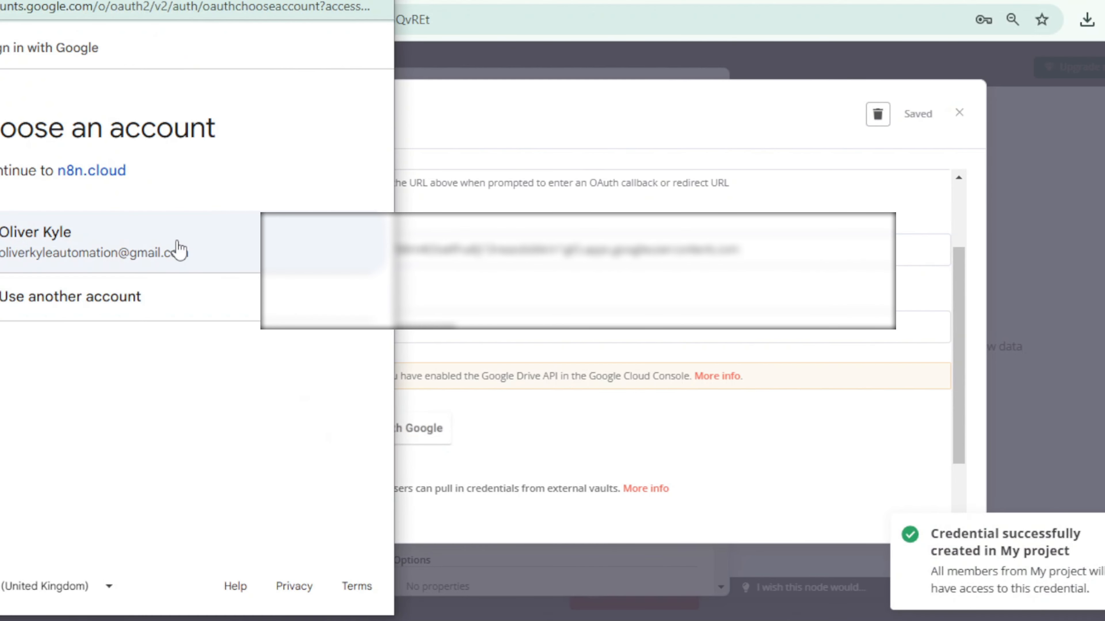
pyautogui.click(178, 250)
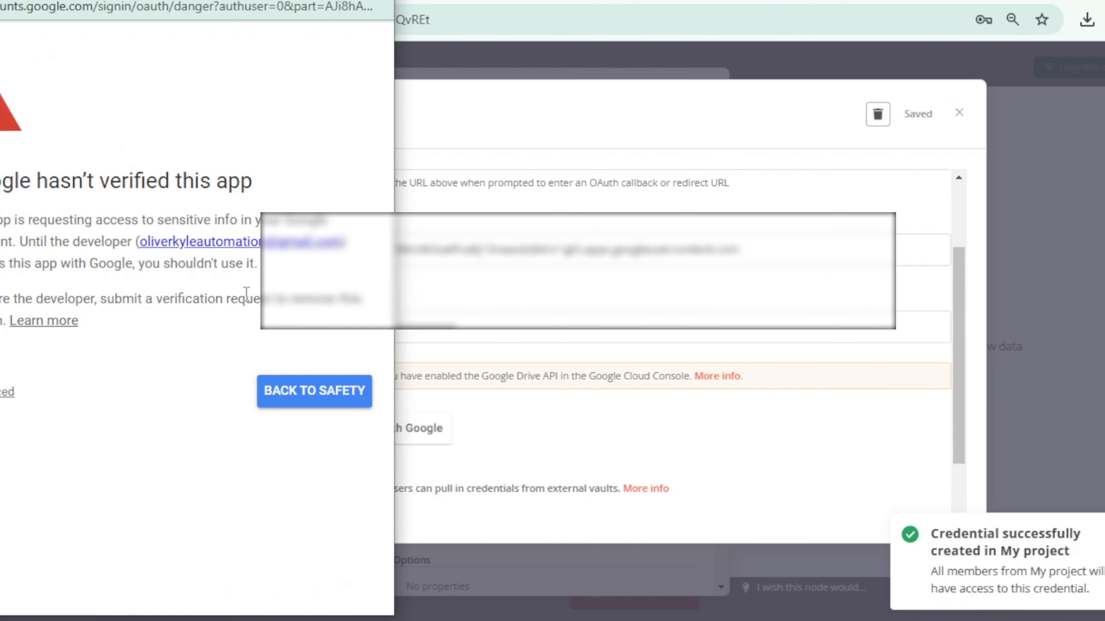
pyautogui.click(9, 392)
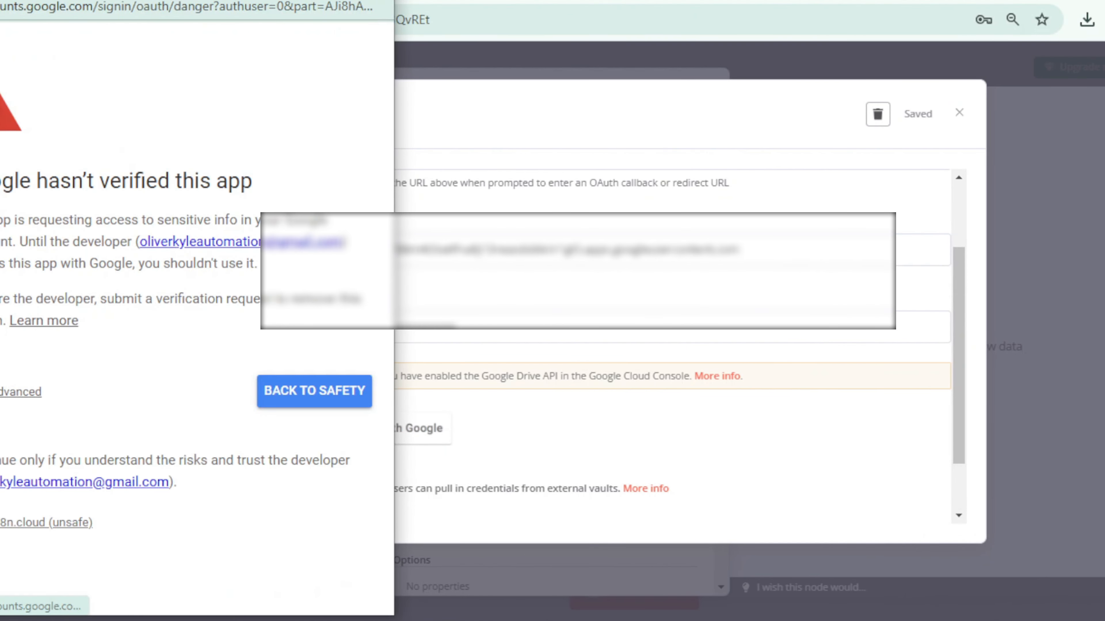
pyautogui.click(64, 523)
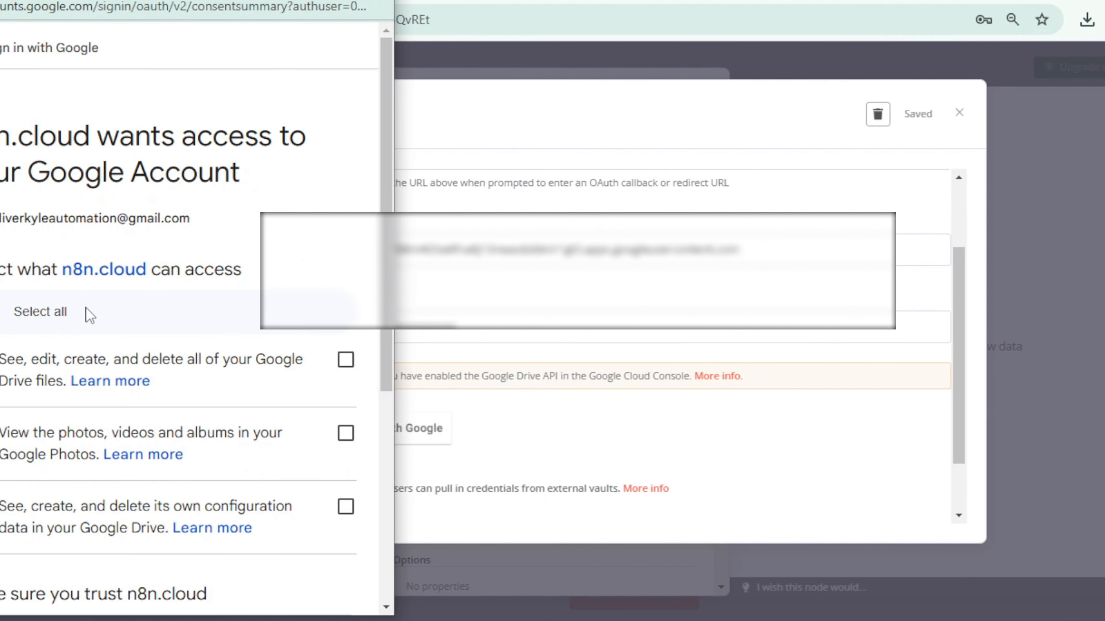
pyautogui.click(3, 331)
pyautogui.scroll(-6, 115, 377)
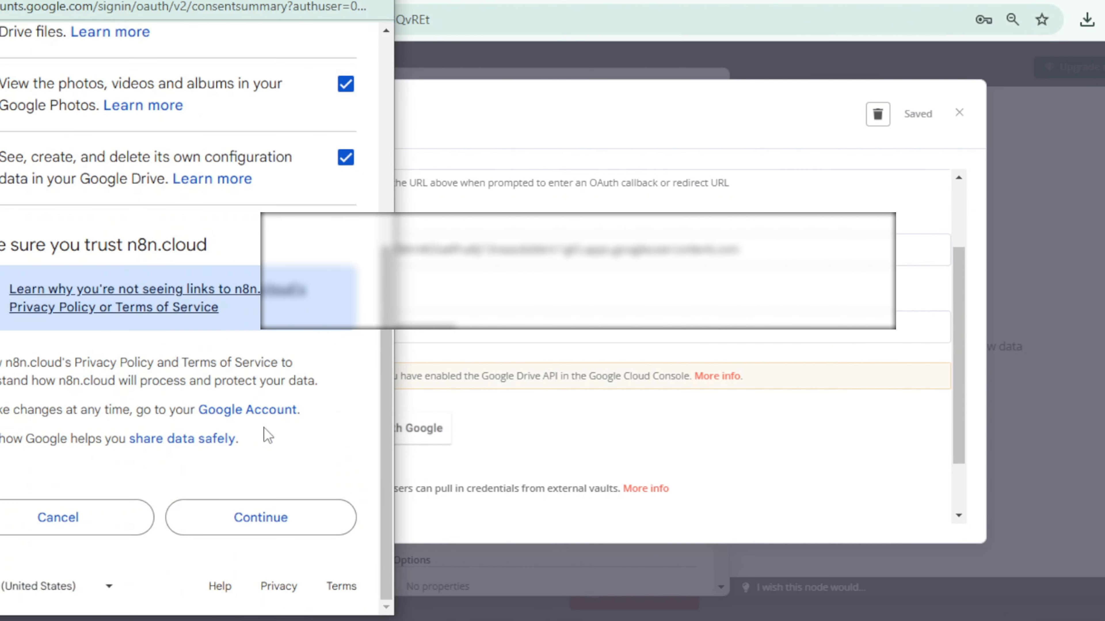
pyautogui.click(306, 528)
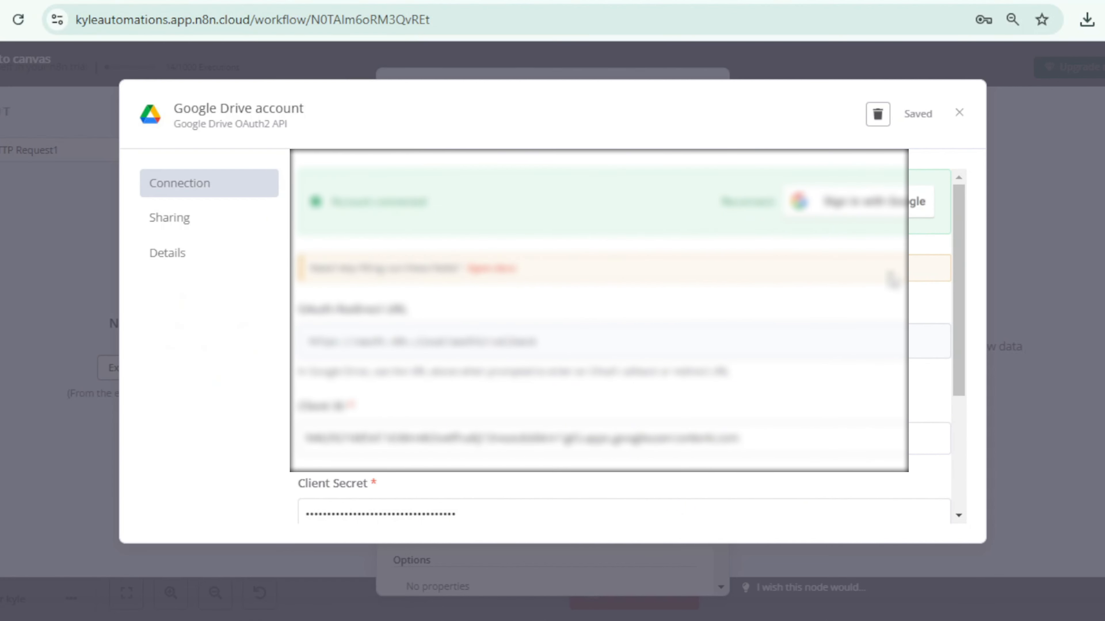
pyautogui.click(959, 114)
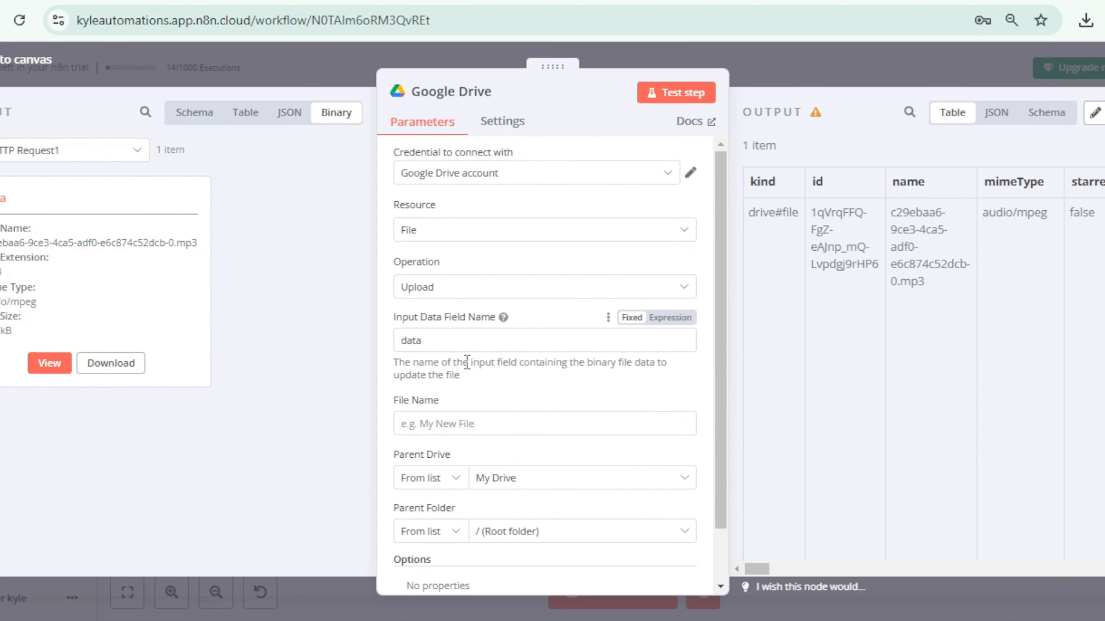
# Step: Set the uploaded file's name to "audio 1.mp3" in the Google Drive node
pyautogui.scroll(-1, 476, 320)
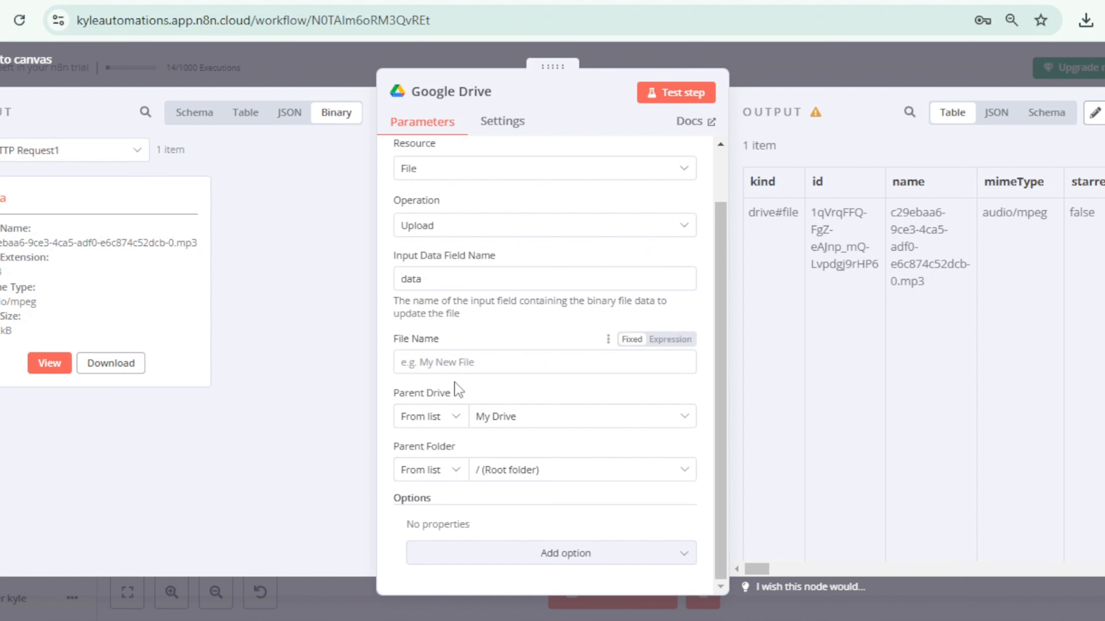
pyautogui.click(447, 361)
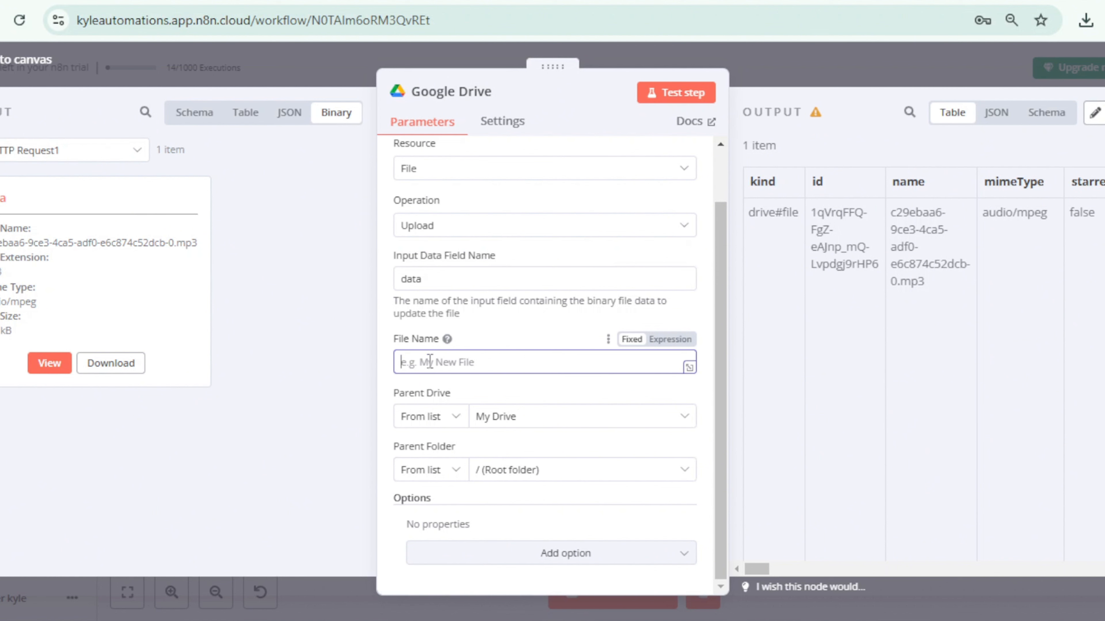
pyautogui.write('audio 1.mp3')
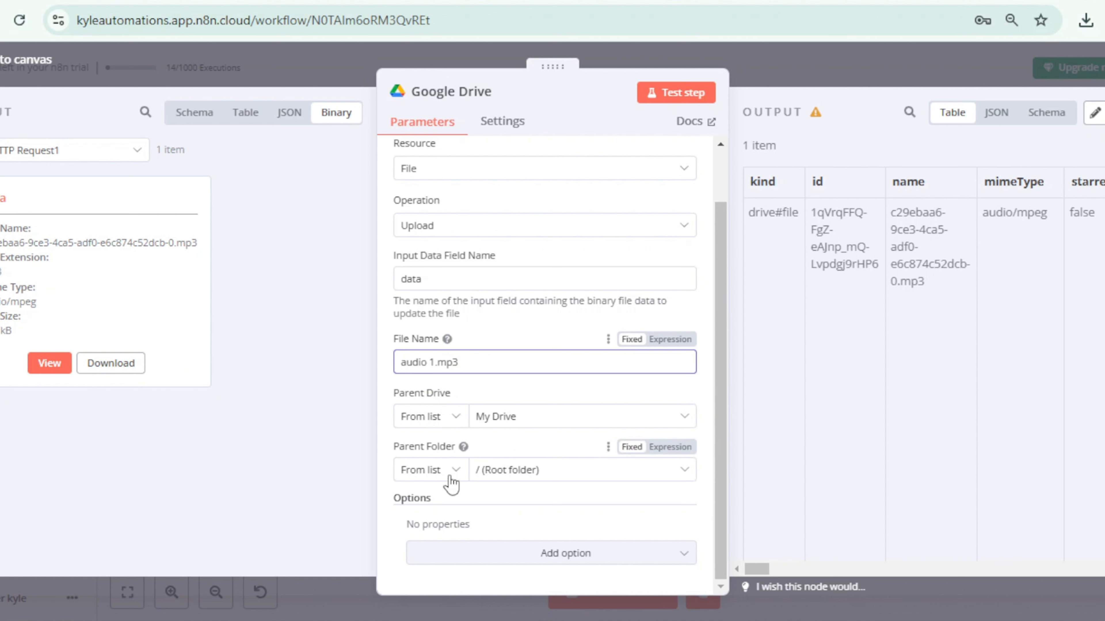
# Step: Set the parent folder by URL, using the "AI Generated Audio" folder's address copied from Google Drive
pyautogui.click(455, 472)
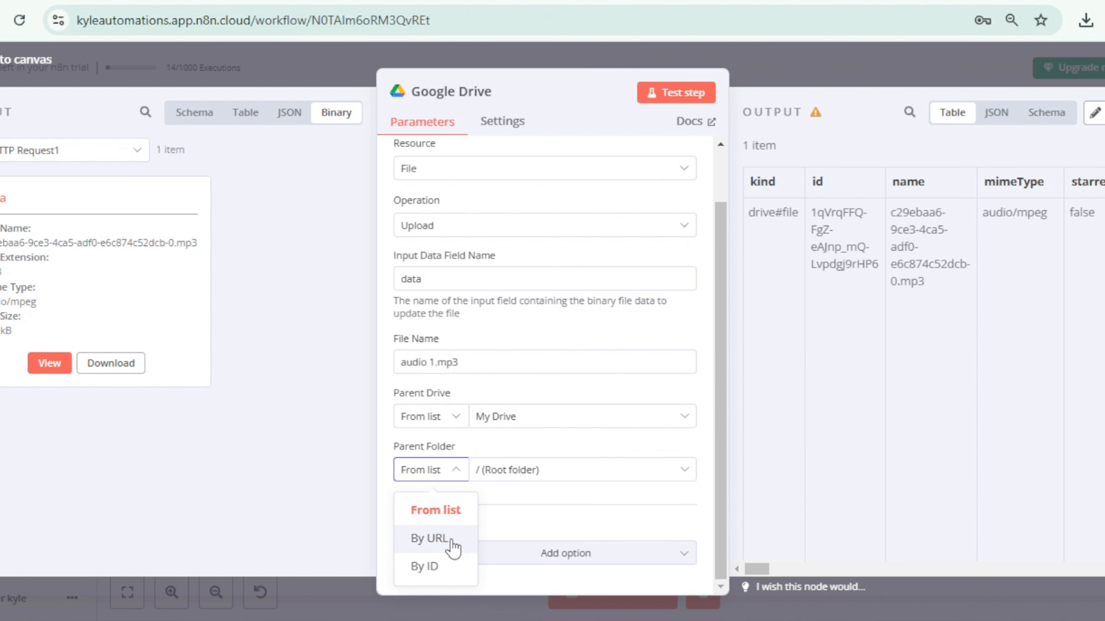
pyautogui.click(451, 543)
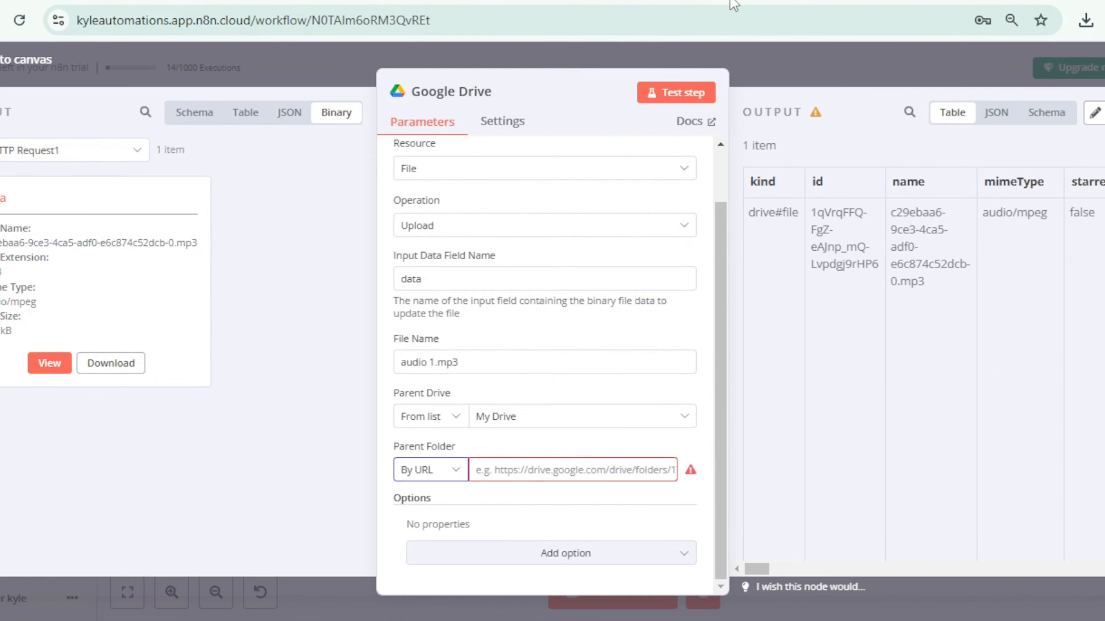
pyautogui.click(731, 1)
pyautogui.click(503, 19)
pyautogui.rightClick(503, 20)
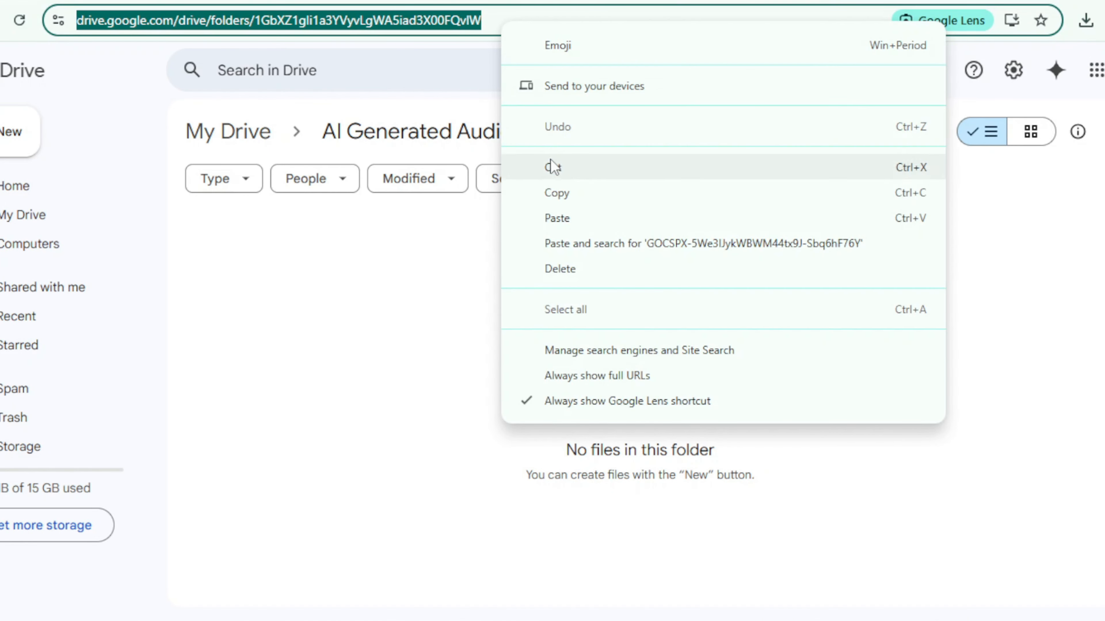
pyautogui.click(575, 197)
pyautogui.click(304, 2)
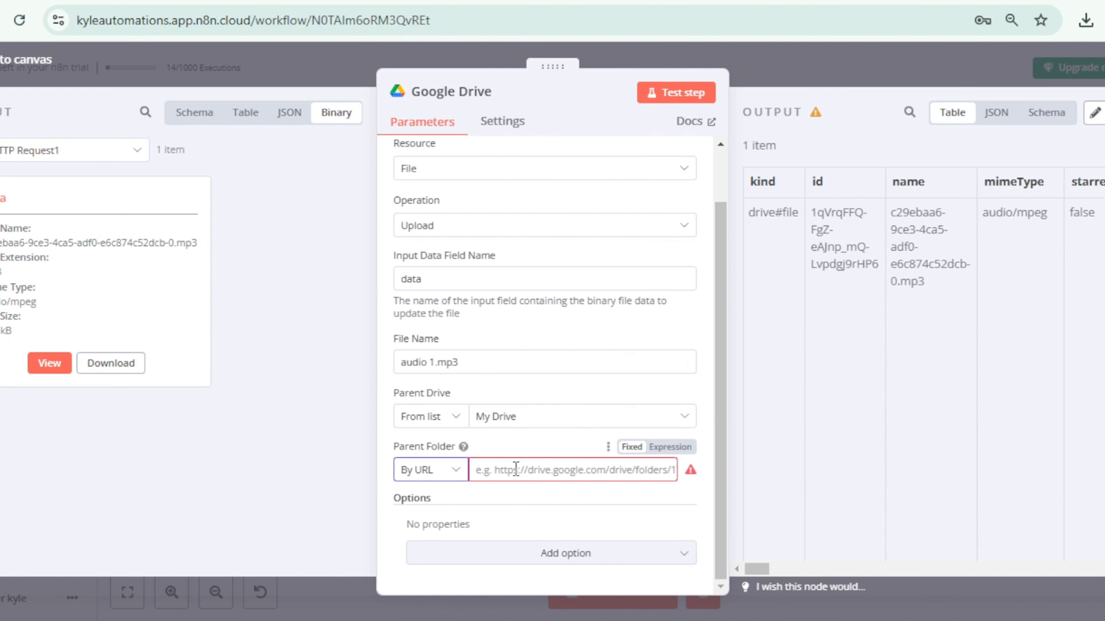
pyautogui.click(515, 470)
pyautogui.hotkey('ctrl', 'v')
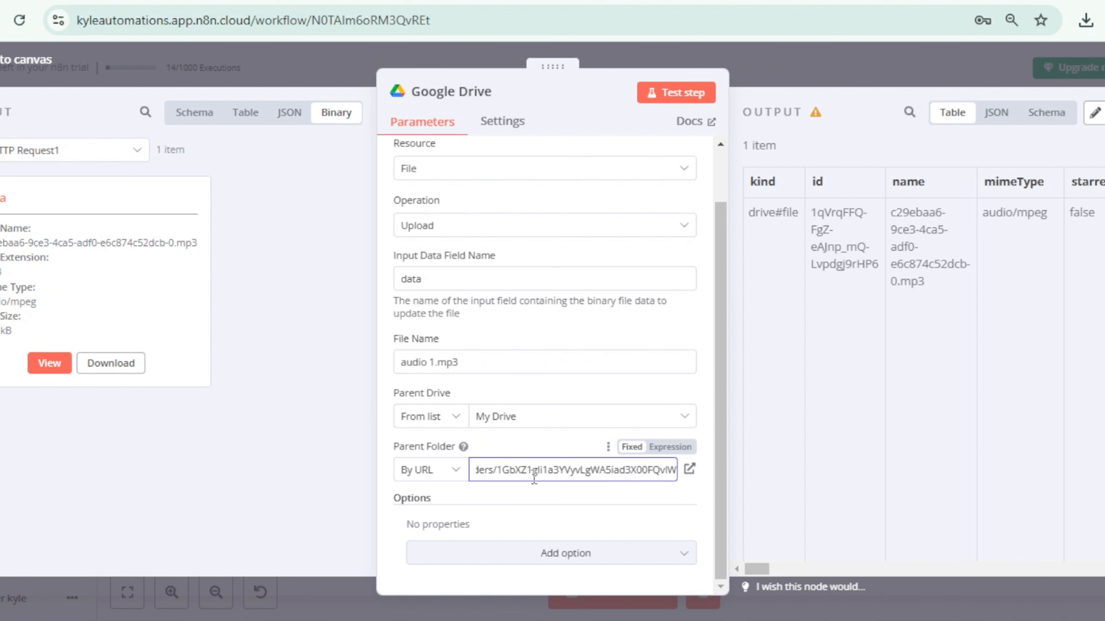
# Step: Test the Google Drive upload node, review its output and check the destination folder in Google Drive
pyautogui.click(688, 92)
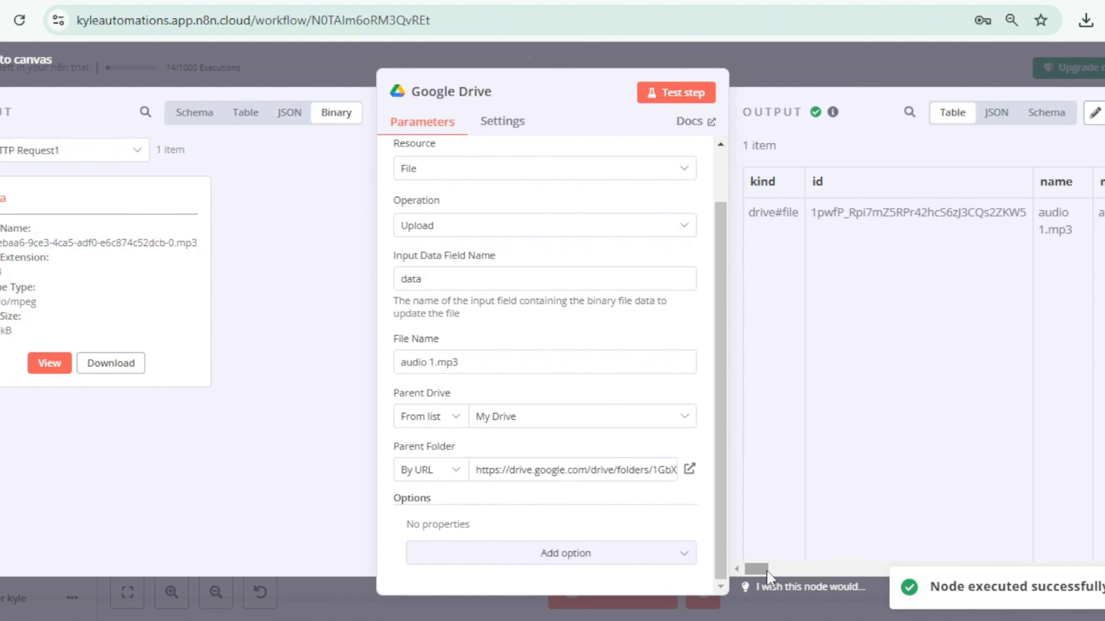
pyautogui.moveTo(768, 576); pyautogui.dragTo(807, 577)
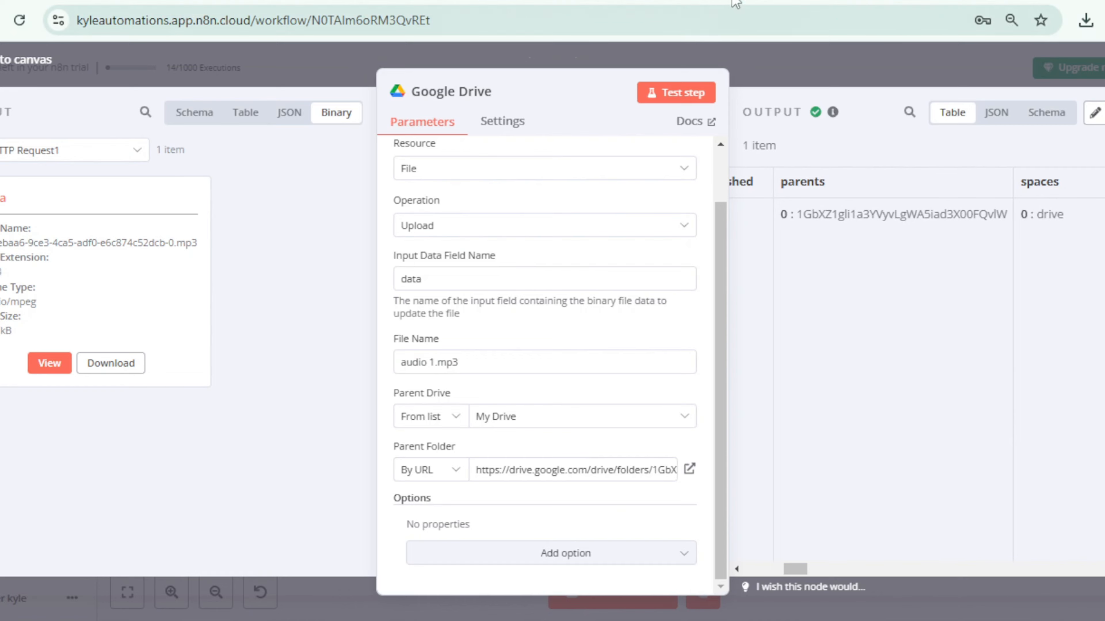
pyautogui.click(727, 0)
pyautogui.press('Return')
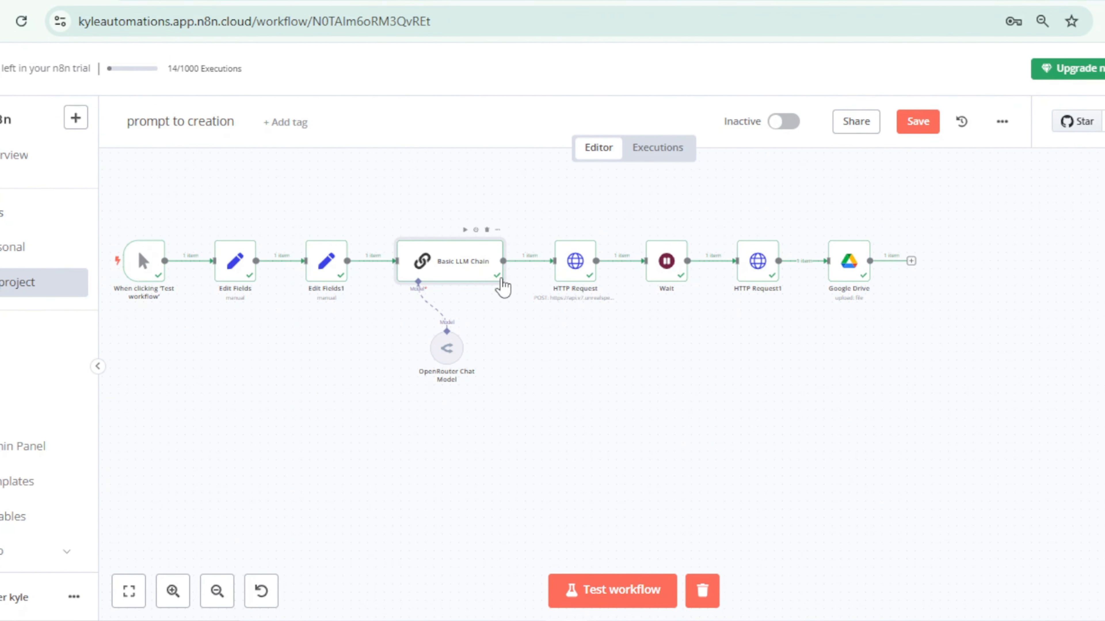
# Step: Rename the Basic LLM Chain node to "a10" and return to the workflow canvas
pyautogui.doubleClick(475, 267)
pyautogui.click(500, 69)
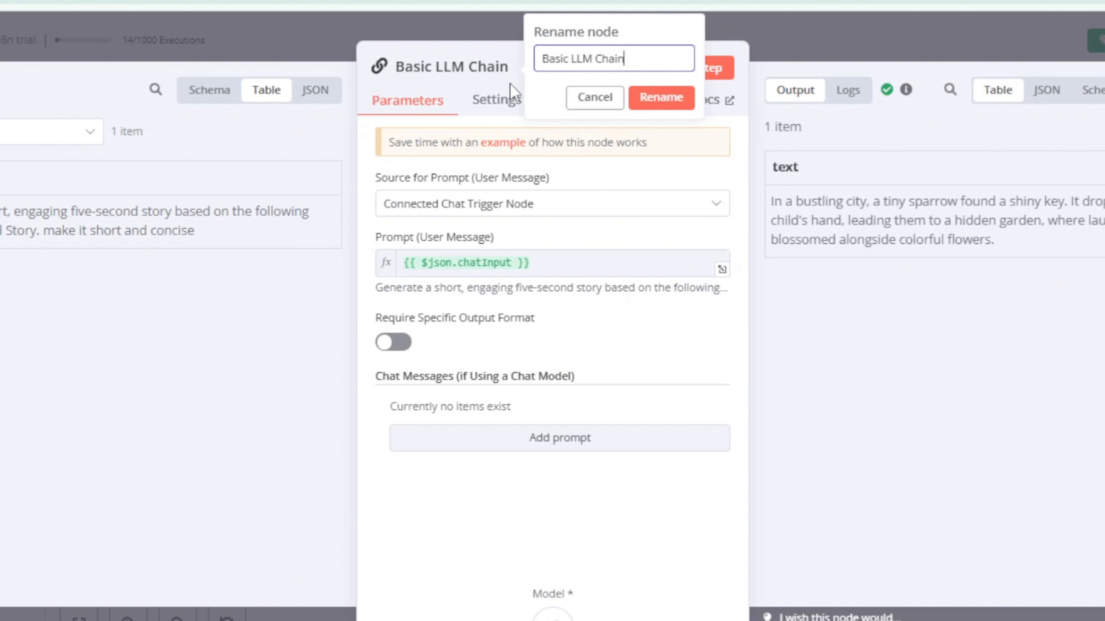
pyautogui.hotkey('ctrl', 'a')
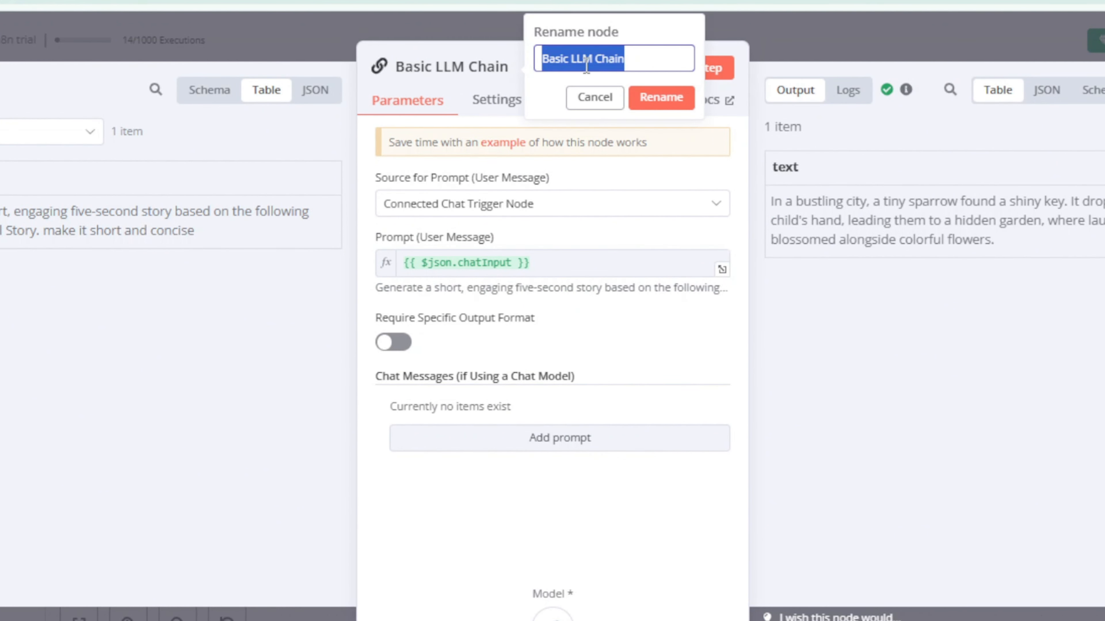
pyautogui.write('a10')
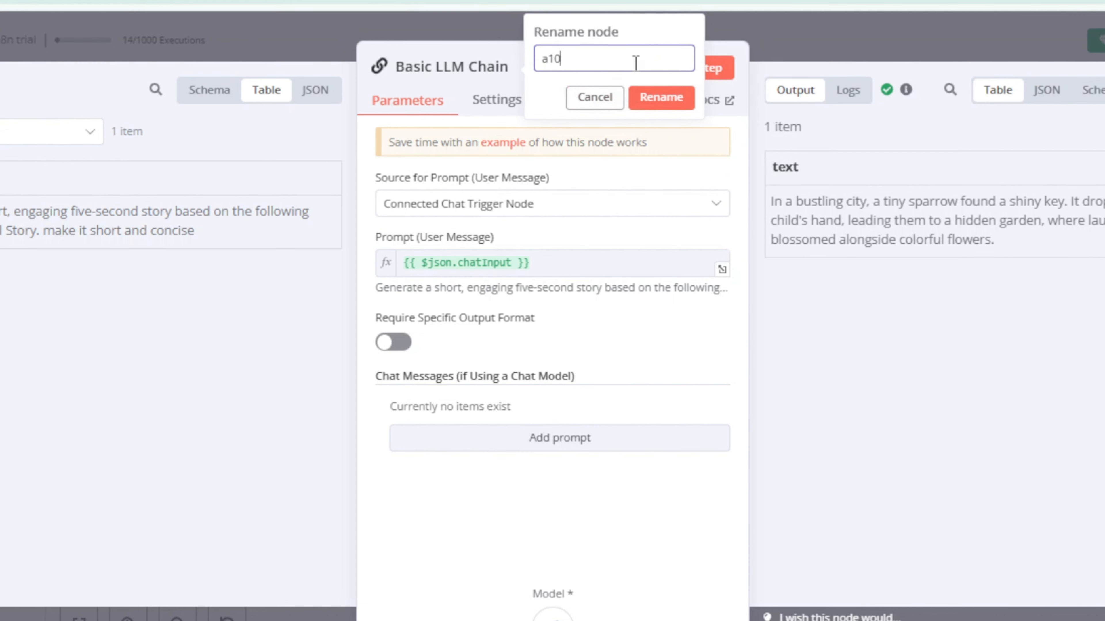
pyautogui.press('Return')
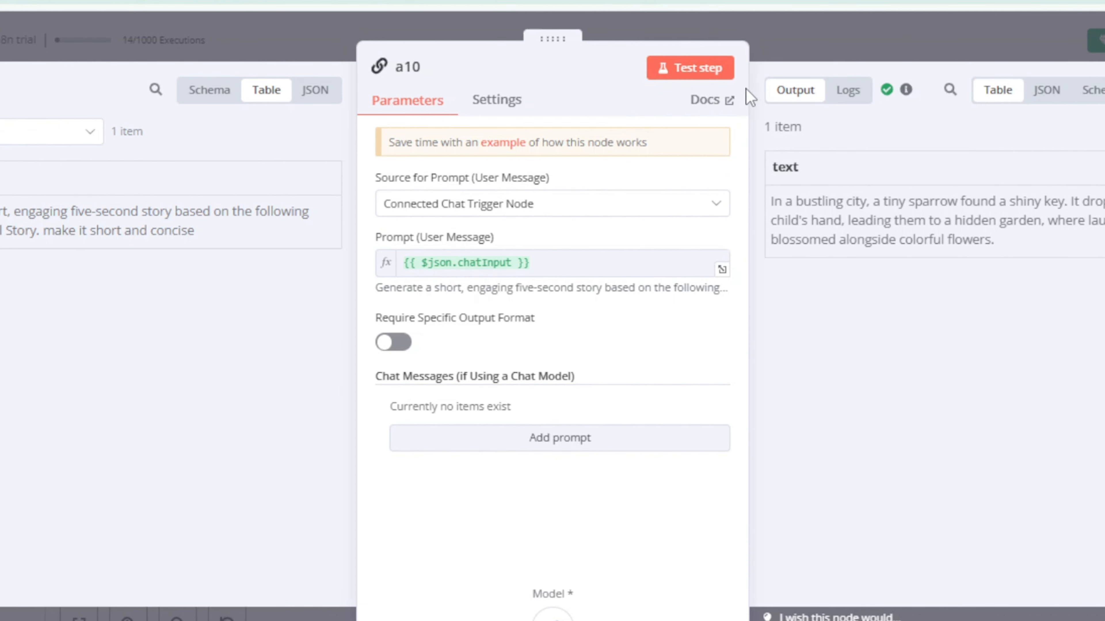
pyautogui.click(779, 34)
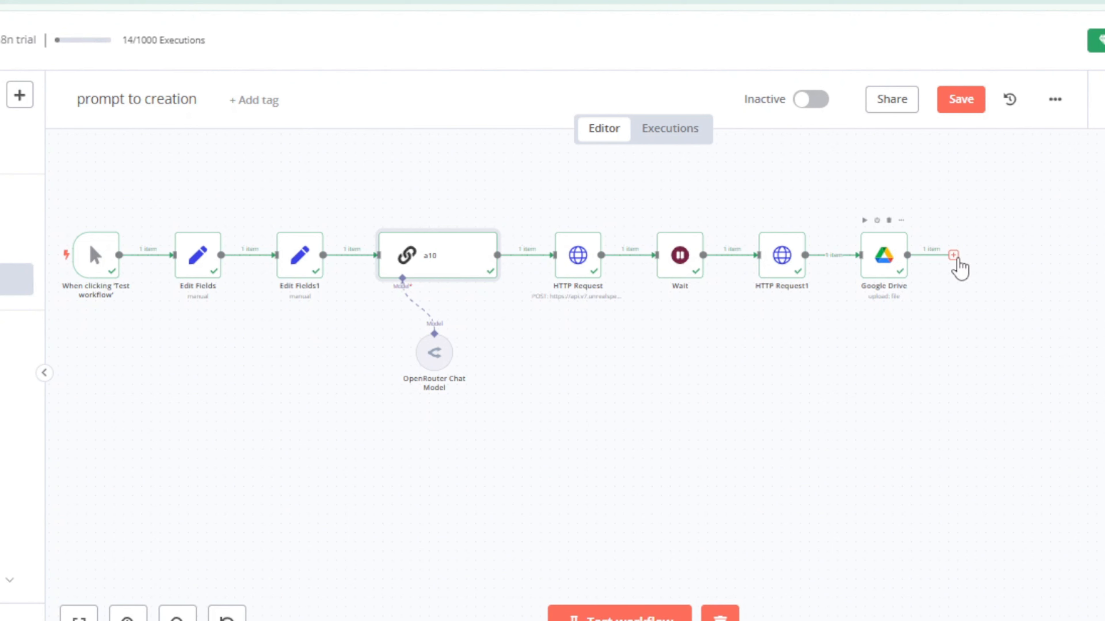
# Step: Add a Code node after the Google Drive node
pyautogui.click(953, 255)
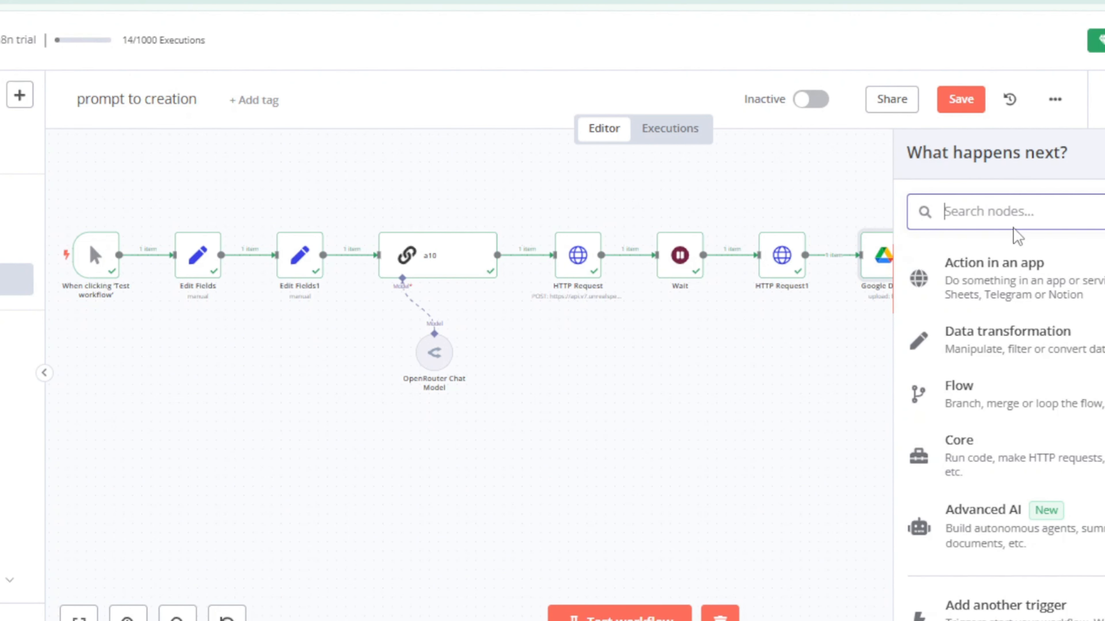
pyautogui.write('code')
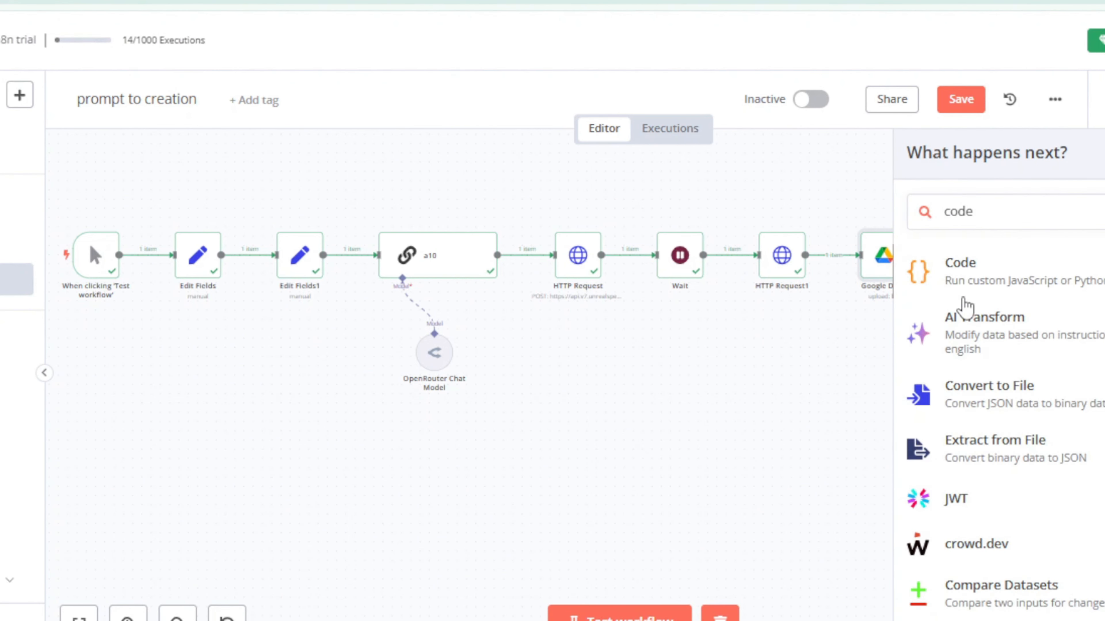
pyautogui.click(959, 297)
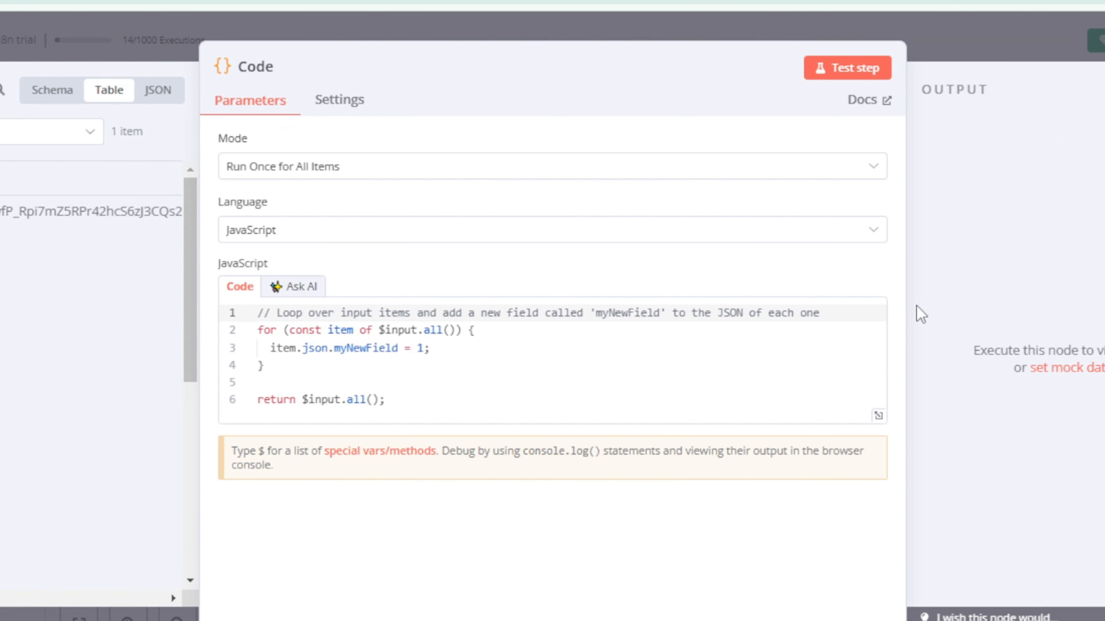
# Step: Replace the Code node's default JavaScript with a return object setting chatInput to $node["a10"].json.text, and test the node
pyautogui.tripleClick(473, 409)
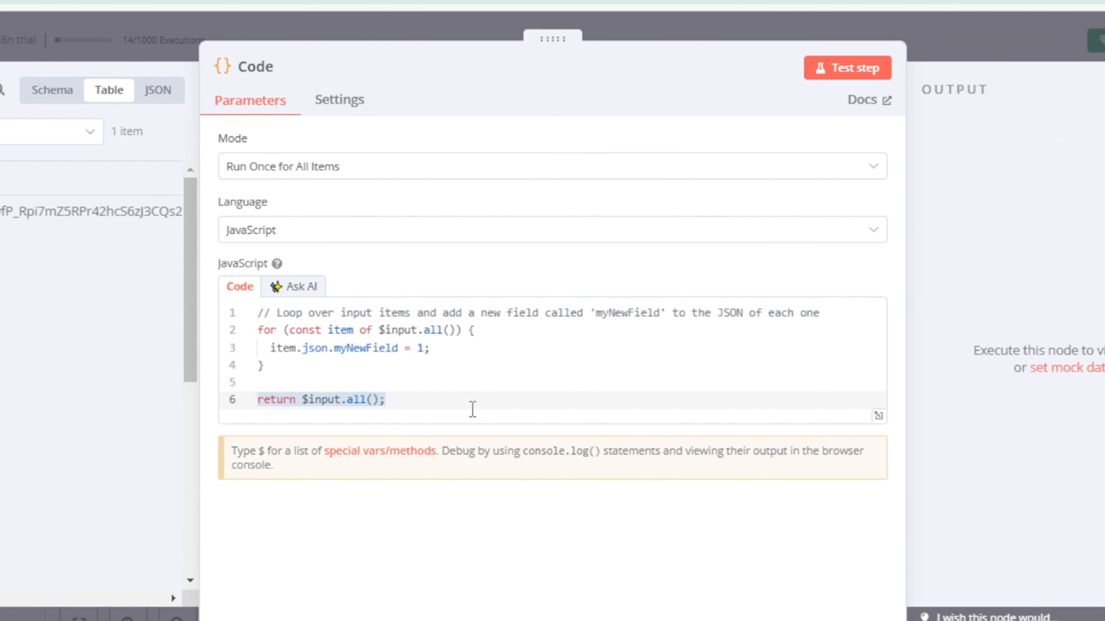
pyautogui.click(366, 368)
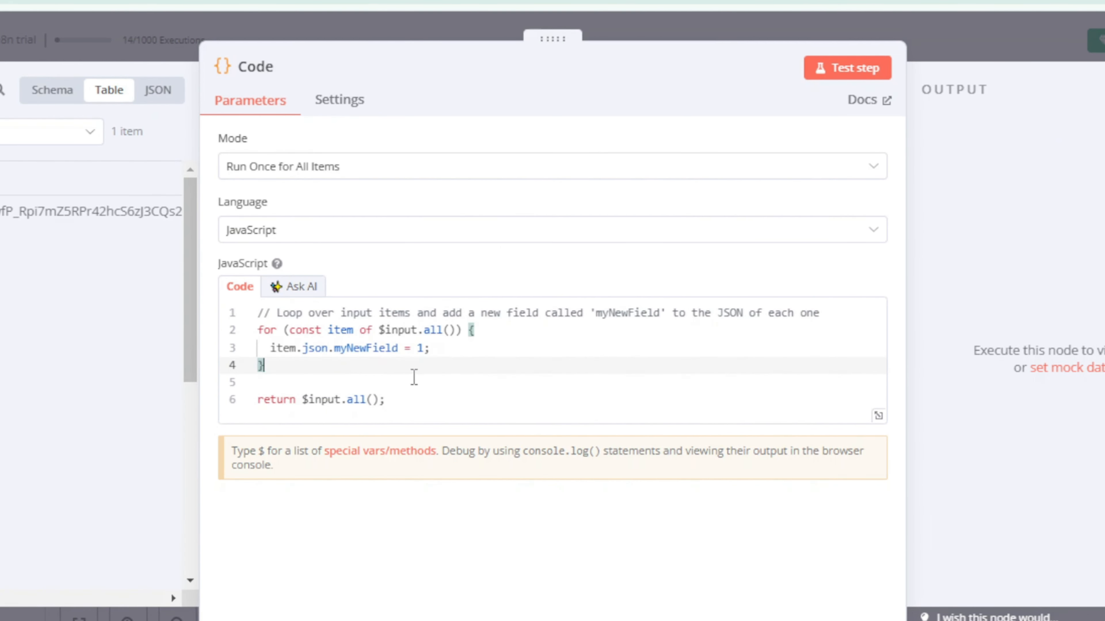
pyautogui.click(451, 389)
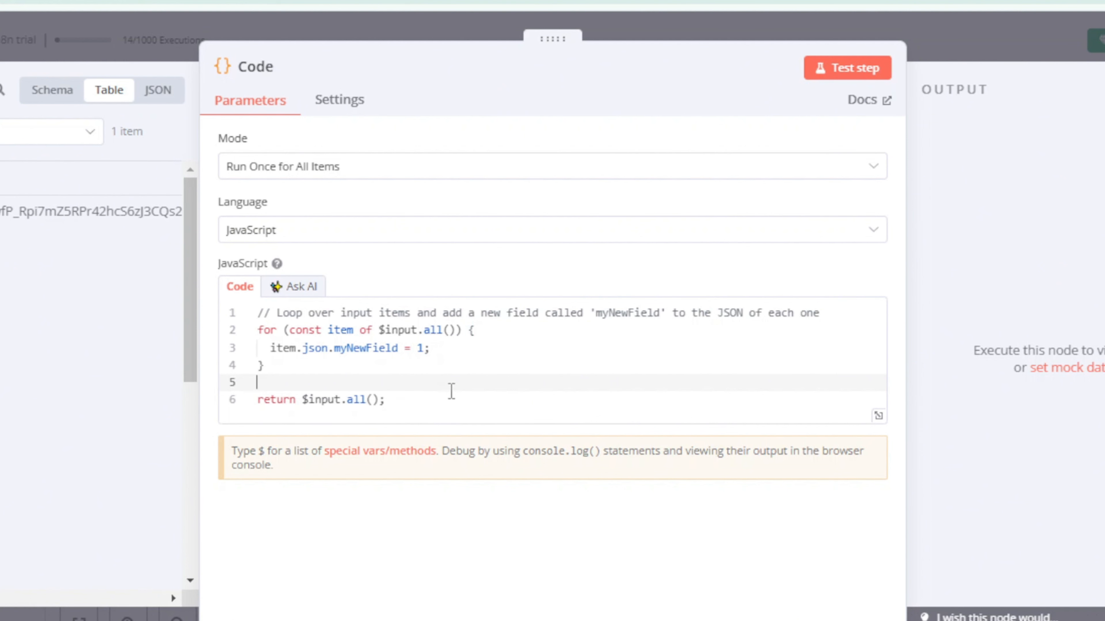
pyautogui.hotkey('ctrl', 'a')
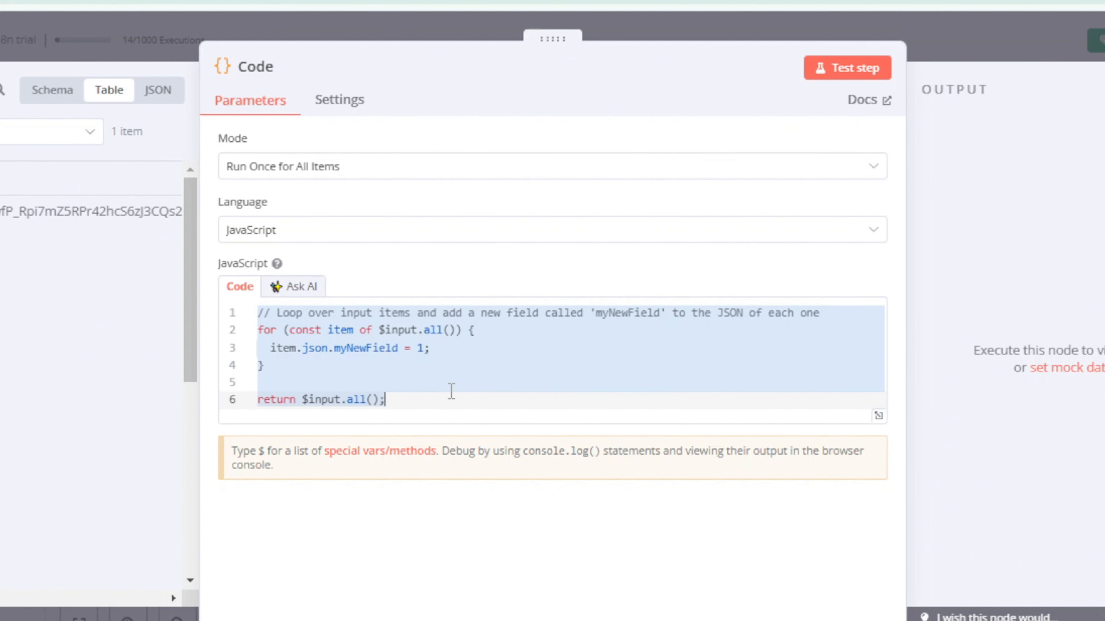
pyautogui.press('BackSpace')
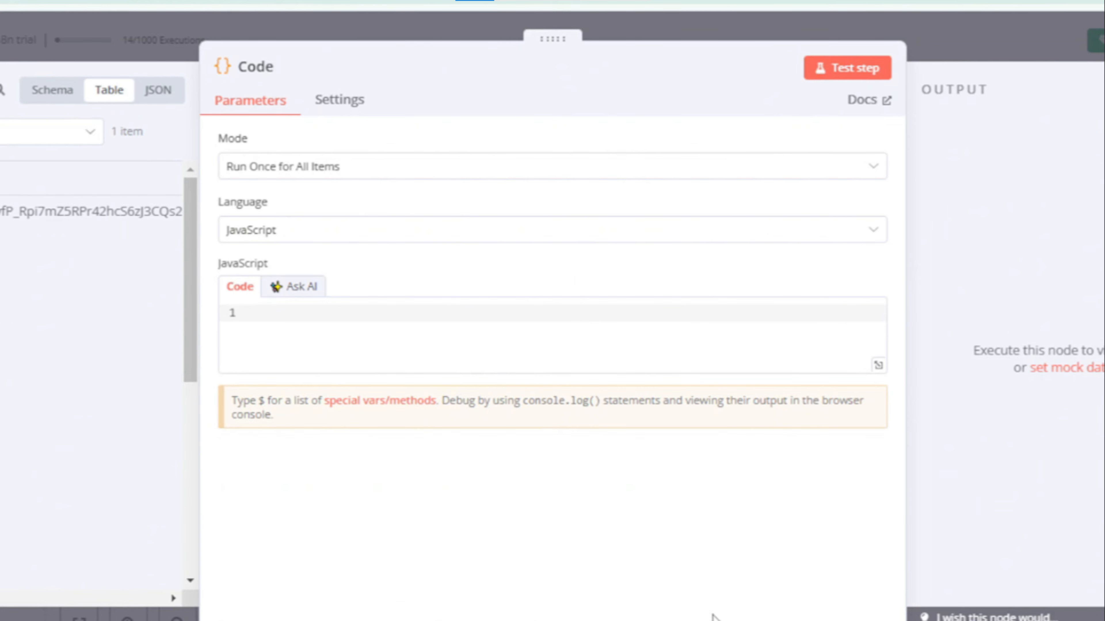
pyautogui.hotkey('ctrl', 'v')
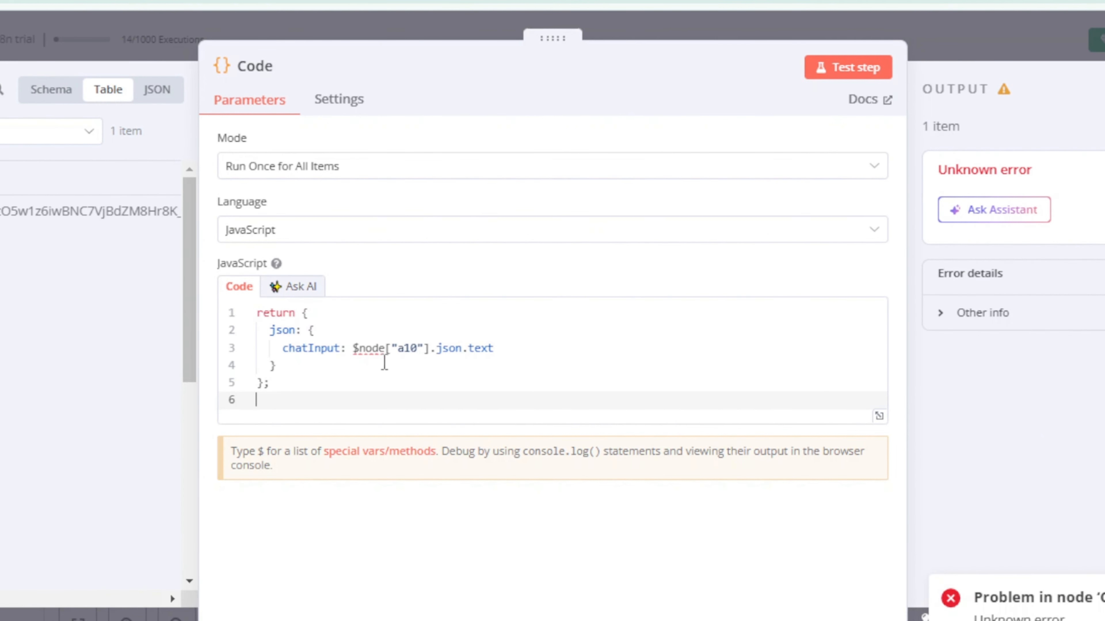
pyautogui.click(861, 70)
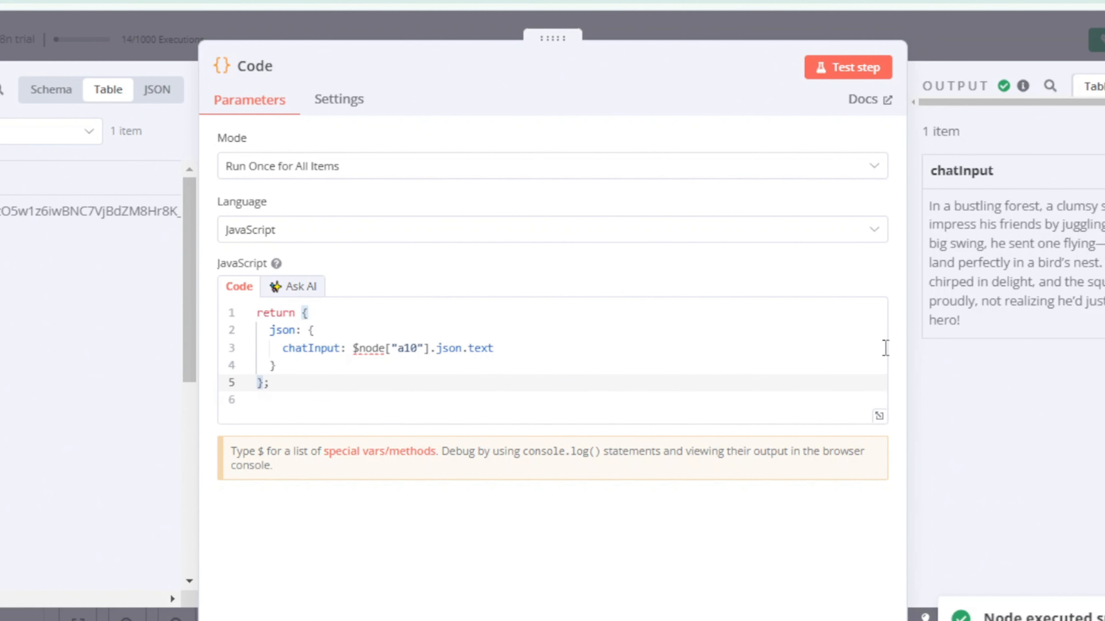
pyautogui.press('Escape')
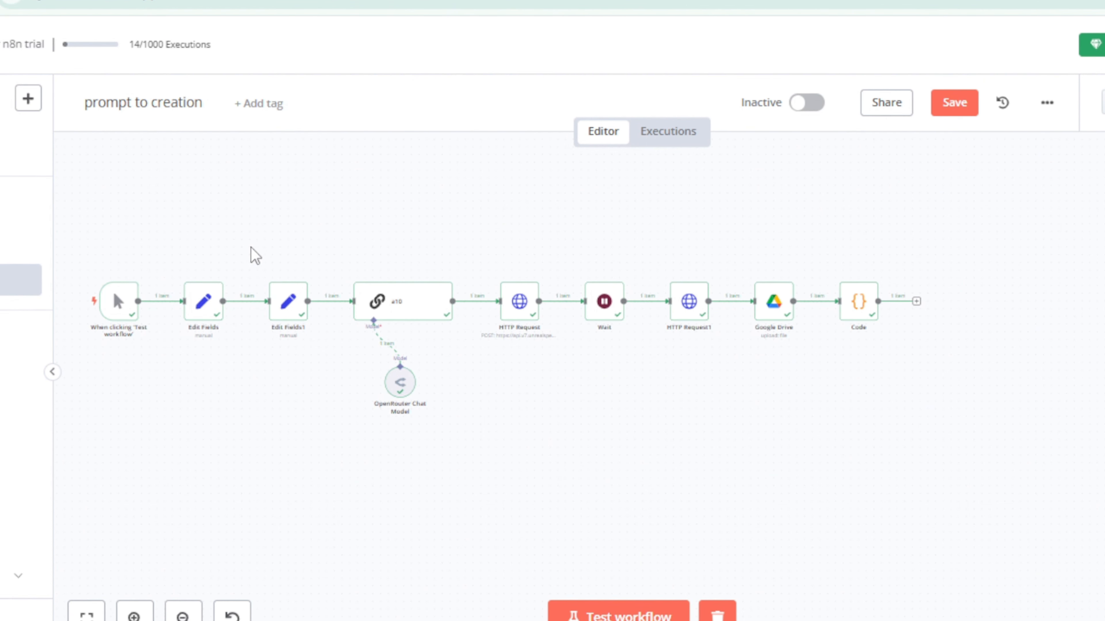
# Step: Duplicate the Edit Fields1, a10 and OpenRouter Chat Model nodes beyond the Code node, and connect the Code output to the copied Edit Fields node
pyautogui.moveTo(251, 248); pyautogui.dragTo(493, 437)
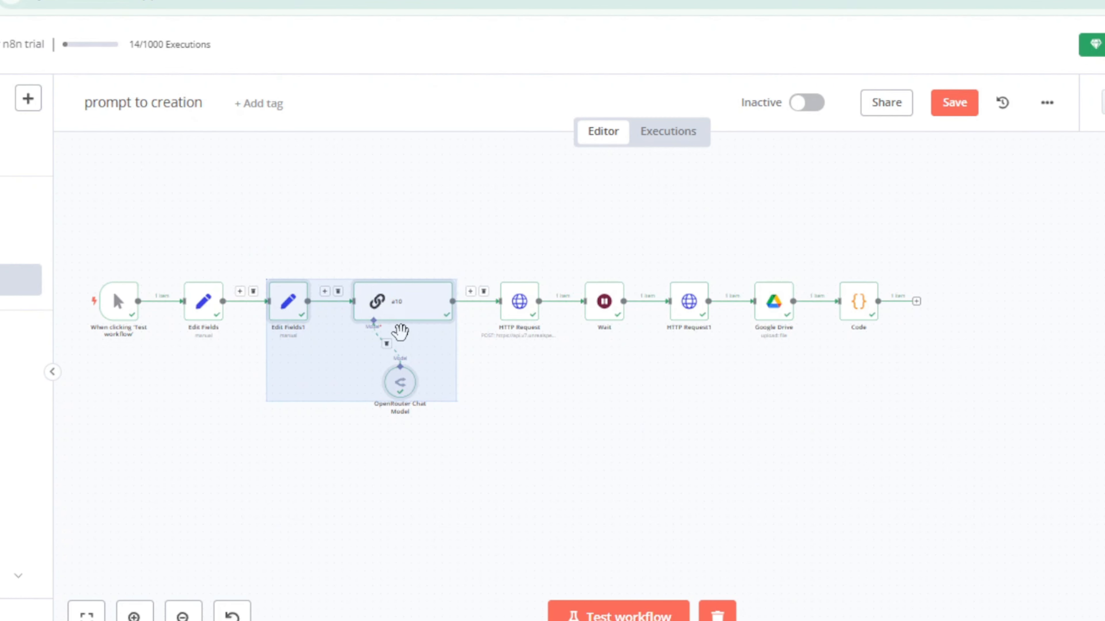
pyautogui.hotkey('ctrl', 'c')
pyautogui.click(949, 300)
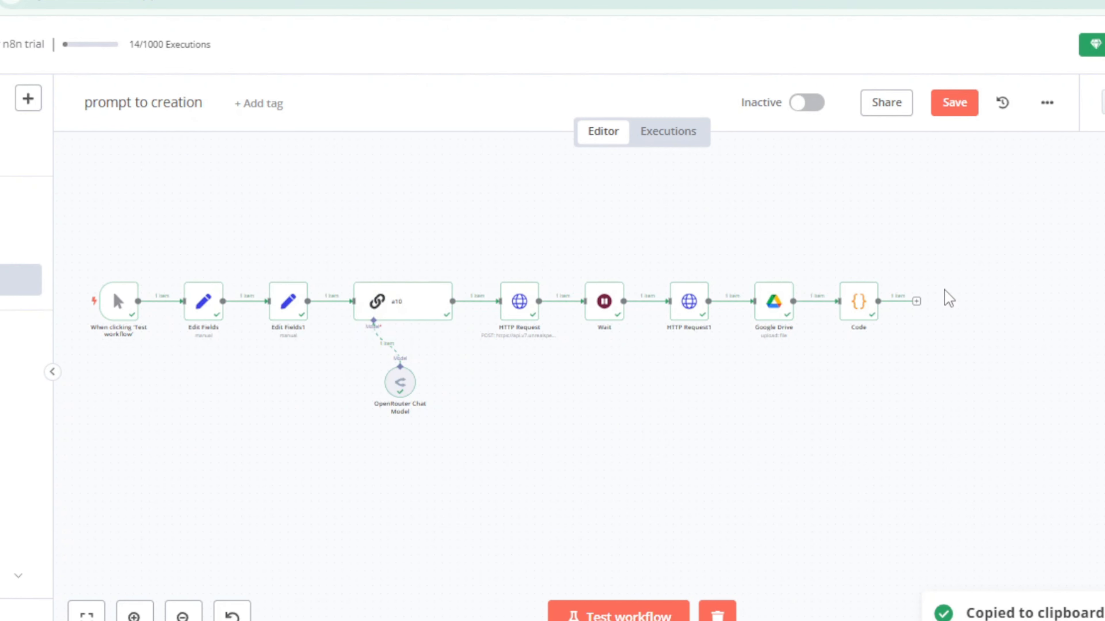
pyautogui.hotkey('ctrl', 'v')
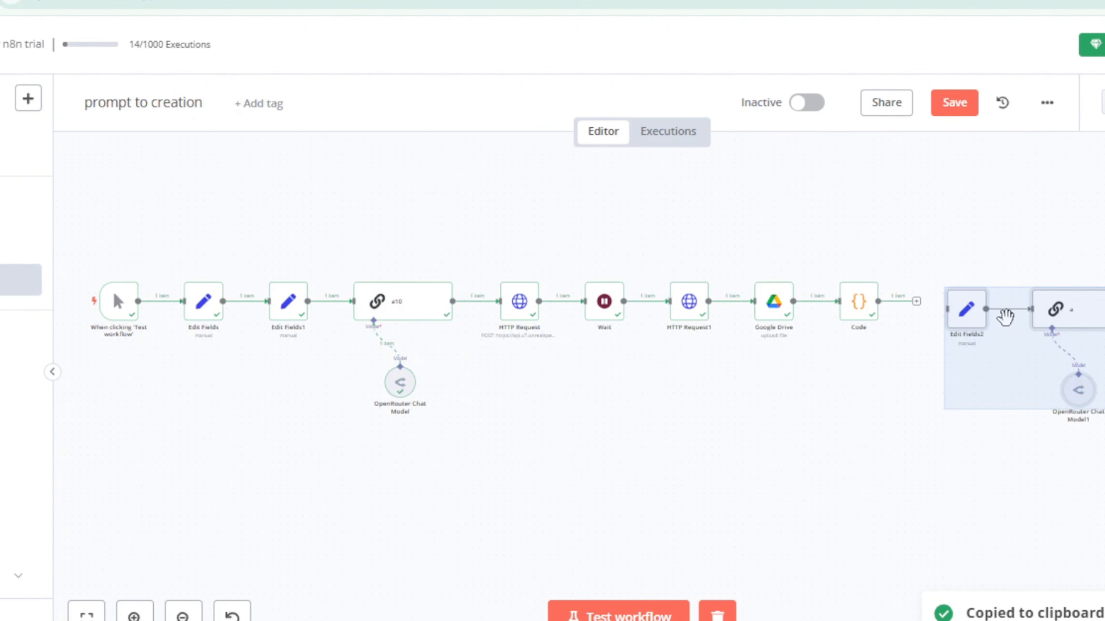
pyautogui.click(982, 443)
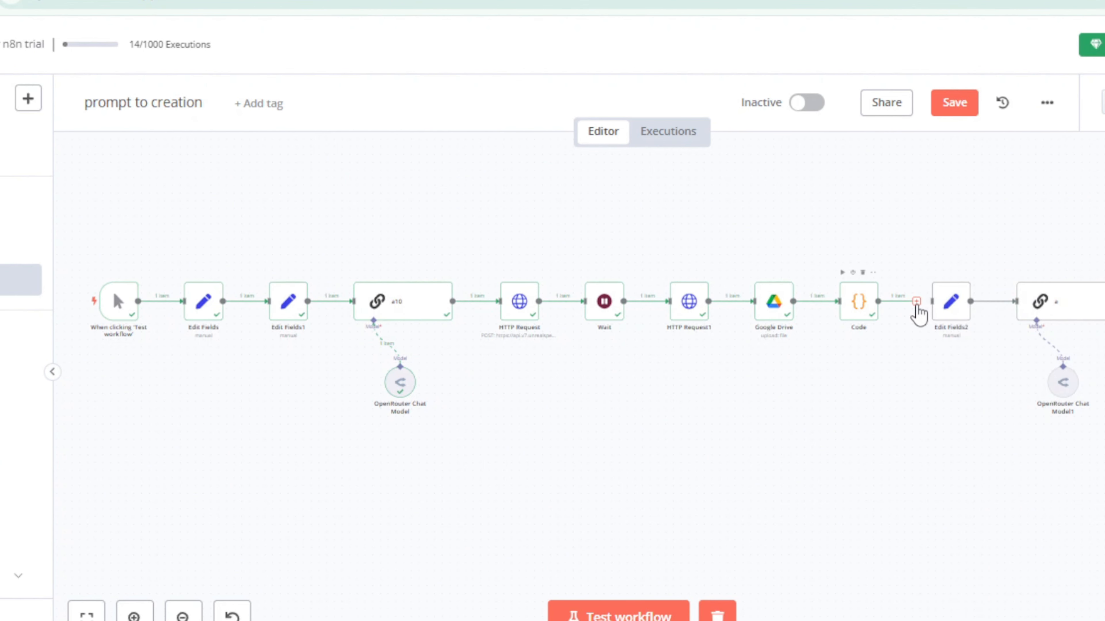
pyautogui.moveTo(919, 303); pyautogui.dragTo(934, 308)
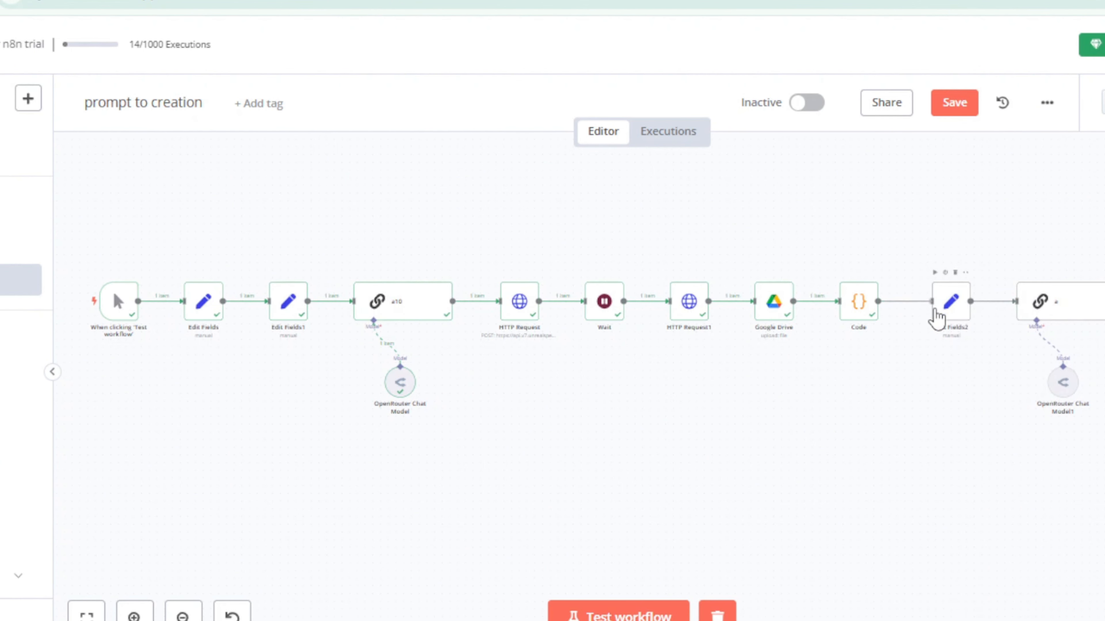
# Step: Replace the chatInput value in the copied Edit Fields node with the incoming chatInput field, {{ $json.chatInput }}
pyautogui.doubleClick(955, 310)
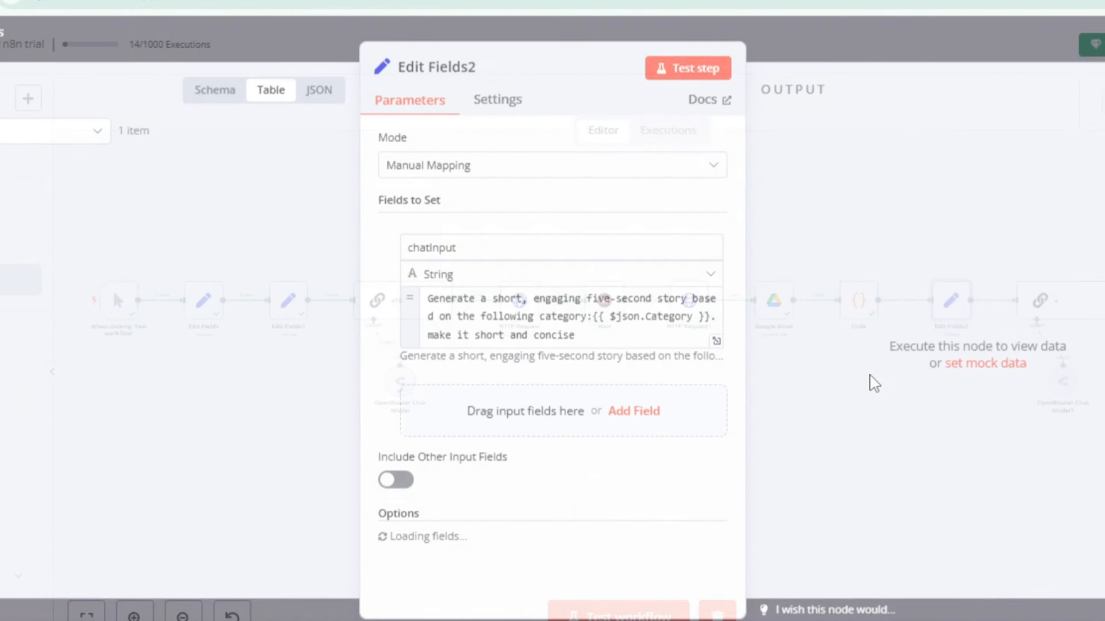
pyautogui.doubleClick(515, 312)
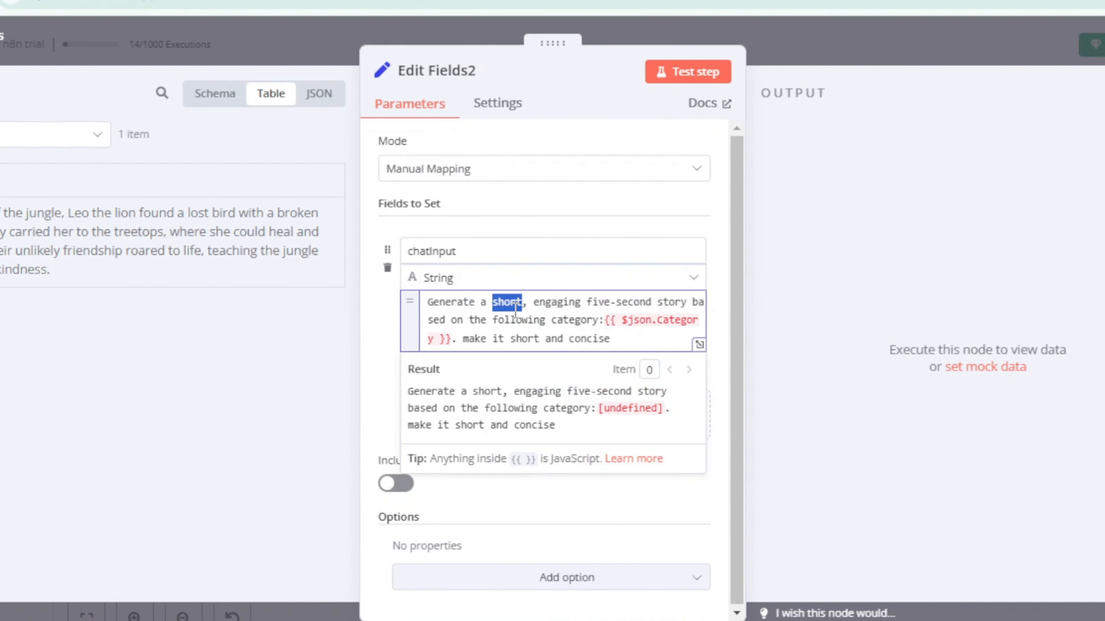
pyautogui.hotkey('ctrl', 'a')
pyautogui.press('BackSpace')
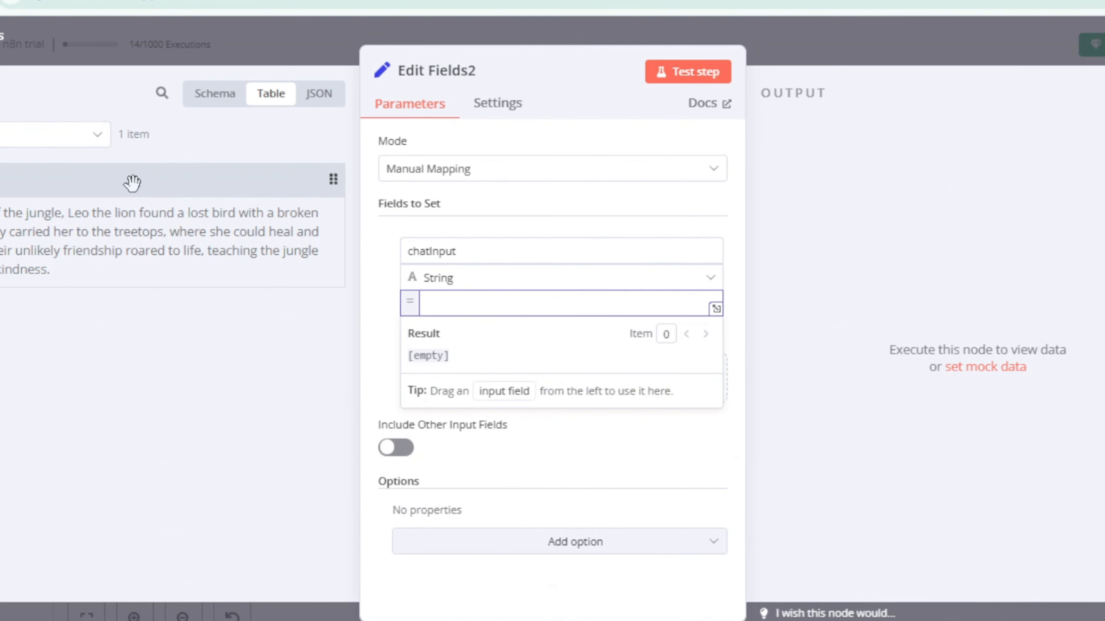
pyautogui.moveTo(131, 180); pyautogui.dragTo(479, 305)
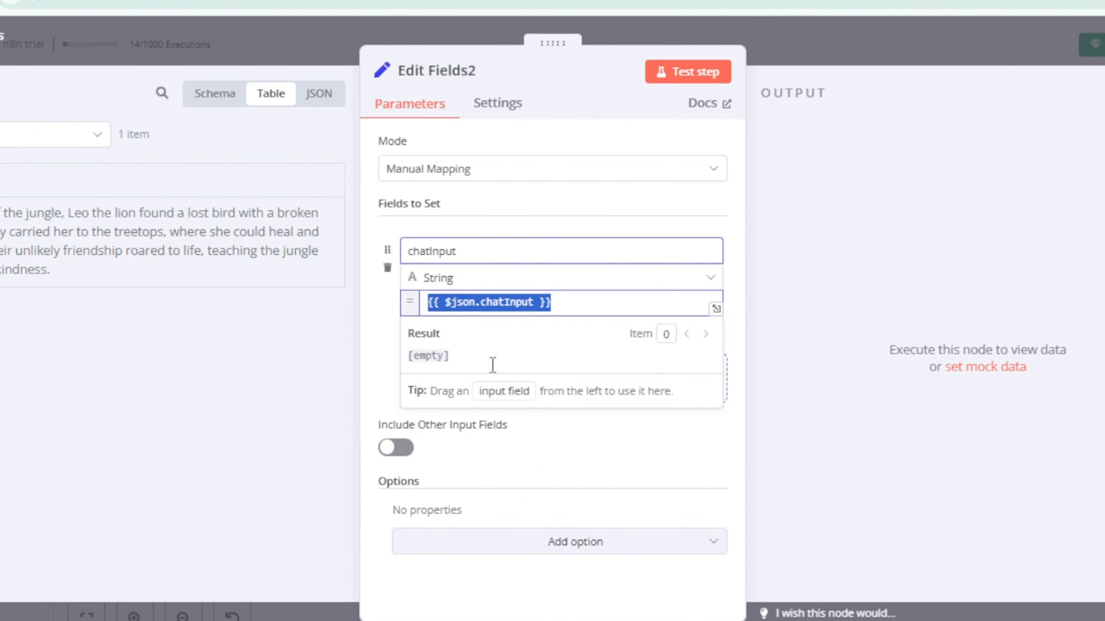
# Step: Insert "create a prompt to generate an image about " before {{ $json.chatInput }} in the expanded expression editor
pyautogui.click(716, 308)
pyautogui.click(260, 162)
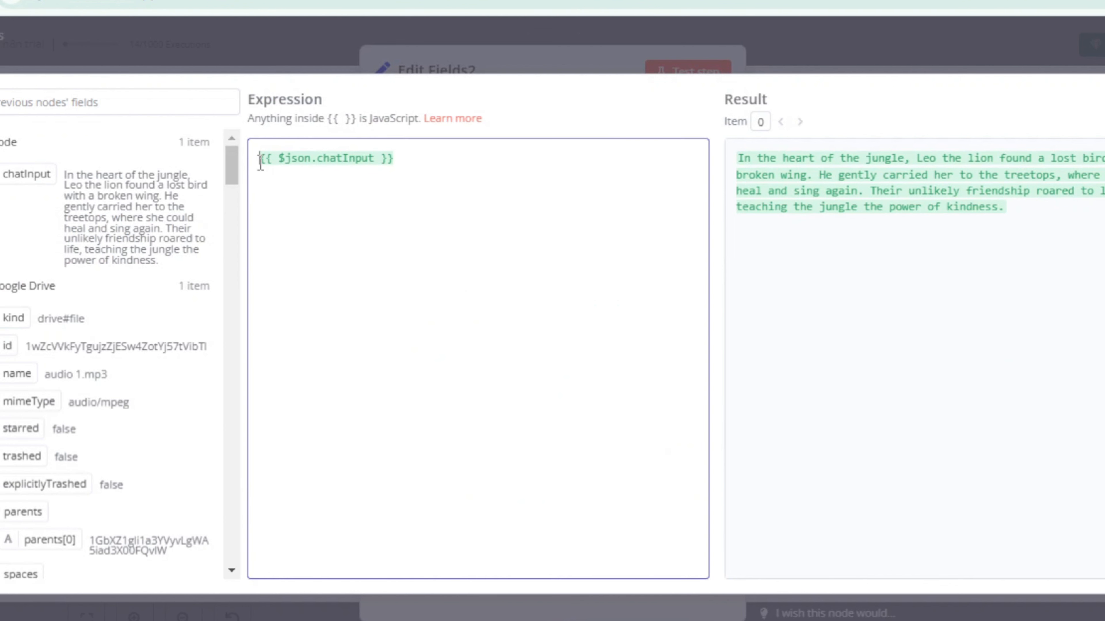
pyautogui.write('create ')
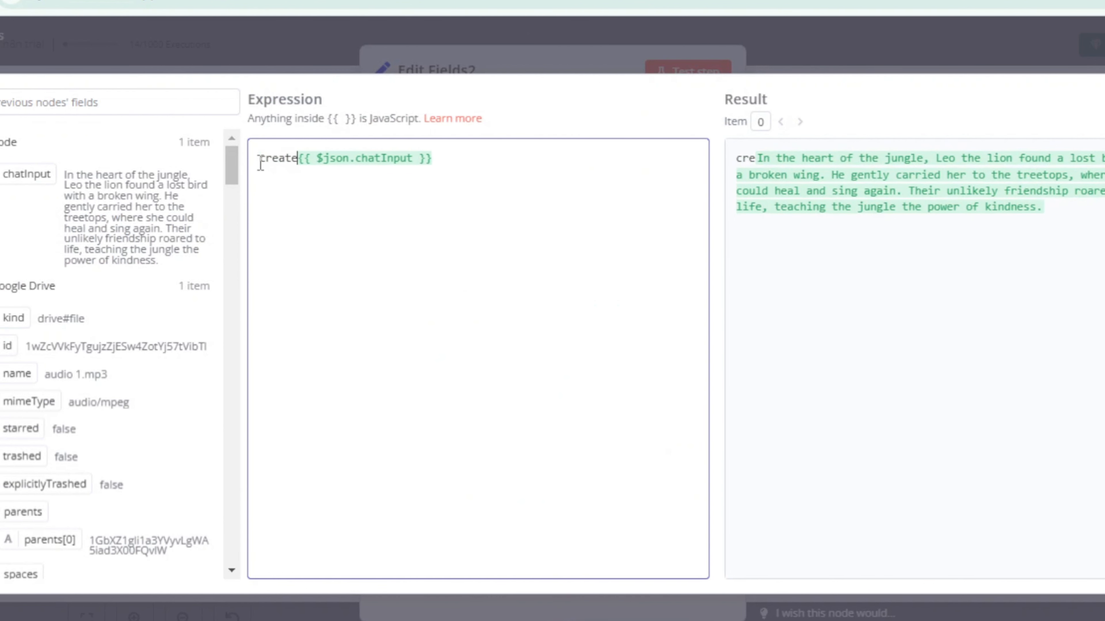
pyautogui.write('a {{ $json')
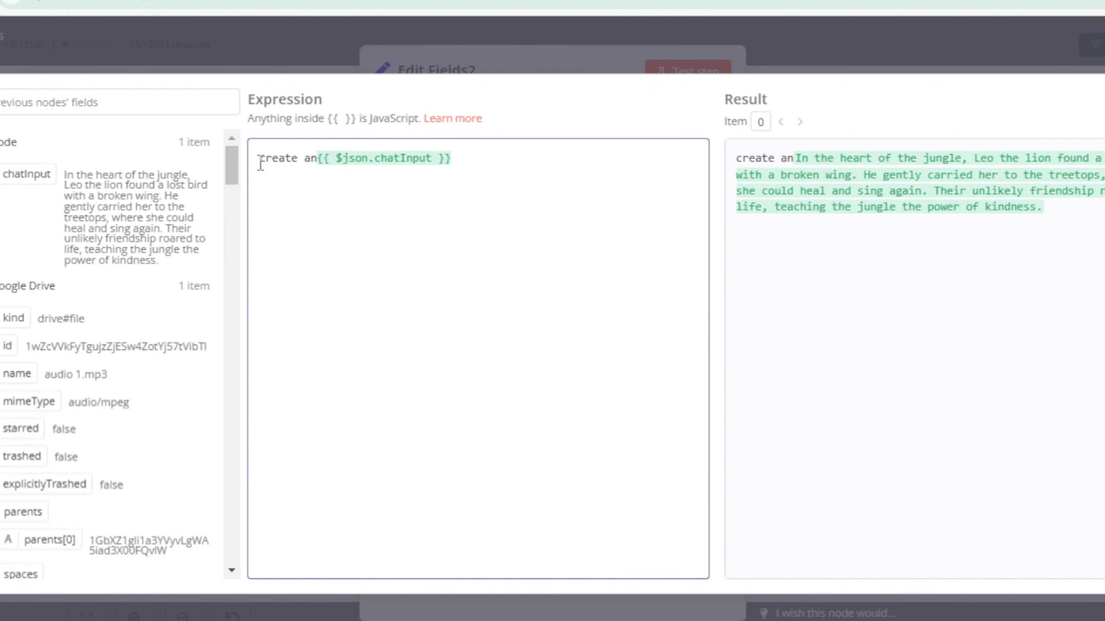
pyautogui.press('BackSpace')
pyautogui.write('prompt')
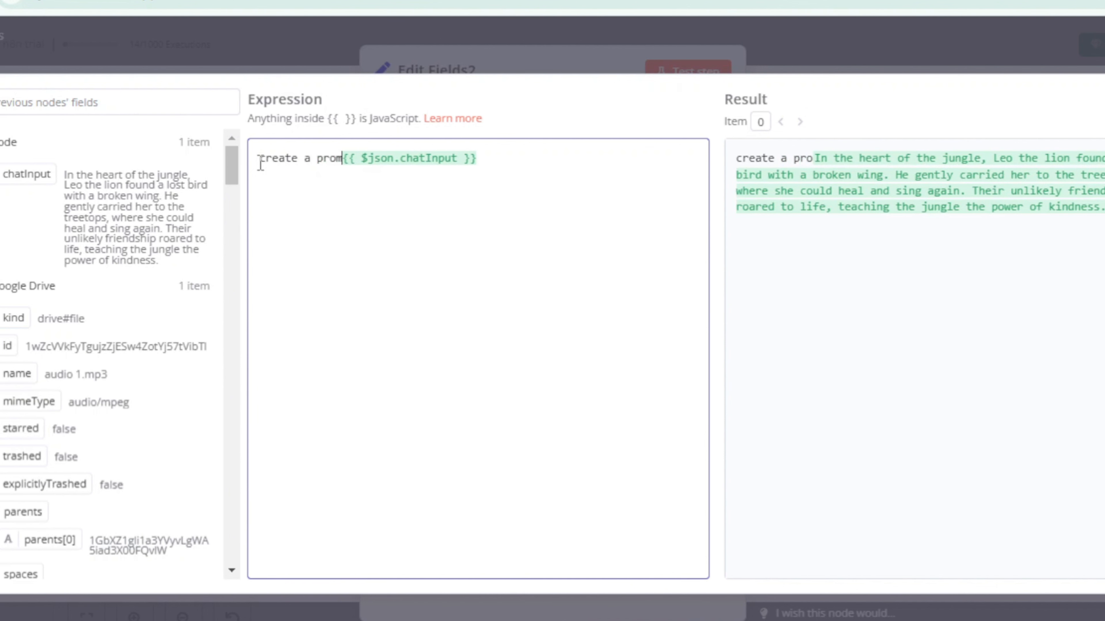
pyautogui.write(' to ge')
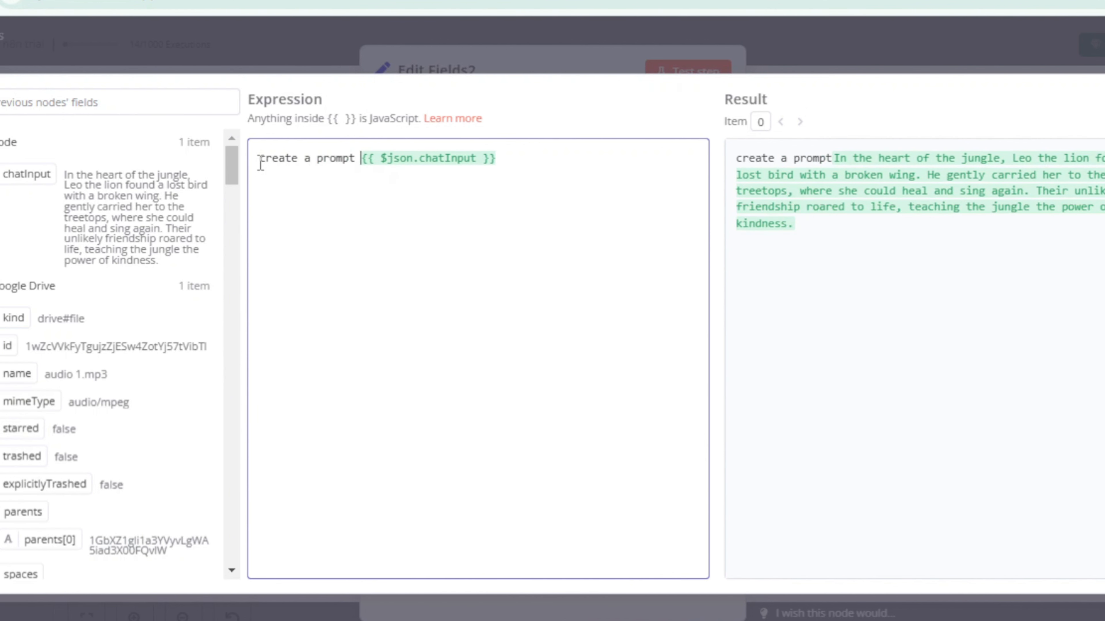
pyautogui.write('nerate a')
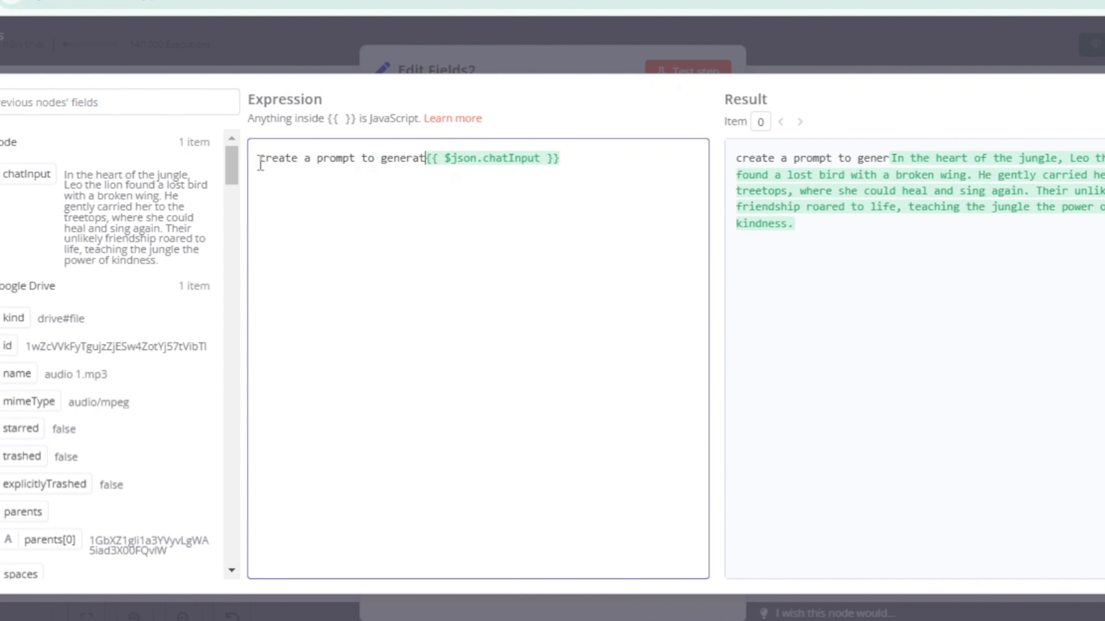
pyautogui.write('n image')
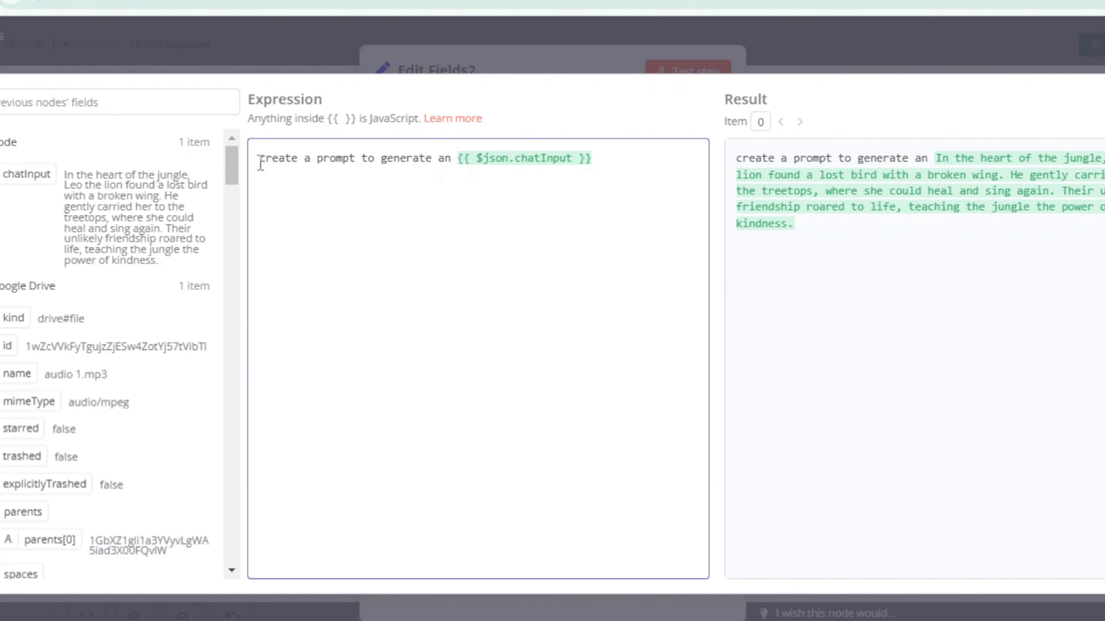
pyautogui.write(' abou')
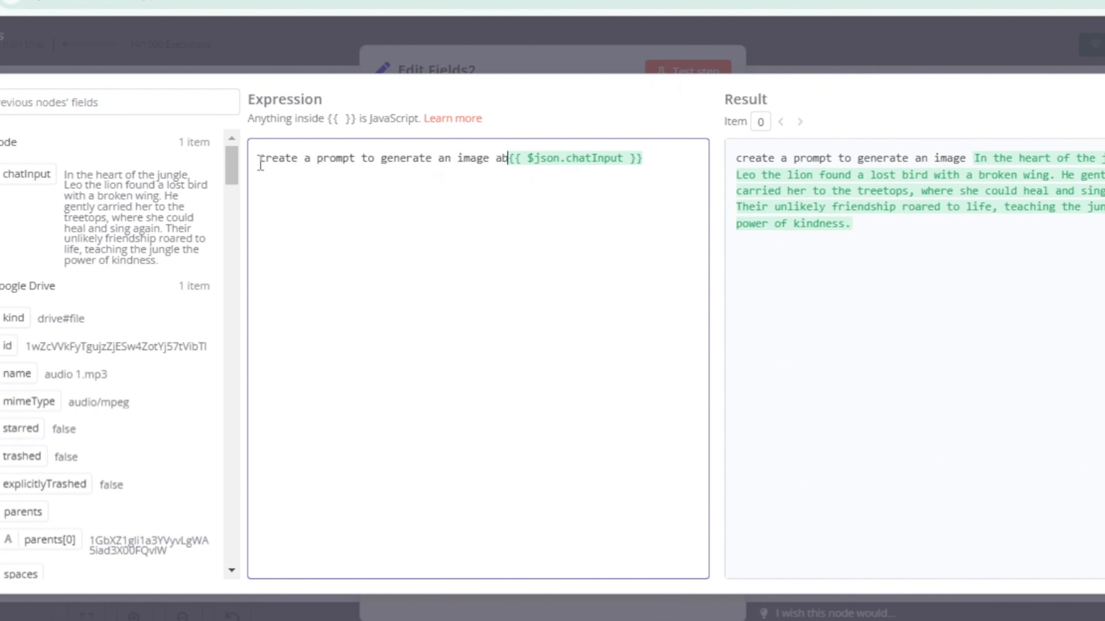
pyautogui.write('t {{ $jso')
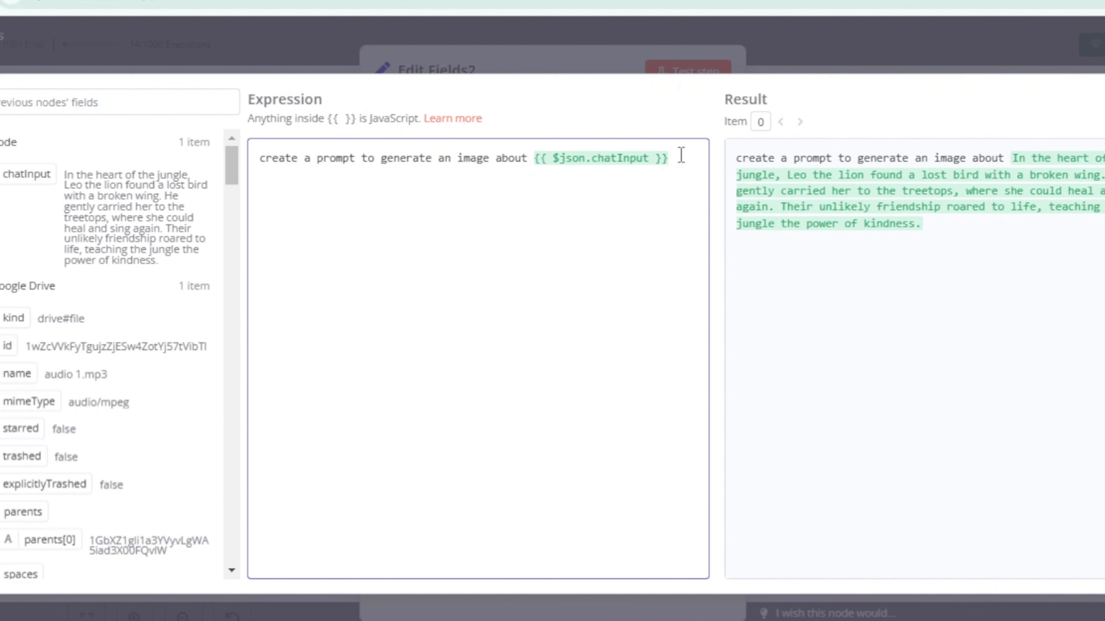
pyautogui.write('n.chatInput }}. dont include')
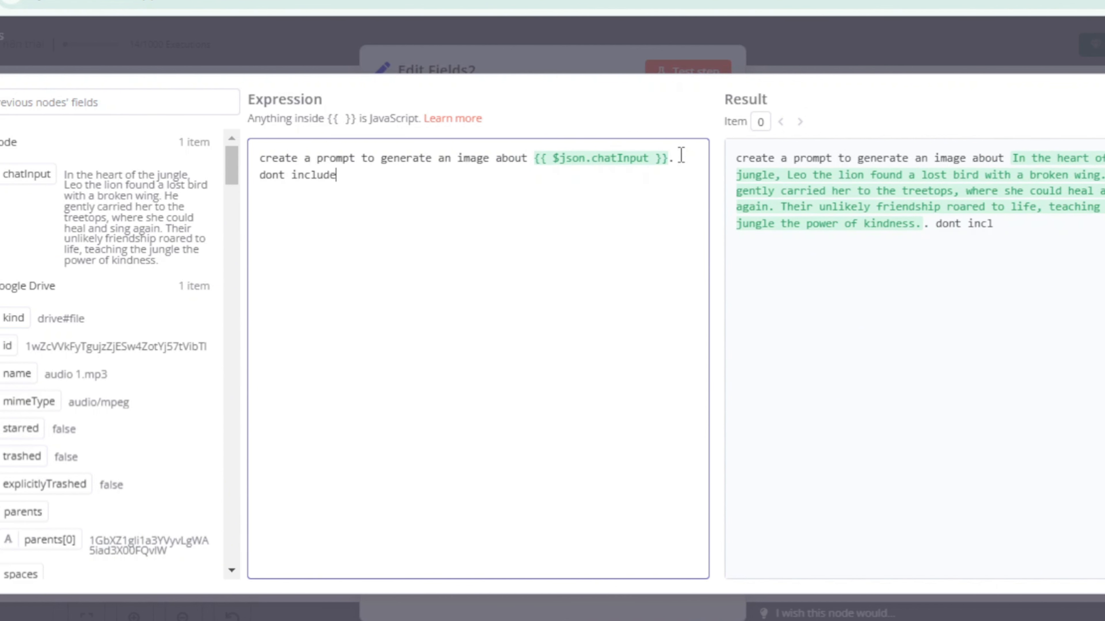
pyautogui.write(' any heading, indexing or an')
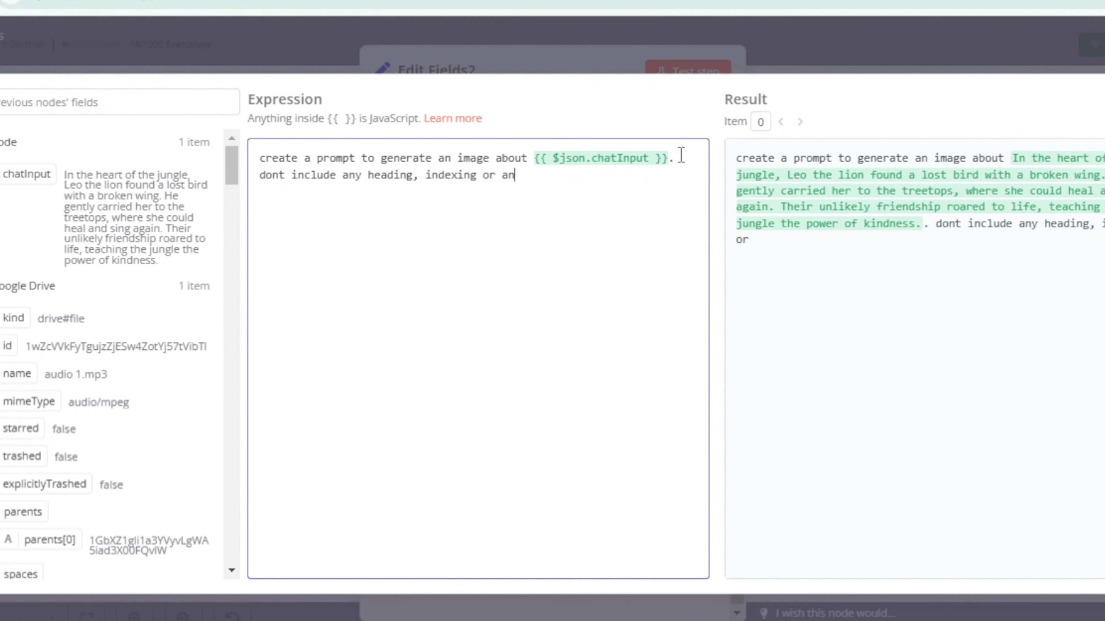
# Step: Append ". dont include any heading, indexing or any special characters" to the expression, and test the Edit Fields2 node
pyautogui.write('y special charcter')
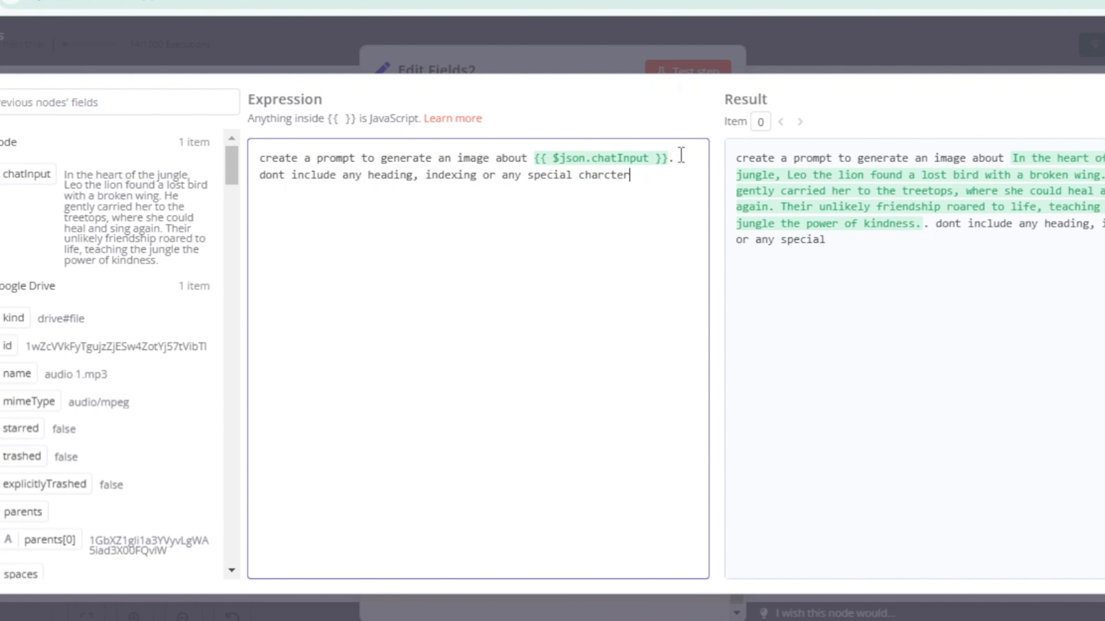
pyautogui.write('s')
pyautogui.click(605, 176)
pyautogui.write('a')
pyautogui.click(636, 66)
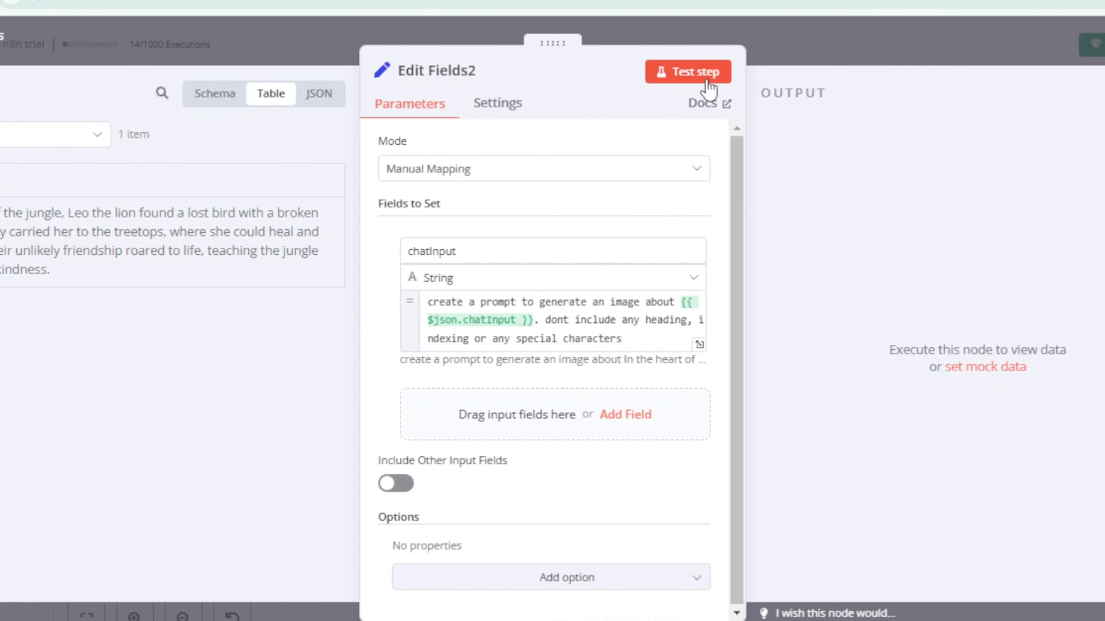
pyautogui.click(696, 73)
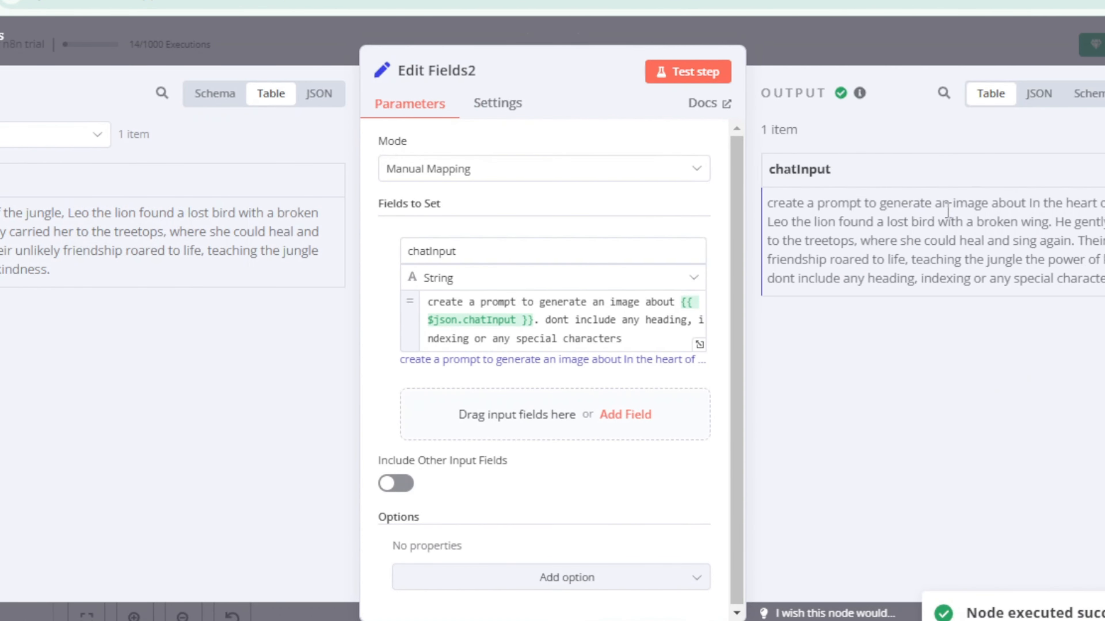
pyautogui.click(884, 48)
# Step: Run the copied LLM chain node "a" from the workflow canvas to generate the image prompt
pyautogui.moveTo(1059, 283)
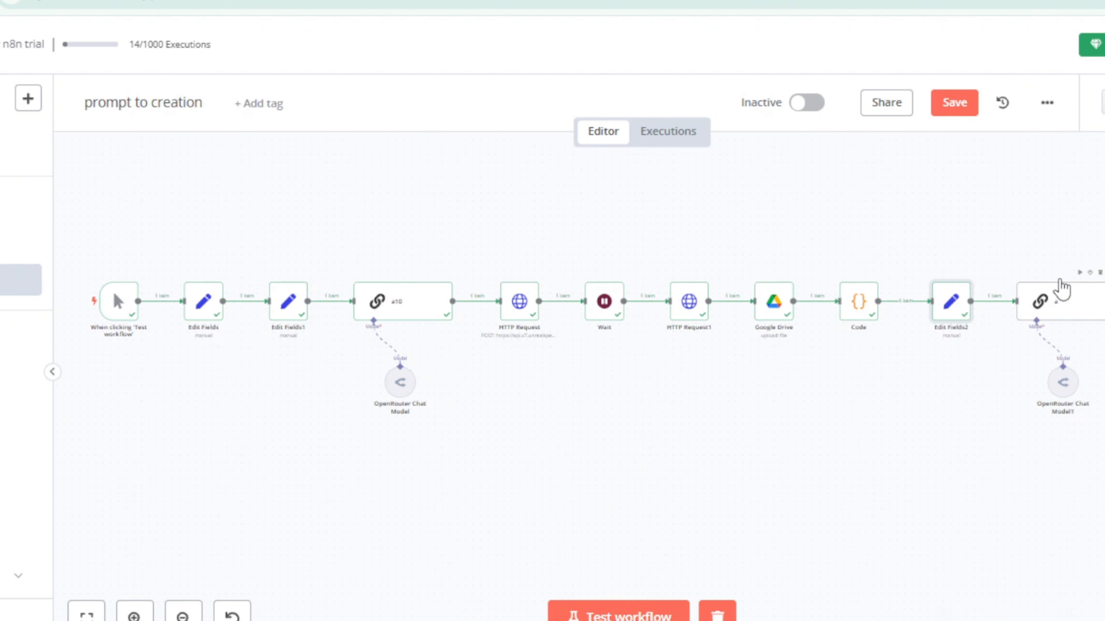
pyautogui.scroll(4, 980, 370)
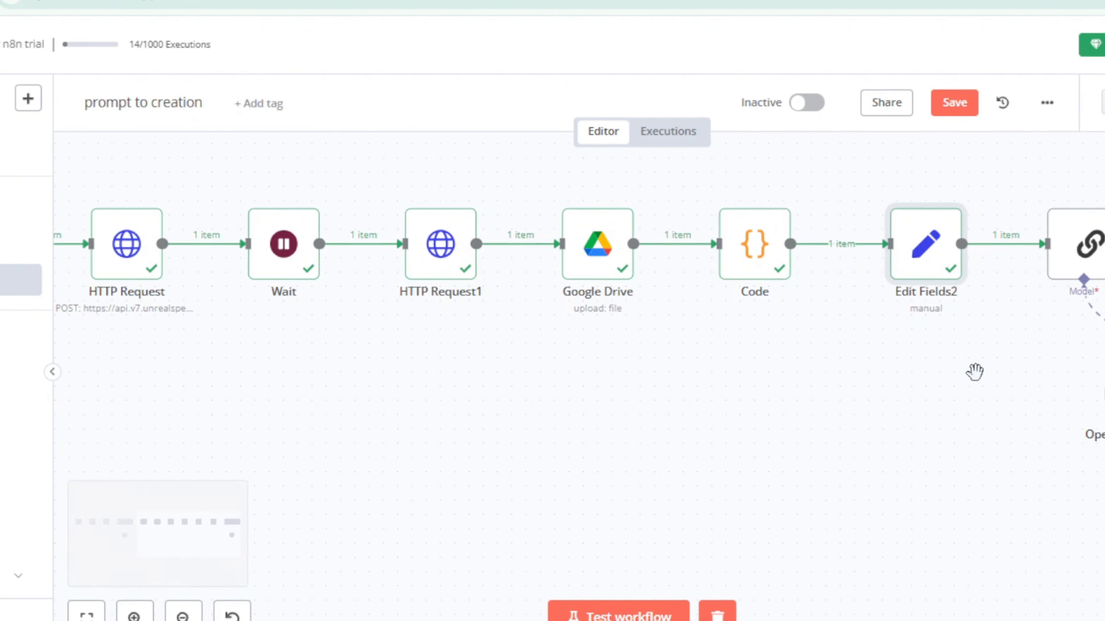
pyautogui.moveTo(976, 374); pyautogui.dragTo(620, 438)
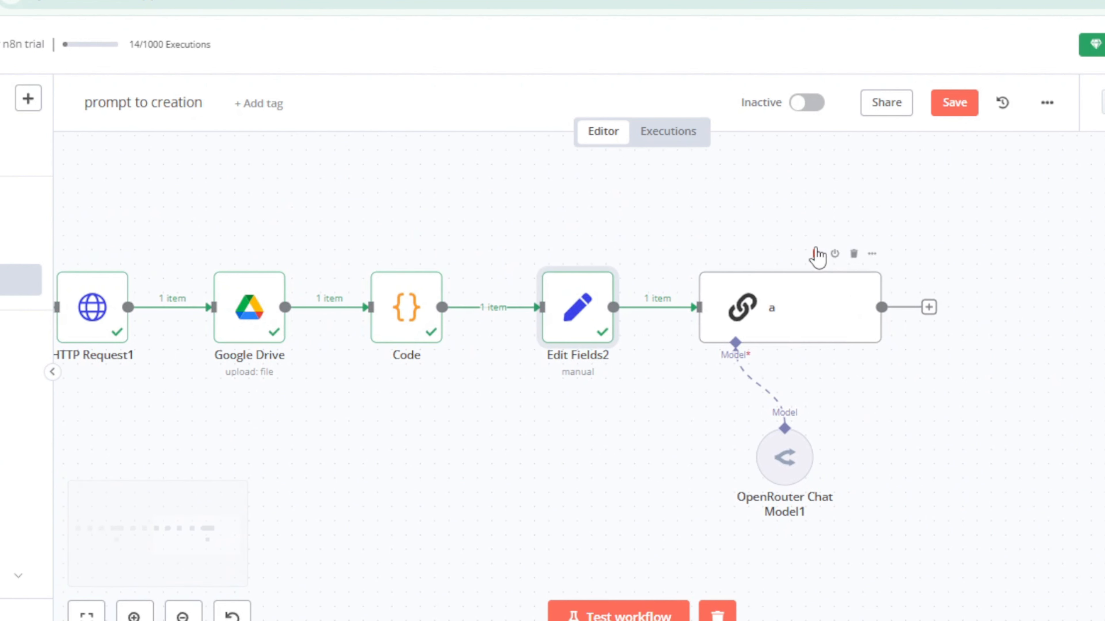
pyautogui.click(815, 254)
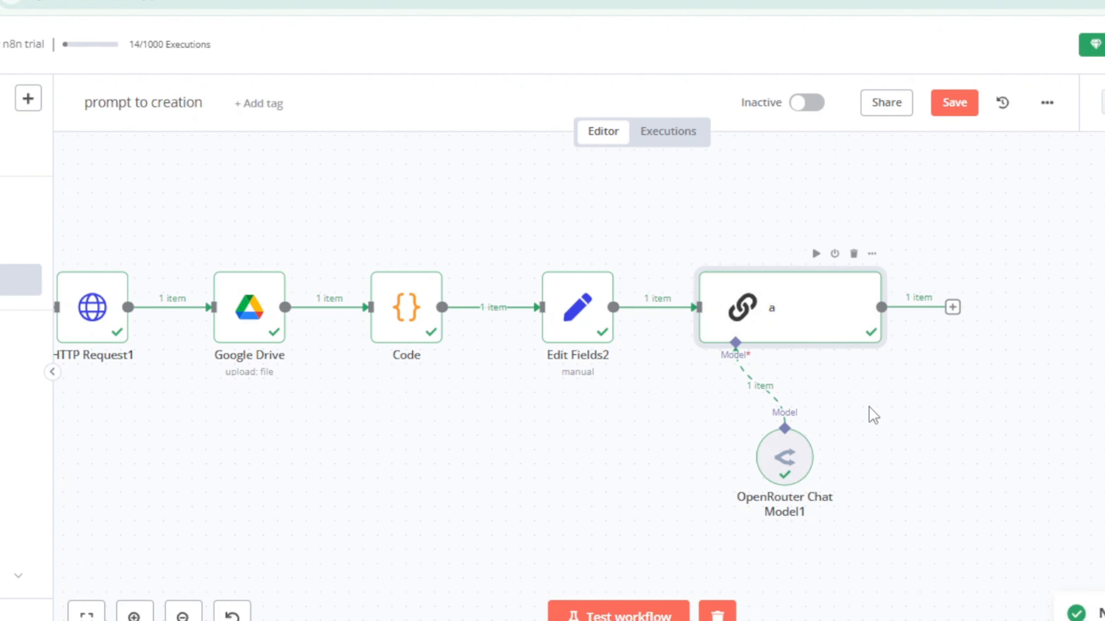
# Step: Review the image prompt generated by LLM chain node "a" in its output
pyautogui.press('Return')
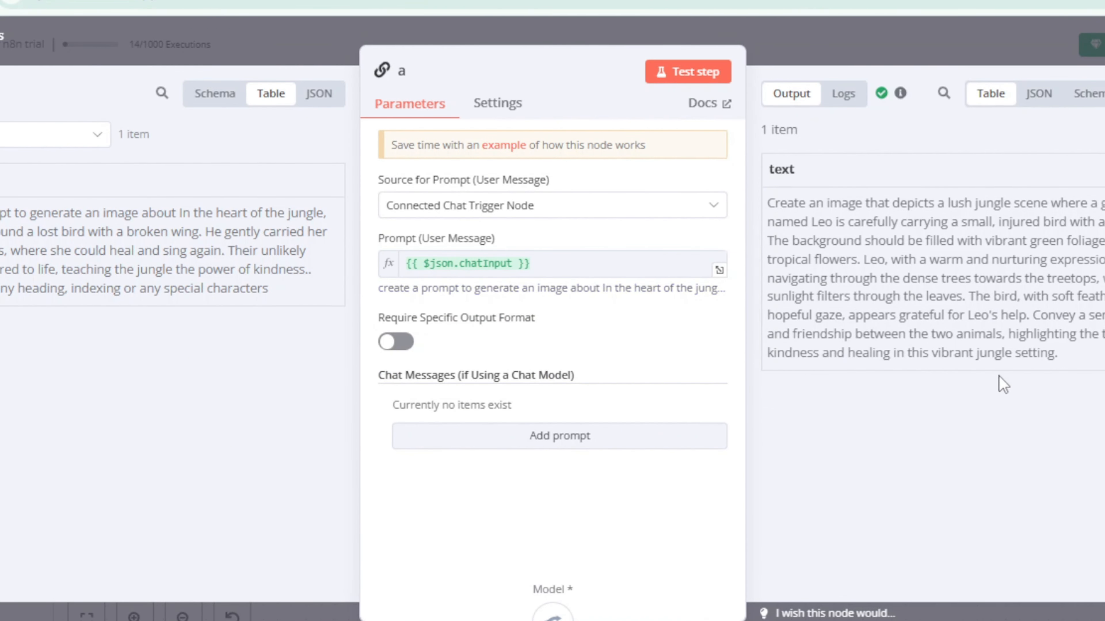
pyautogui.press('Escape')
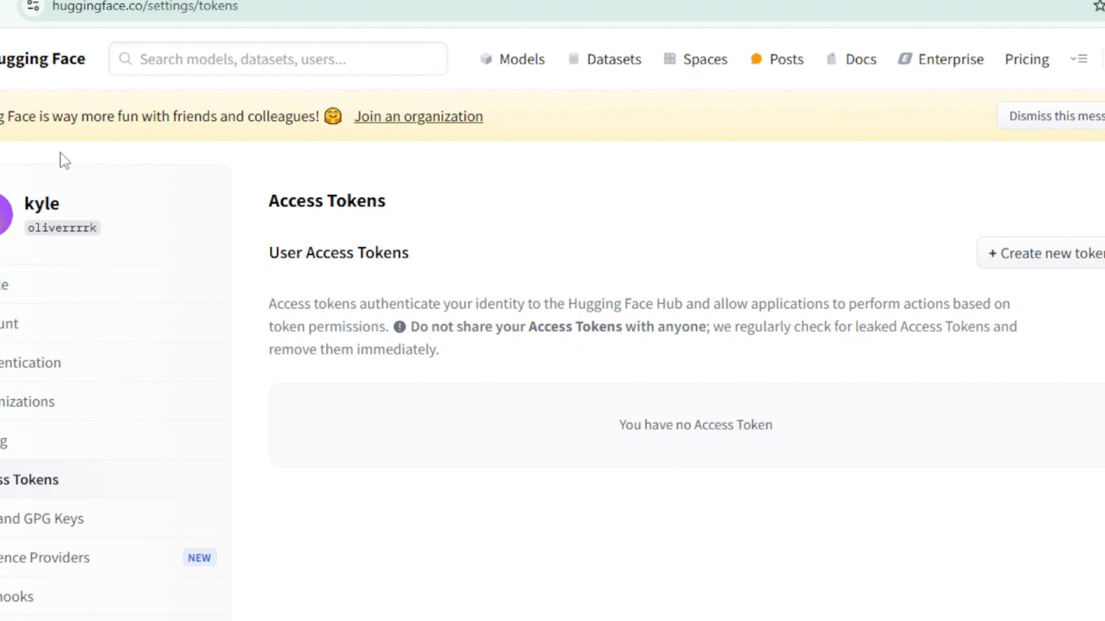
# Step: In Hugging Face's access token settings, set up a new fine-grained token named "xyz" and look through its permission options
pyautogui.scroll(-4, 237, 281)
pyautogui.scroll(4, 224, 291)
pyautogui.scroll(-4, 224, 291)
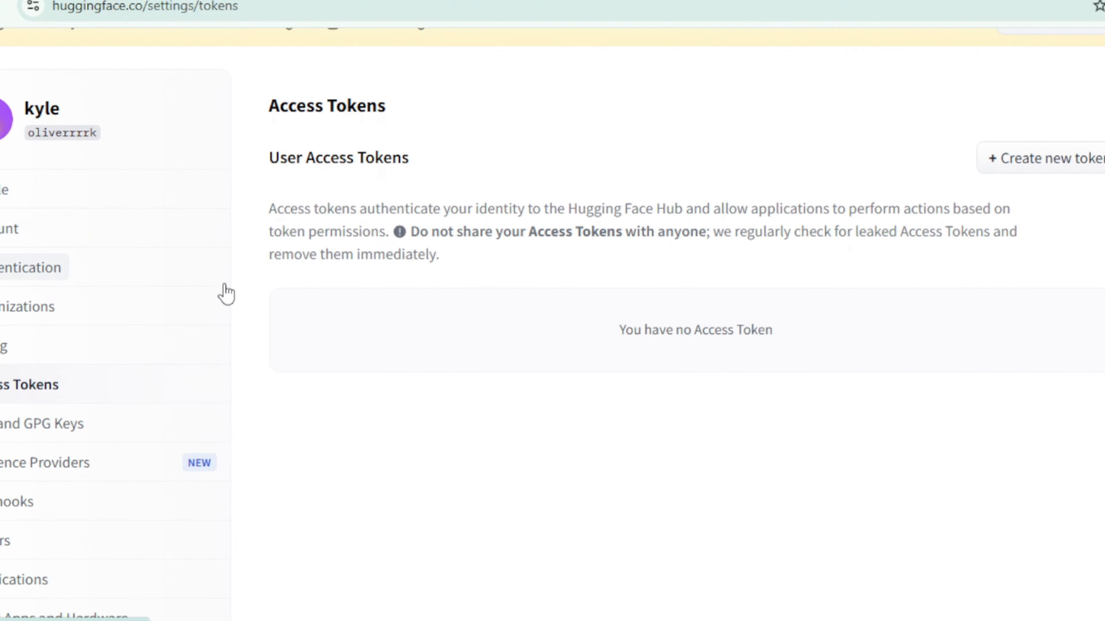
pyautogui.scroll(4, 226, 293)
pyautogui.click(1013, 257)
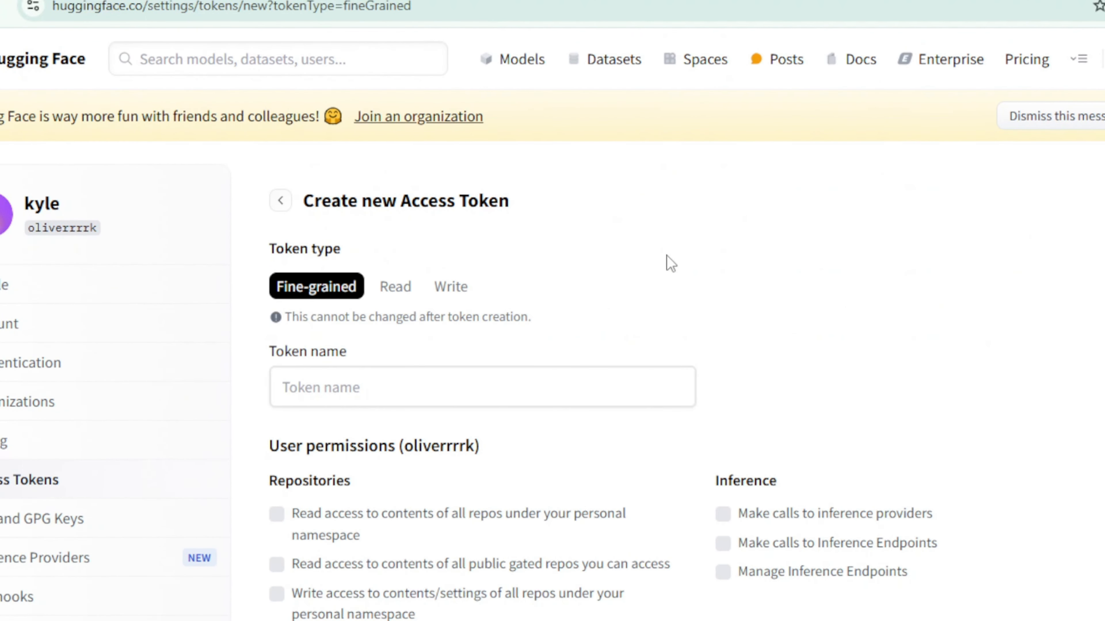
pyautogui.scroll(-4, 385, 305)
pyautogui.click(370, 201)
pyautogui.write('x')
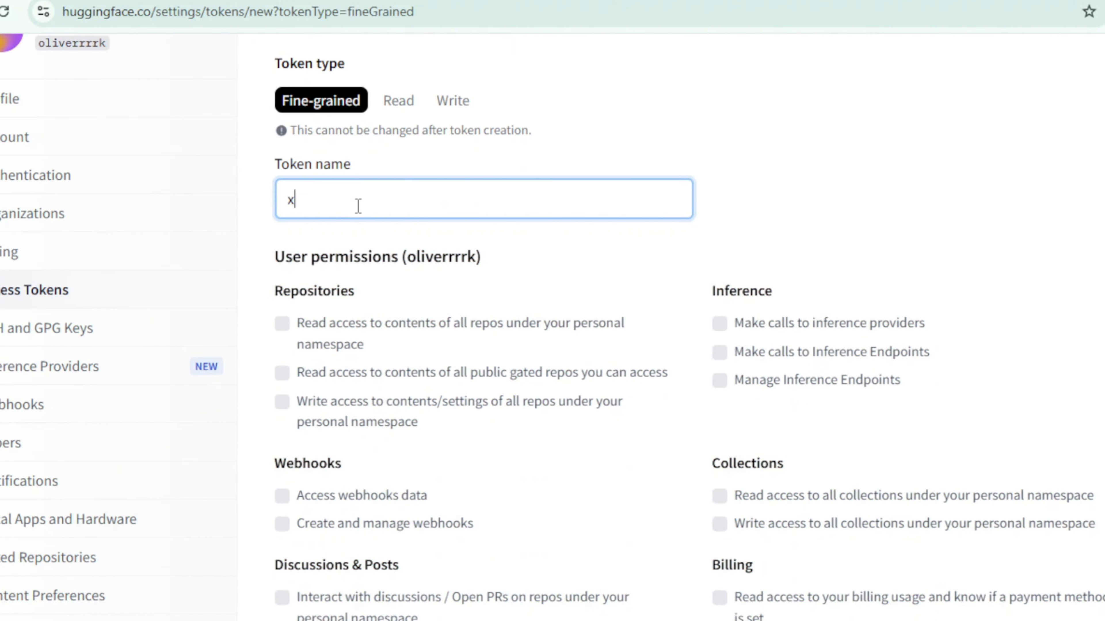
pyautogui.write('yz')
pyautogui.scroll(-20, 755, 402)
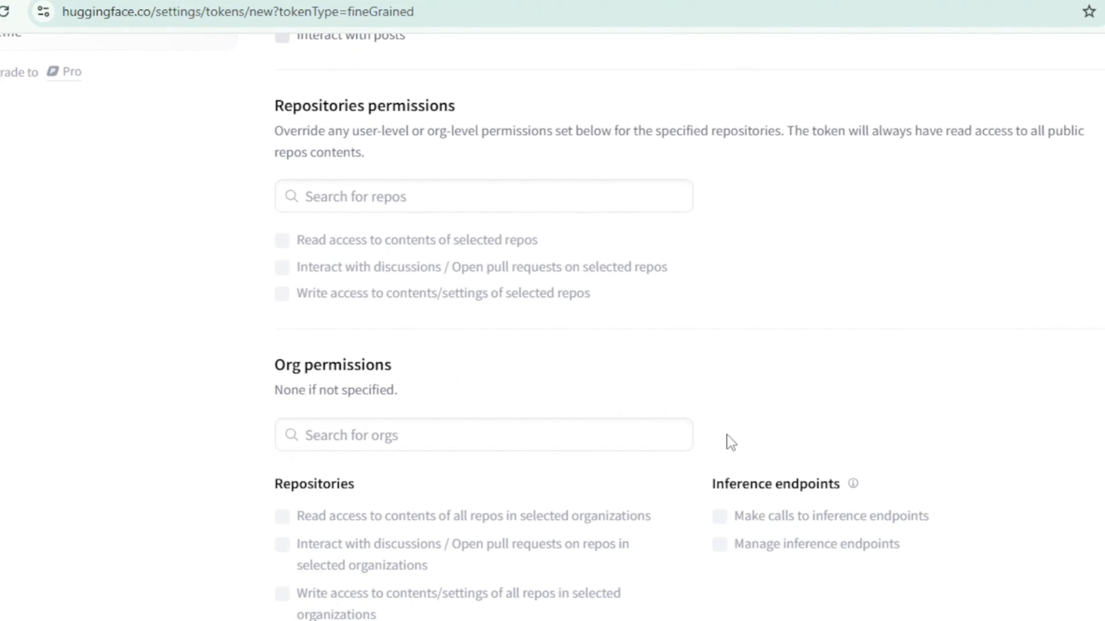
pyautogui.scroll(20, 842, 456)
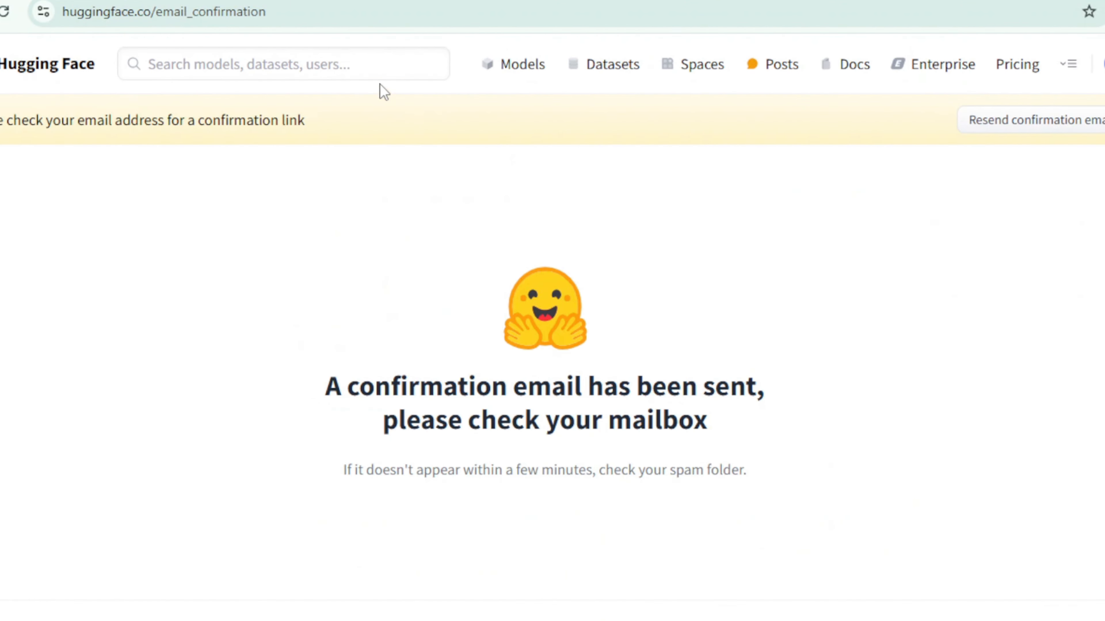
# Step: Search Hugging Face for "flux", open the model strangerzonehf/Flux-Midjourney-Mix2-LoRA, and look through its model card
pyautogui.click(366, 64)
pyautogui.write('flux')
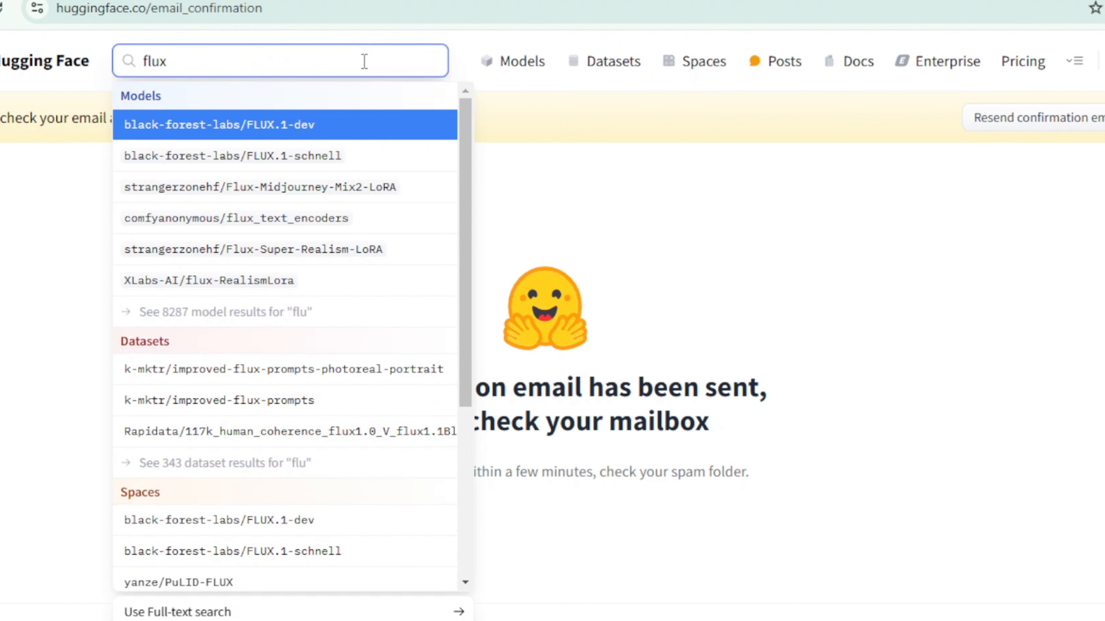
pyautogui.click(320, 192)
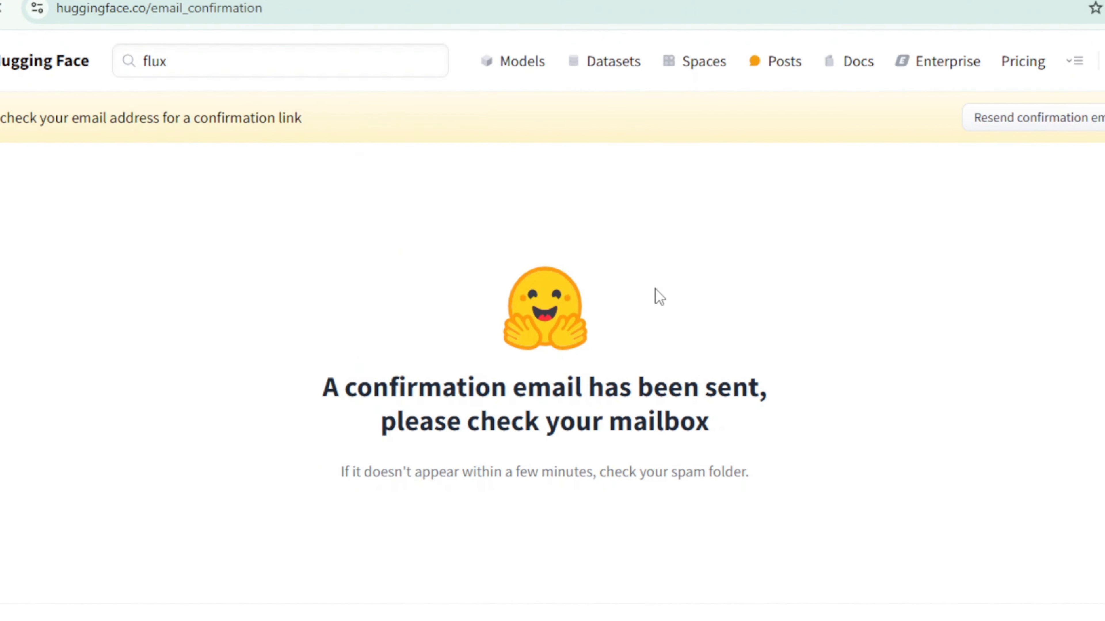
pyautogui.scroll(-2, 617, 305)
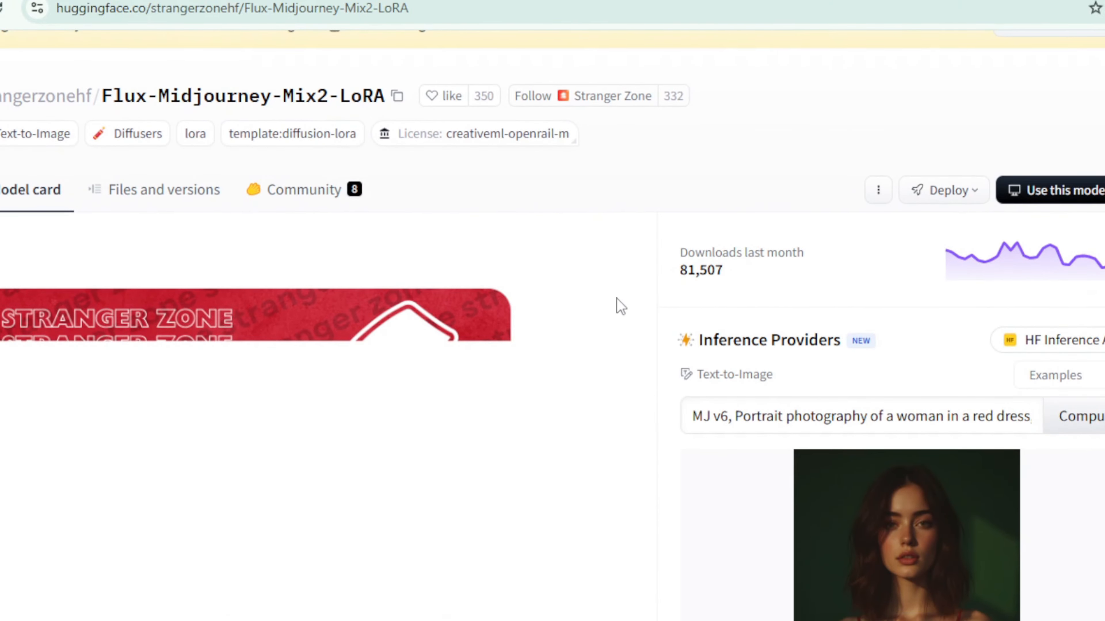
pyautogui.scroll(2, 592, 303)
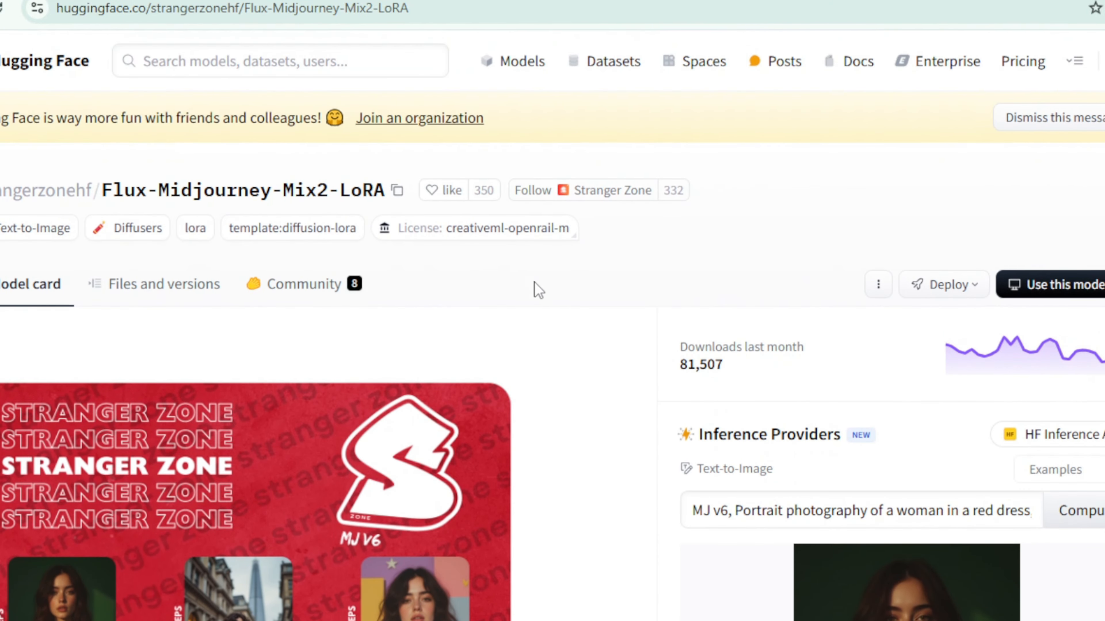
pyautogui.scroll(-20, 538, 290)
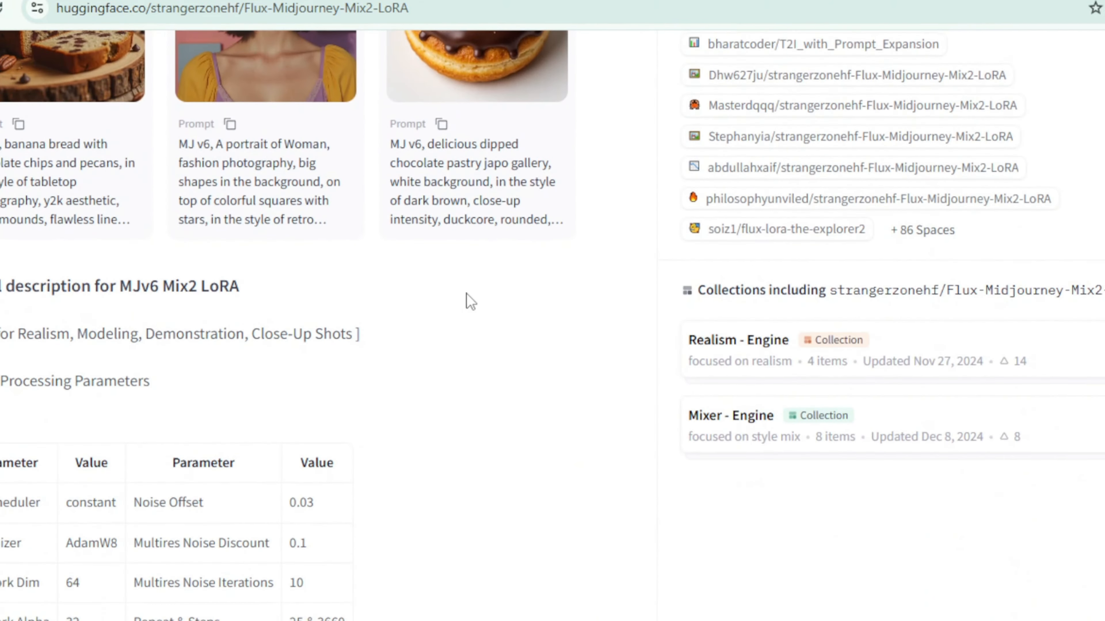
pyautogui.scroll(-16, 469, 300)
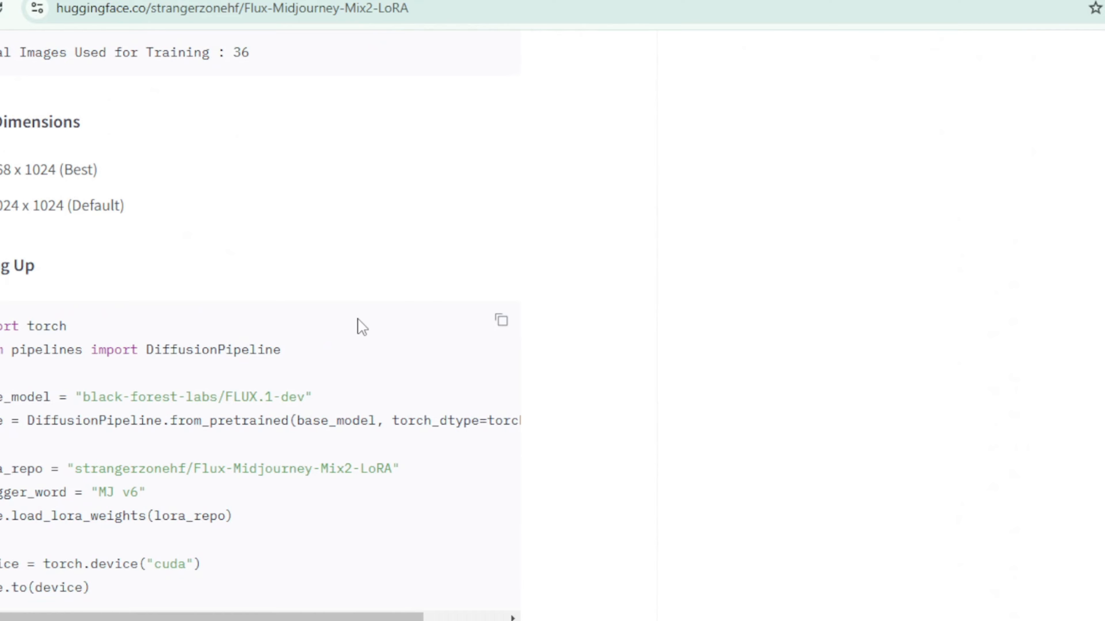
pyautogui.scroll(20, 358, 320)
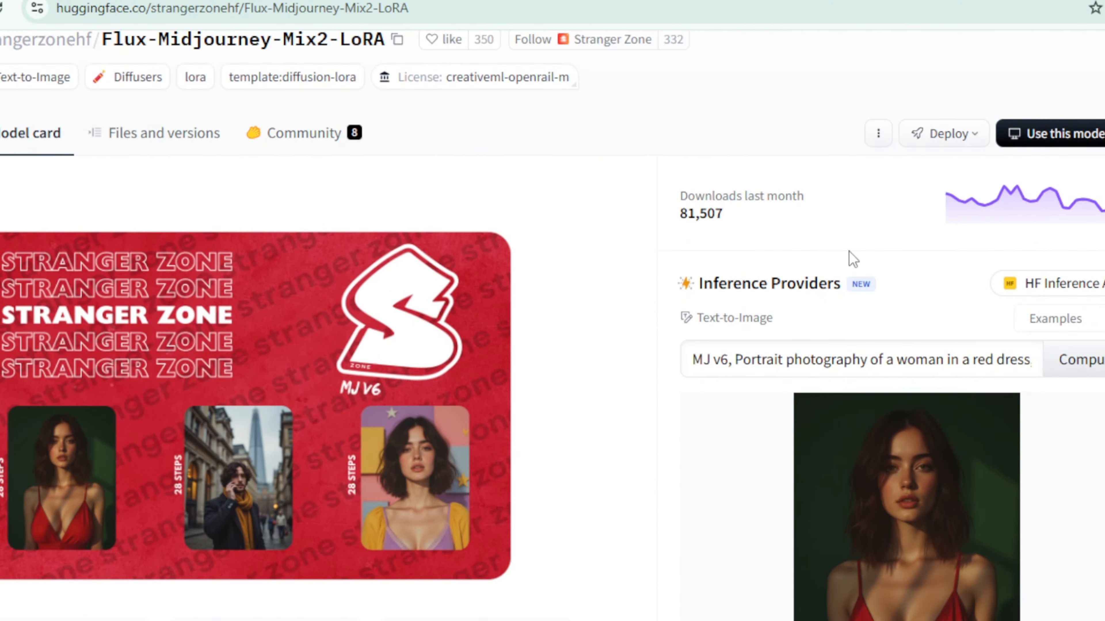
# Step: Copy the cURL request for the Flux-Midjourney-Mix2-LoRA model from its Inference Providers deployment code
pyautogui.click(919, 283)
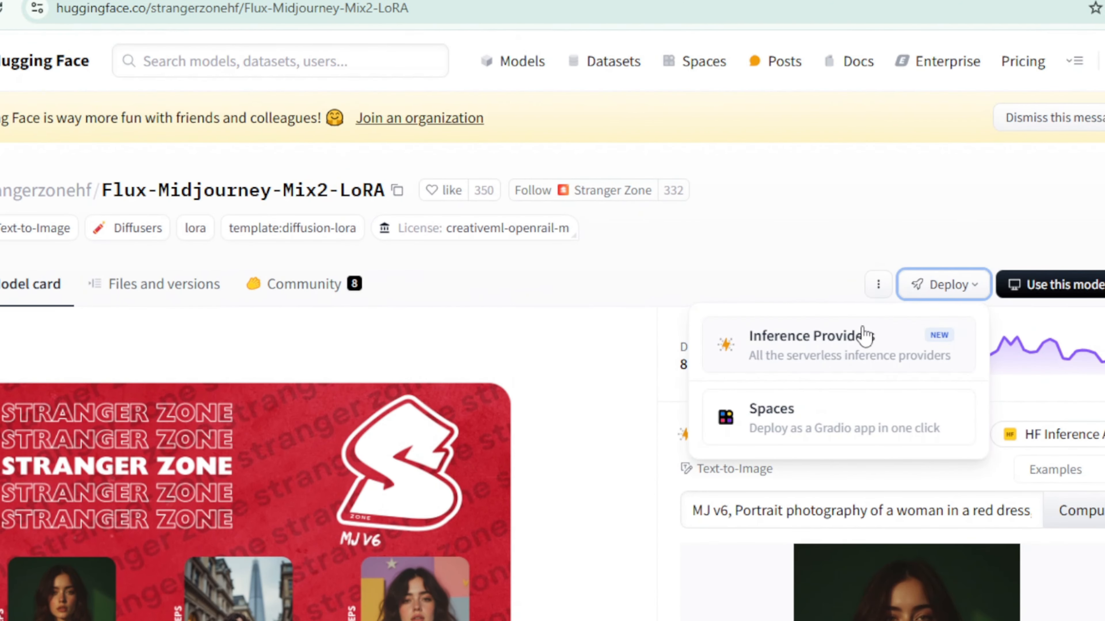
pyautogui.click(867, 345)
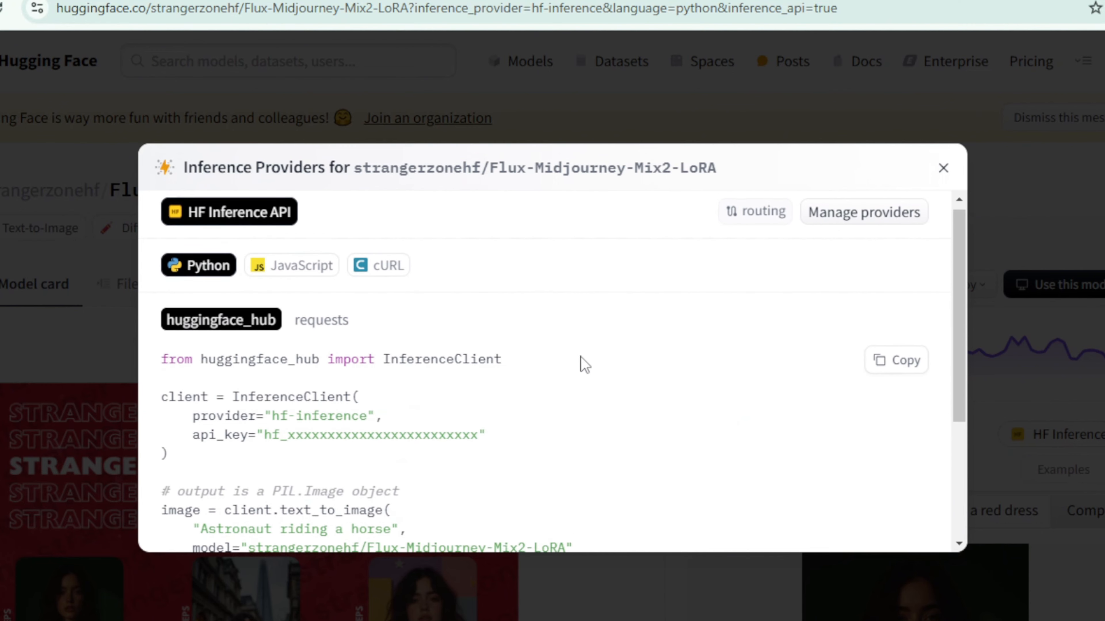
pyautogui.scroll(-2, 585, 365)
pyautogui.scroll(2, 389, 324)
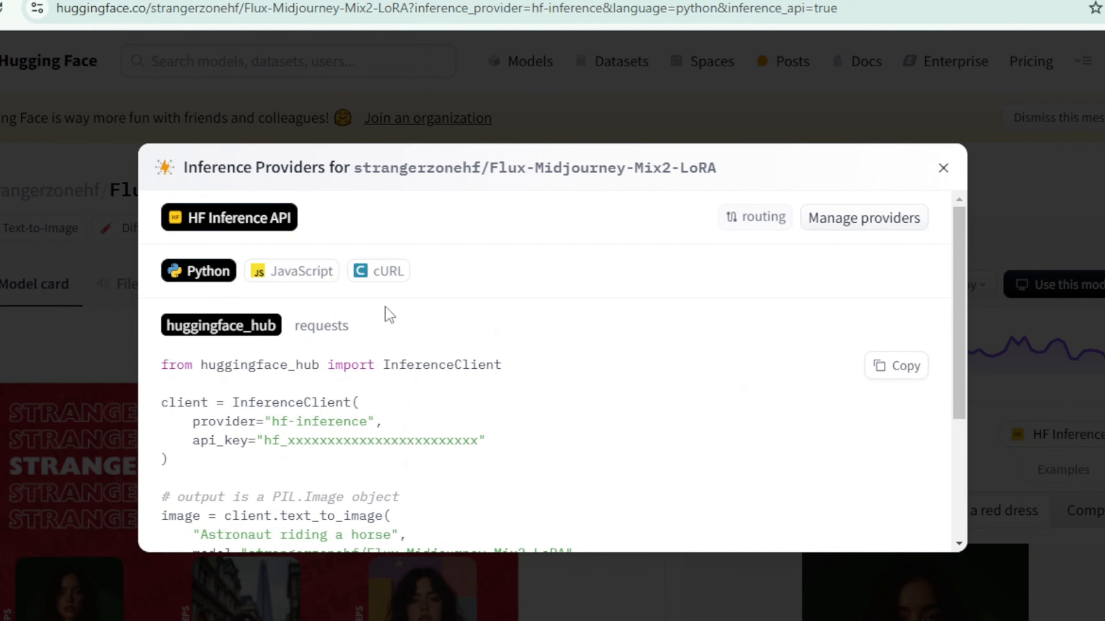
pyautogui.click(385, 277)
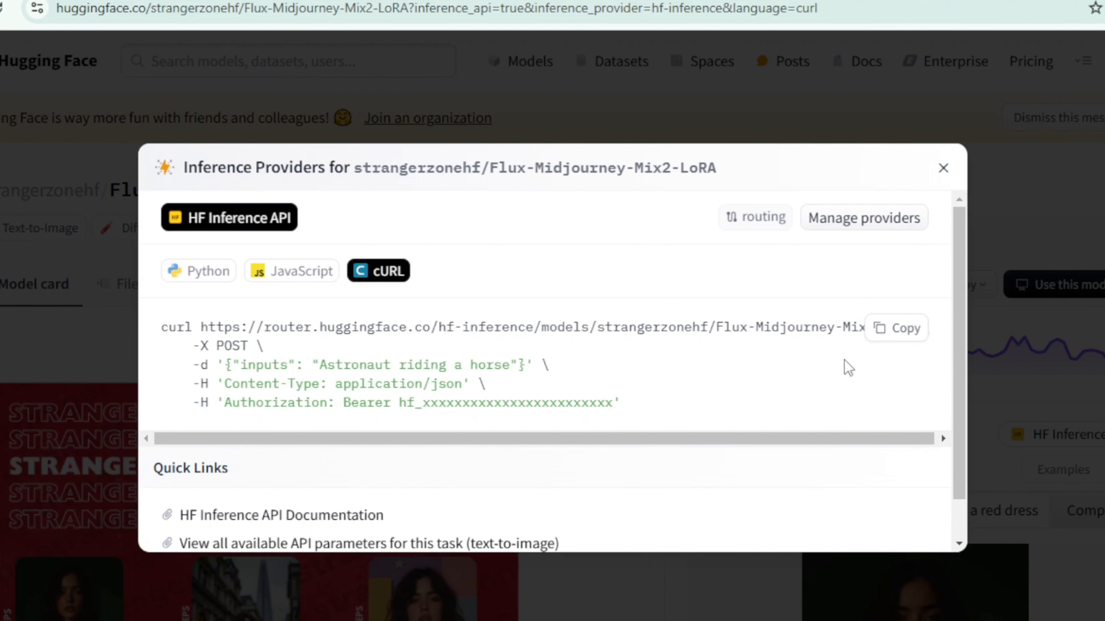
pyautogui.click(901, 334)
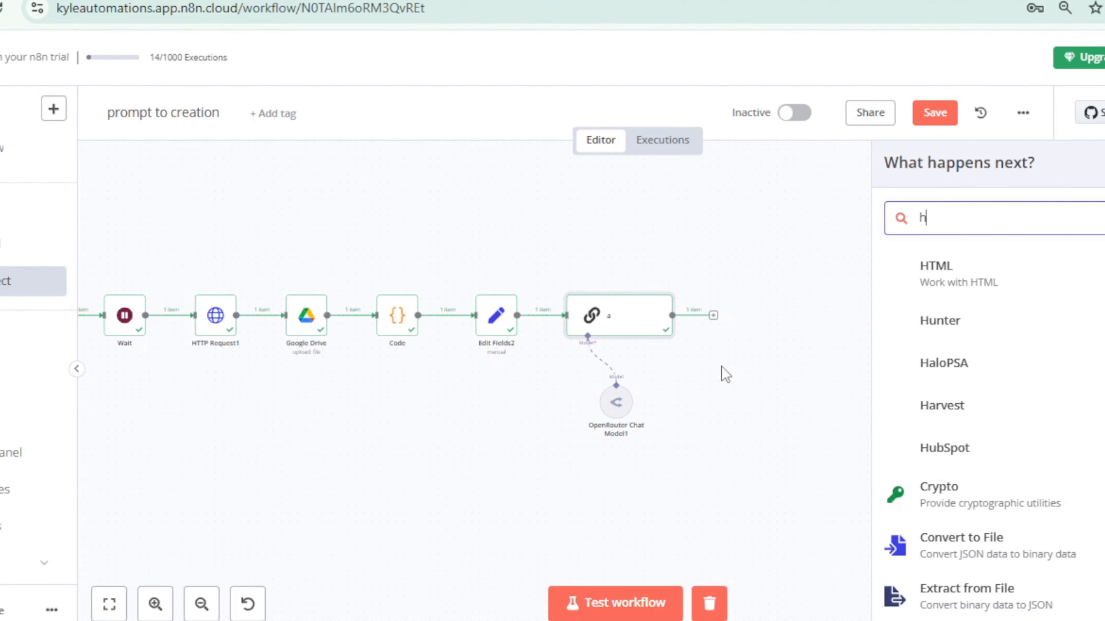
# Step: In the n8n workflow, add an HTTP Request node after node "a" and import the copied Hugging Face cURL command into it
pyautogui.write('ttp')
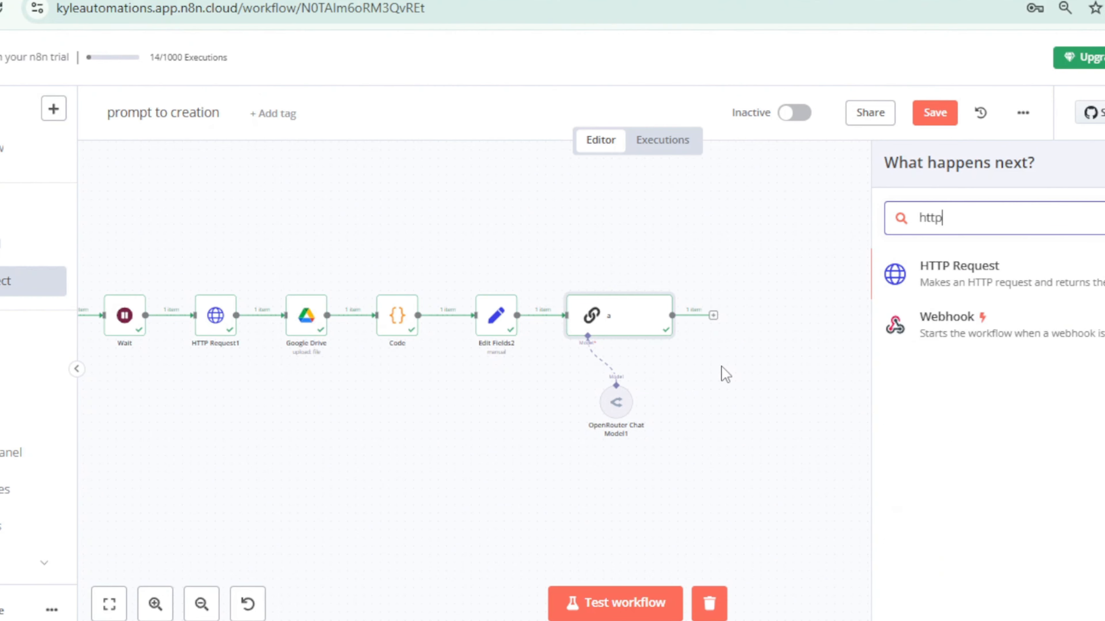
pyautogui.click(1016, 285)
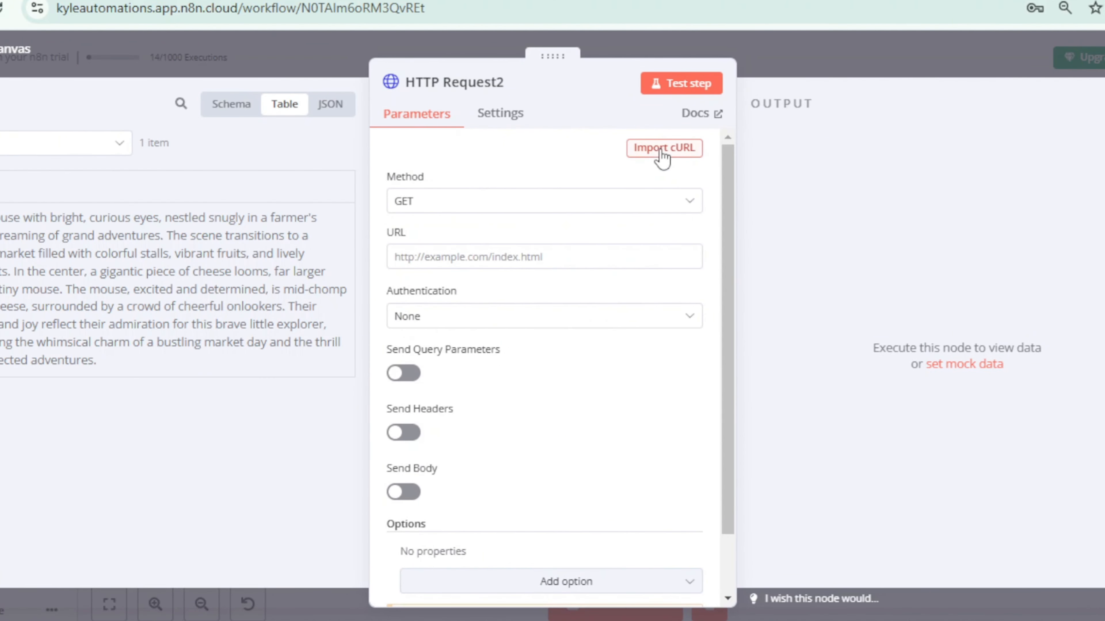
pyautogui.click(664, 147)
pyautogui.press('BackSpace')
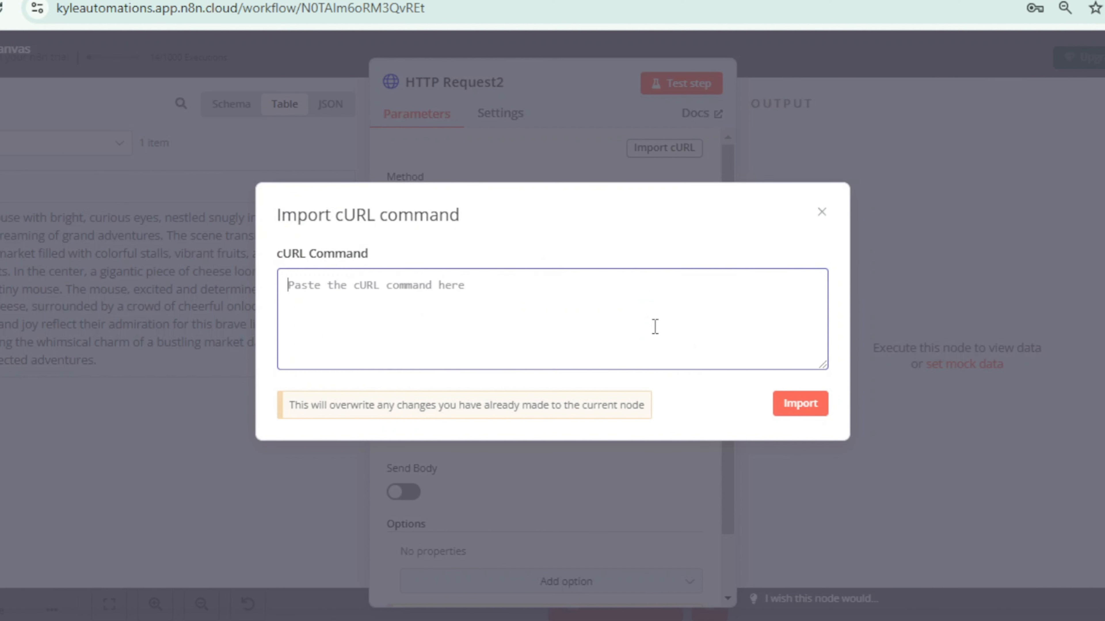
pyautogui.hotkey('ctrl', 'v')
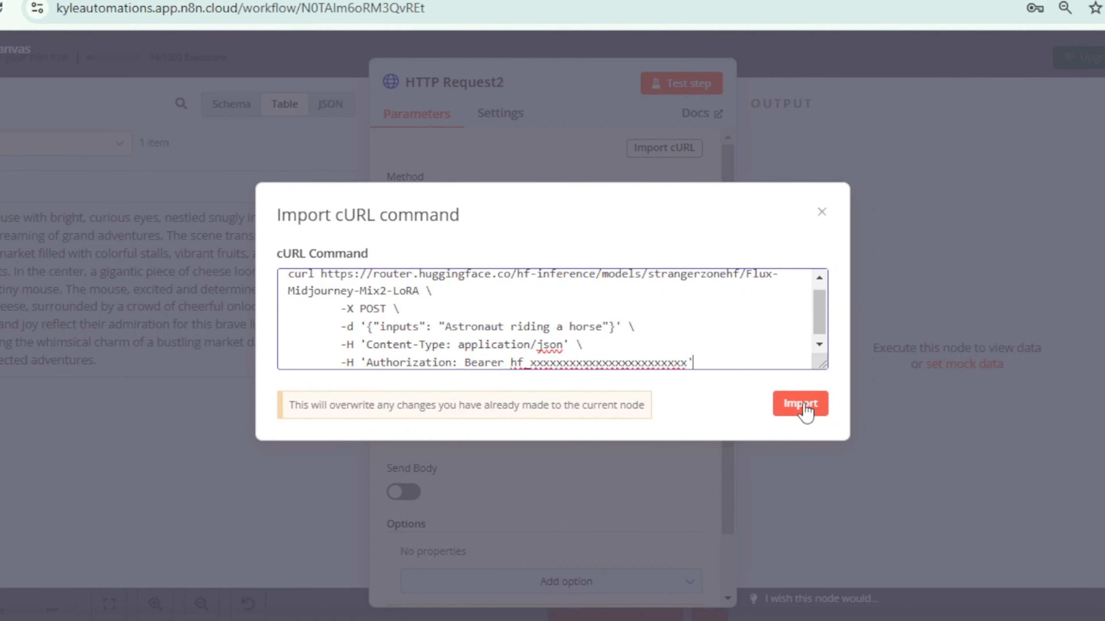
pyautogui.click(802, 405)
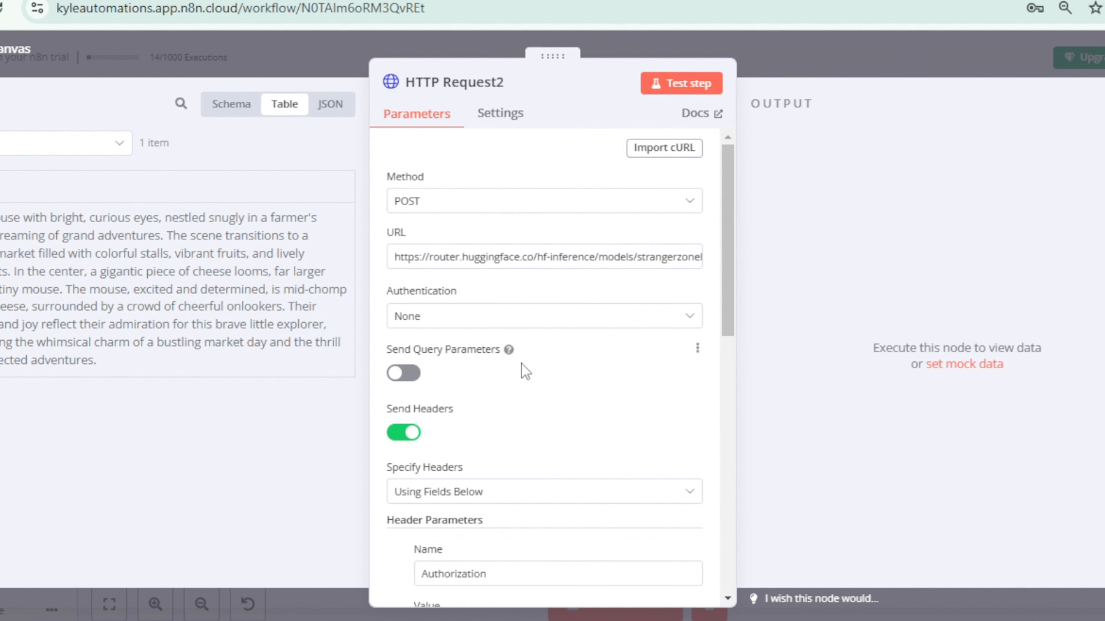
# Step: Locate the placeholder token after "Bearer" in the Authorization header value of the HTTP Request2 node
pyautogui.scroll(-8, 499, 442)
pyautogui.scroll(5, 498, 441)
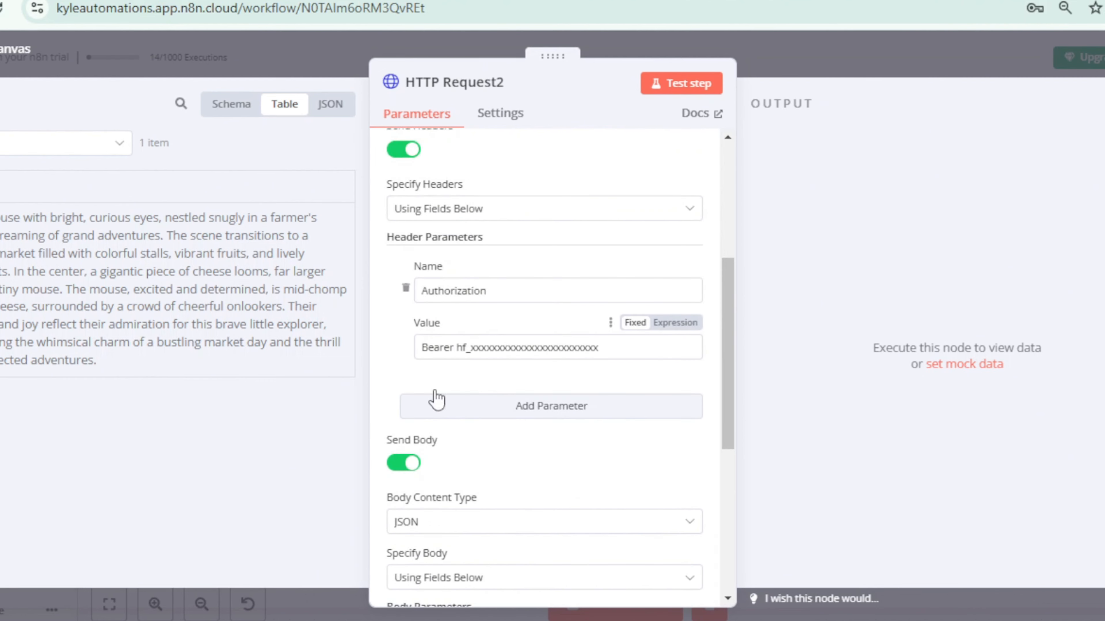
pyautogui.moveTo(471, 352); pyautogui.dragTo(591, 350)
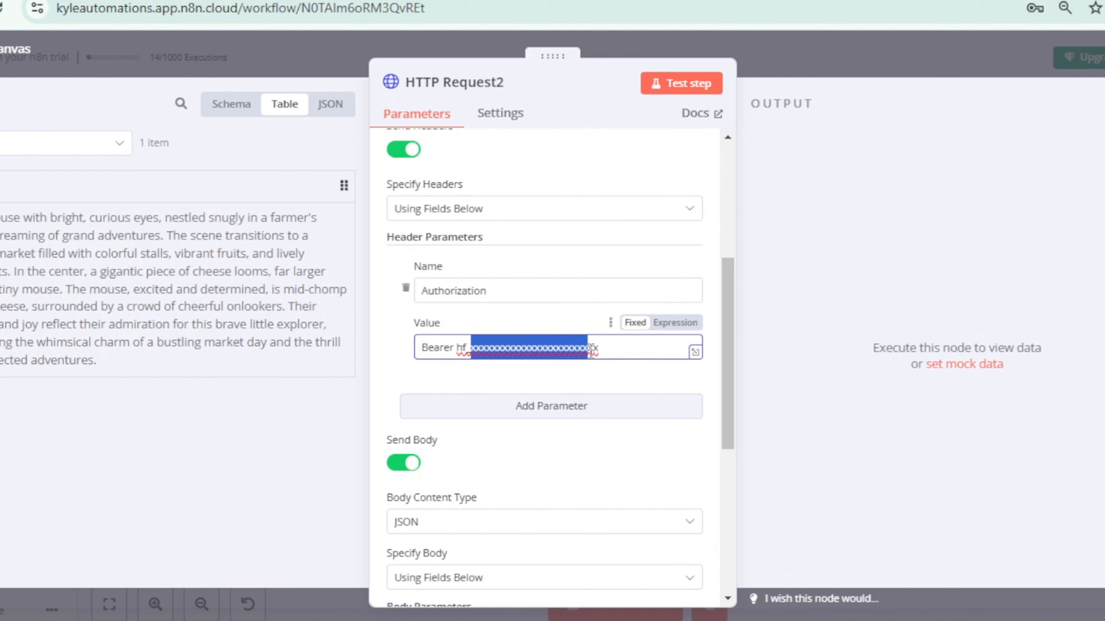
pyautogui.click(549, 379)
# Step: Replace the "Astronaut riding a horse" value of the inputs body parameter with the incoming text field, {{ $json.text }}, and close the node
pyautogui.scroll(-6, 549, 380)
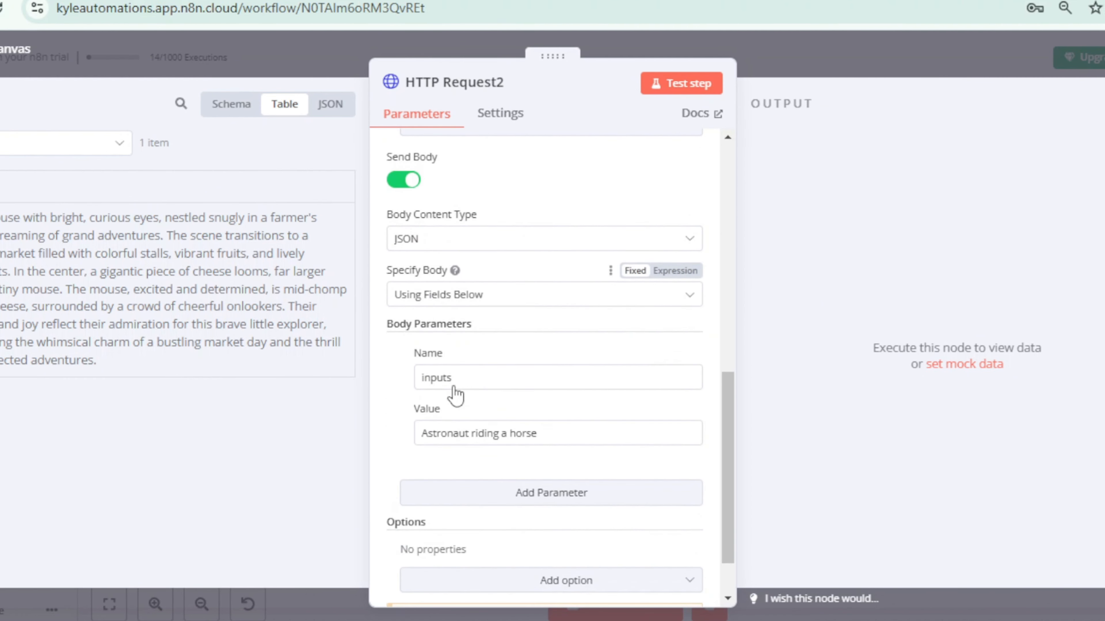
pyautogui.scroll(-2, 481, 400)
pyautogui.tripleClick(595, 370)
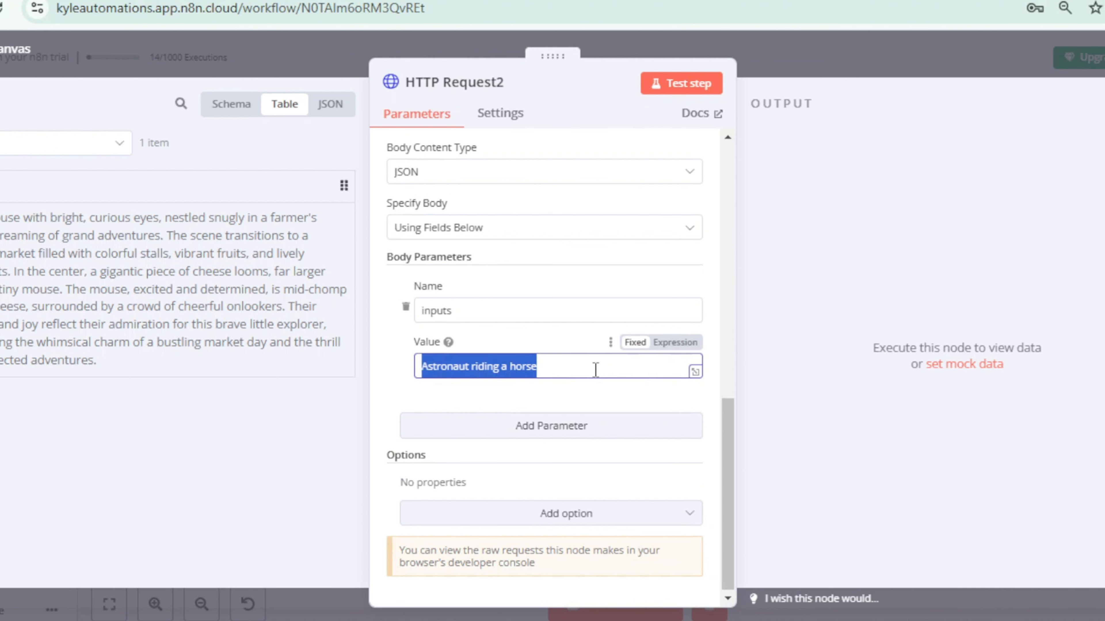
pyautogui.press('BackSpace')
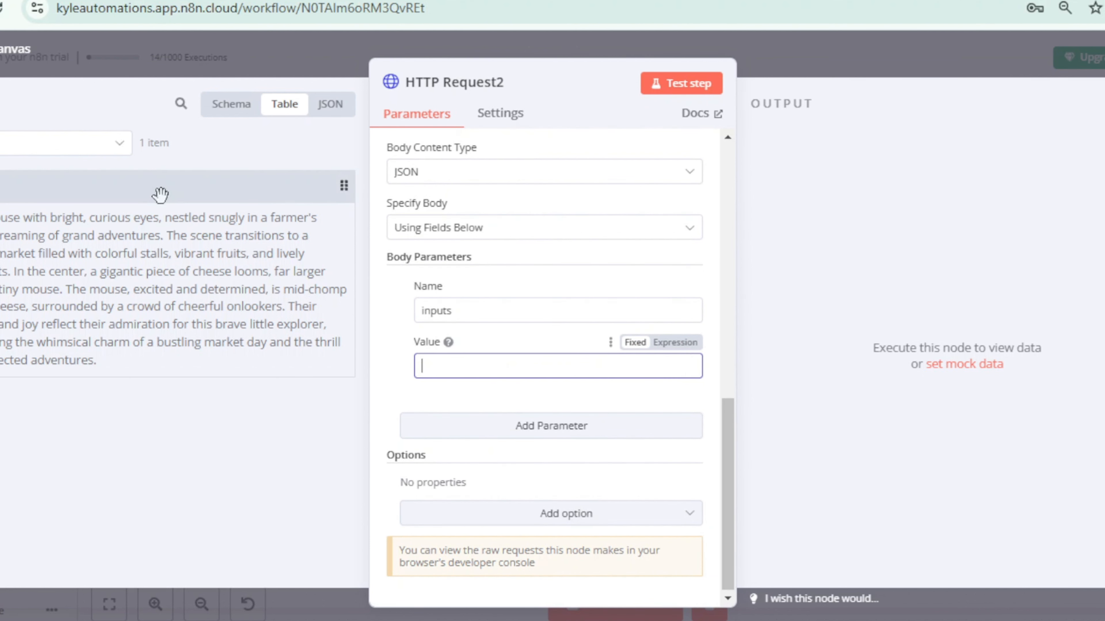
pyautogui.moveTo(438, 366); pyautogui.dragTo(491, 378)
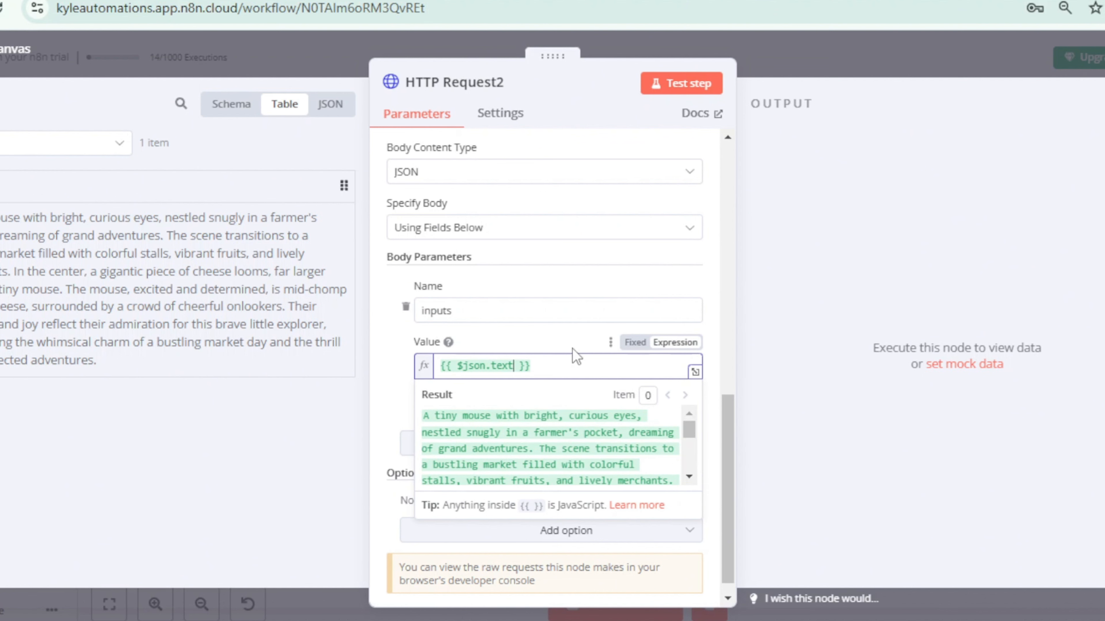
pyautogui.click(406, 374)
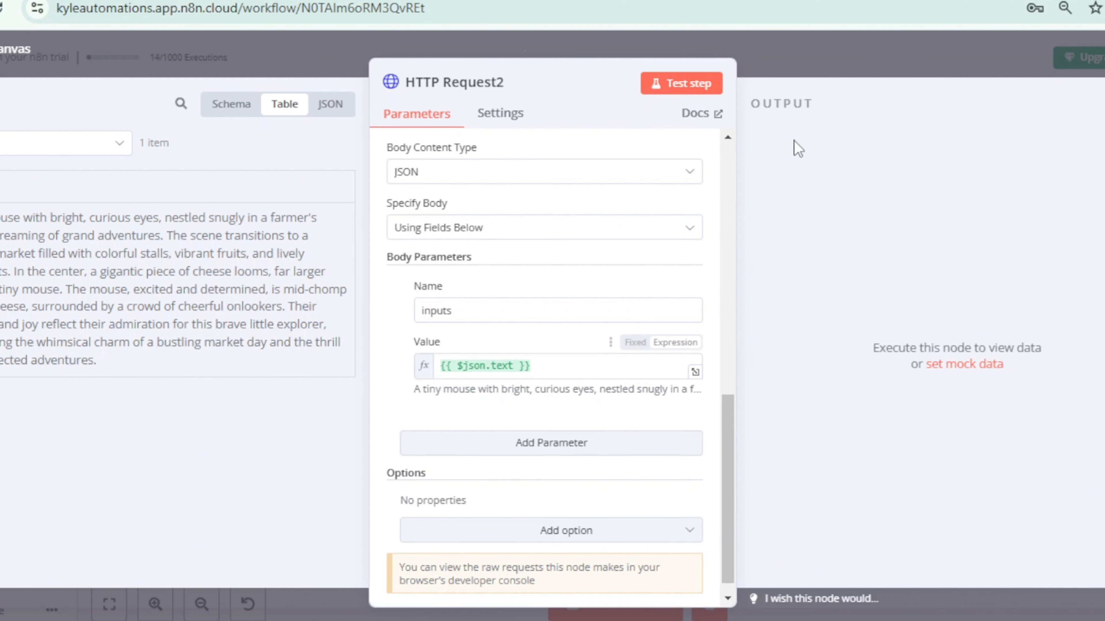
pyautogui.click(776, 63)
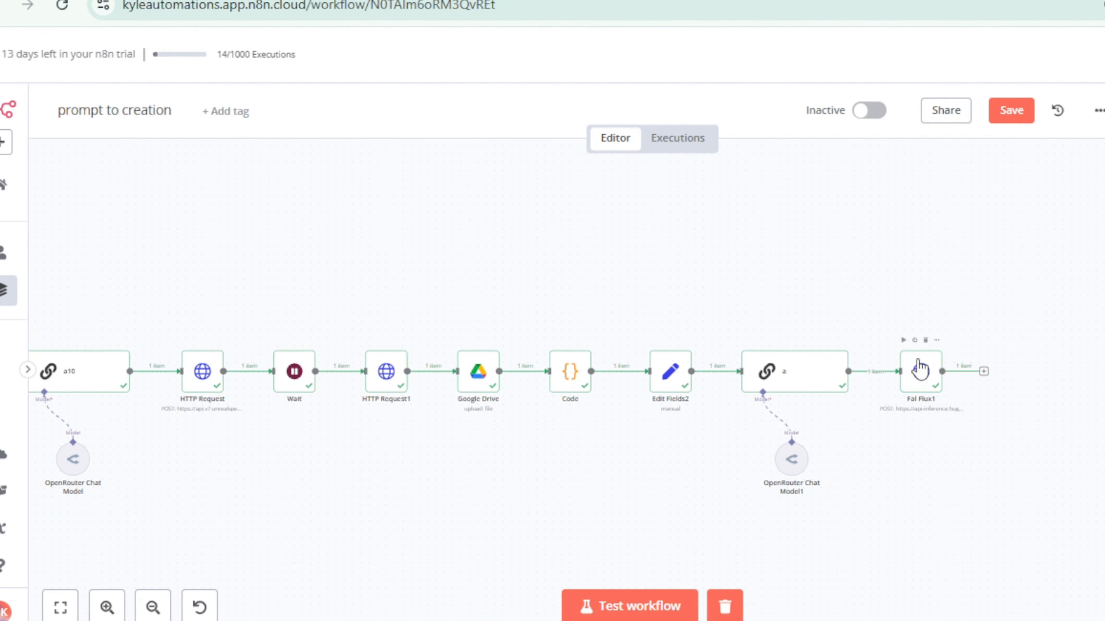
# Step: Run the Fal Flux1 node from the canvas and view the image file in its output
pyautogui.click(903, 340)
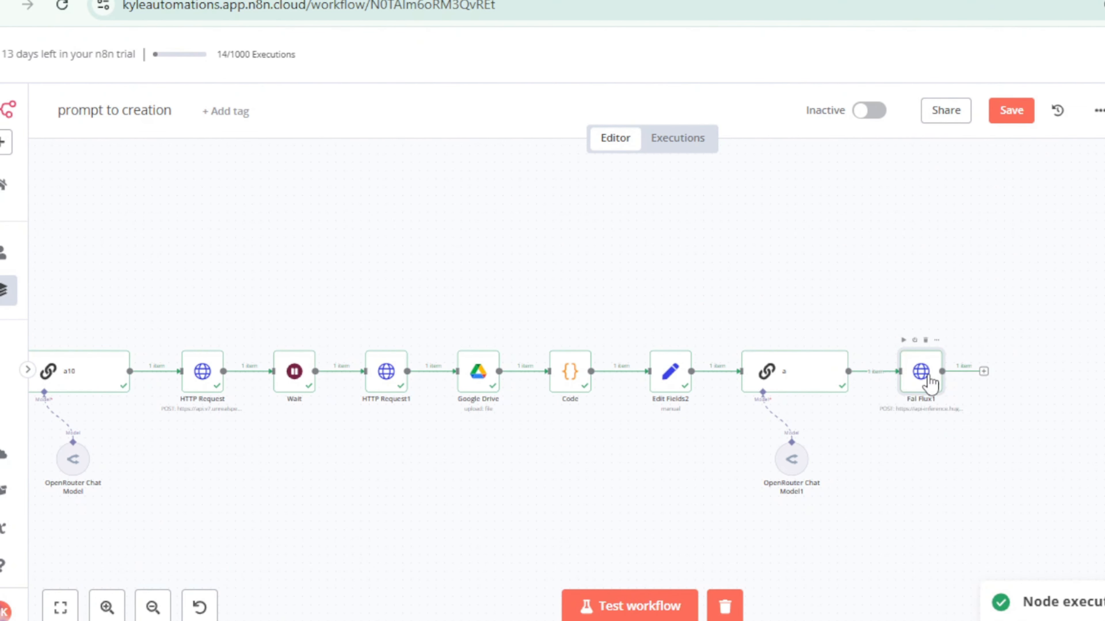
pyautogui.doubleClick(930, 383)
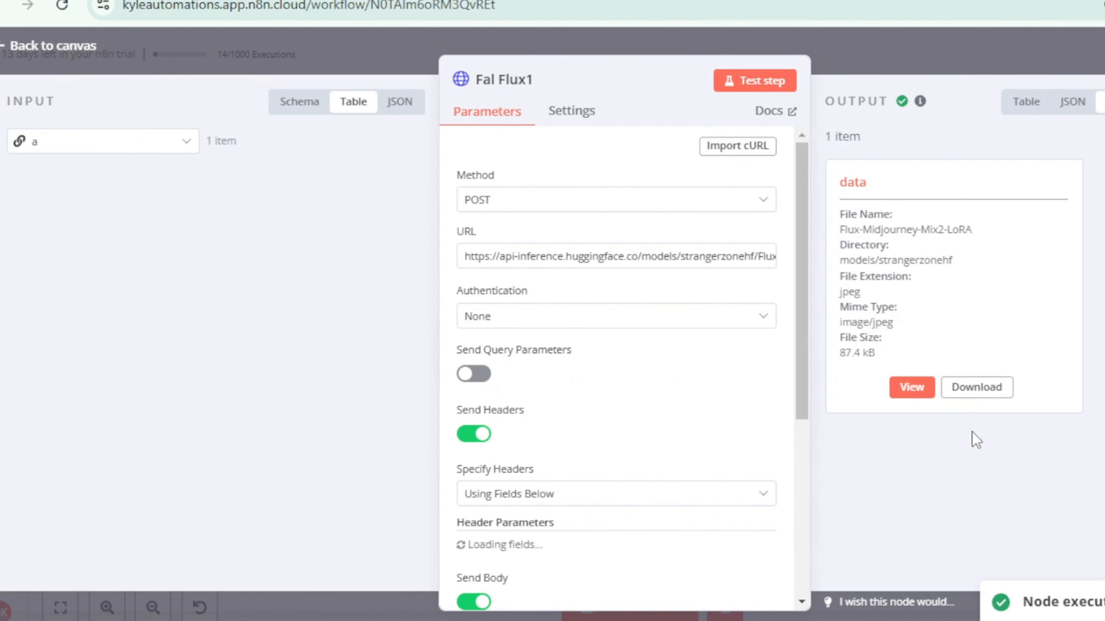
pyautogui.click(916, 388)
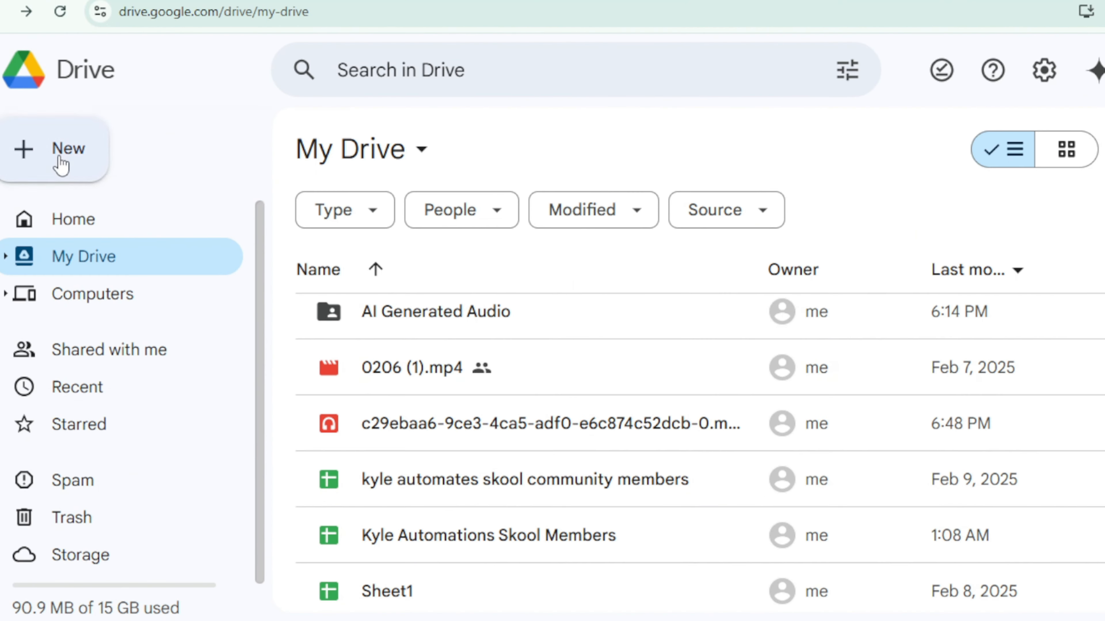
# Step: Create a new folder named "AI generated images" in My Drive
pyautogui.click(61, 163)
pyautogui.click(109, 151)
pyautogui.write('A')
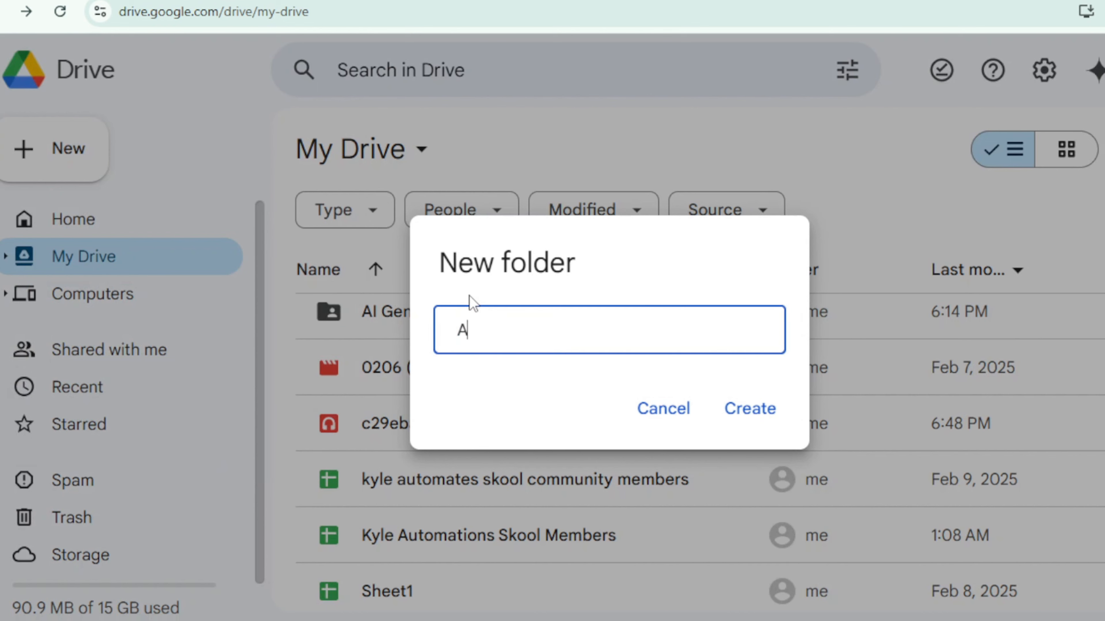
pyautogui.write('I generated images')
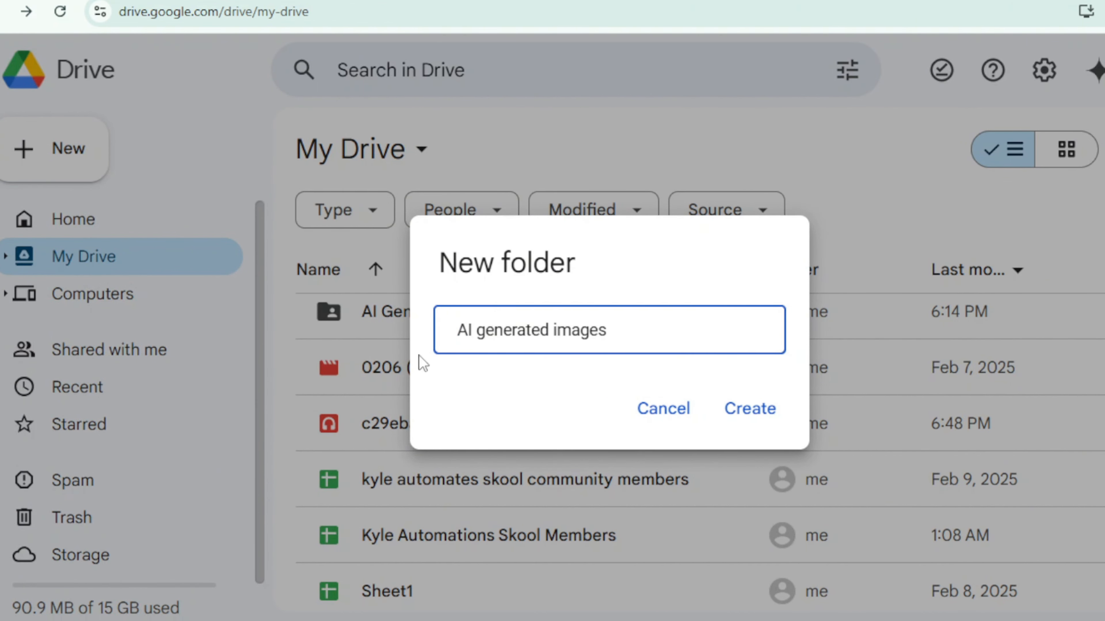
pyautogui.click(740, 407)
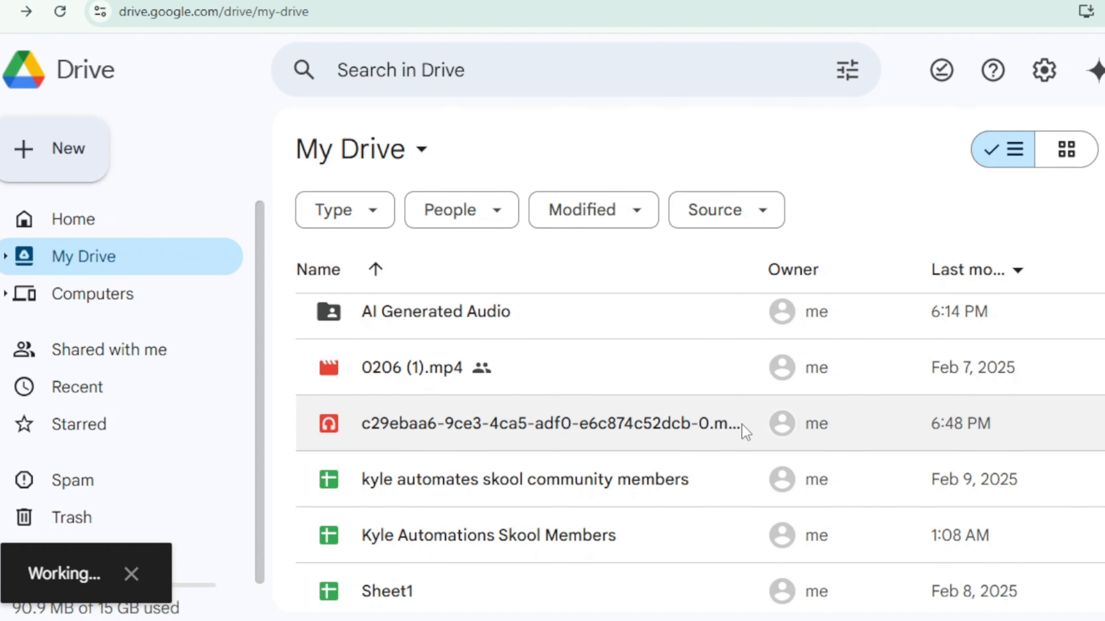
# Step: Share the "AI generated images" folder with anyone with the link as Editor and copy its link
pyautogui.click(1103, 425)
pyautogui.moveTo(804, 299)
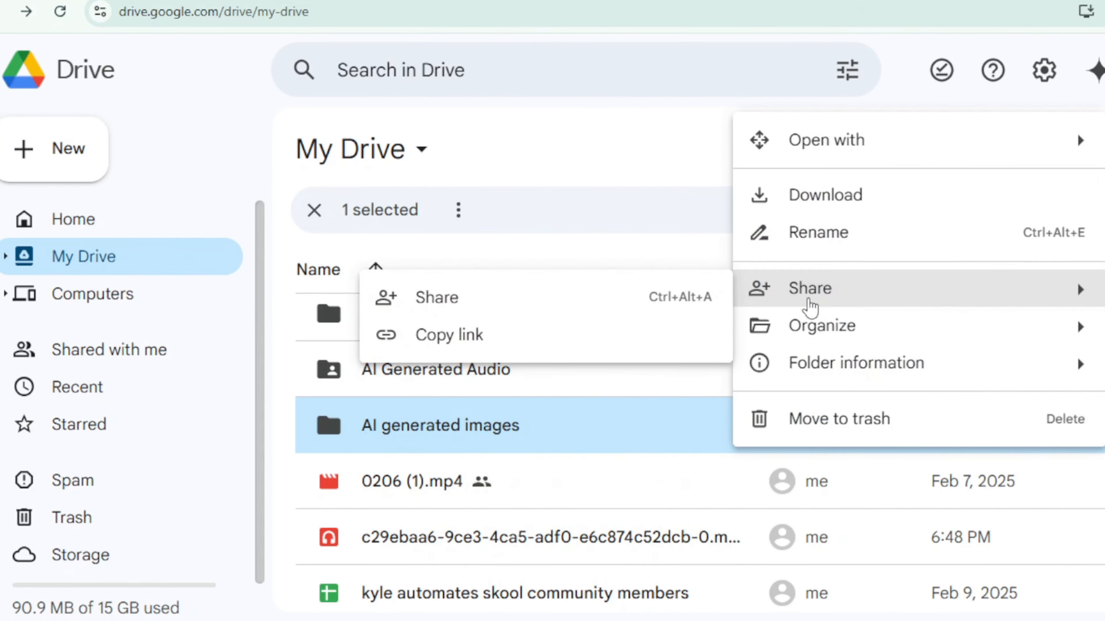
pyautogui.click(617, 308)
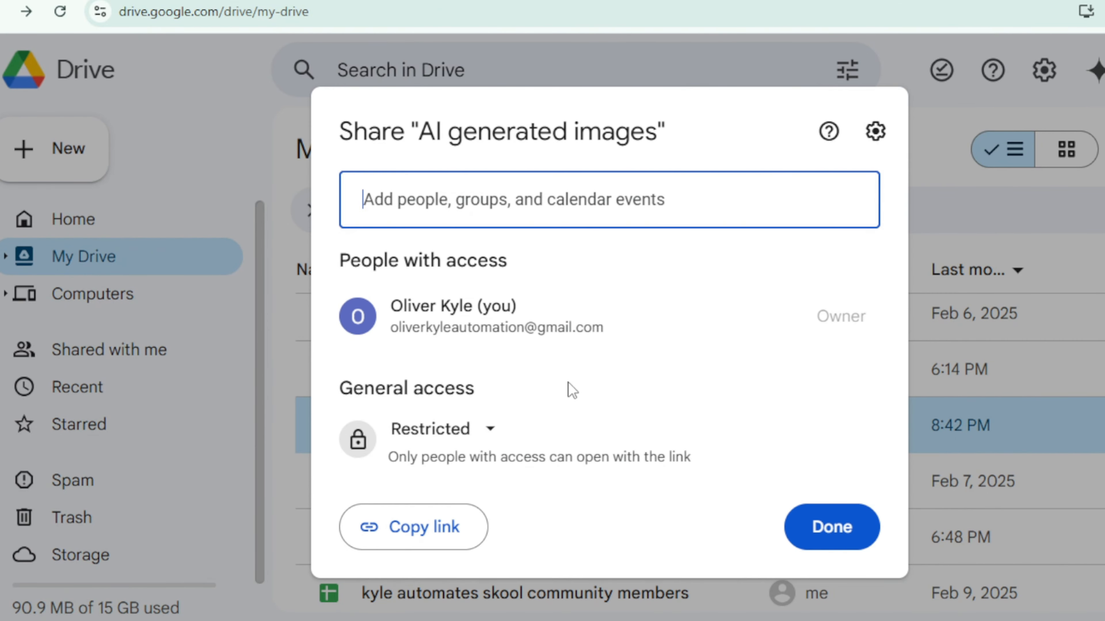
pyautogui.click(486, 432)
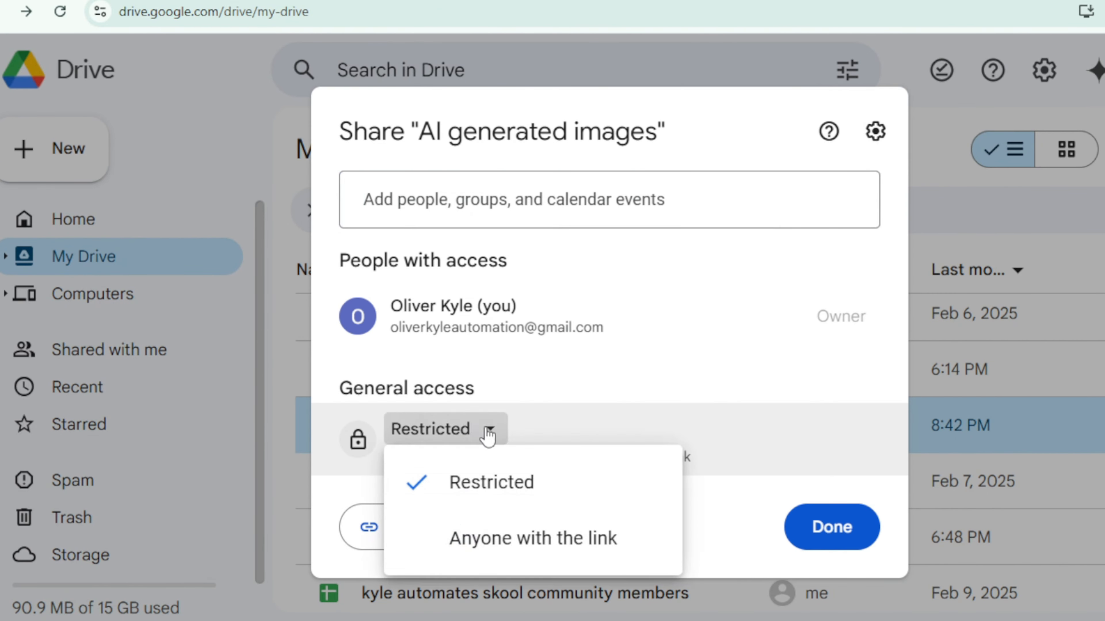
pyautogui.click(529, 537)
pyautogui.click(853, 442)
pyautogui.click(707, 363)
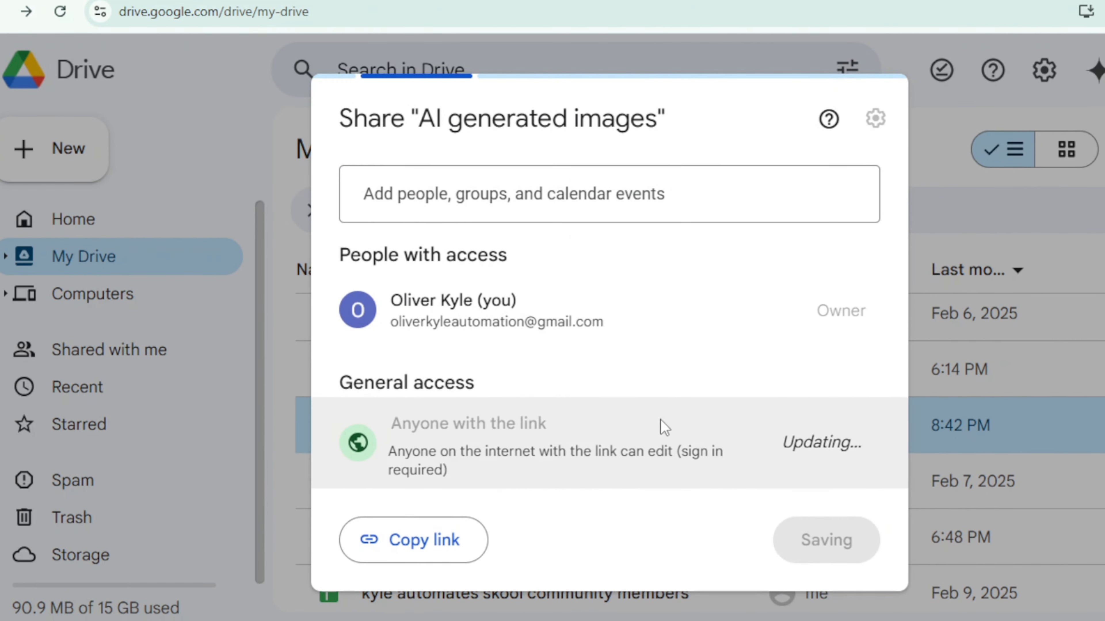
pyautogui.click(409, 535)
pyautogui.click(831, 537)
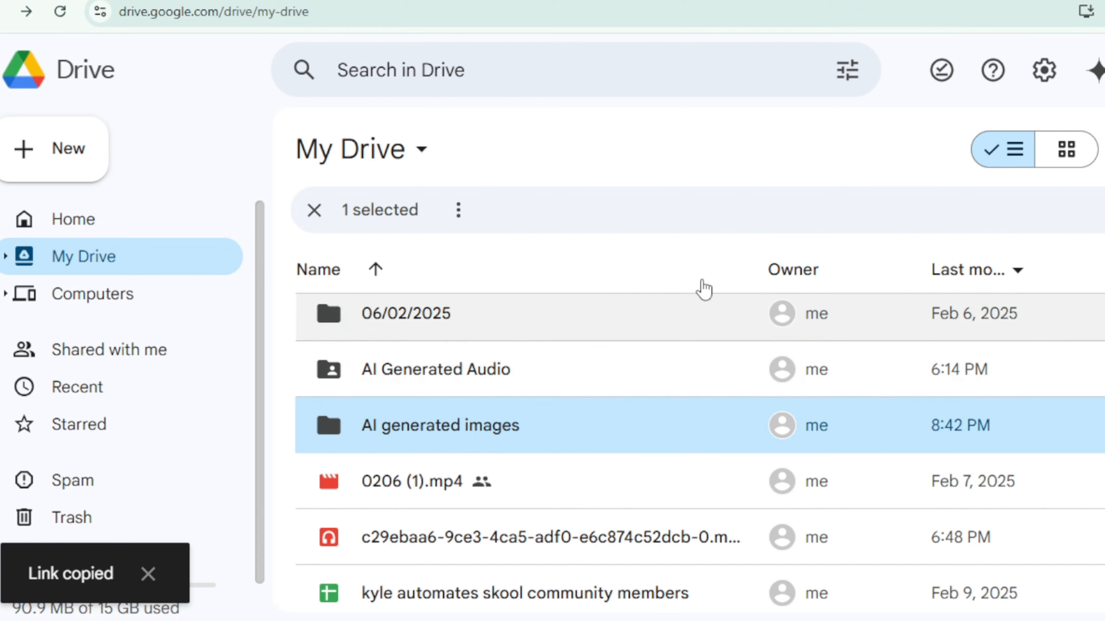
# Step: In the n8n workflow, duplicate the Google Drive node and connect the copy after Fal Flux1
pyautogui.hotkey('ctrl', 'Tab')
pyautogui.moveTo(422, 316); pyautogui.dragTo(464, 363)
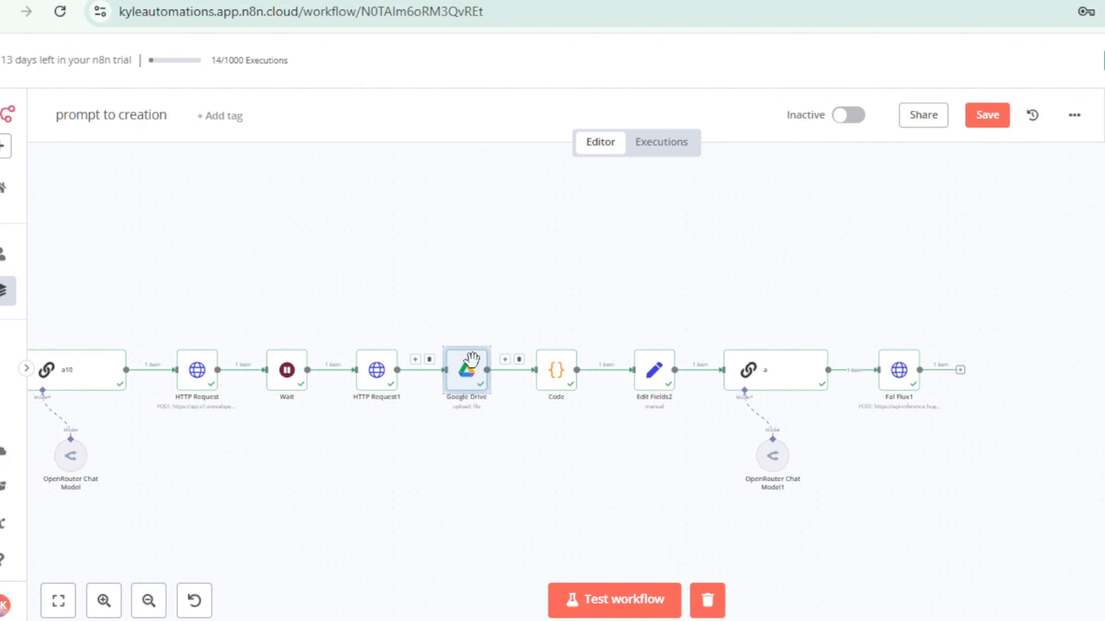
pyautogui.rightClick(464, 361)
pyautogui.click(452, 210)
pyautogui.click(1001, 291)
pyautogui.hotkey('ctrl', 'v')
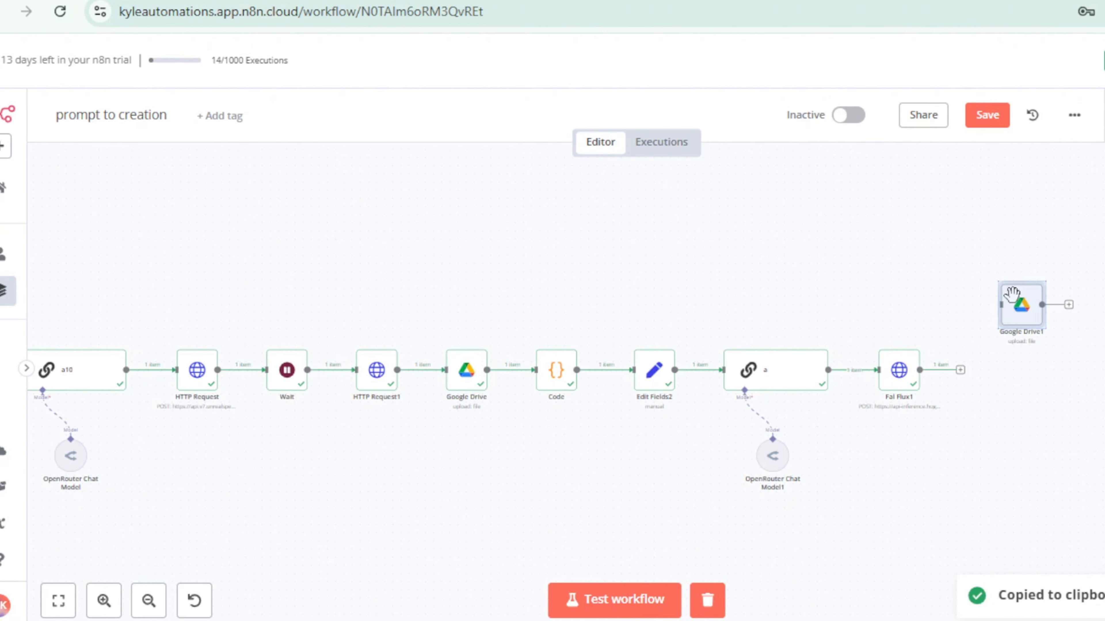
pyautogui.moveTo(1000, 307); pyautogui.dragTo(988, 370)
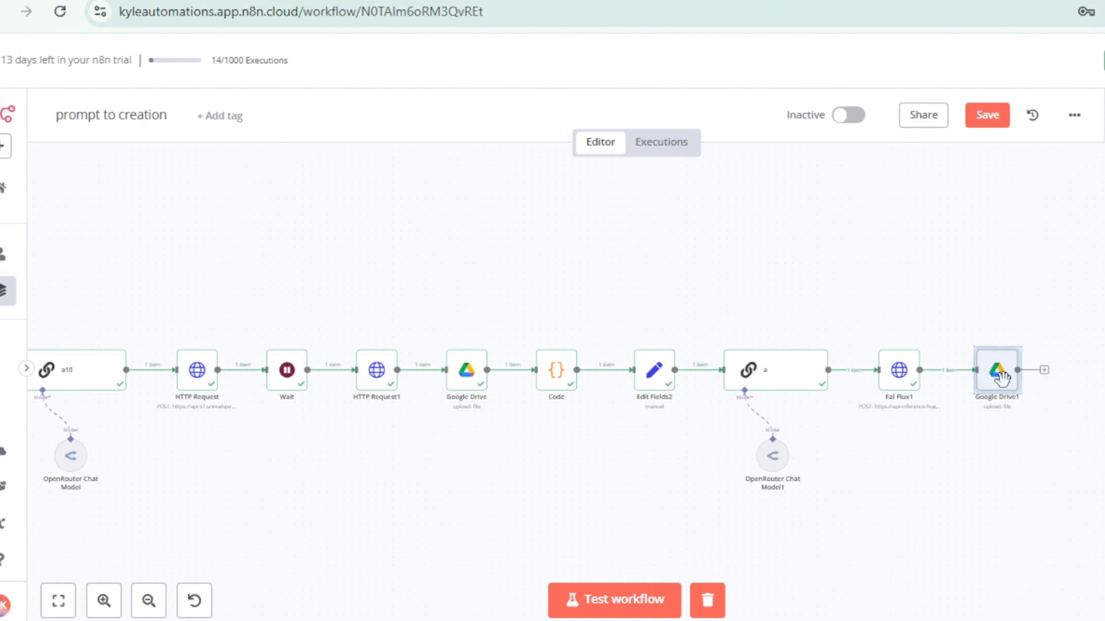
# Step: In the copied Google Drive node, replace "audio" with "image" in the uploaded file's name
pyautogui.doubleClick(999, 373)
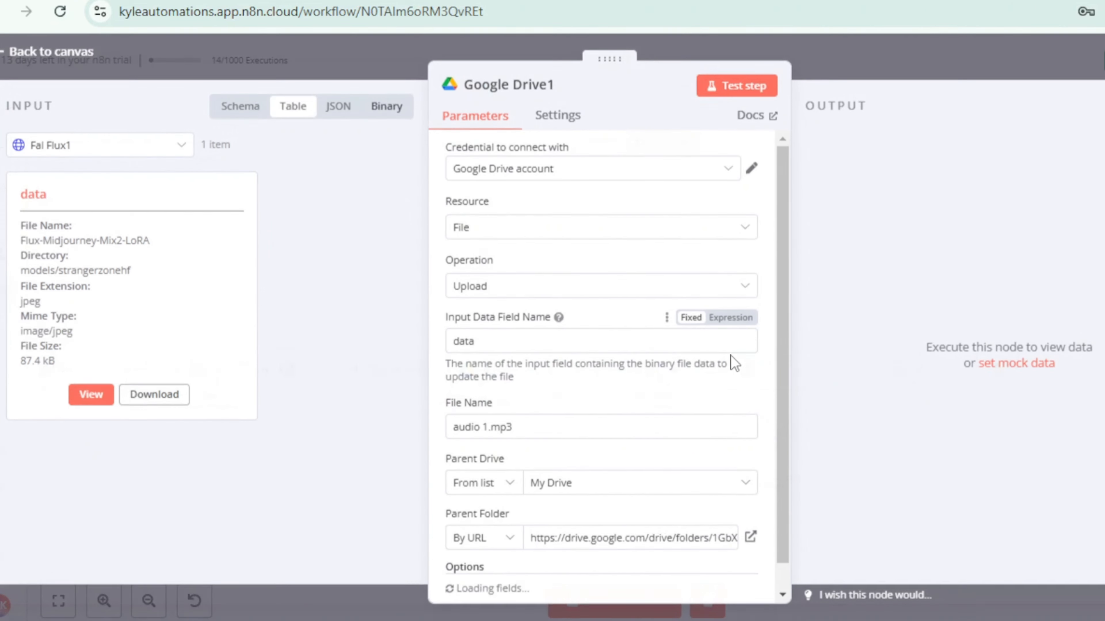
pyautogui.scroll(-2, 522, 348)
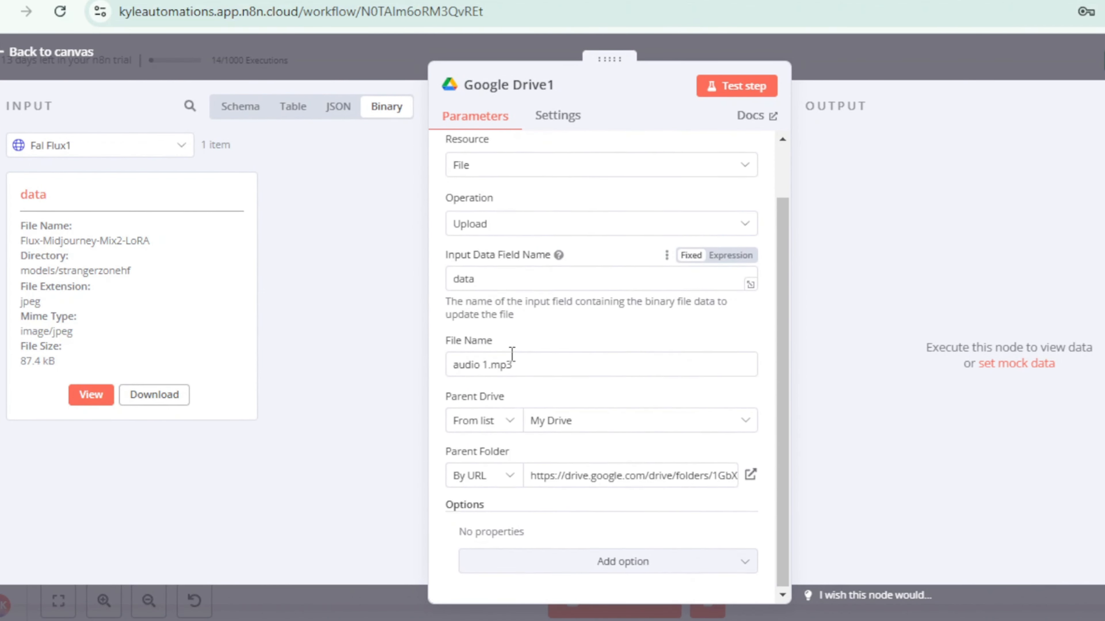
pyautogui.moveTo(484, 363); pyautogui.dragTo(447, 371)
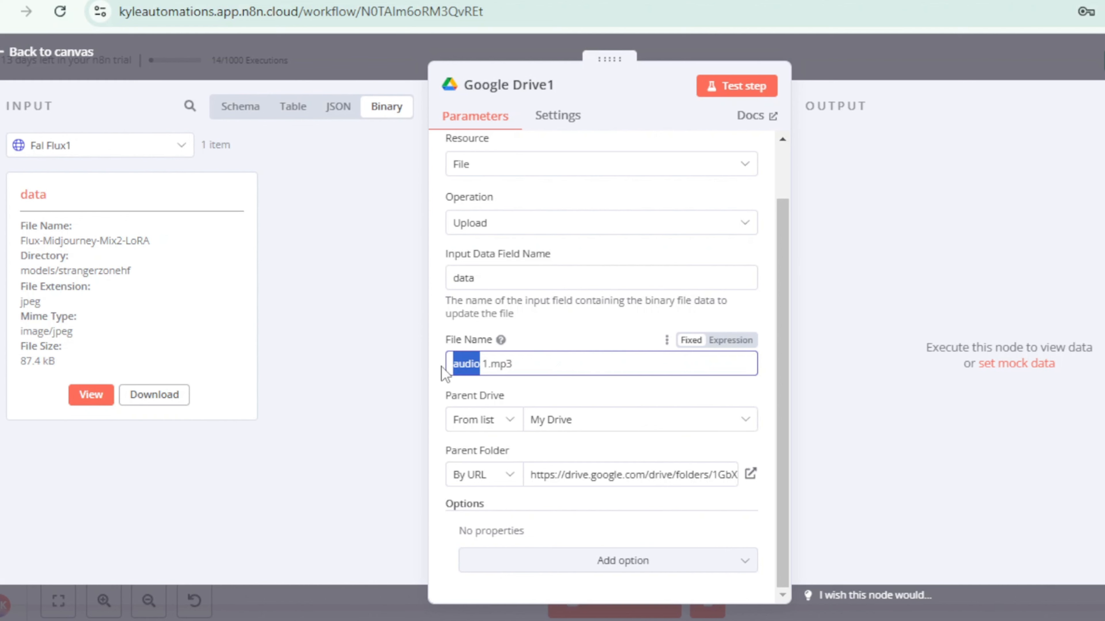
pyautogui.press('BackSpace')
pyautogui.write('image')
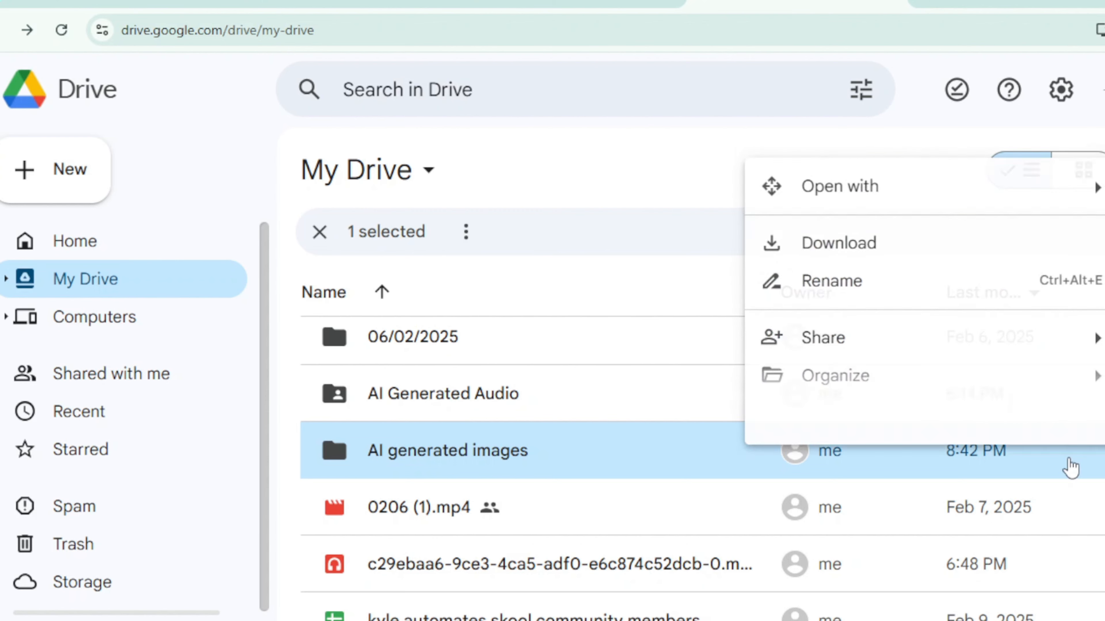
# Step: Set the parent folder URL to the copied "AI generated images" link and the file name to image 1.jpg
pyautogui.moveTo(855, 323)
pyautogui.click(631, 363)
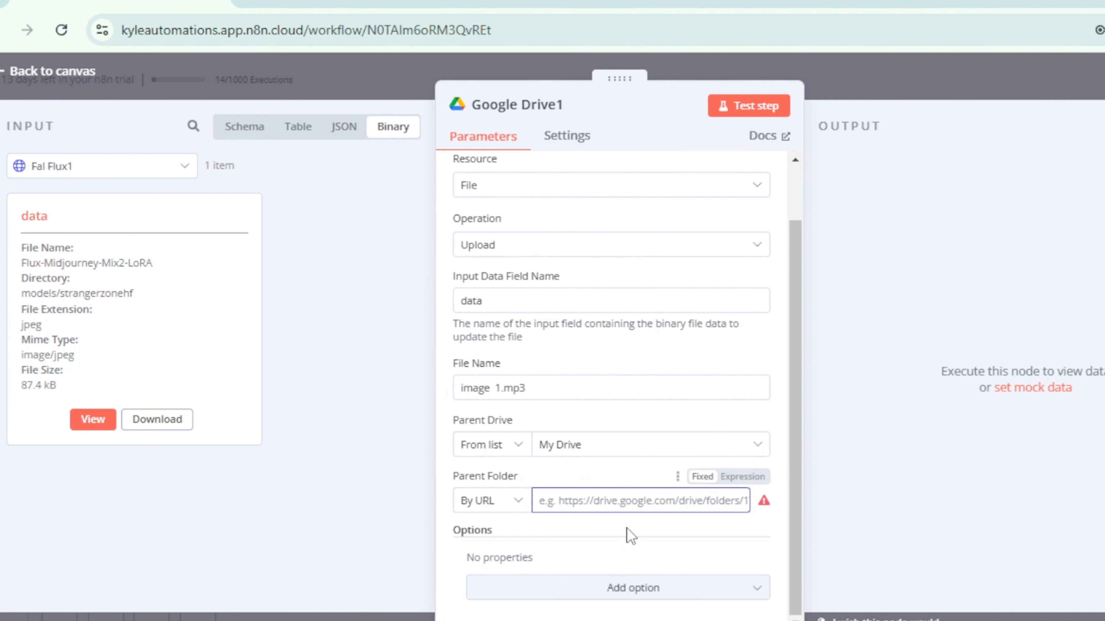
pyautogui.click(631, 501)
pyautogui.hotkey('ctrl', 'v')
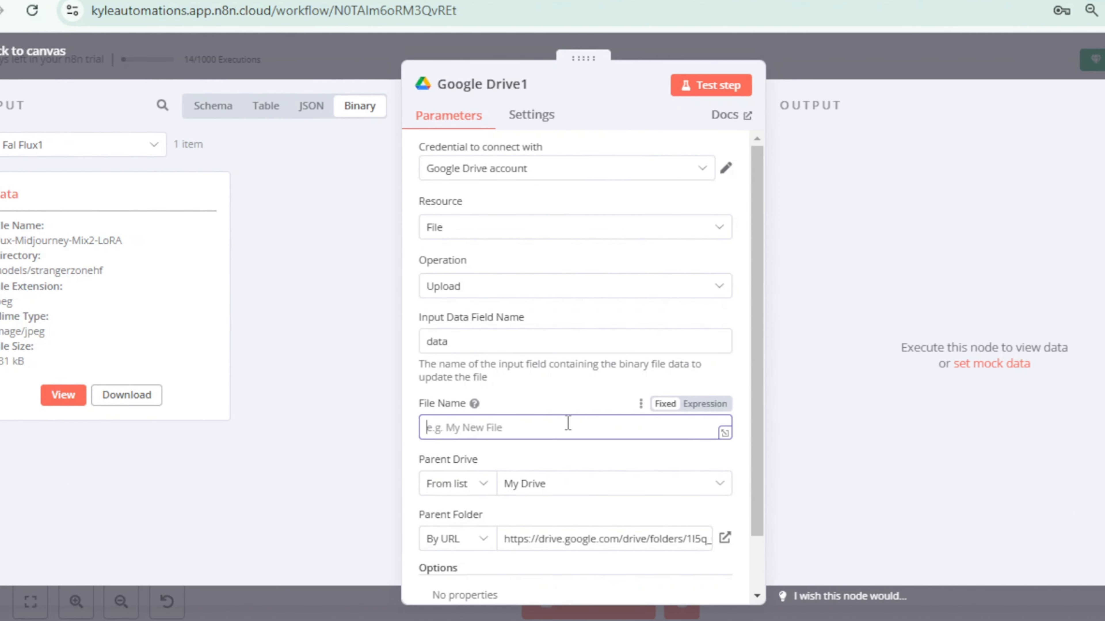
pyautogui.write('.')
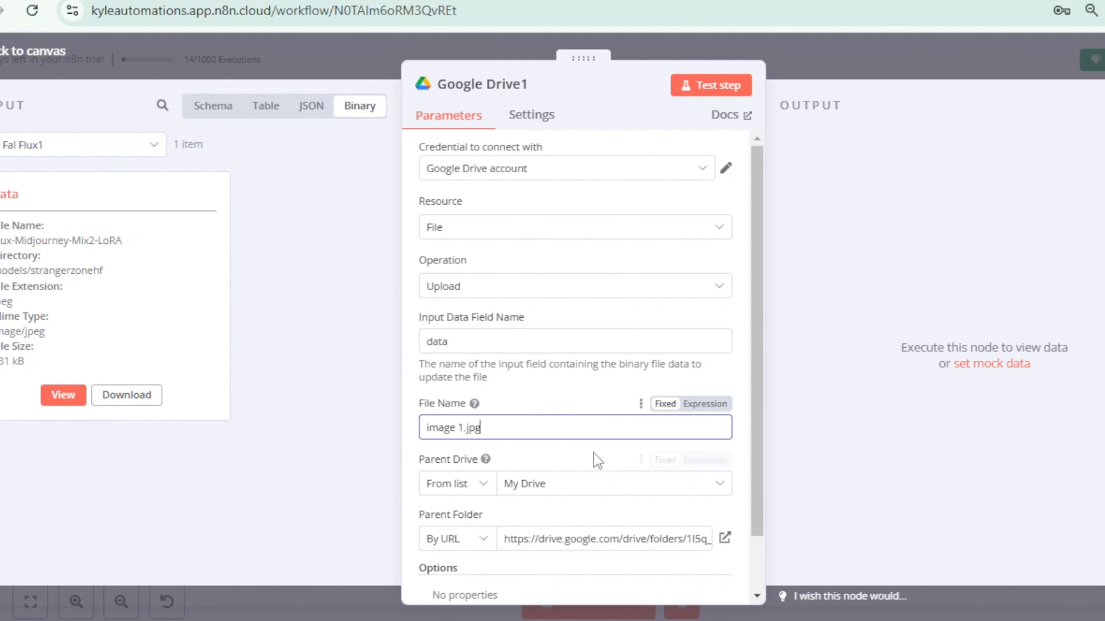
# Step: Test the image upload node, return to the canvas and check the "AI generated images" folder in Google Drive
pyautogui.click(719, 87)
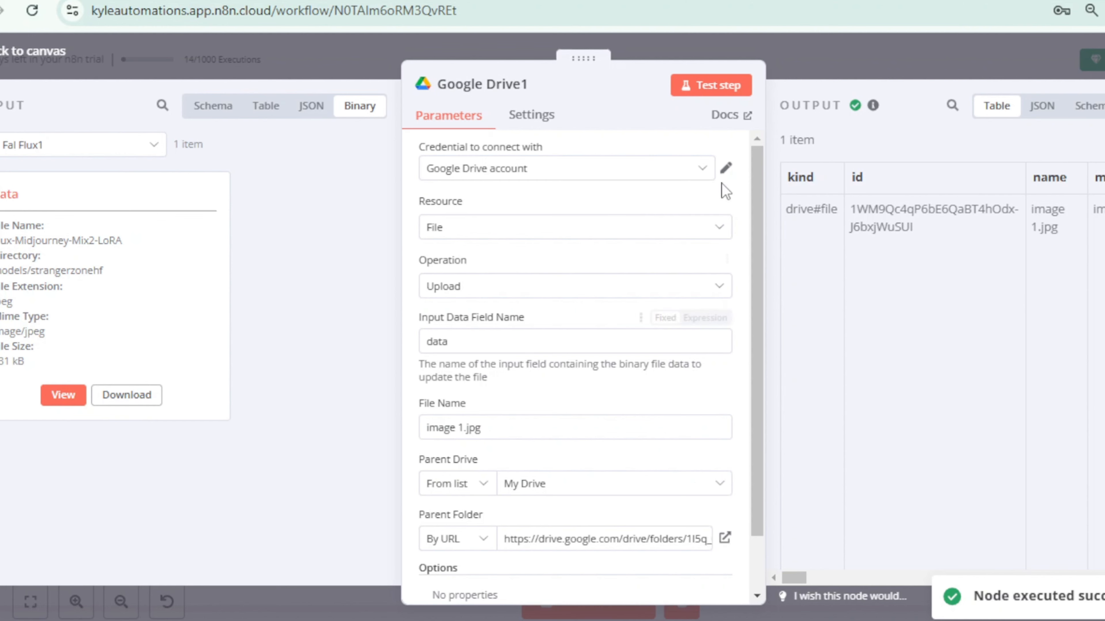
pyautogui.click(885, 68)
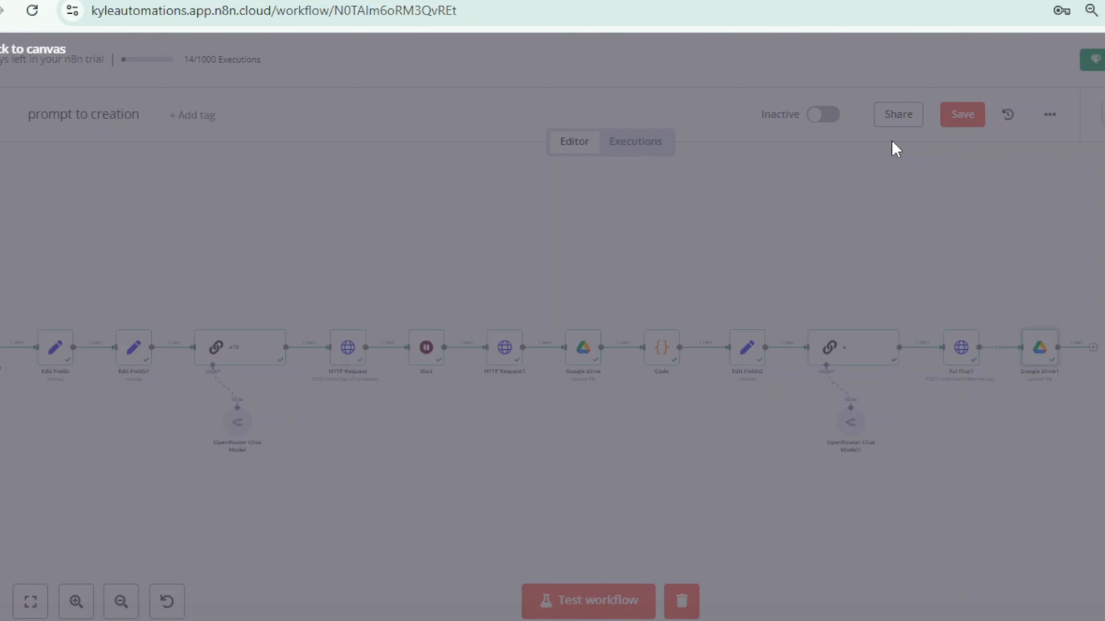
pyautogui.click(692, 0)
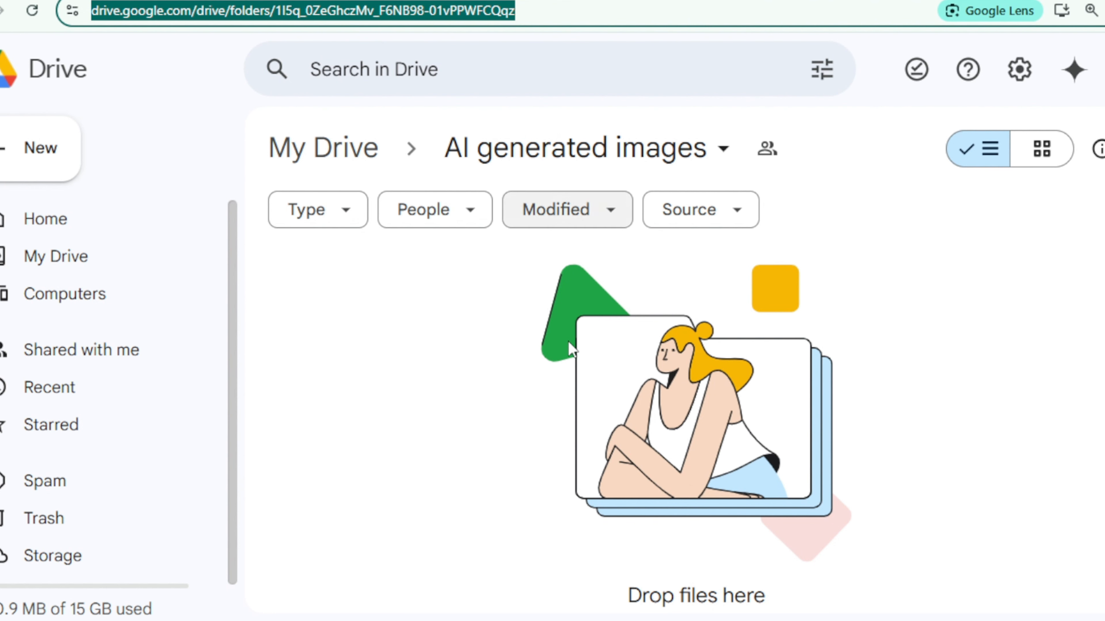
pyautogui.click(42, 15)
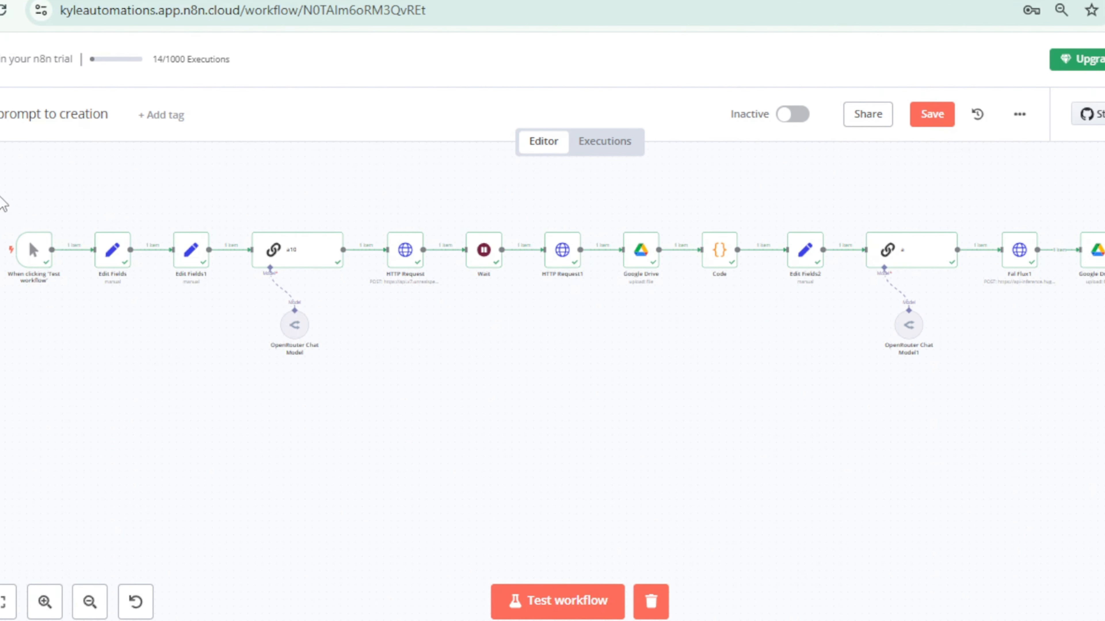
pyautogui.moveTo(1, 196); pyautogui.dragTo(999, 387)
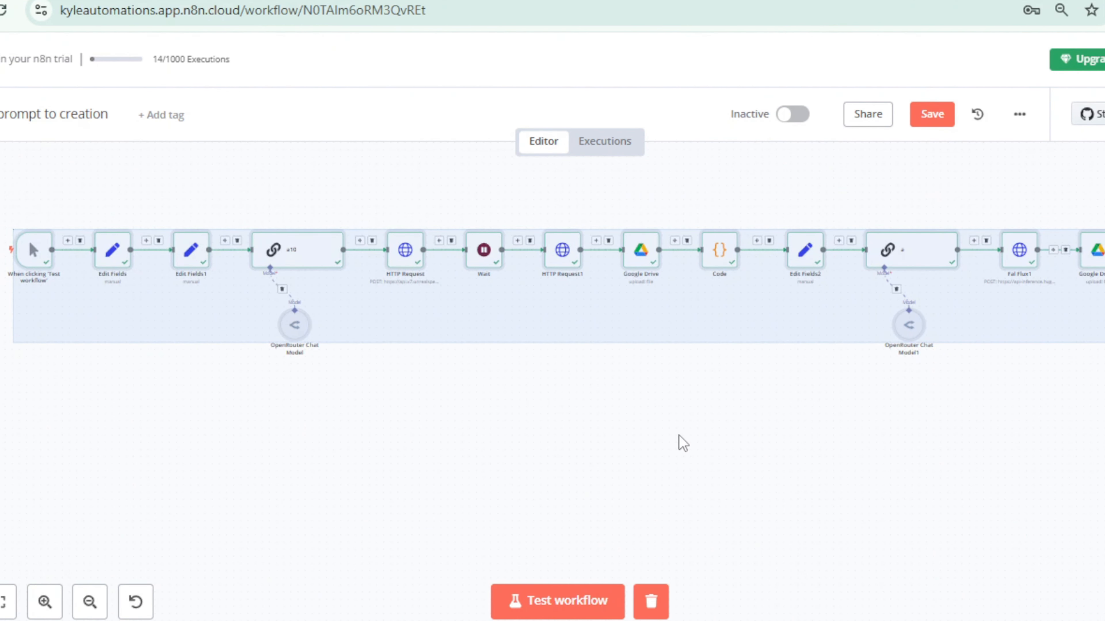
pyautogui.click(550, 441)
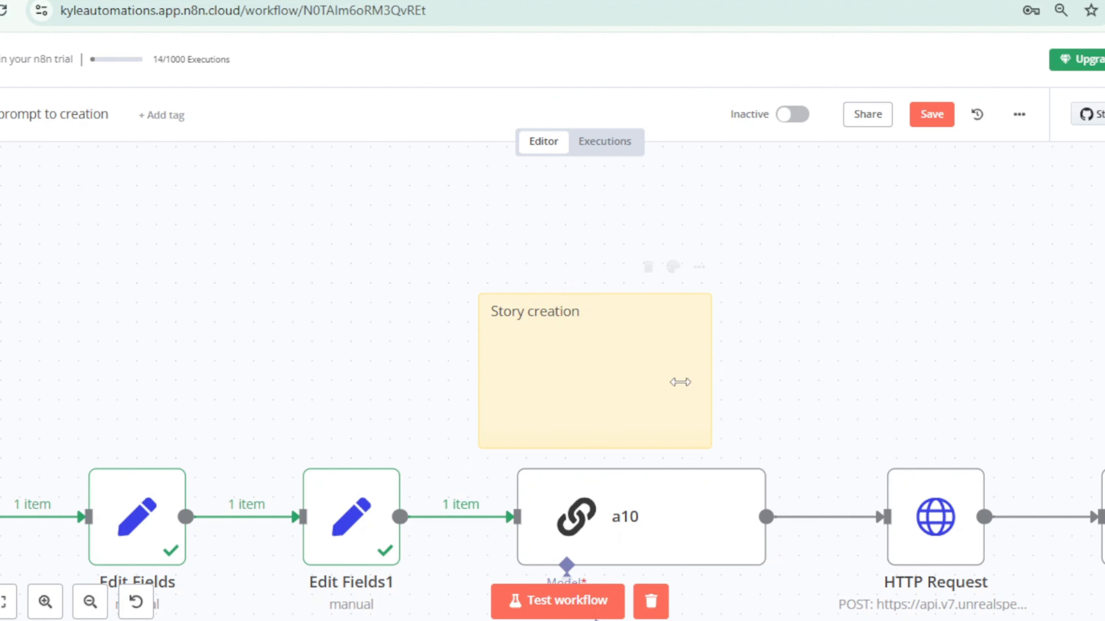
# Step: Move the "Story creation" sticky note away from the HTTP Request side and add a second sticky note reading "Audio creation" beside it
pyautogui.moveTo(618, 392); pyautogui.dragTo(542, 387)
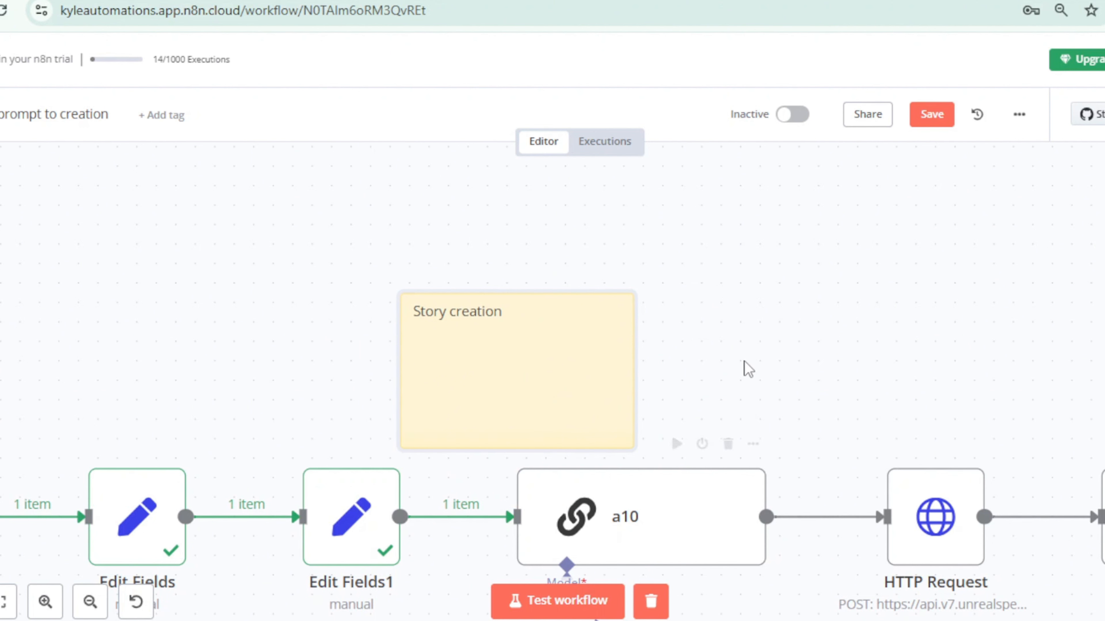
pyautogui.click(1104, 170)
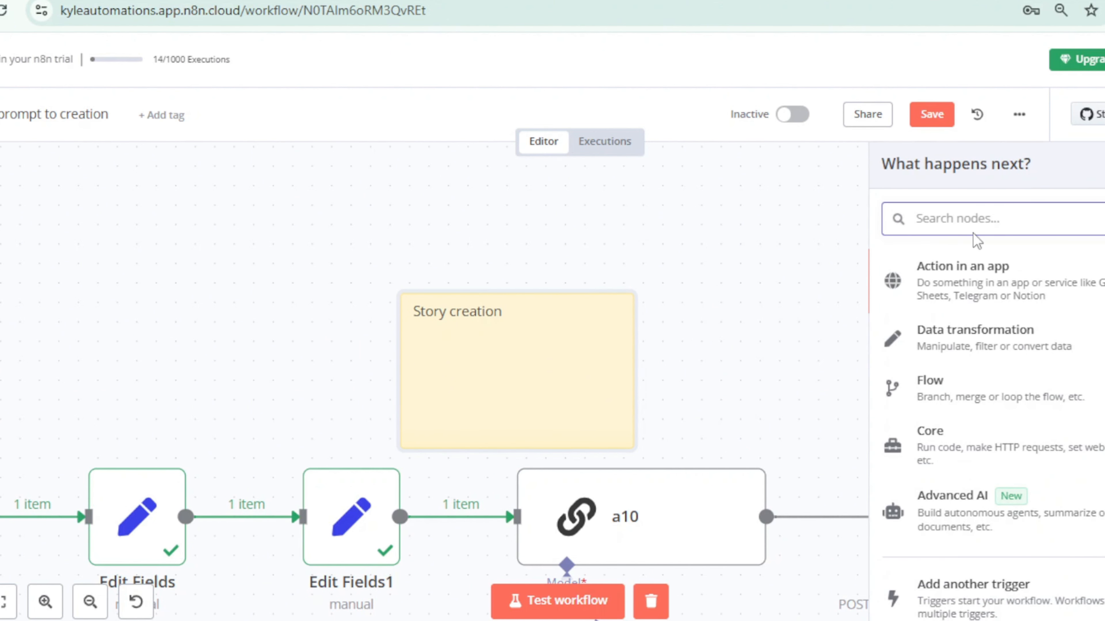
pyautogui.write('stick')
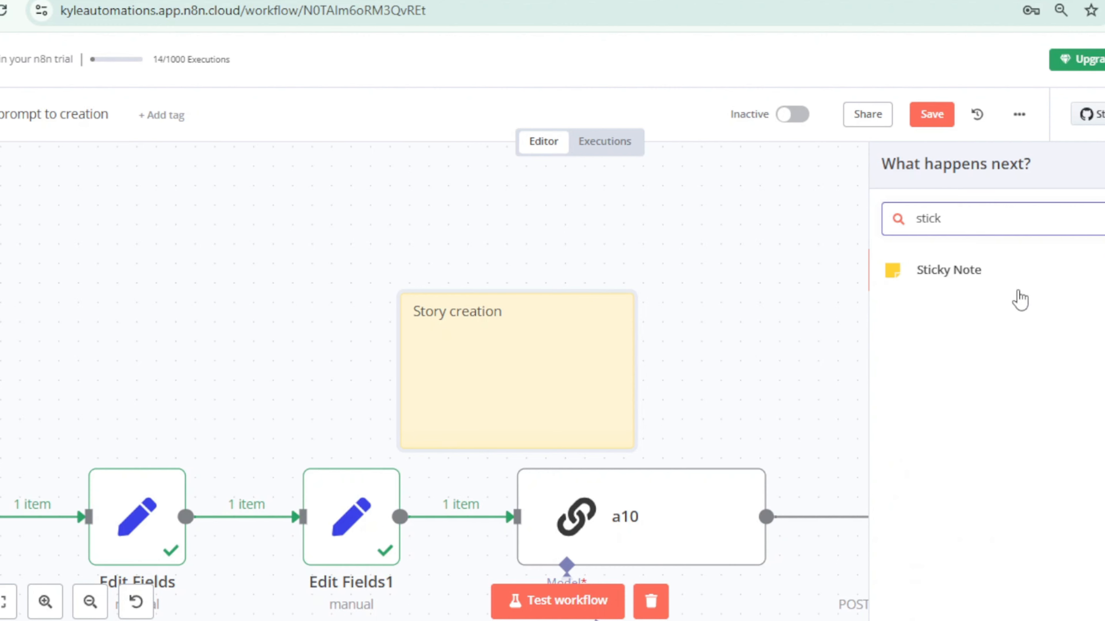
pyautogui.click(996, 288)
pyautogui.moveTo(779, 412); pyautogui.dragTo(846, 395)
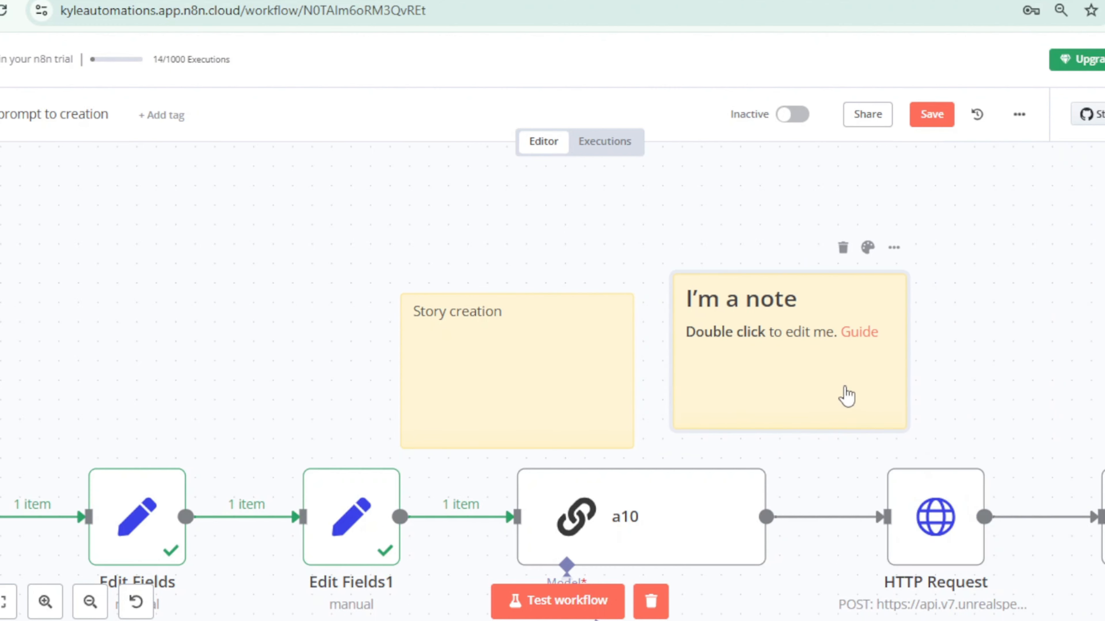
pyautogui.doubleClick(846, 394)
pyautogui.hotkey('ctrl', 'a')
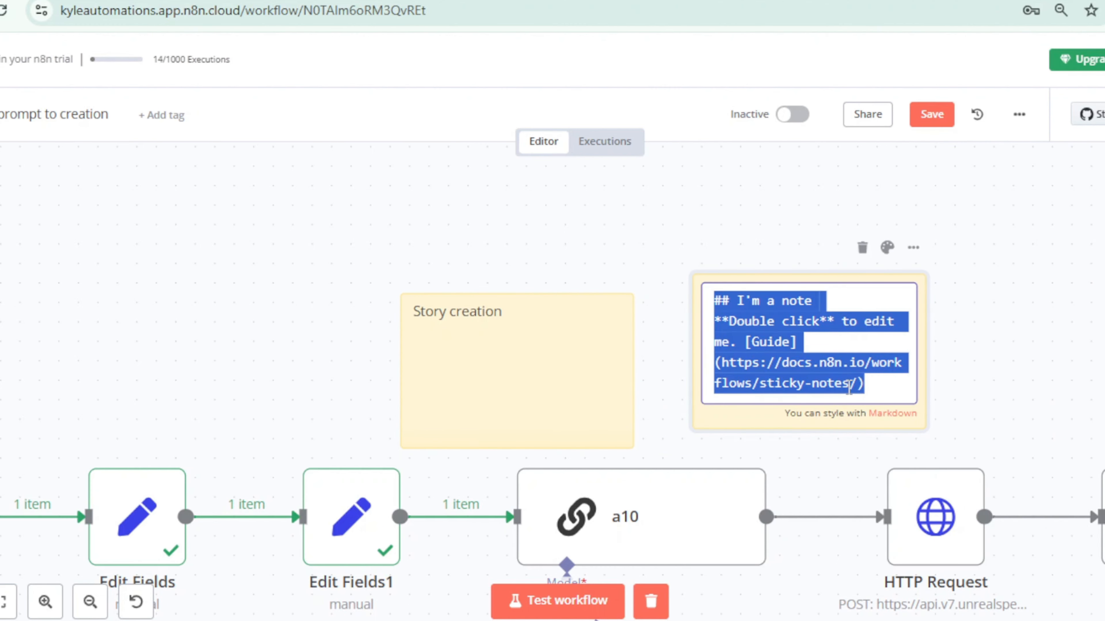
pyautogui.write('Audio creation')
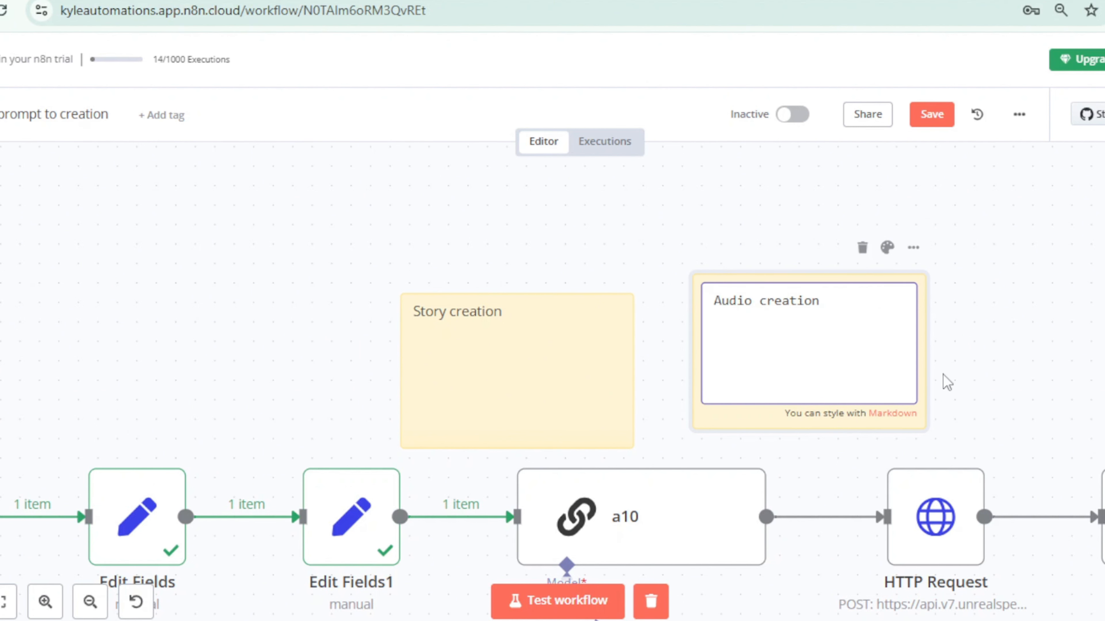
pyautogui.click(987, 370)
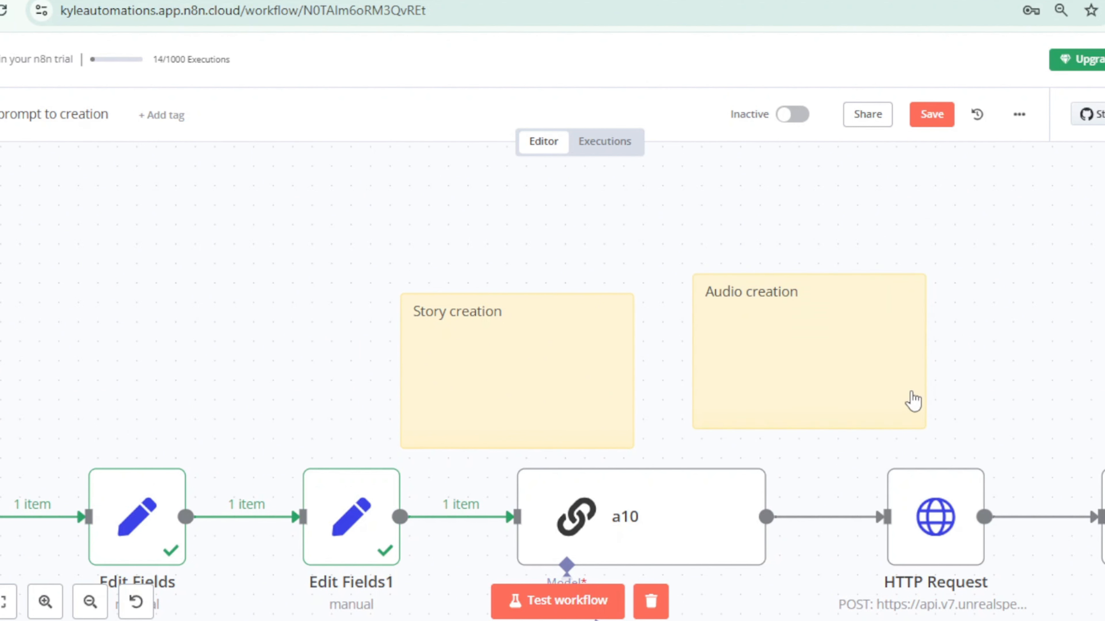
# Step: Enlarge both sticky notes, placing "Story creation" behind the Edit Fields nodes and "Audio creation" behind HTTP Request, Wait and HTTP Request1
pyautogui.scroll(-2, 928, 402)
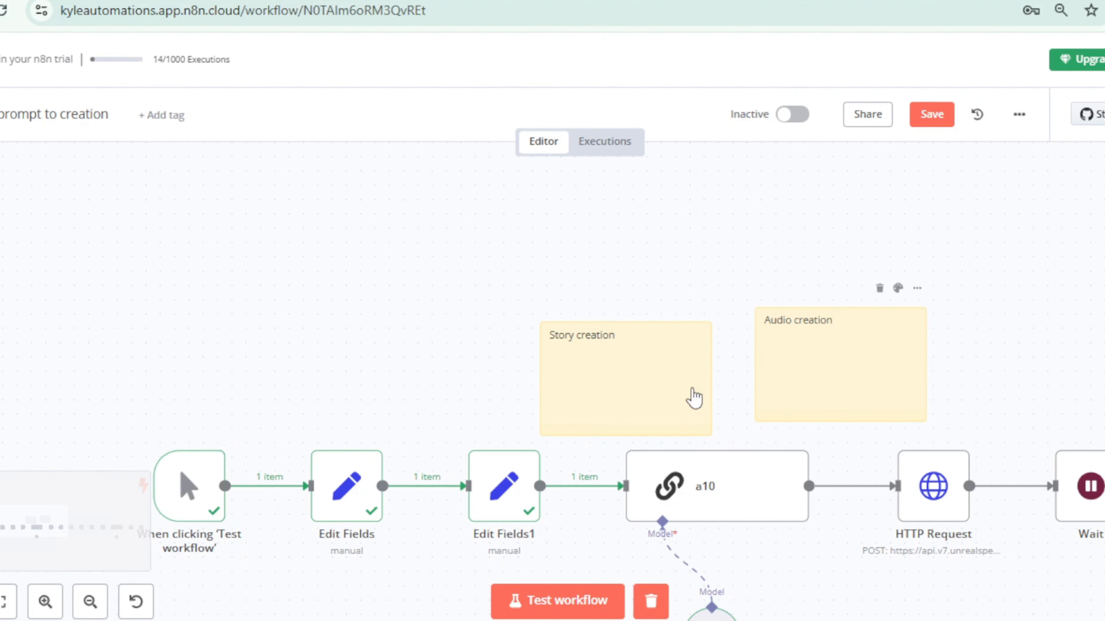
pyautogui.scroll(-2, 647, 383)
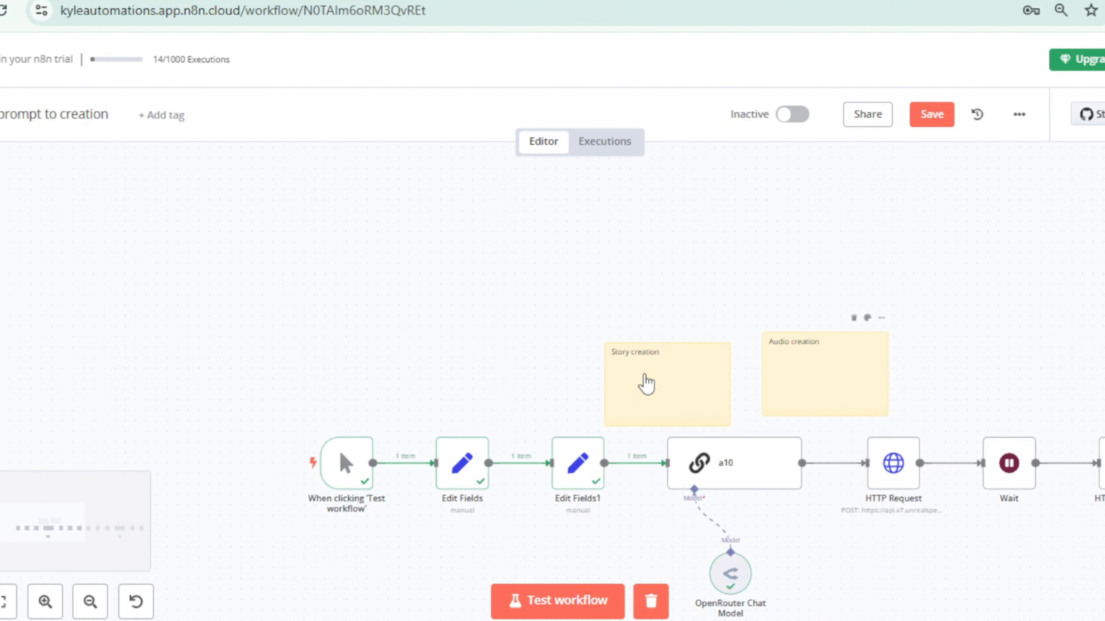
pyautogui.scroll(-1, 691, 394)
pyautogui.moveTo(691, 395); pyautogui.dragTo(658, 389)
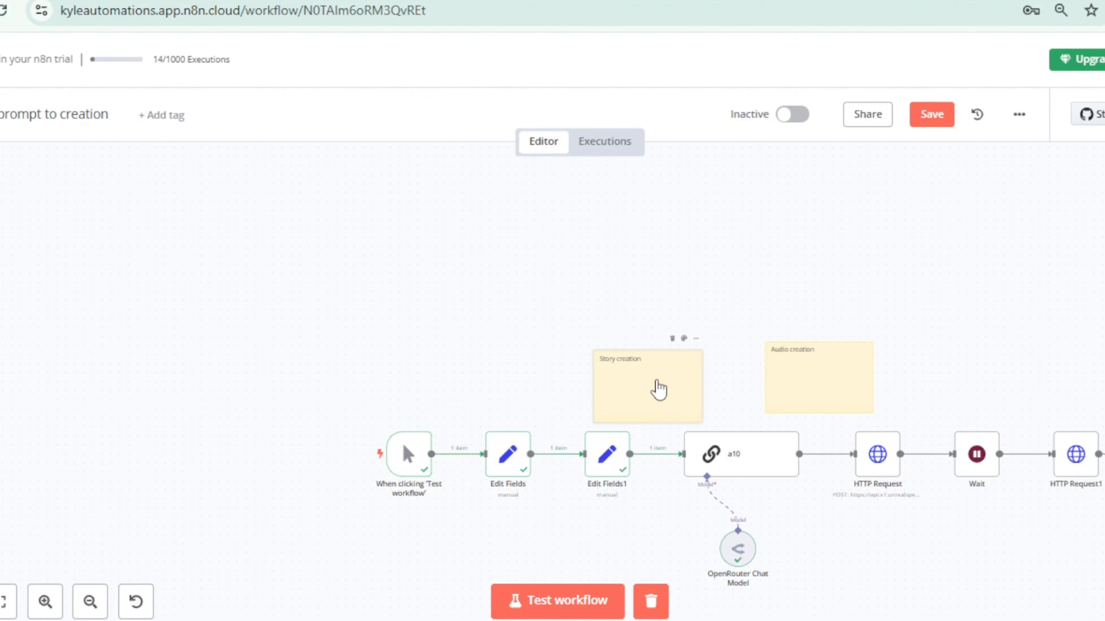
pyautogui.moveTo(707, 427); pyautogui.dragTo(801, 540)
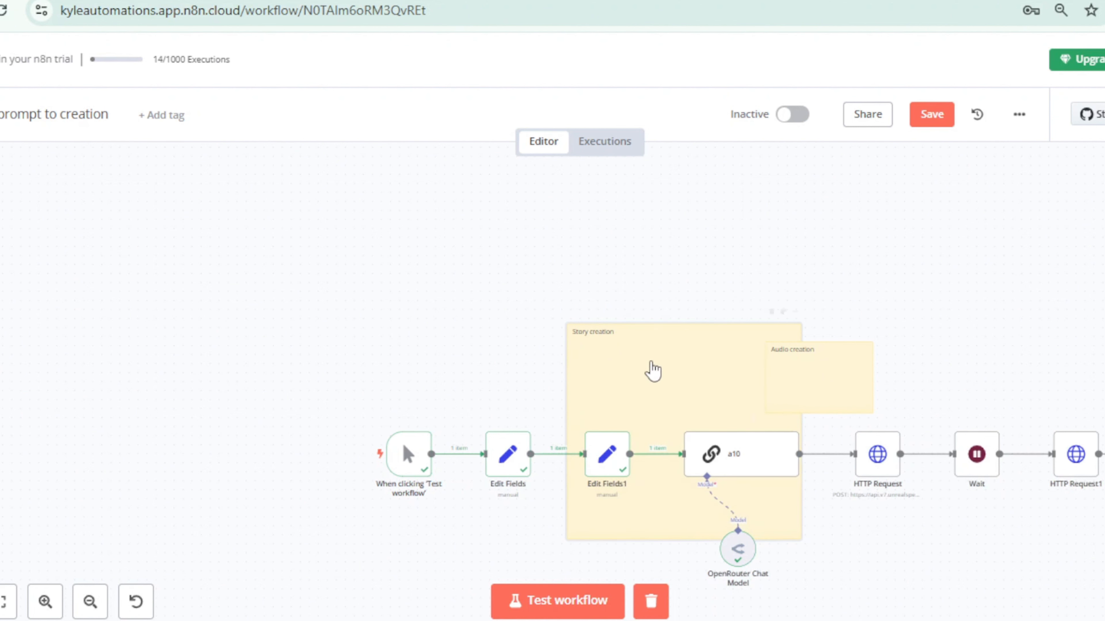
pyautogui.moveTo(653, 370); pyautogui.dragTo(572, 389)
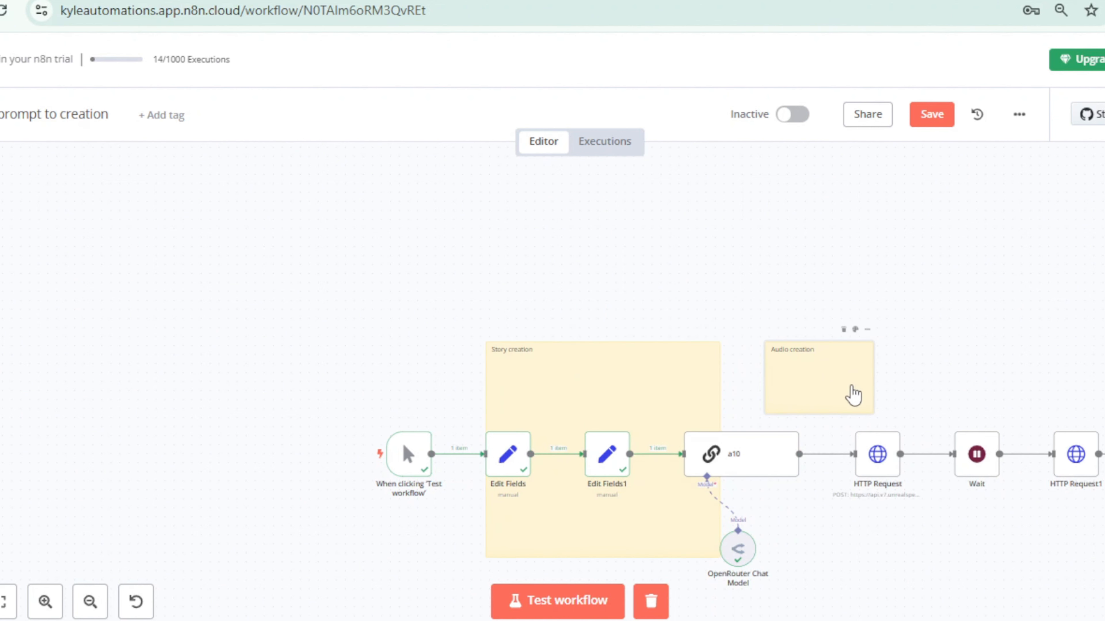
pyautogui.moveTo(871, 410); pyautogui.dragTo(1009, 549)
pyautogui.moveTo(895, 393); pyautogui.dragTo(982, 390)
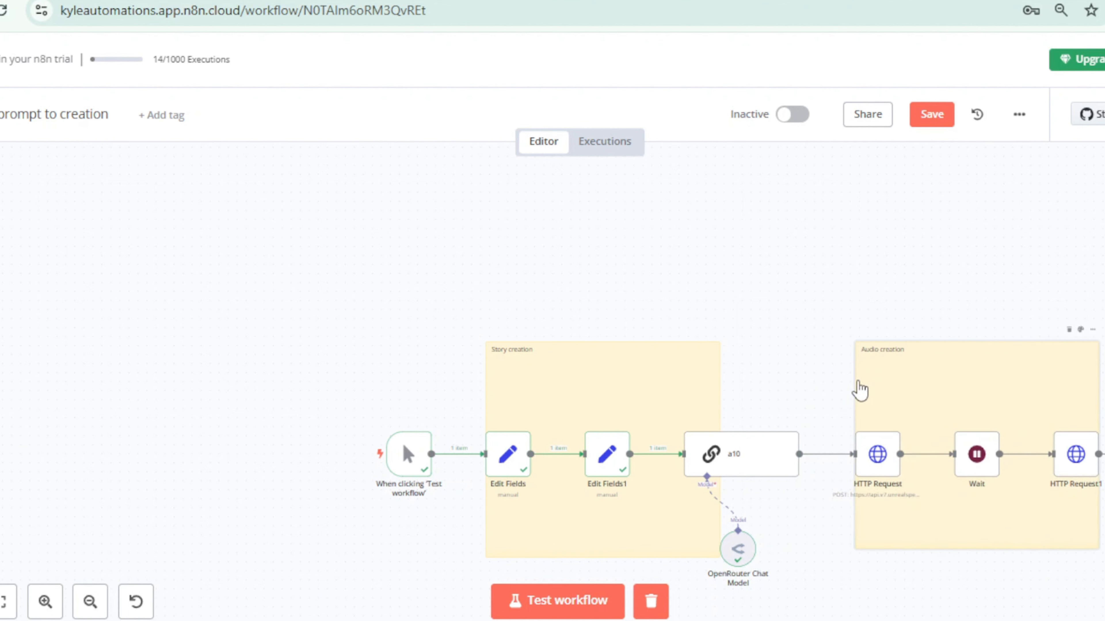